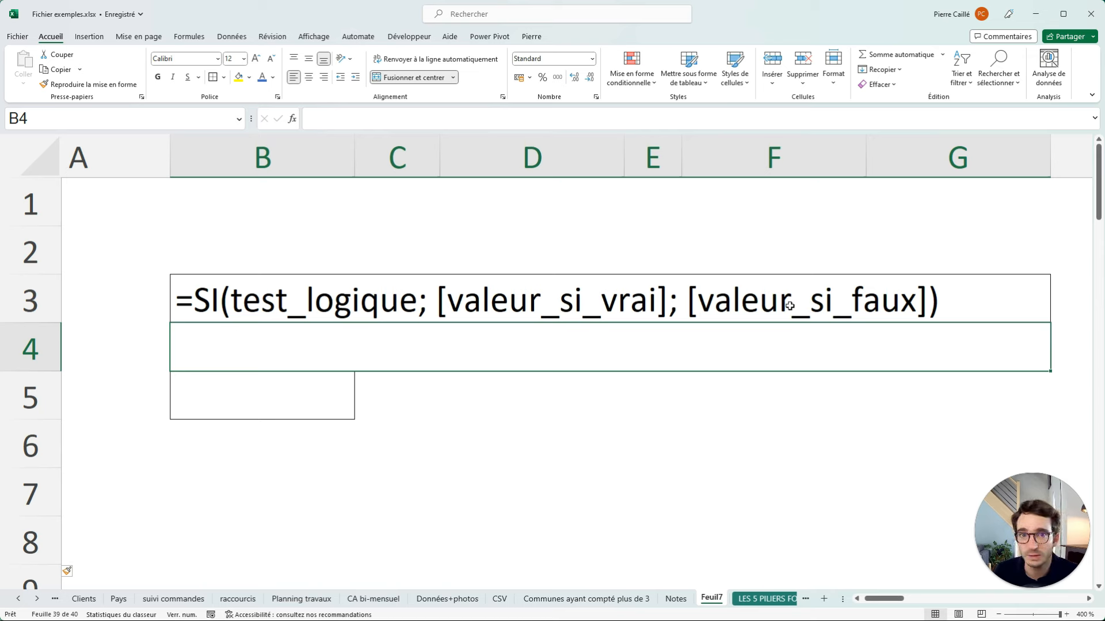
- Copy the bordered, centred cell B5 to B1 and enter 15 there as the value to test
left_click(446, 426)
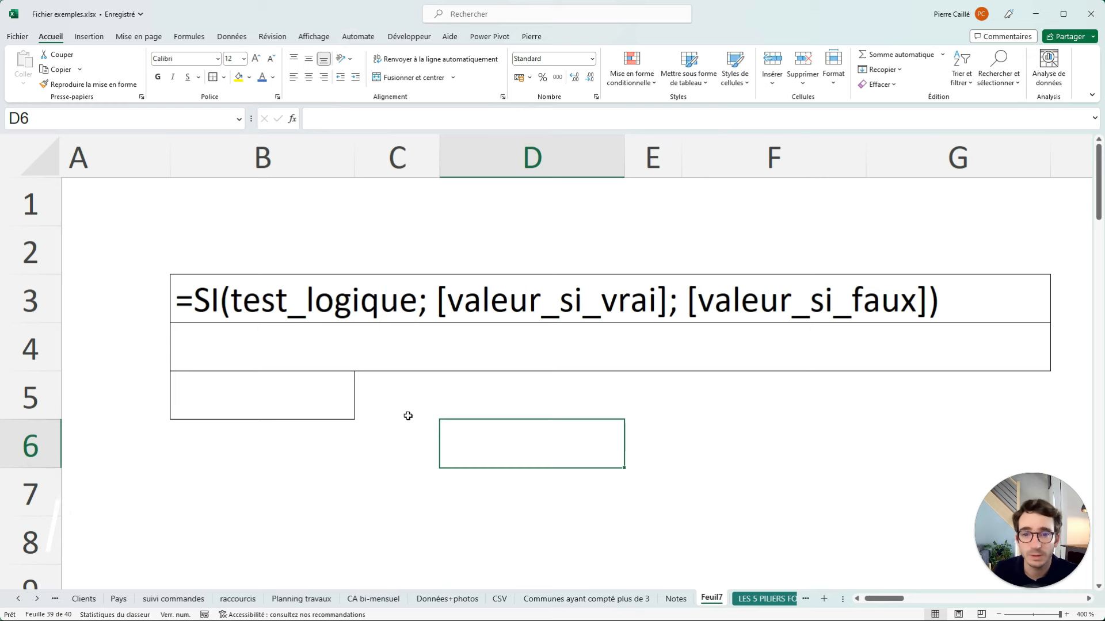
left_click(264, 408)
key("ctrl+c")
left_click(238, 206)
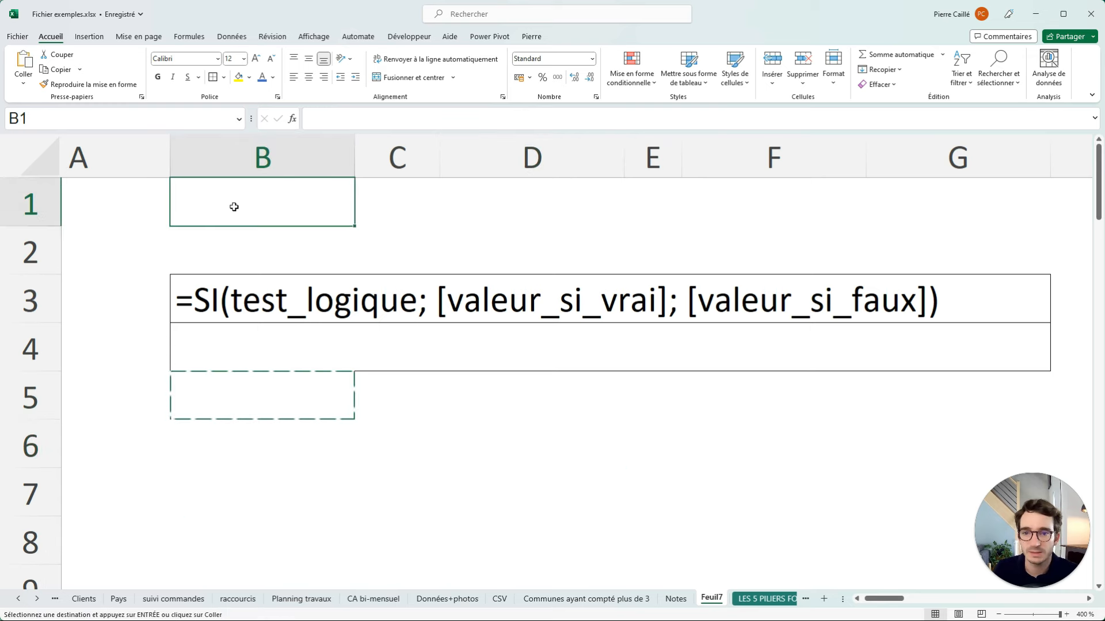
key("ctrl+v")
type("15")
key("Return")
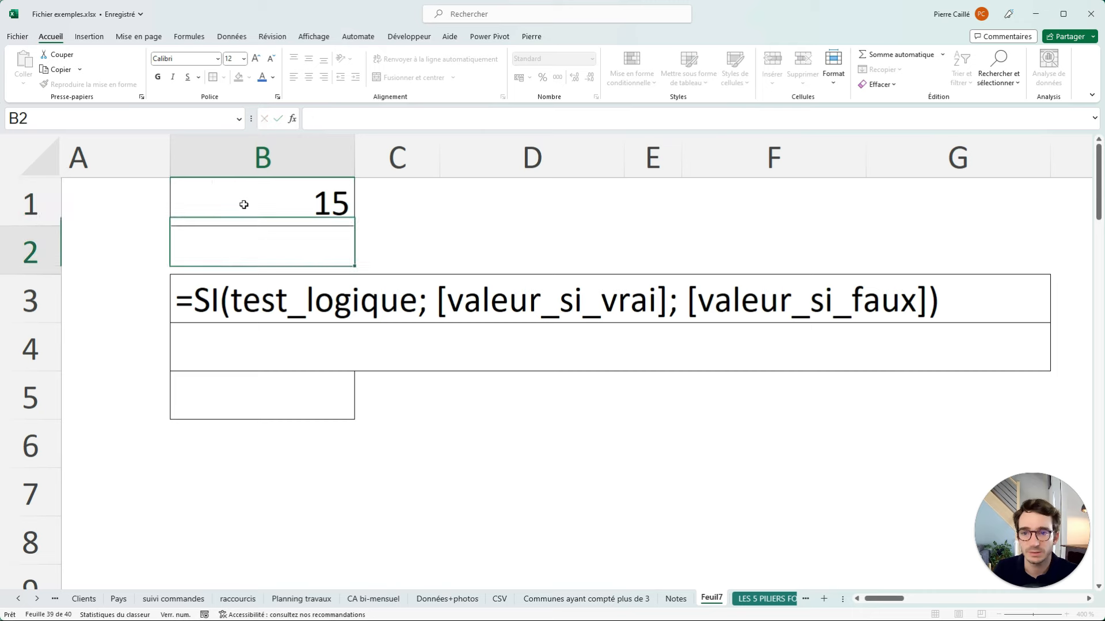
- Duplicate the SI syntax text from row 3 into cell B4 and open the copy for editing
key("Down")
key("ctrl+c")
key("Down")
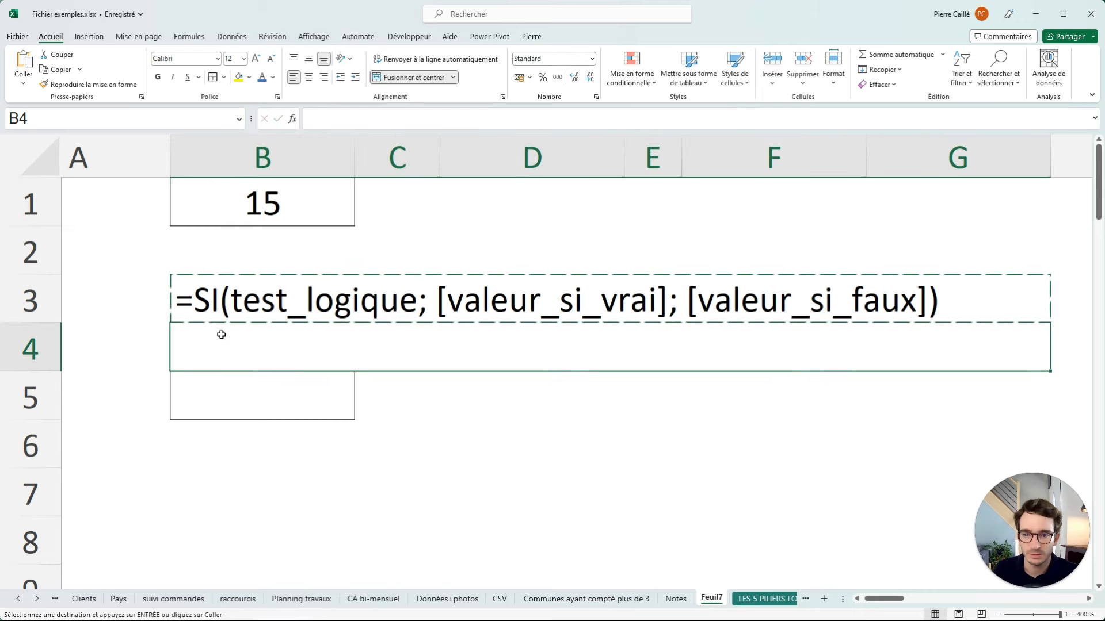
key("ctrl+v")
double_click(220, 335)
left_click_drag(184, 340, 176, 339)
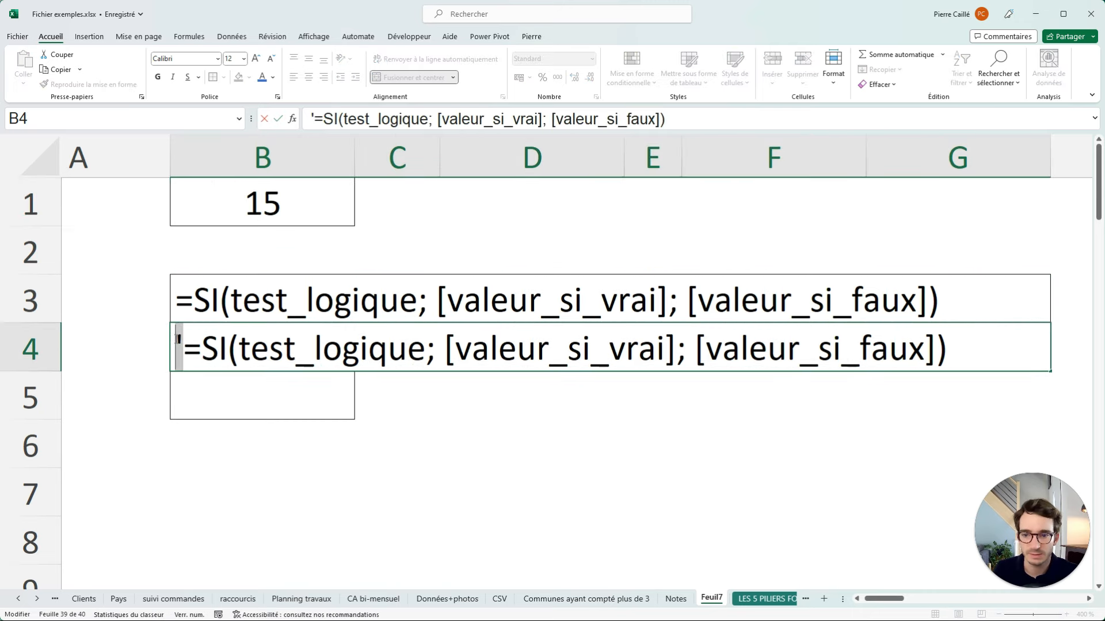
left_click(230, 347)
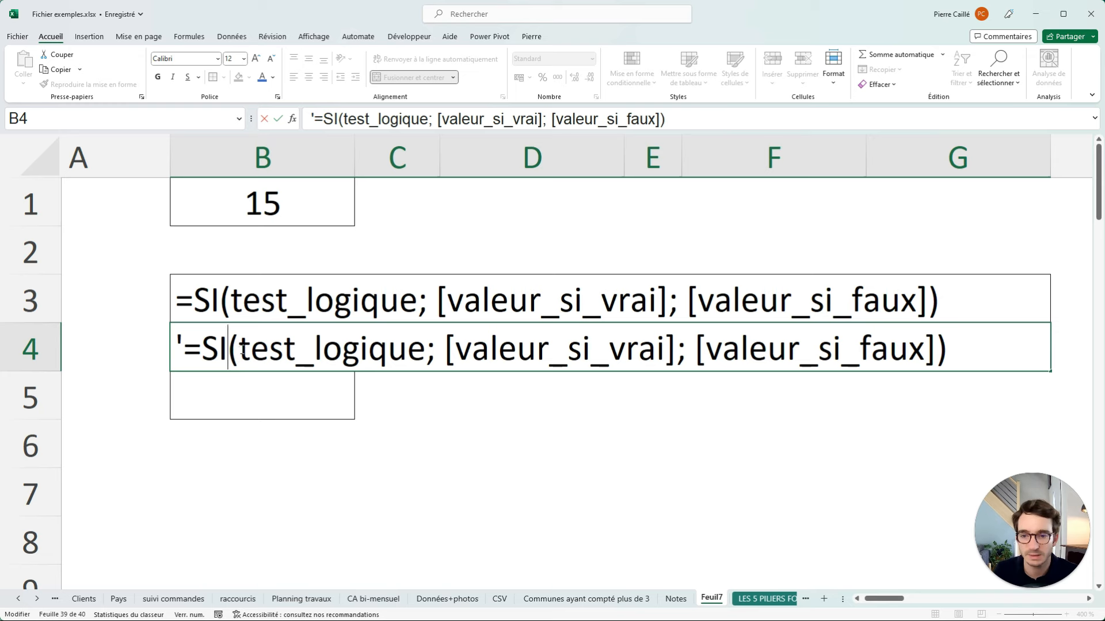
- Replace the test_logique argument in B4's syntax text with B1>20
left_click_drag(239, 348, 426, 348)
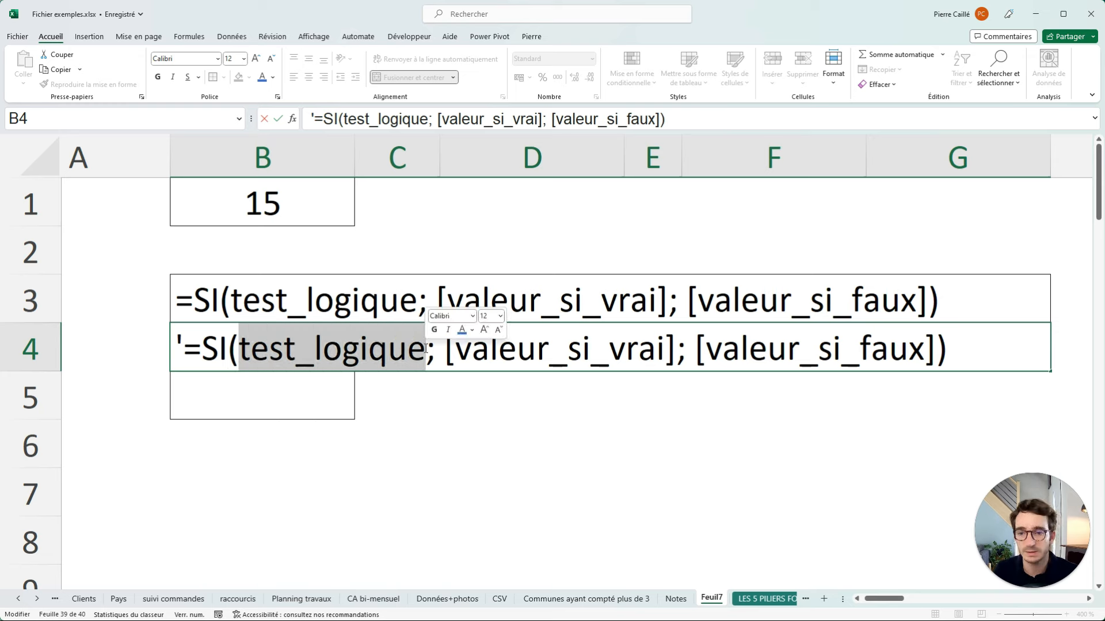
type("B")
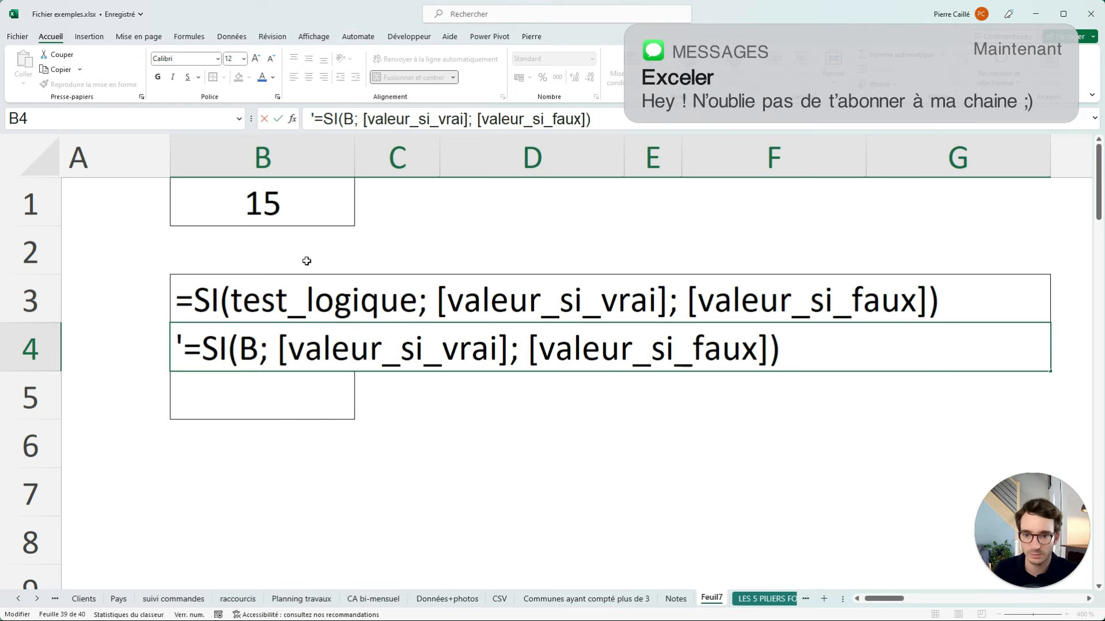
type("1")
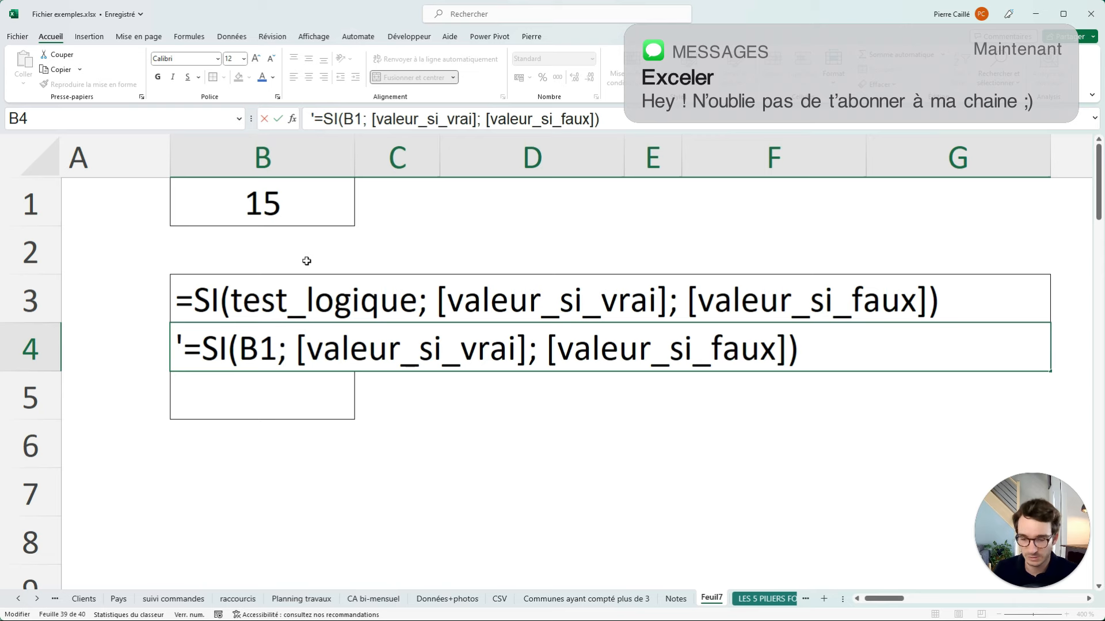
type(">20")
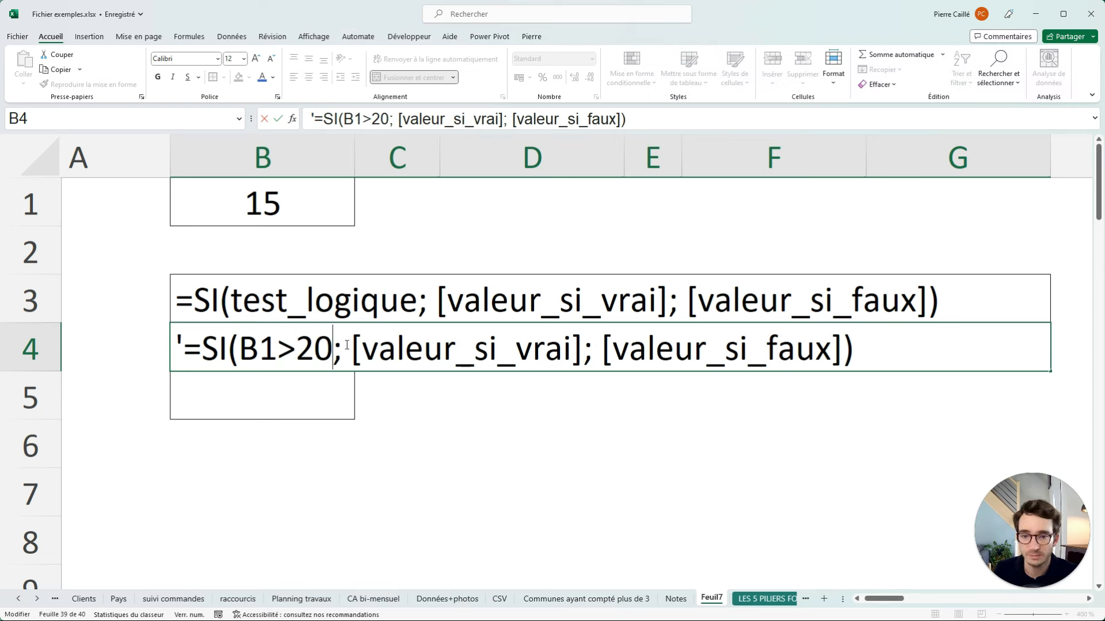
- Replace [valeur_si_vrai] with VRAI and [valeur_si_faux] with FAUX in B4's text, keeping the closing parenthesis
left_click_drag(345, 345, 587, 348)
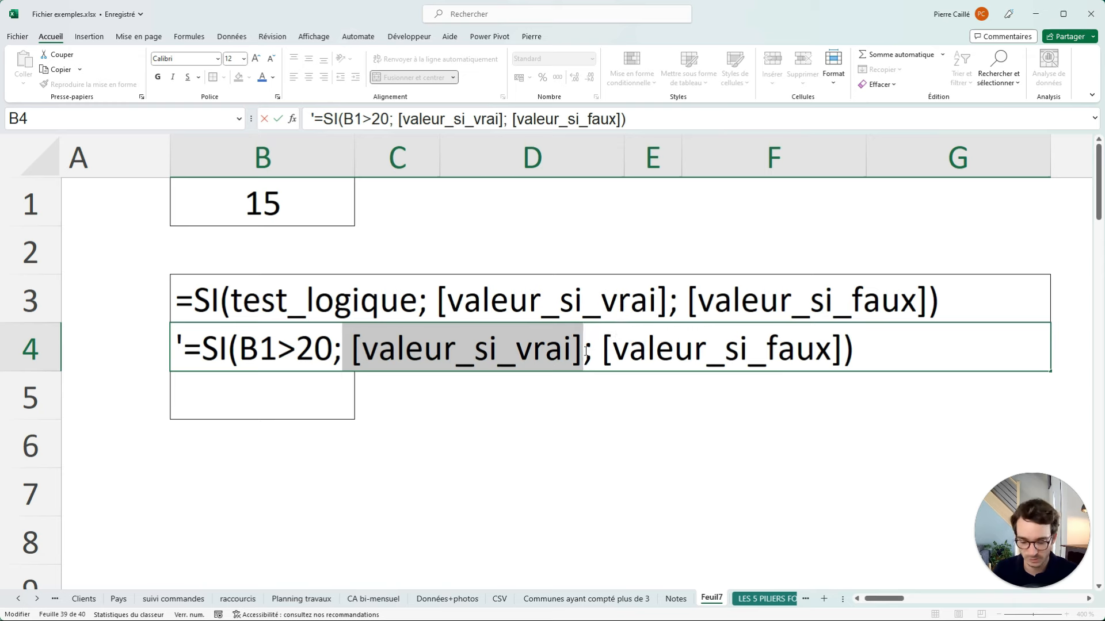
type("VRAO")
key("BackSpace")
type("I")
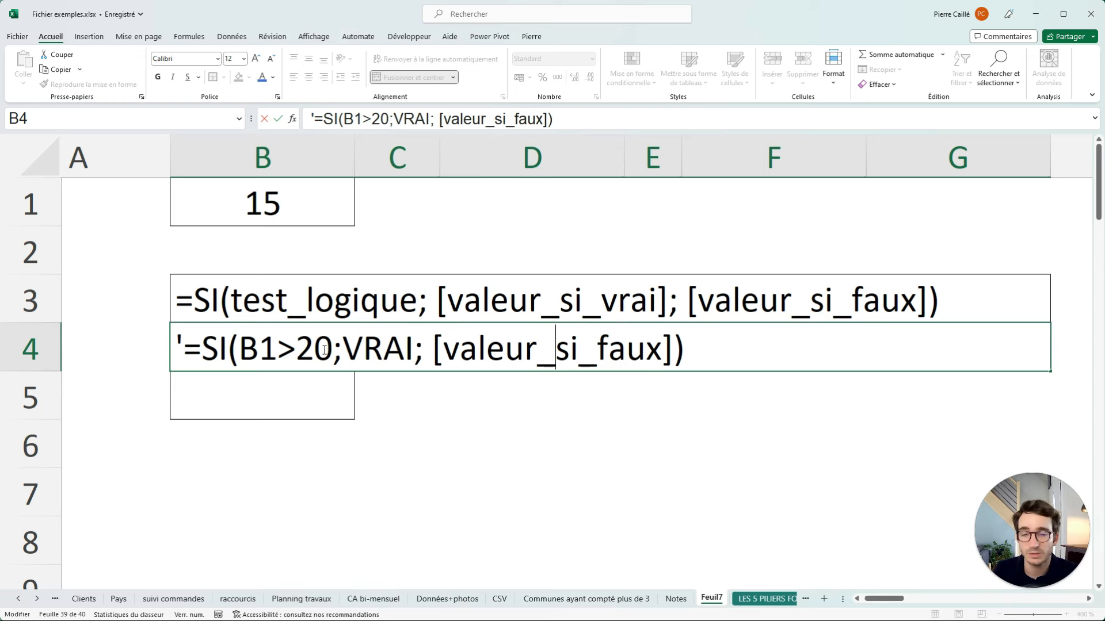
left_click_drag(426, 340, 673, 344)
type("FAUX")
key("Return")
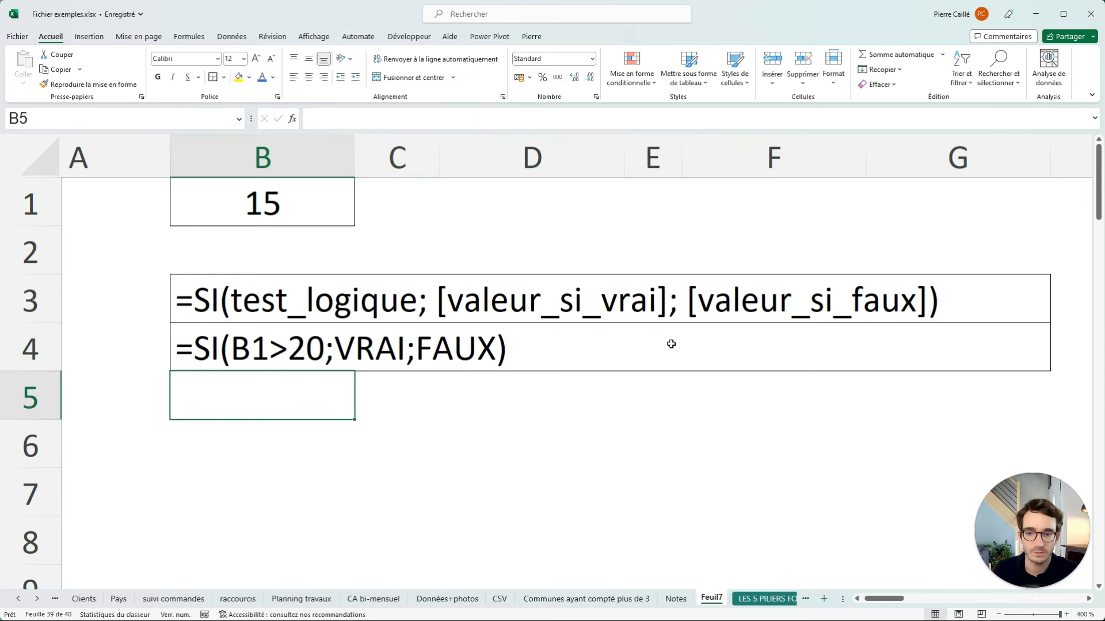
- Start a formula in B5, look through the suggested functions and insert SI
type("=")
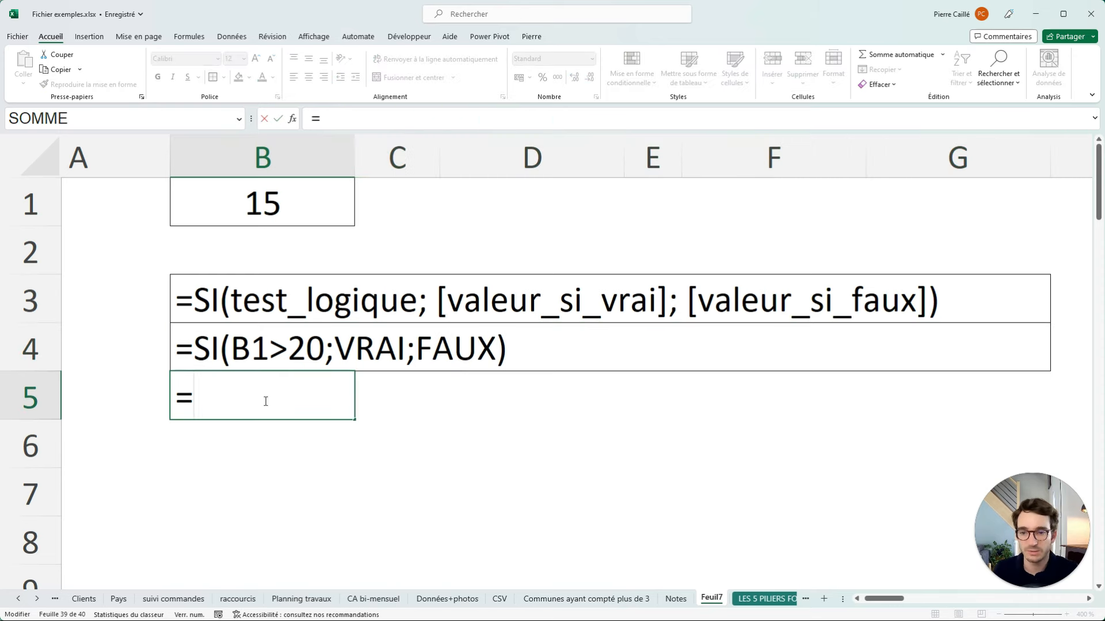
type("SI")
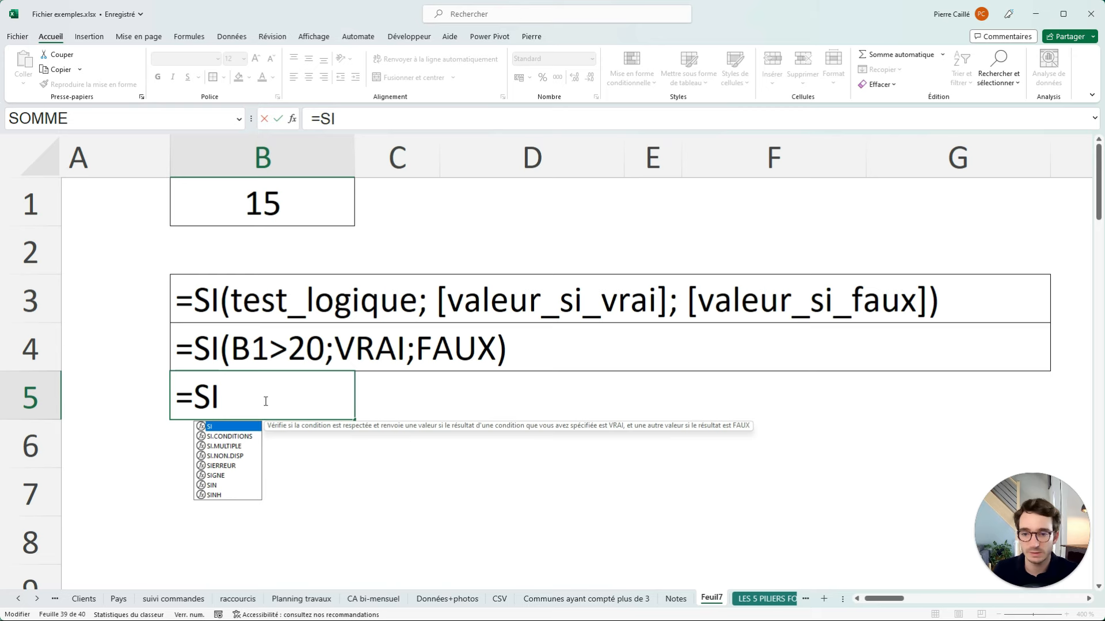
key("Down")
key("Down")
key("Down")
key("Down")
key("Down")
key("Down")
key("Down")
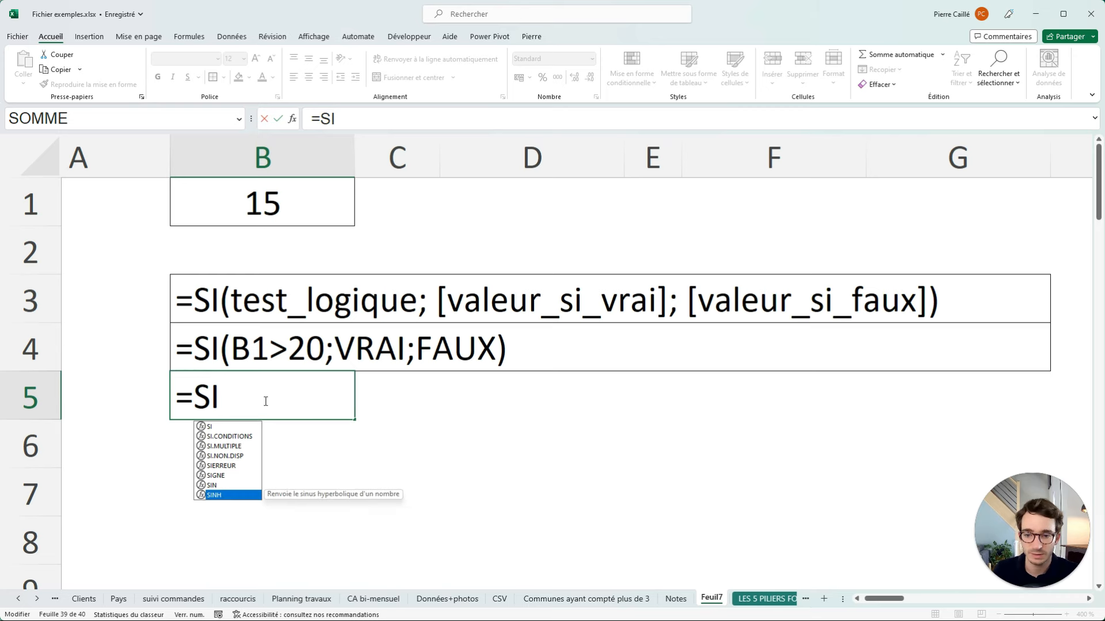
key("Up")
key("Up")
key("Up")
key("Up")
key("Up")
key("Up")
key("Up")
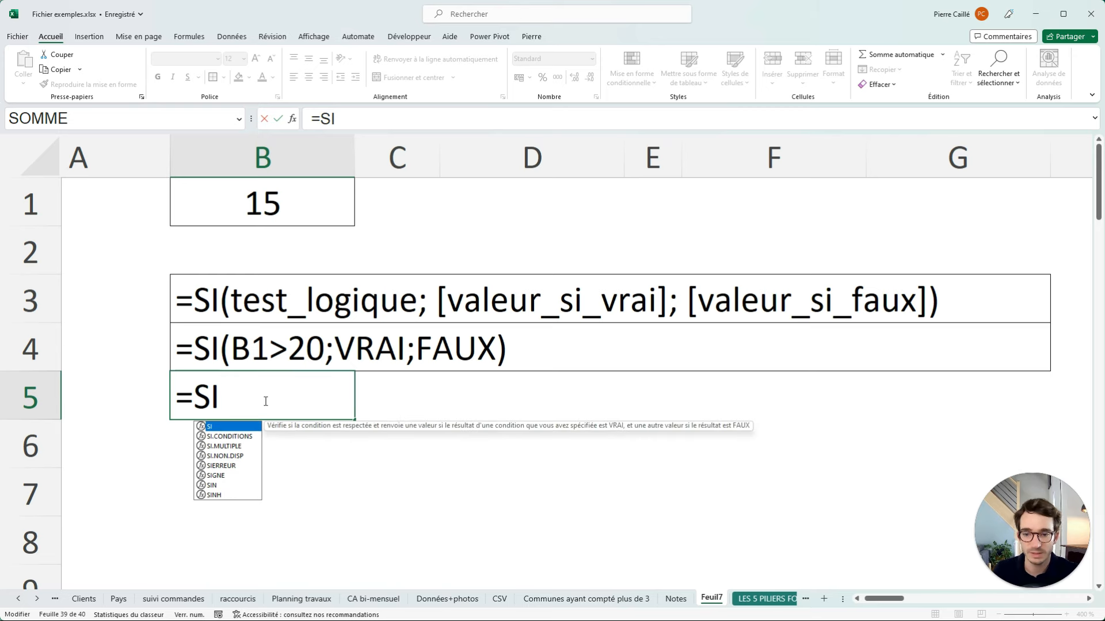
double_click(244, 427)
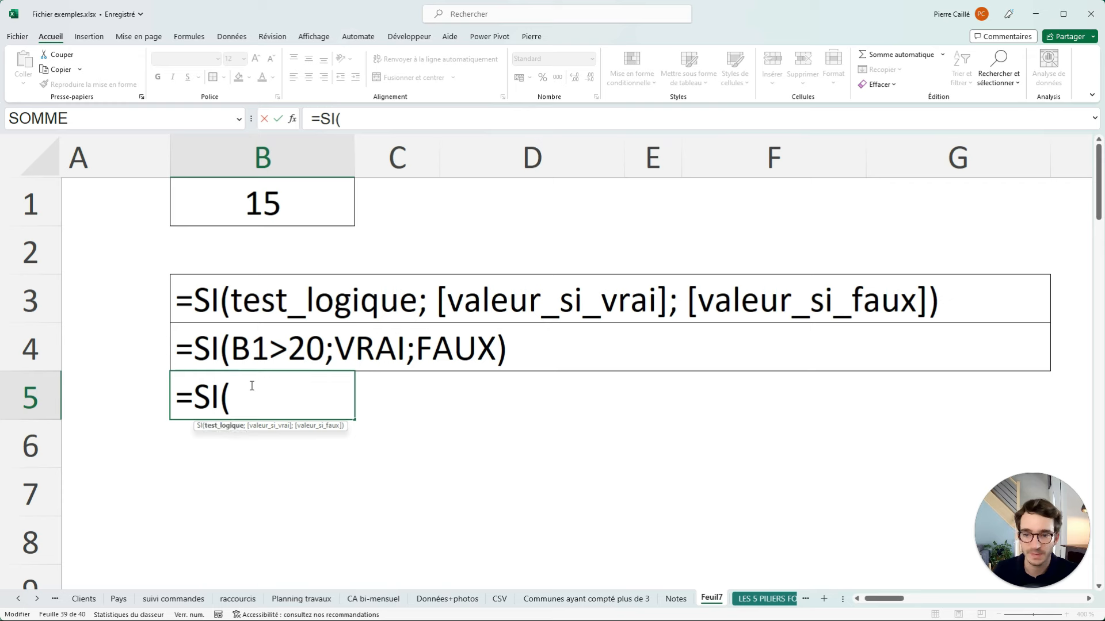
- Complete B5's SI formula with the test B1>20, VRAI as the true value and FAUX as the false value
left_click(274, 201)
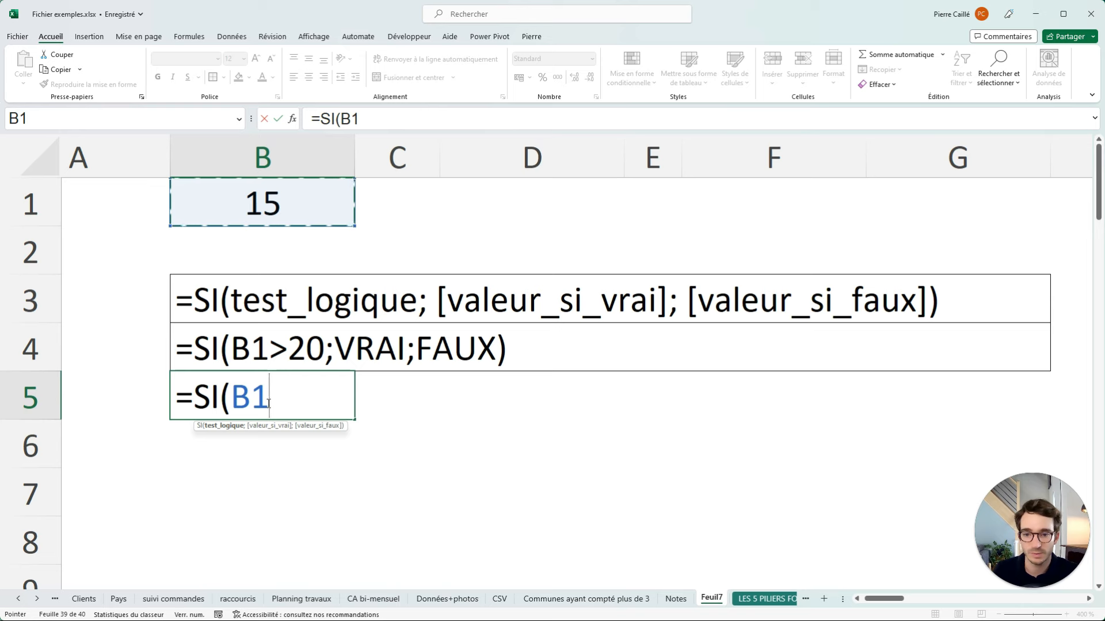
type(">20")
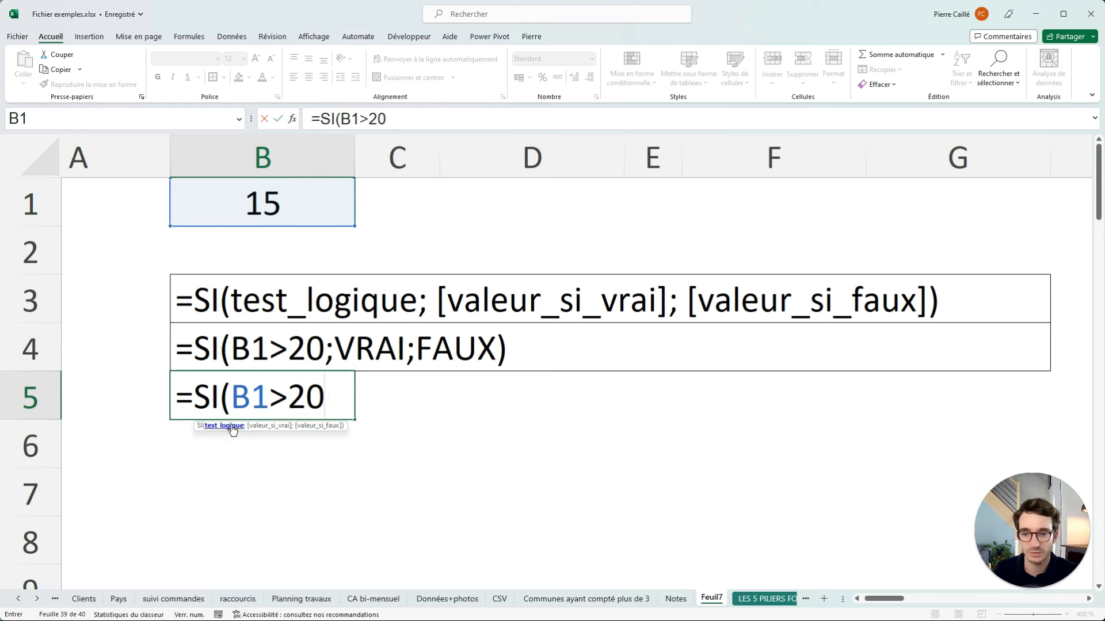
type(";")
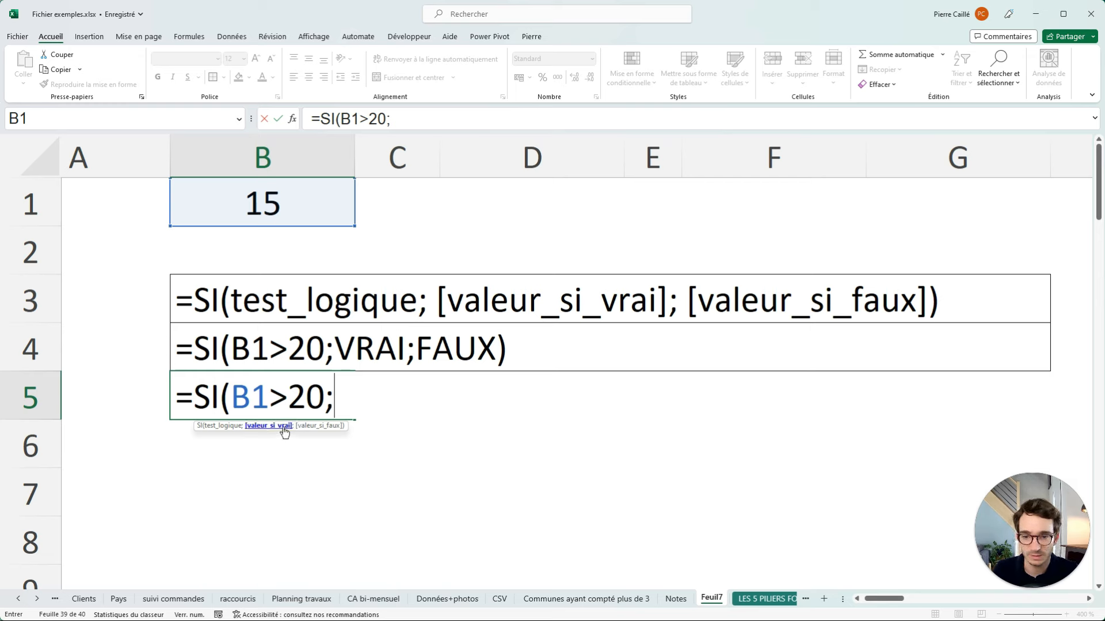
type("VRA")
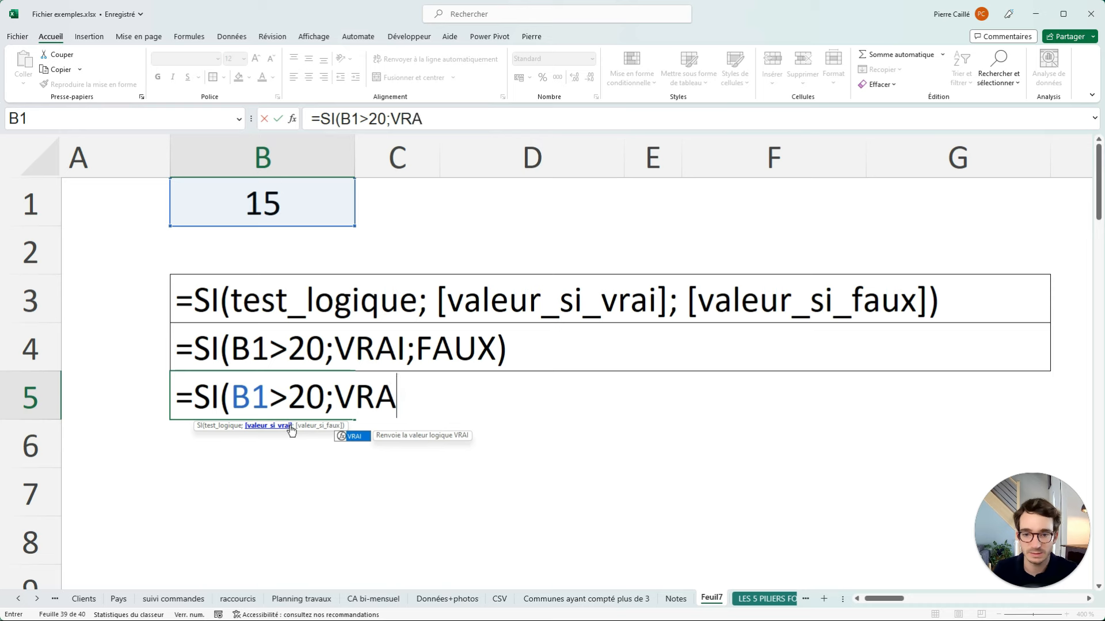
type("I")
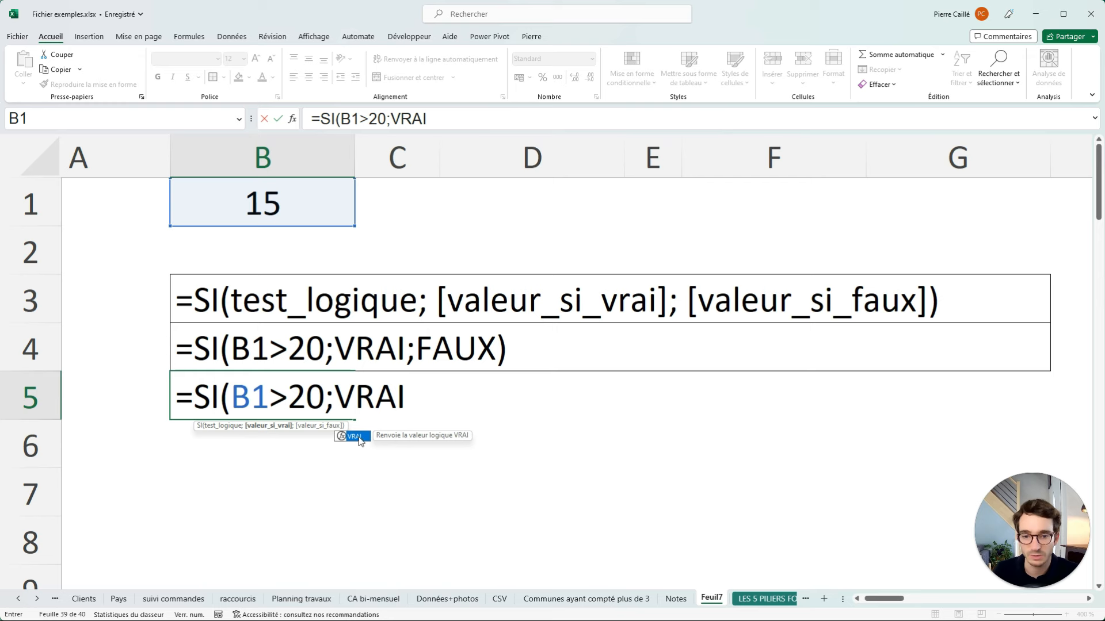
key("Escape")
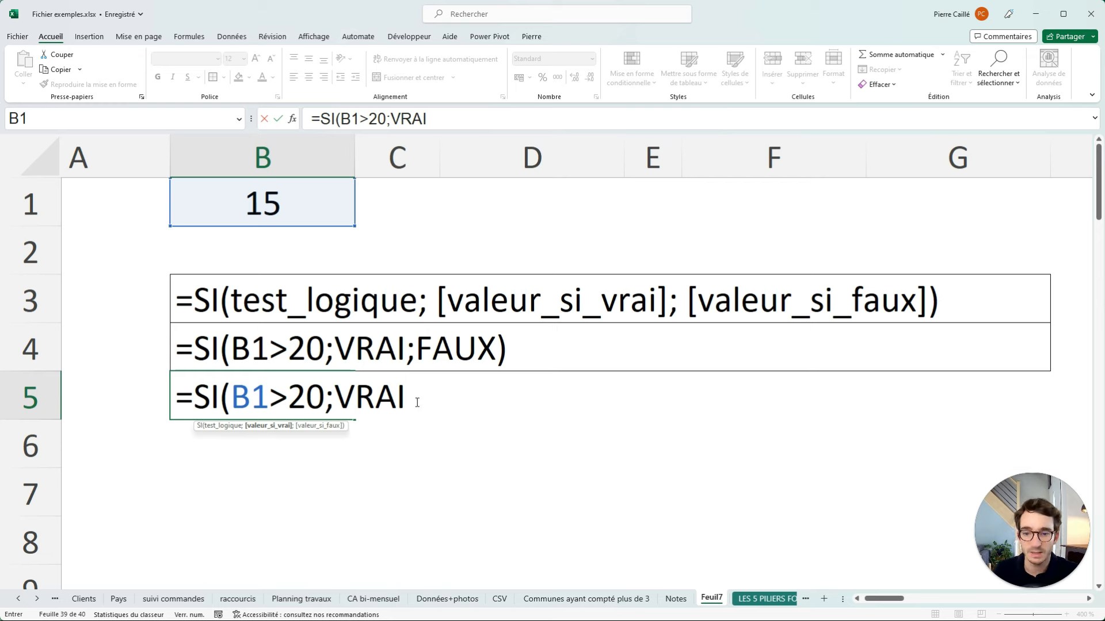
type(";")
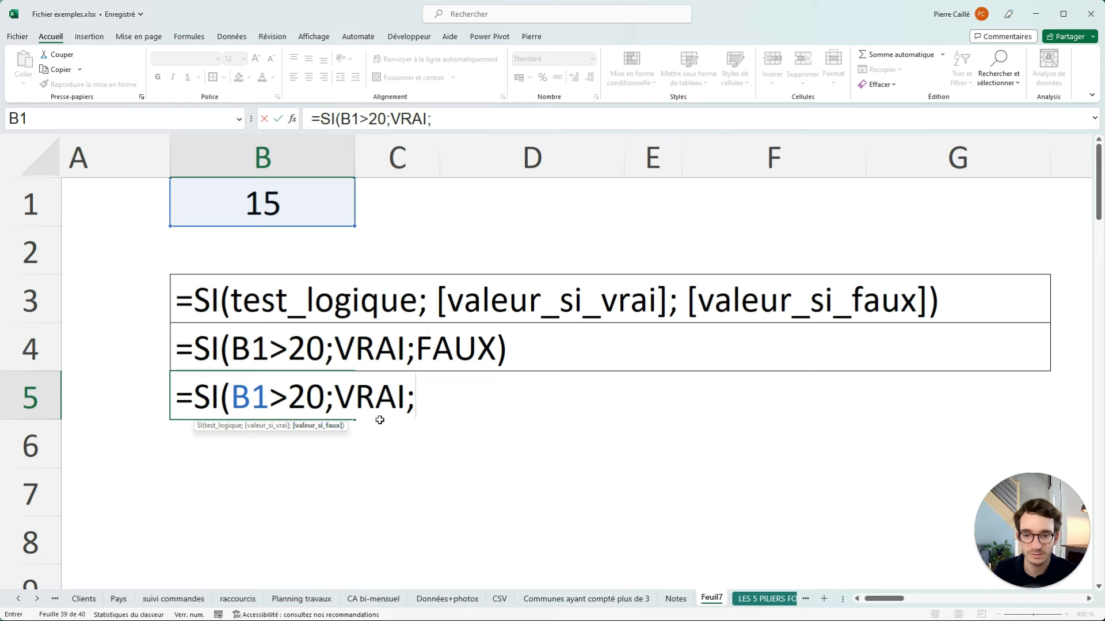
type("FA")
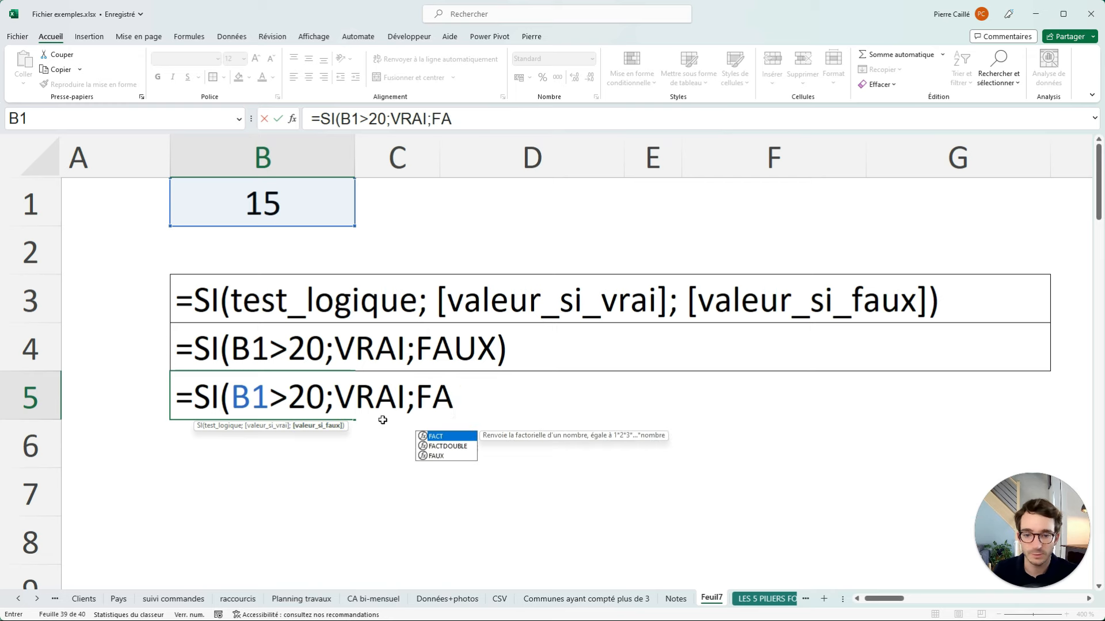
type("UX")
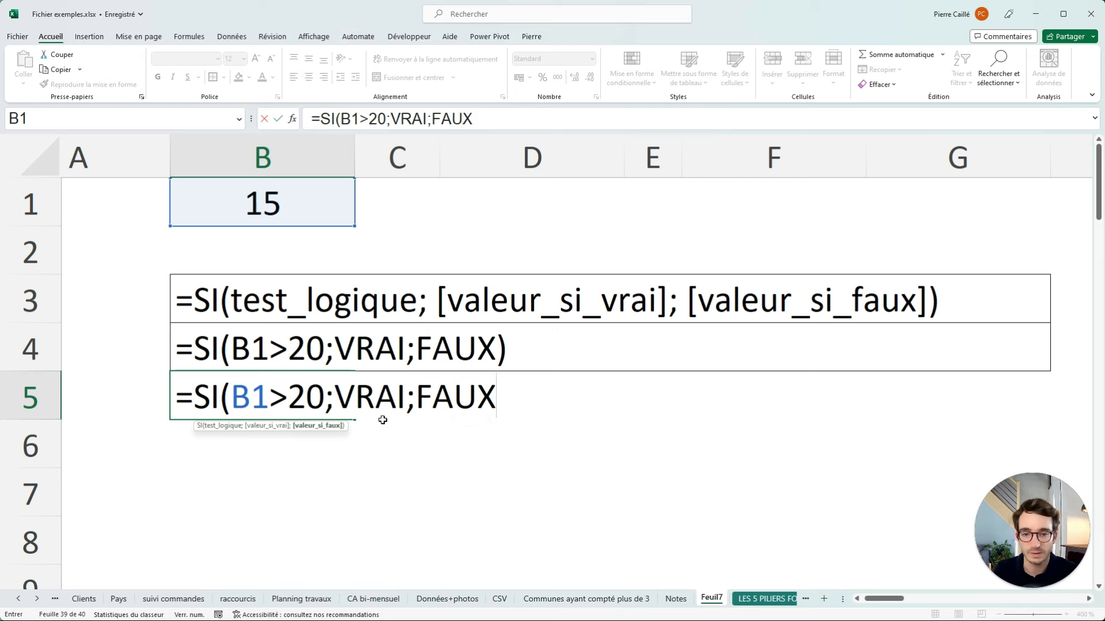
type(")")
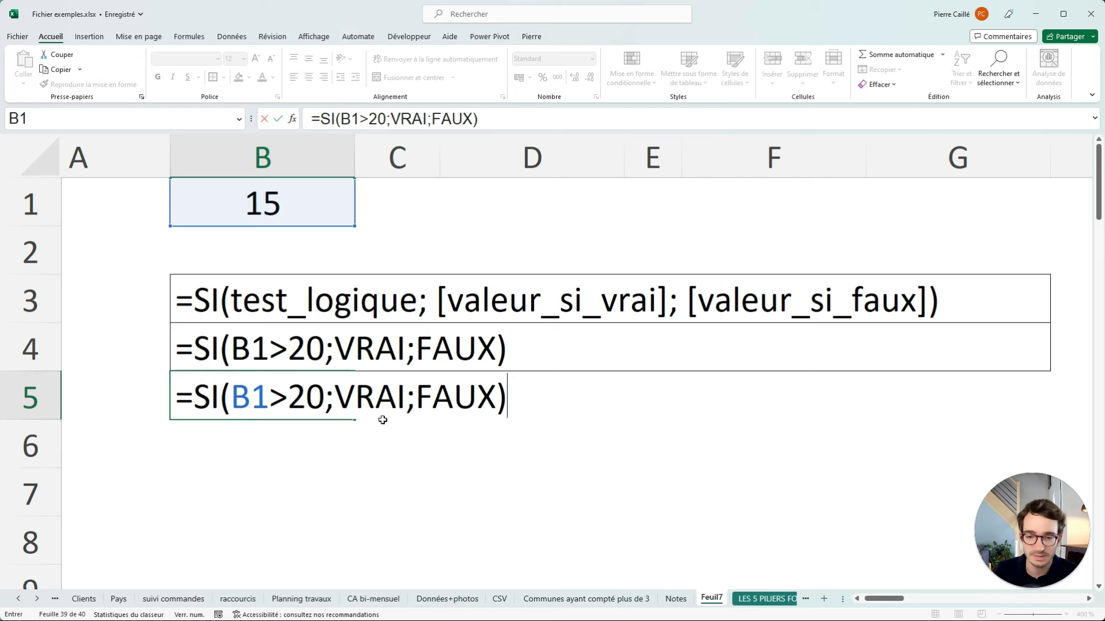
key("Return")
- Set the tested value in B1 to 30
left_click(264, 210)
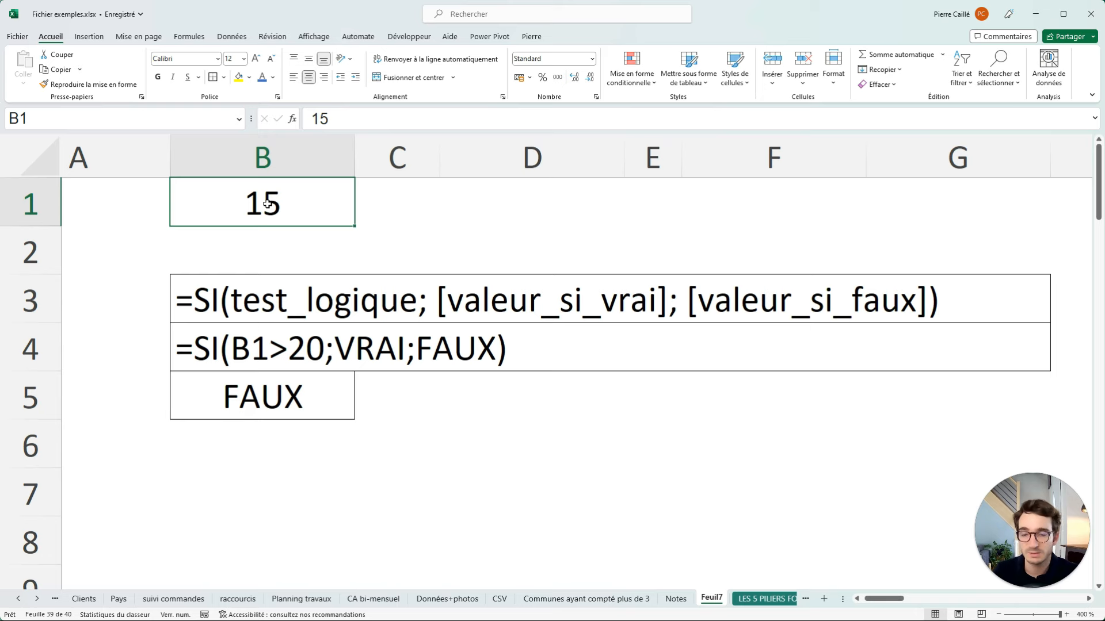
type("30")
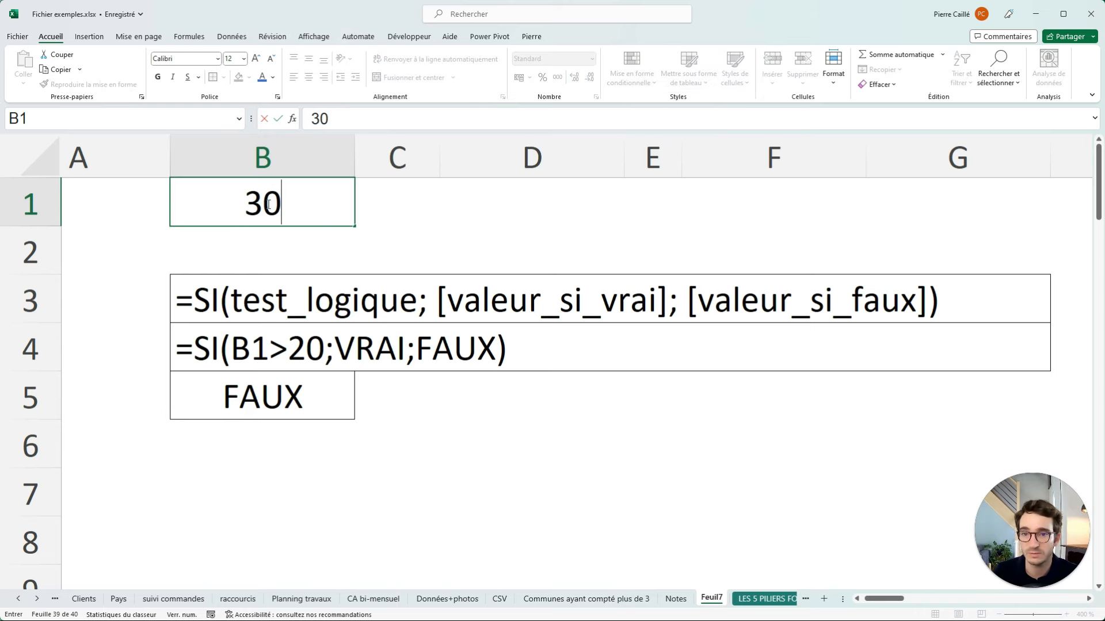
key("Return")
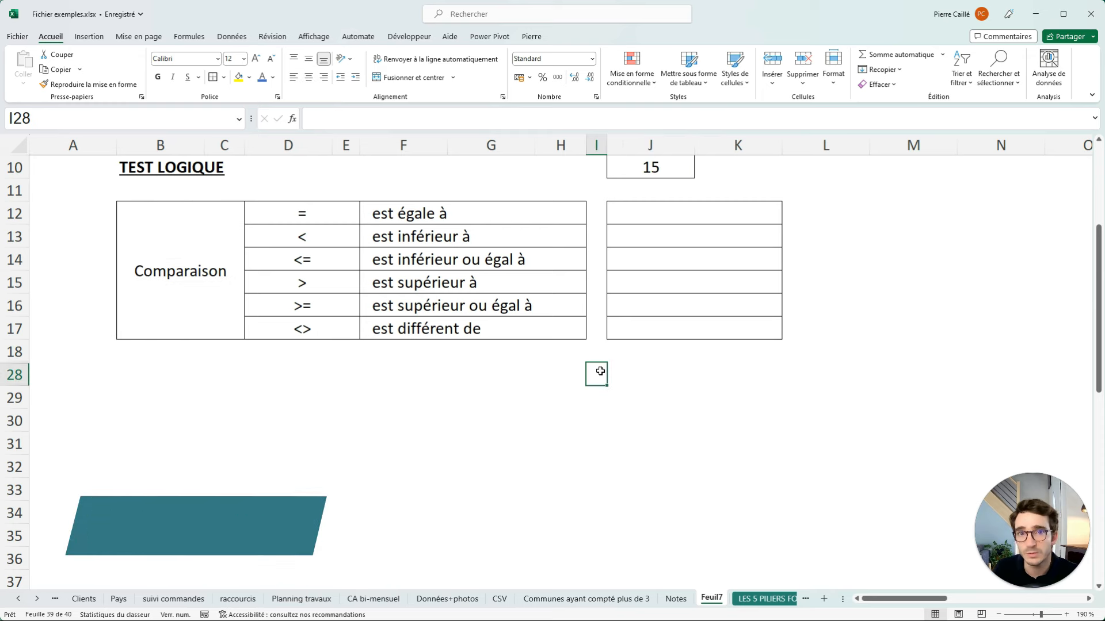
- Examine the comparison operators table under the TEST LOGIQUE heading
left_click(148, 168)
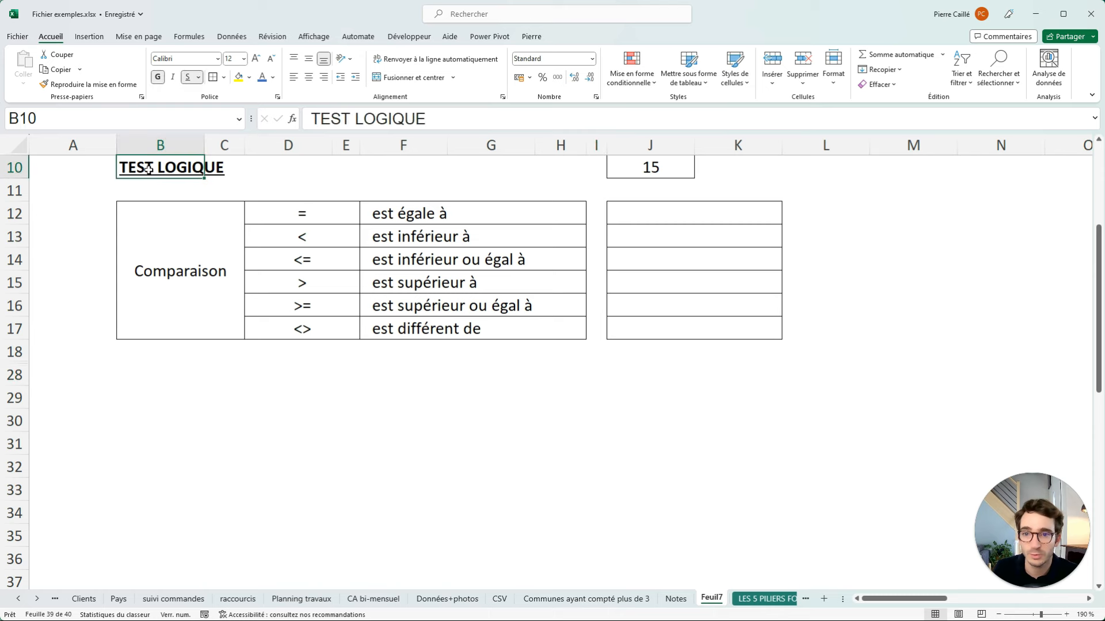
left_click(233, 304)
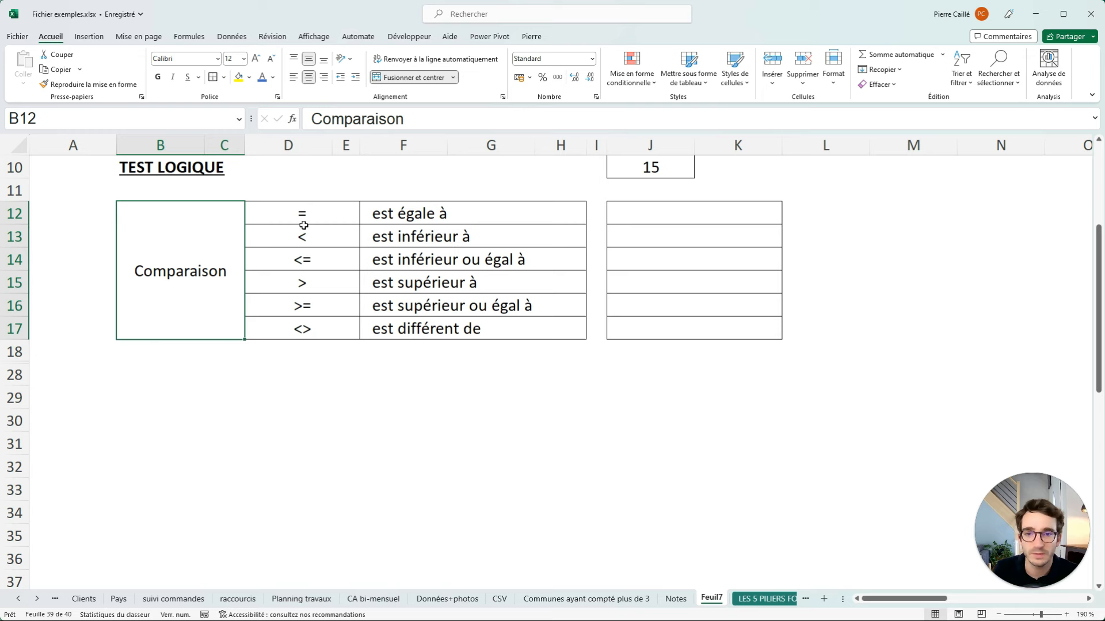
left_click_drag(311, 216, 283, 335)
- Enter an SI formula in J12 that tests J10=20, returning VRAI if true and FAUX if false
left_click(637, 207)
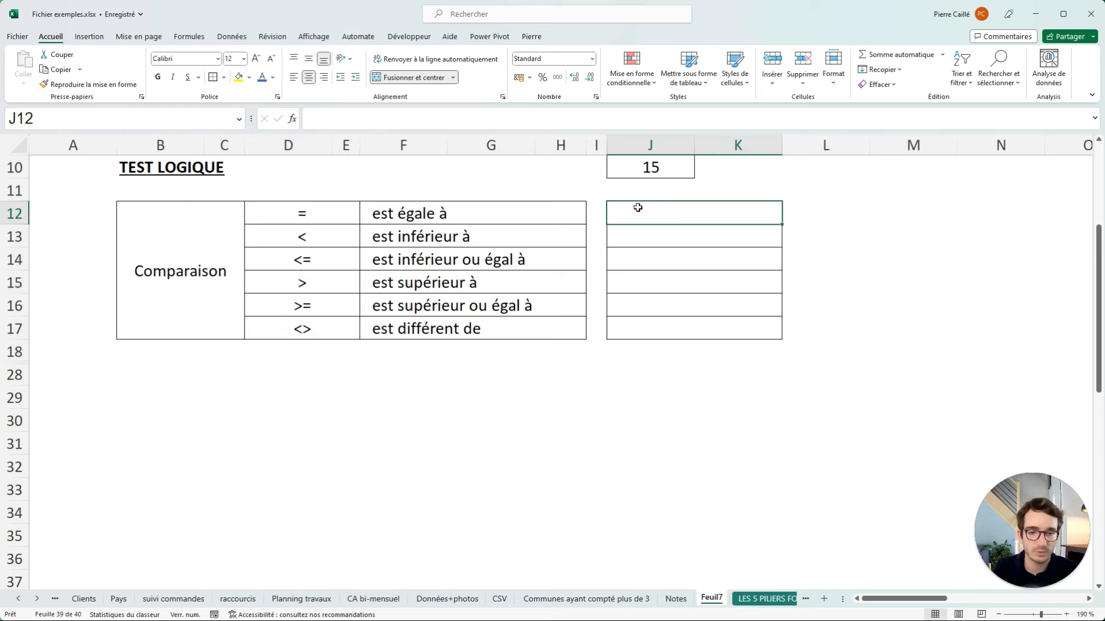
type("=")
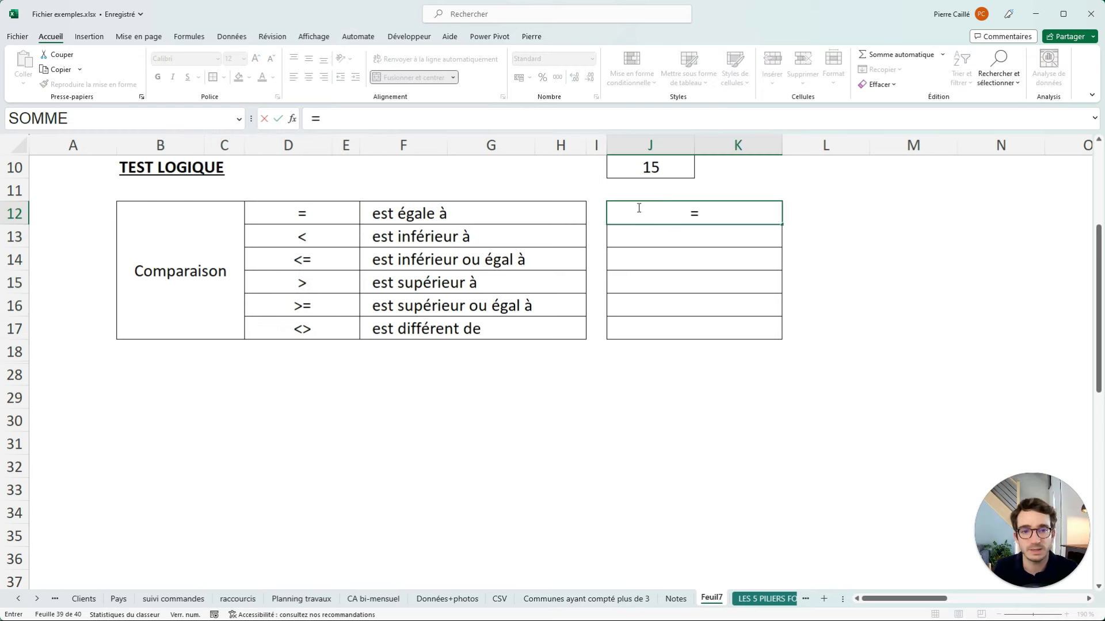
type("SI(")
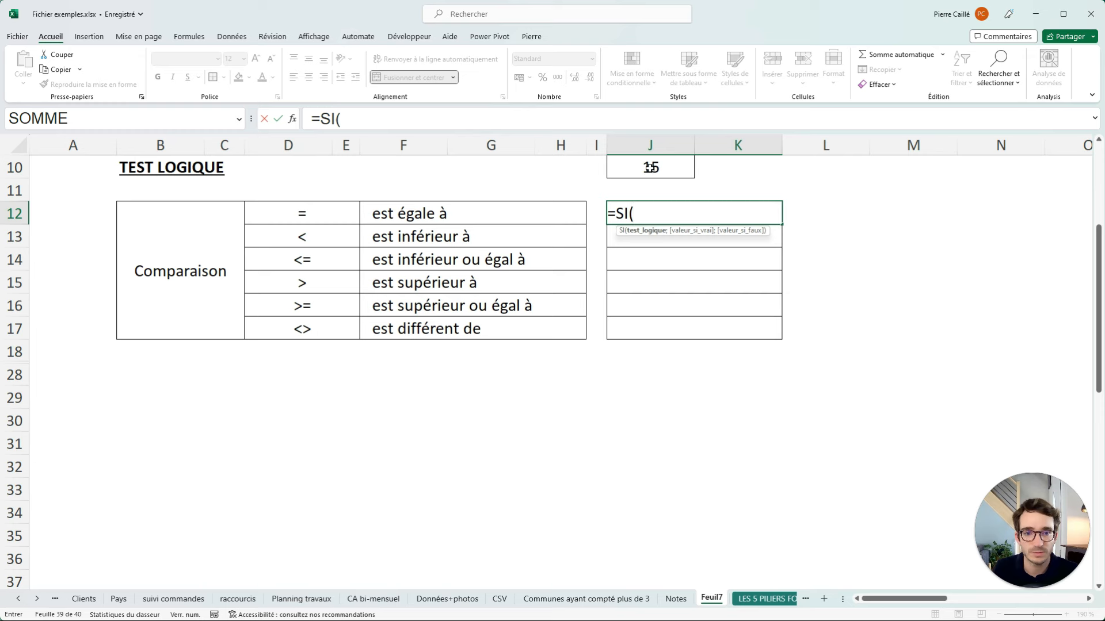
left_click(649, 167)
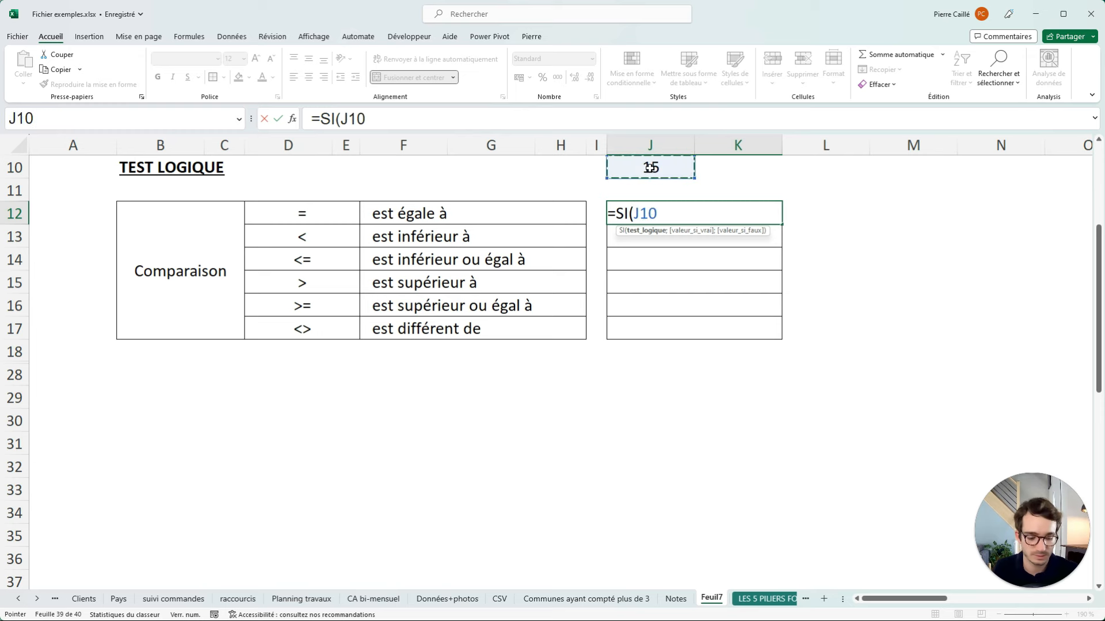
type("=20")
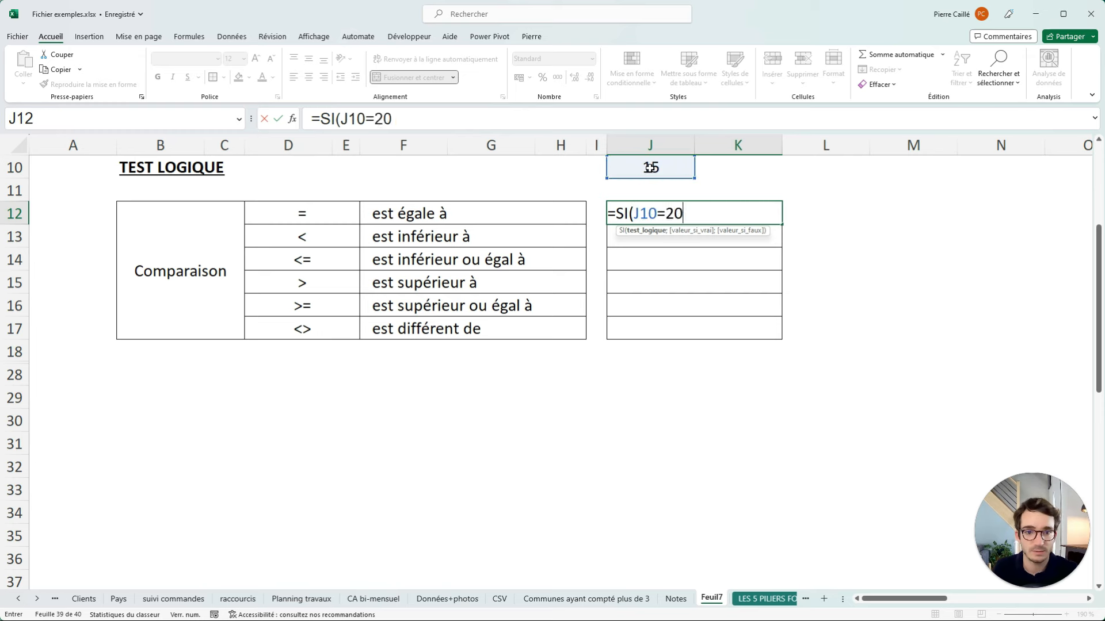
type(";VR")
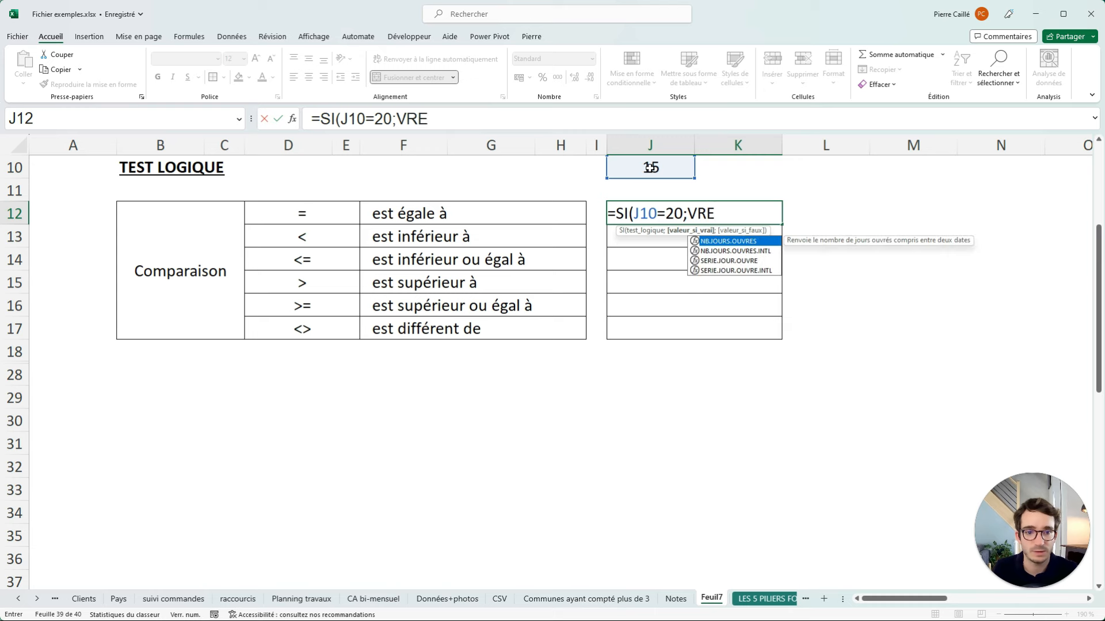
type("AI;")
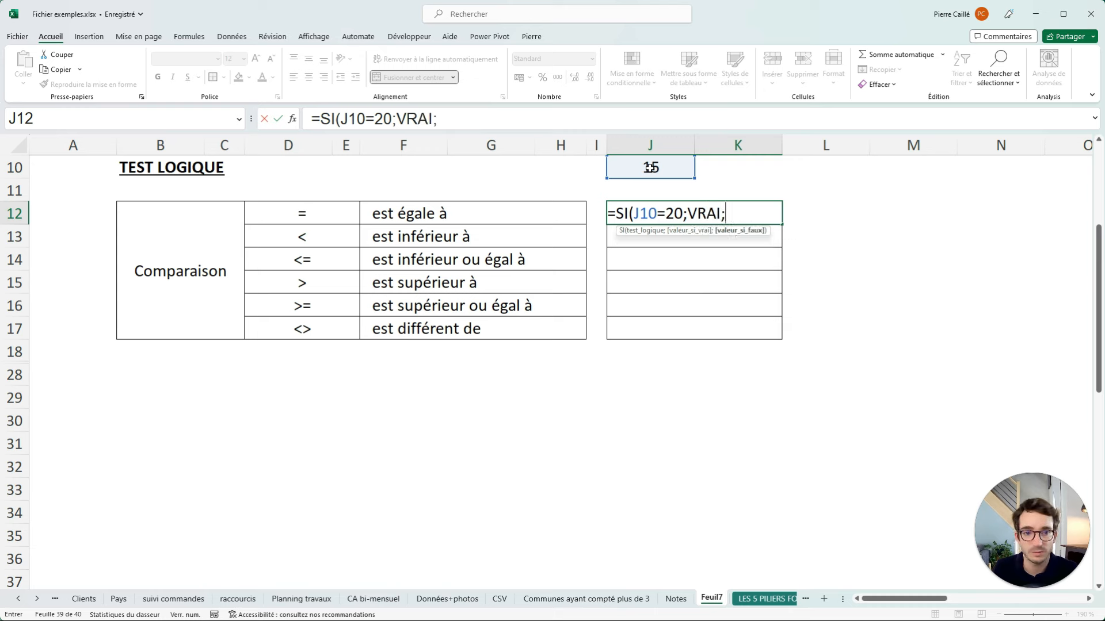
type("FAUX)")
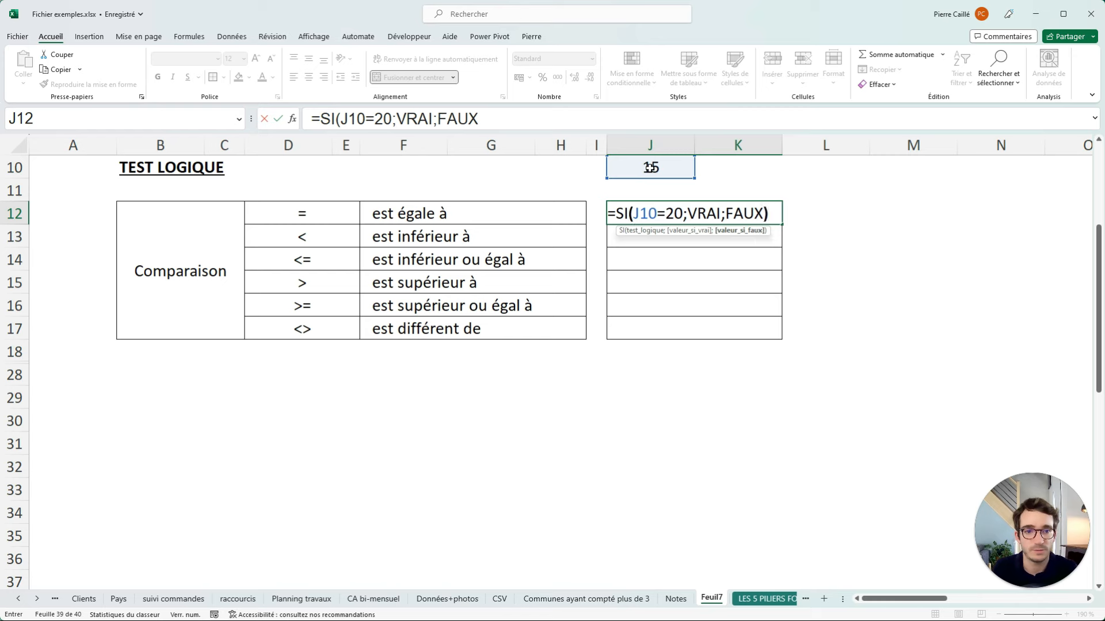
key("Return")
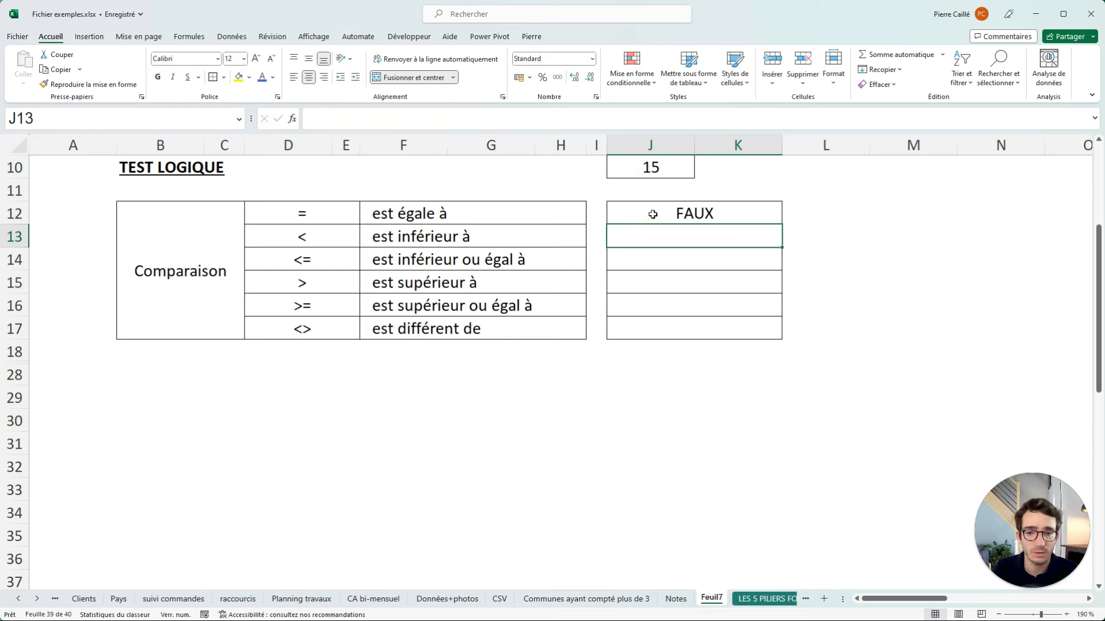
- Try the equality test with the value in J10 set to 20
left_click(652, 169)
type("20")
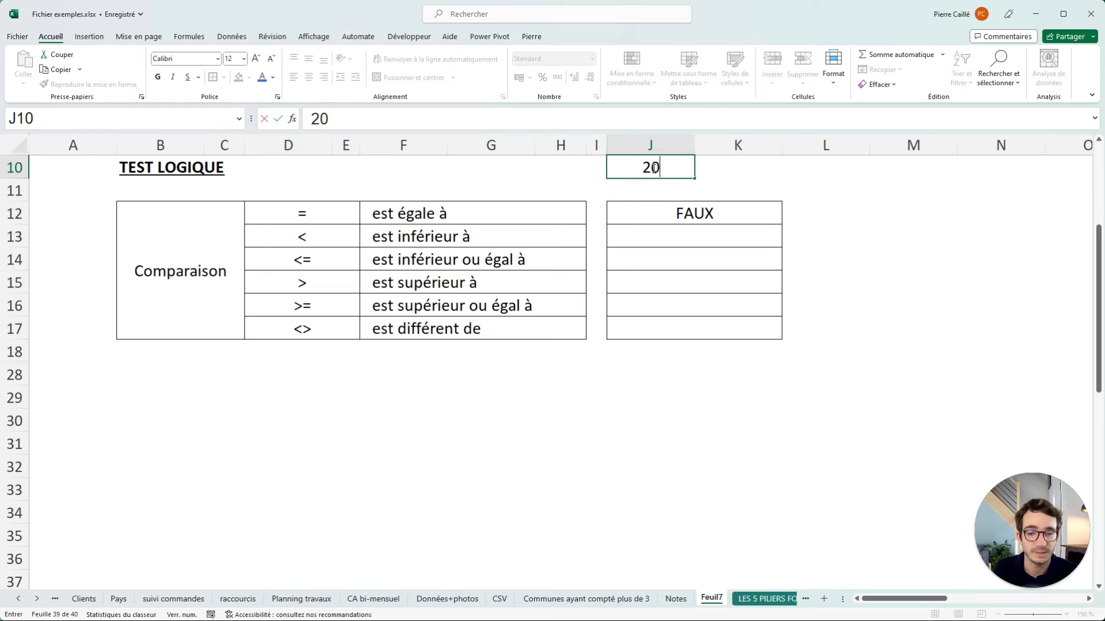
key("Return")
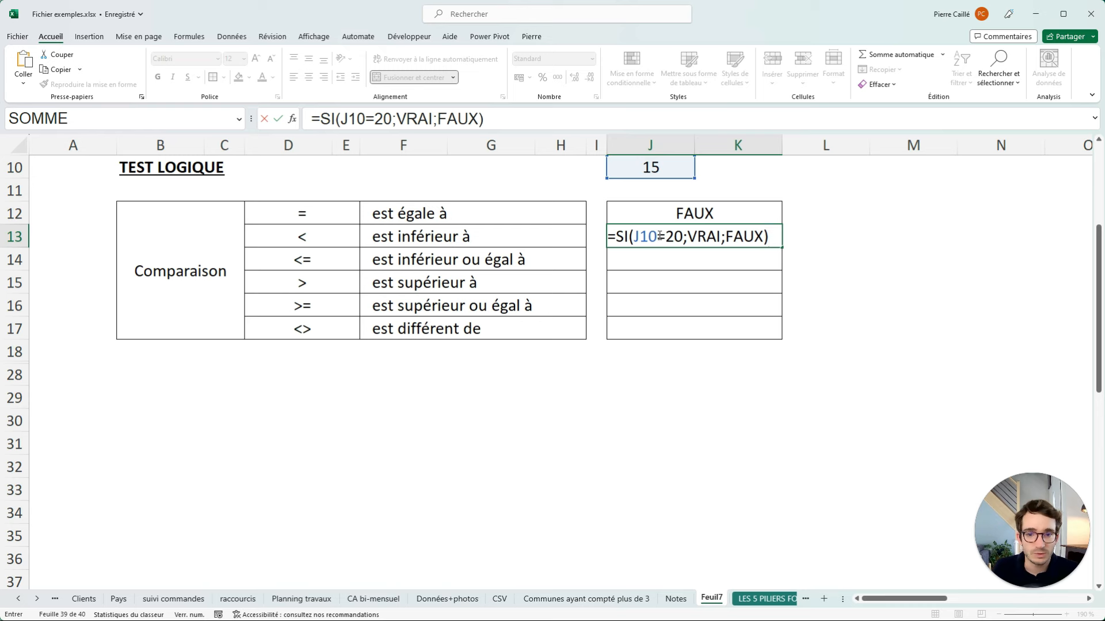
- Change the comparison in J13's copied SI formula to J10<20, keeping VRAI and FAUX as results
left_click_drag(657, 236, 665, 237)
type("<")
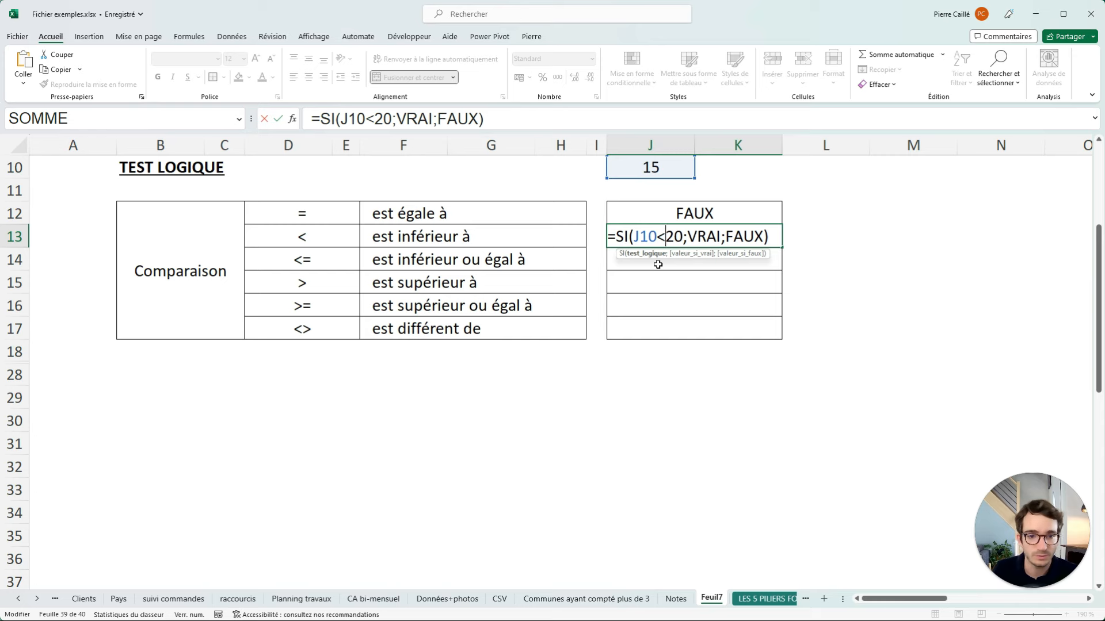
key("Return")
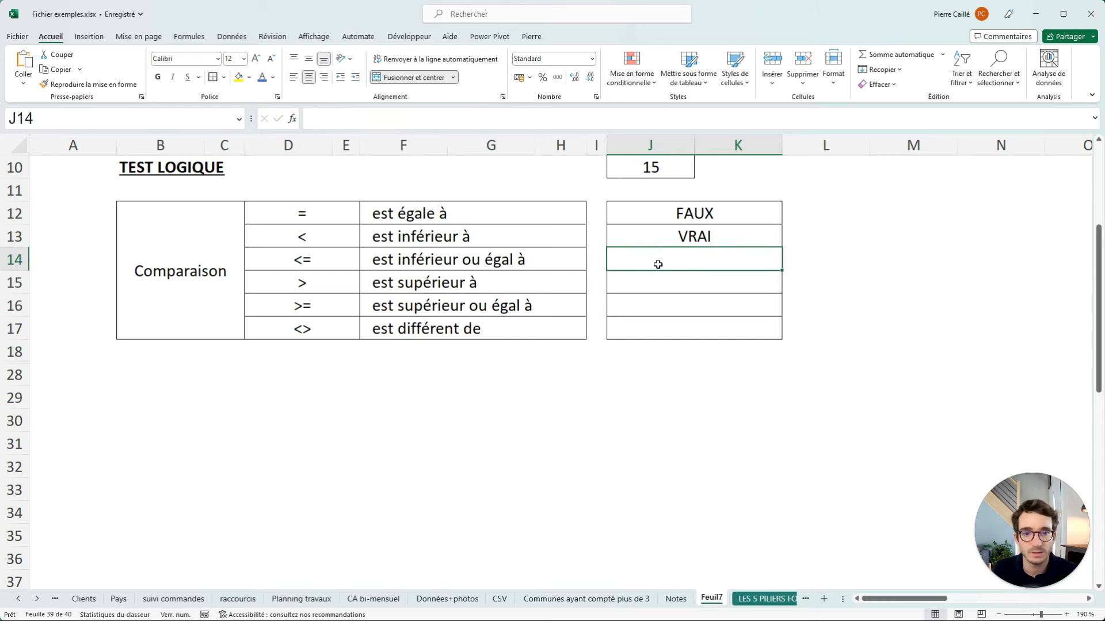
- Try the less-than test with J10 set to 23, and undo that value change
left_click(662, 166)
type("23")
key("Return")
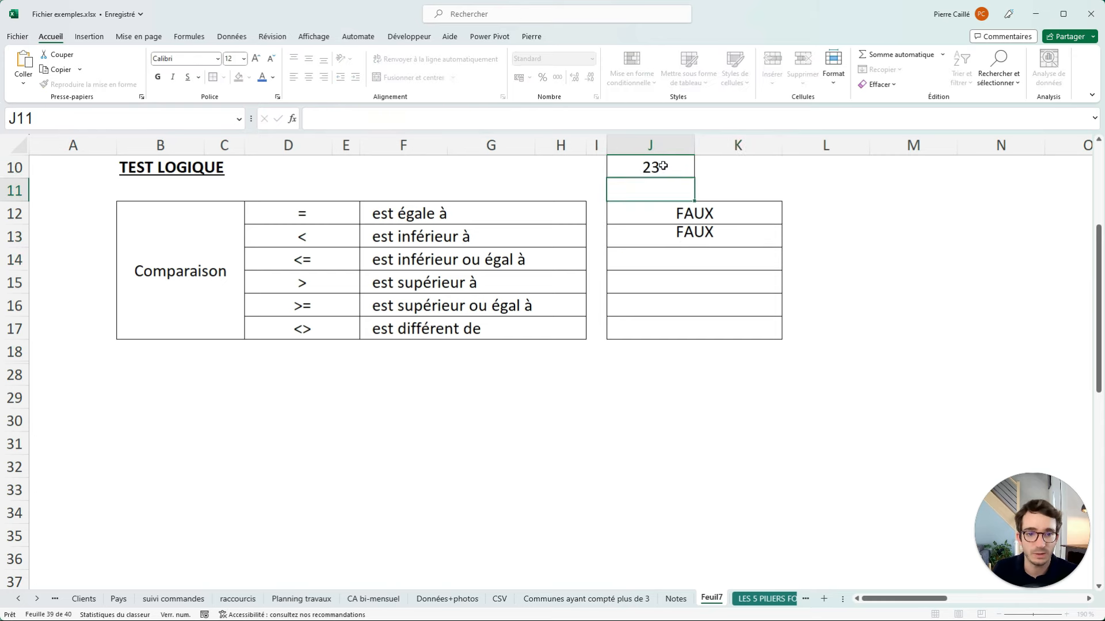
key("ctrl+z")
- Enter the SI formula in J14 with the test J10<=20, returning VRAI or FAUX
left_click(638, 260)
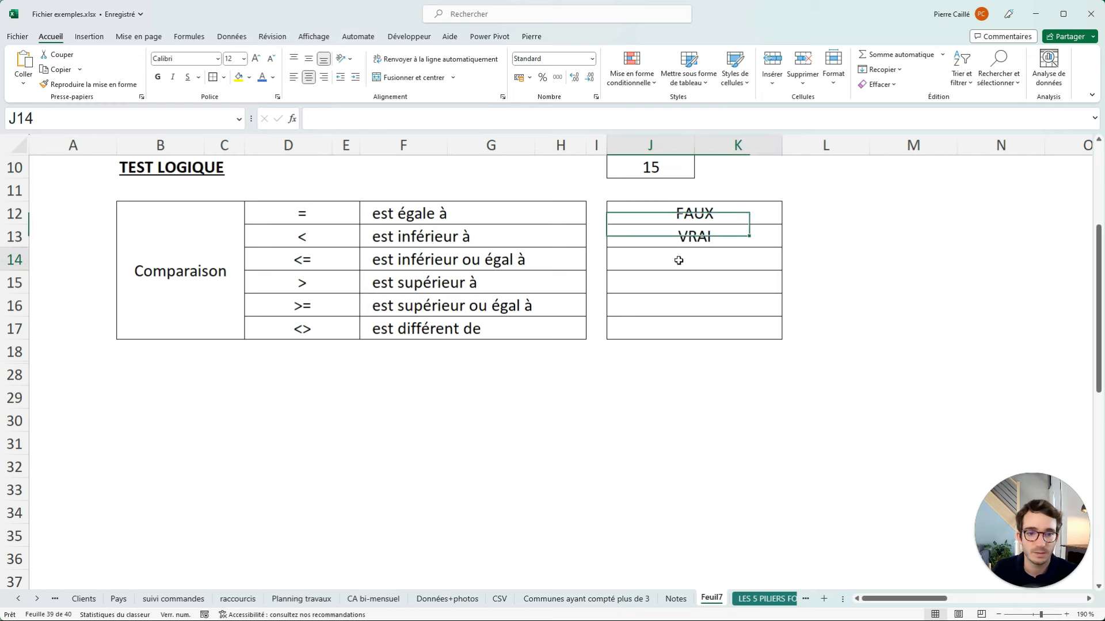
double_click(652, 258)
type("=SI(J10=20;VRAI;FAUX)")
double_click(659, 259)
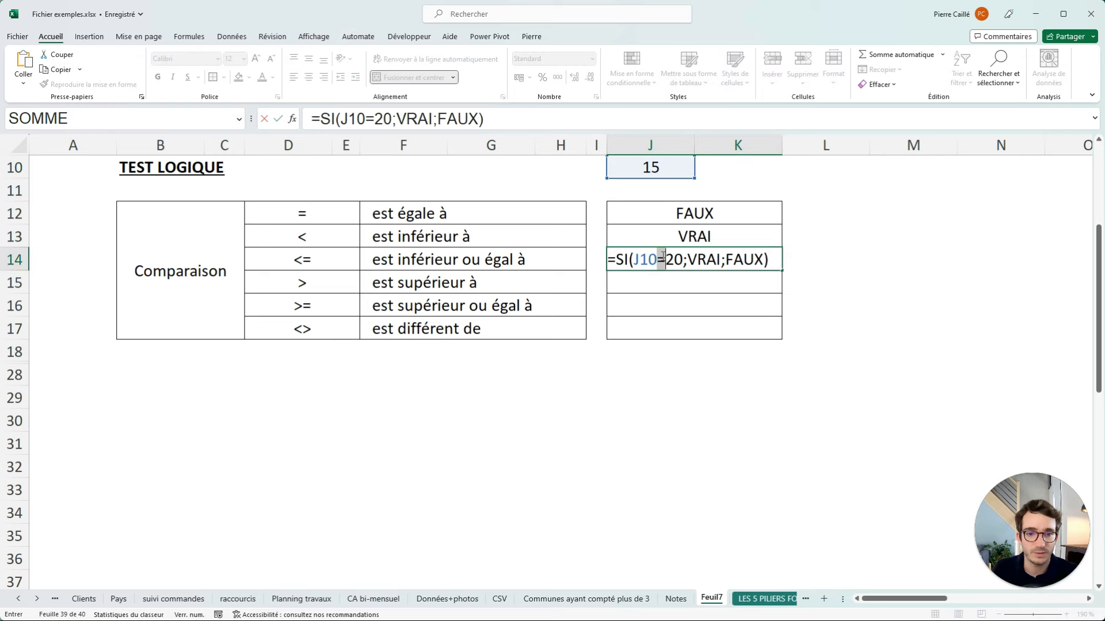
type("<=")
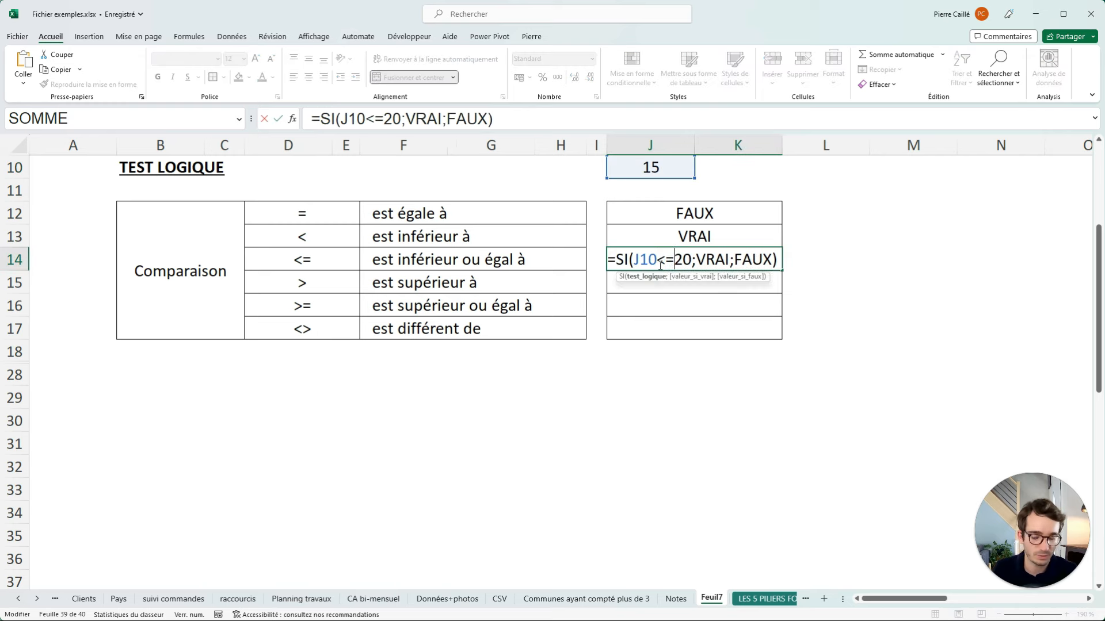
key("Return")
left_click(646, 257)
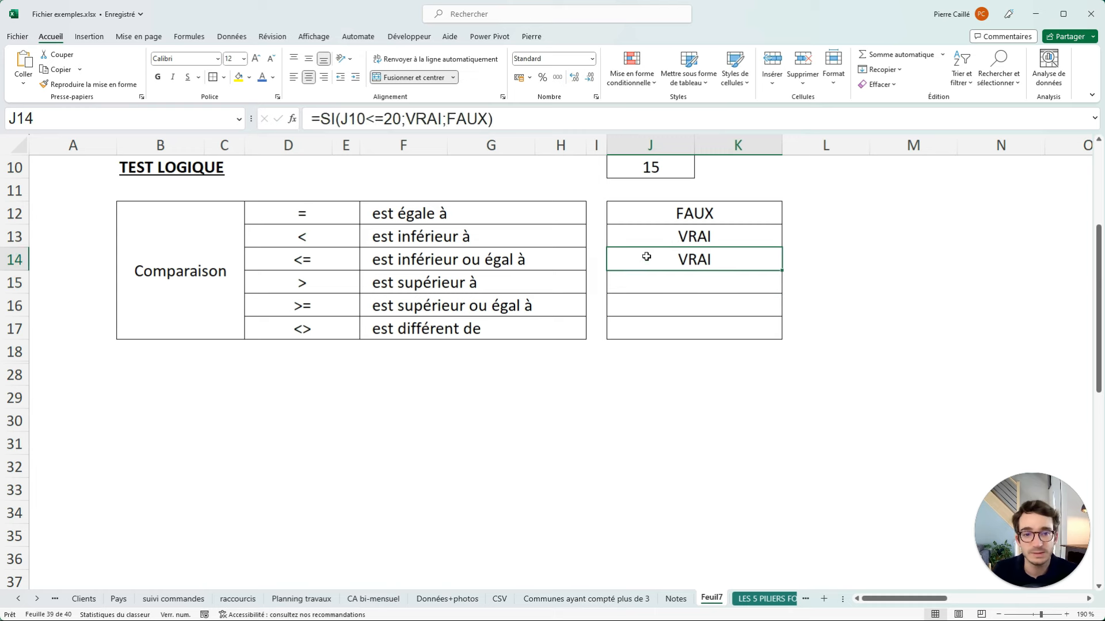
- Try J10 with the values 19 and 20, and compare the less-than and less-than-or-equal formulas in J13 and J14
left_click(655, 167)
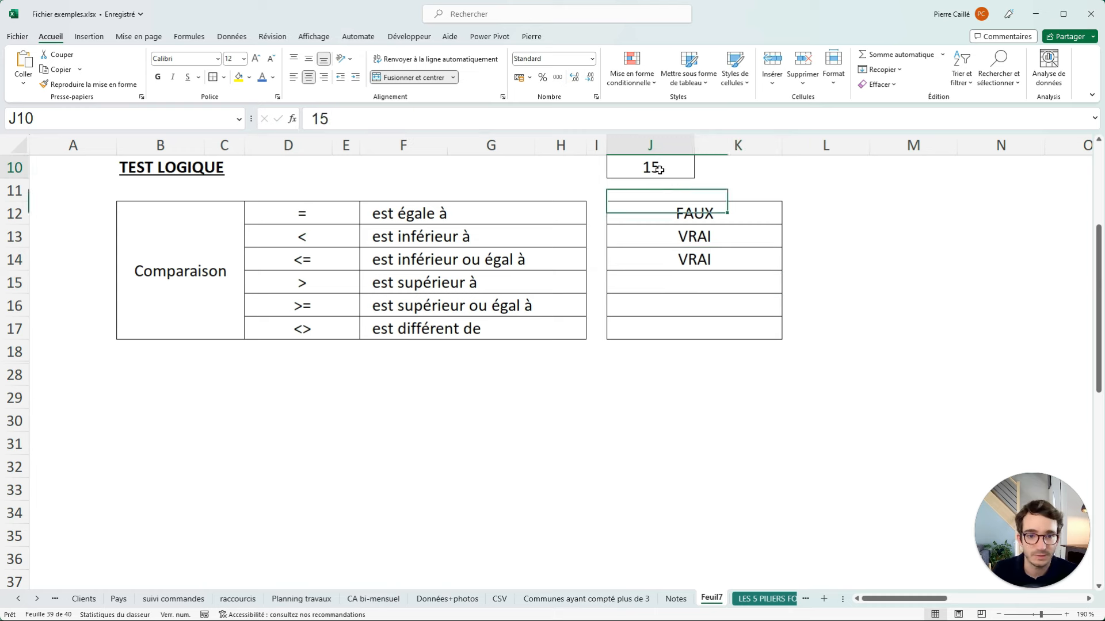
type("19")
key("ctrl+Return")
type("20")
left_click(654, 237)
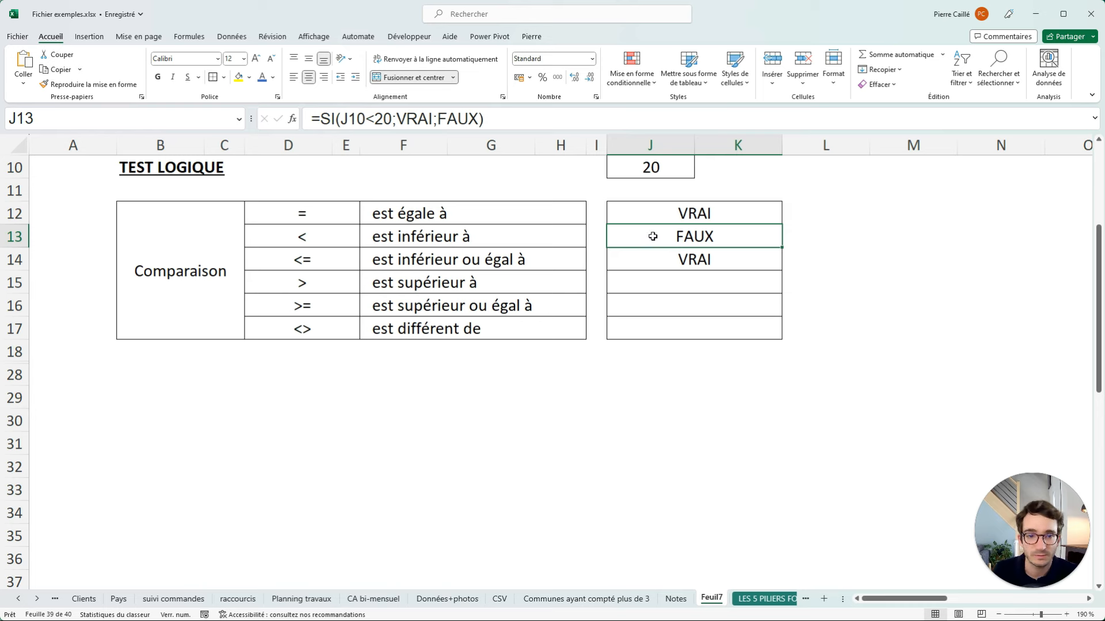
left_click(677, 254)
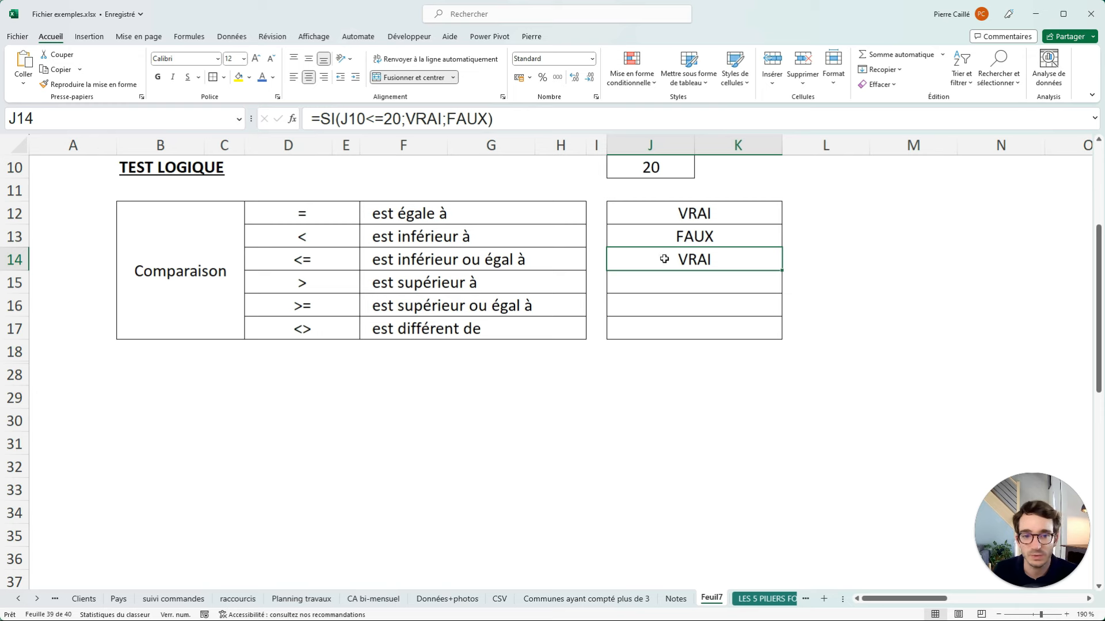
- Enter the SI formula in J15 with the test J10>20, returning VRAI or FAUX
left_click(656, 274)
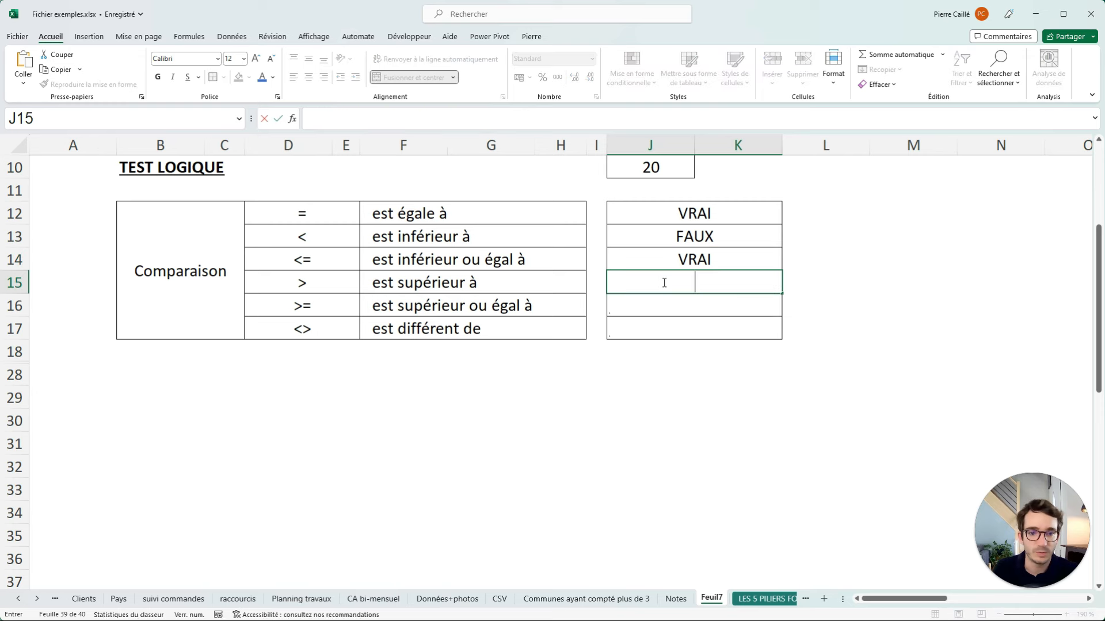
type("=SI(J10=20;VRAI;FAUX)")
double_click(661, 282)
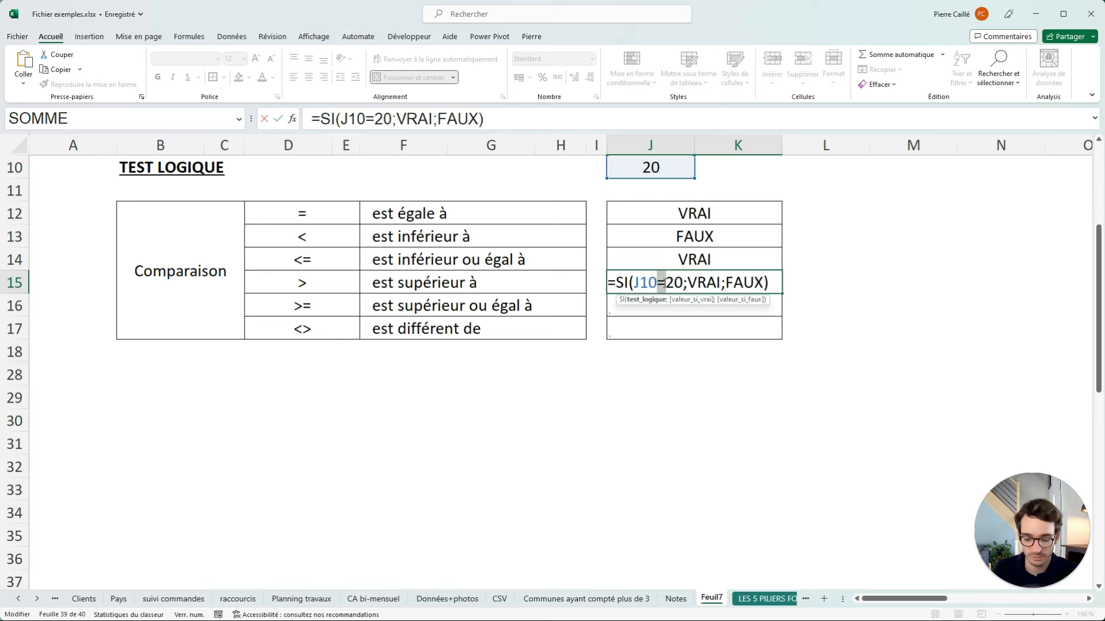
type(">")
key("Return")
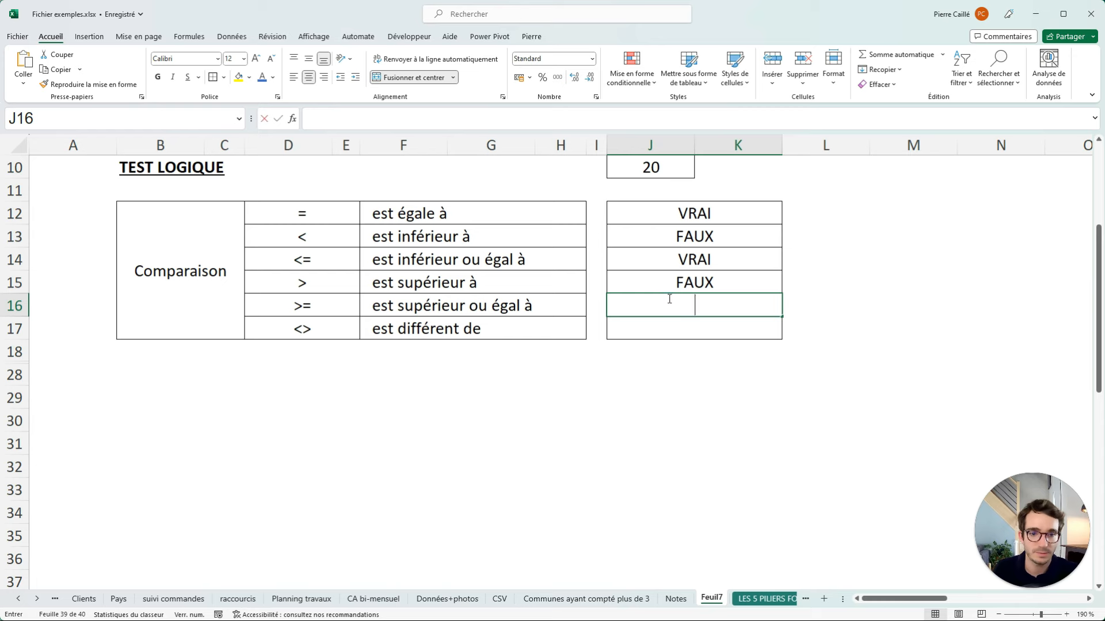
- Enter the SI formula in J16 with the test J10>=20, returning VRAI or FAUX
type("=SI(J10=20;VRAI;FAUX)")
left_click(661, 306)
type(">")
key("Return")
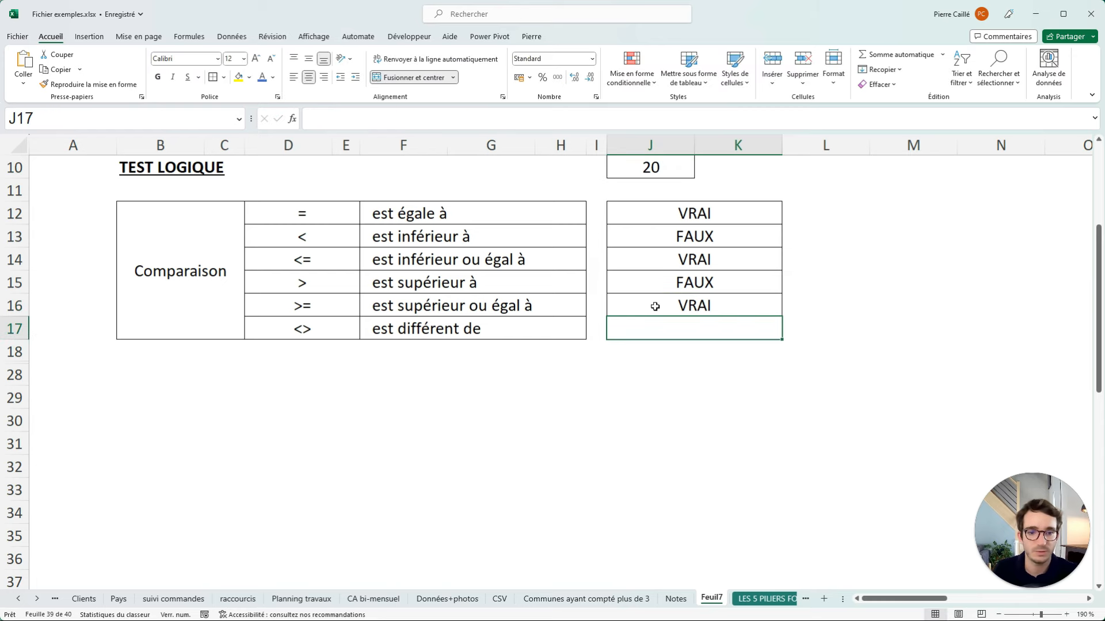
- Try J10 with the values 15 and 20, and check the greater-than-or-equal formula in J16
left_click(652, 170)
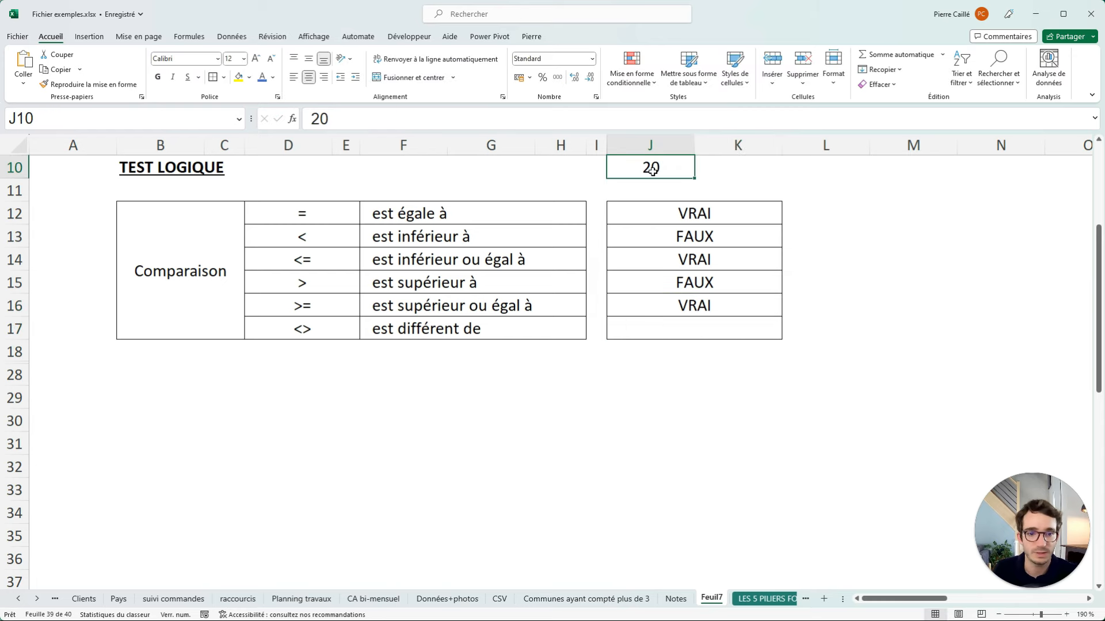
type("15")
key("Return")
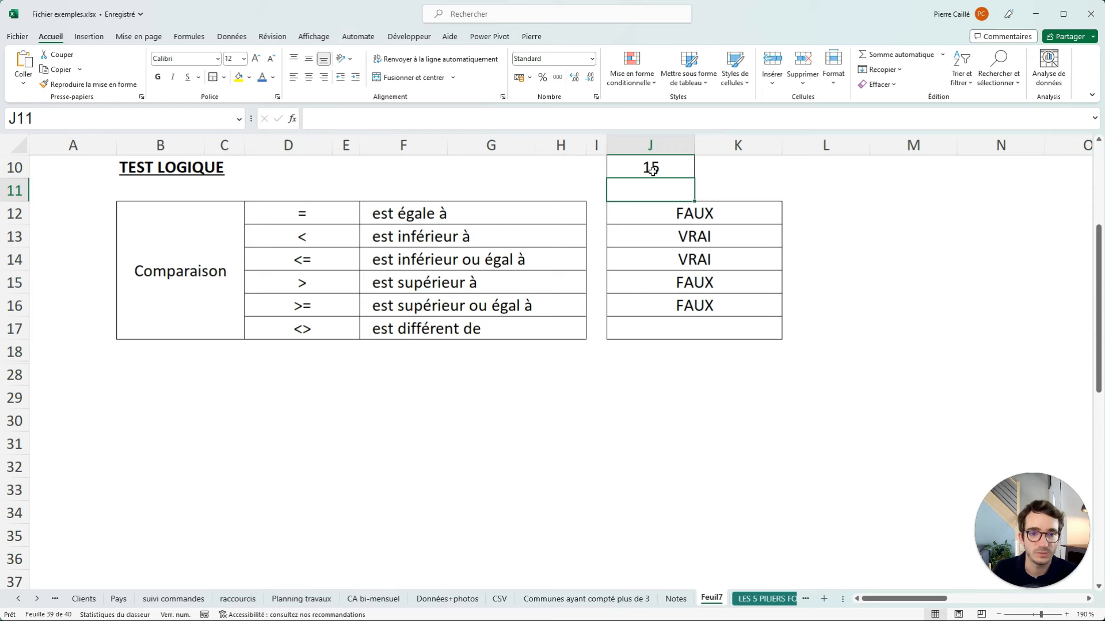
left_click(652, 169)
type("20")
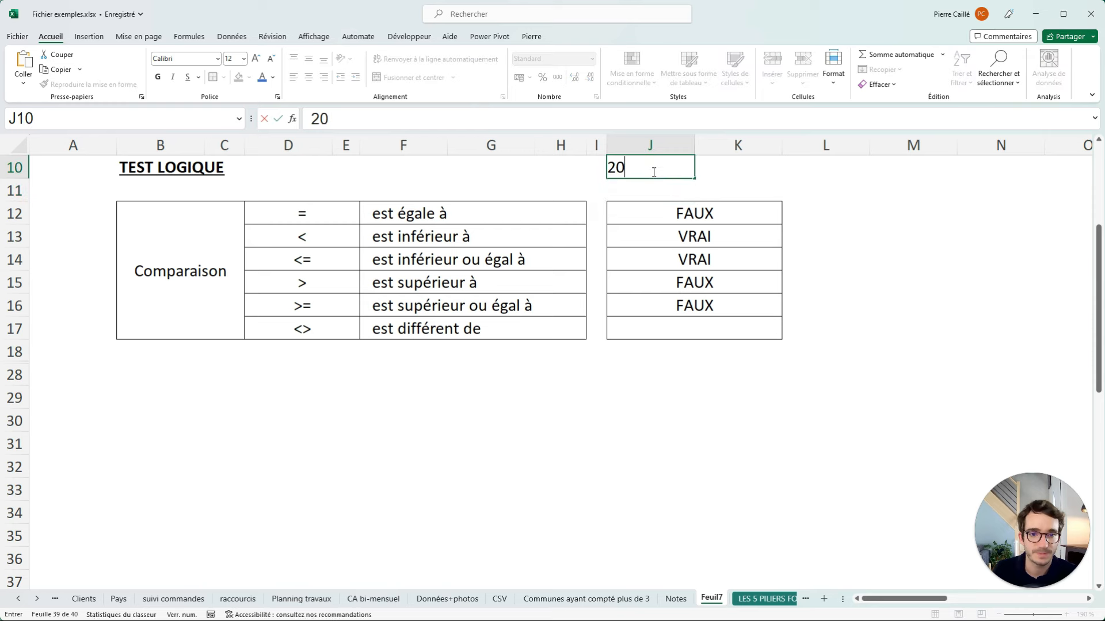
key("Return")
left_click(695, 305)
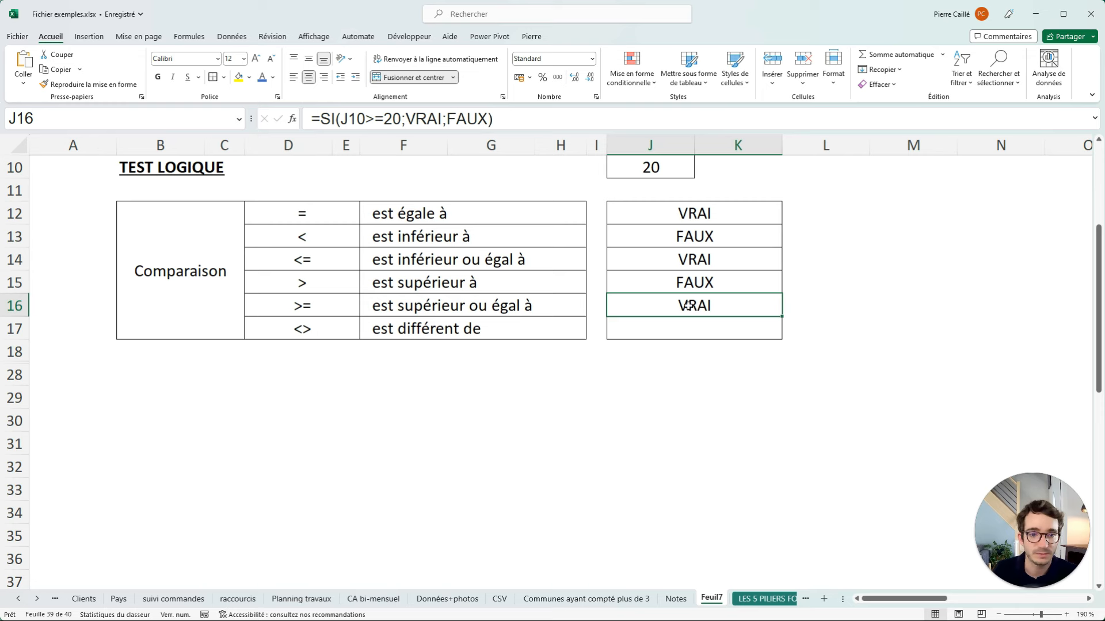
- Set the tested value in J10 to 30 and check the greater-than formula in J15
left_click(651, 175)
type("30")
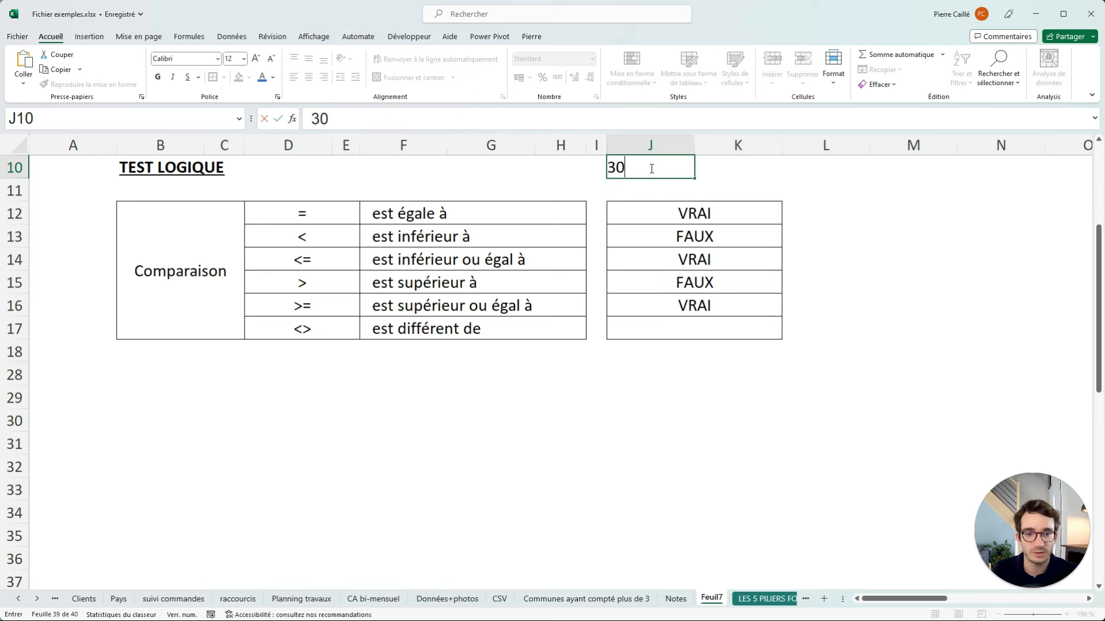
key("Return")
left_click(683, 281)
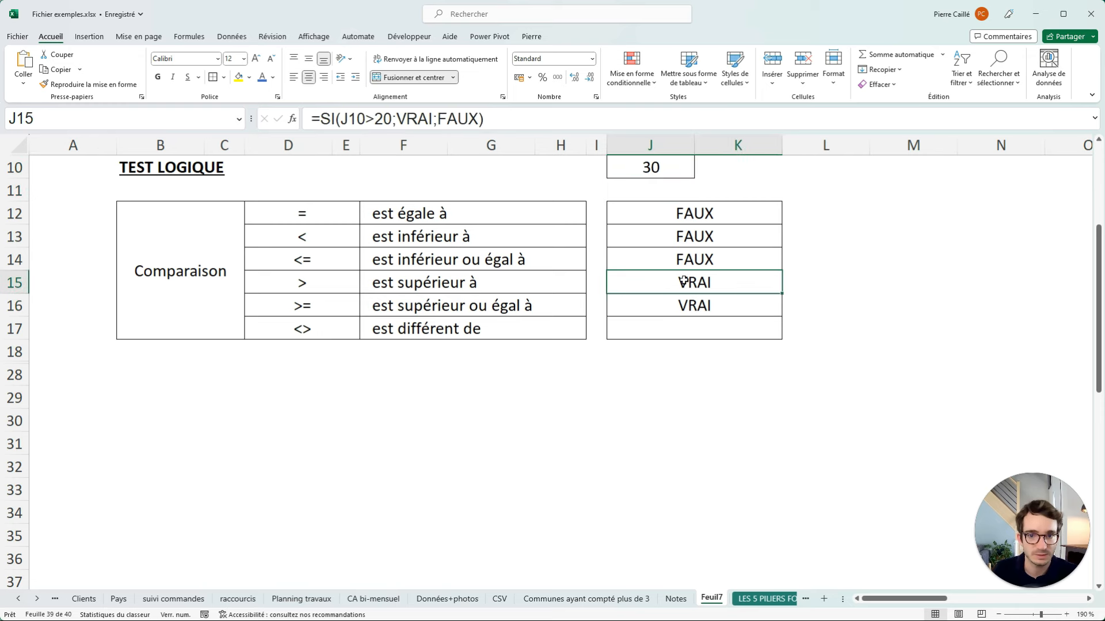
- Enter the SI formula in J17 with the test J10<>20, returning VRAI or FAUX
left_click(638, 328)
left_click(316, 212)
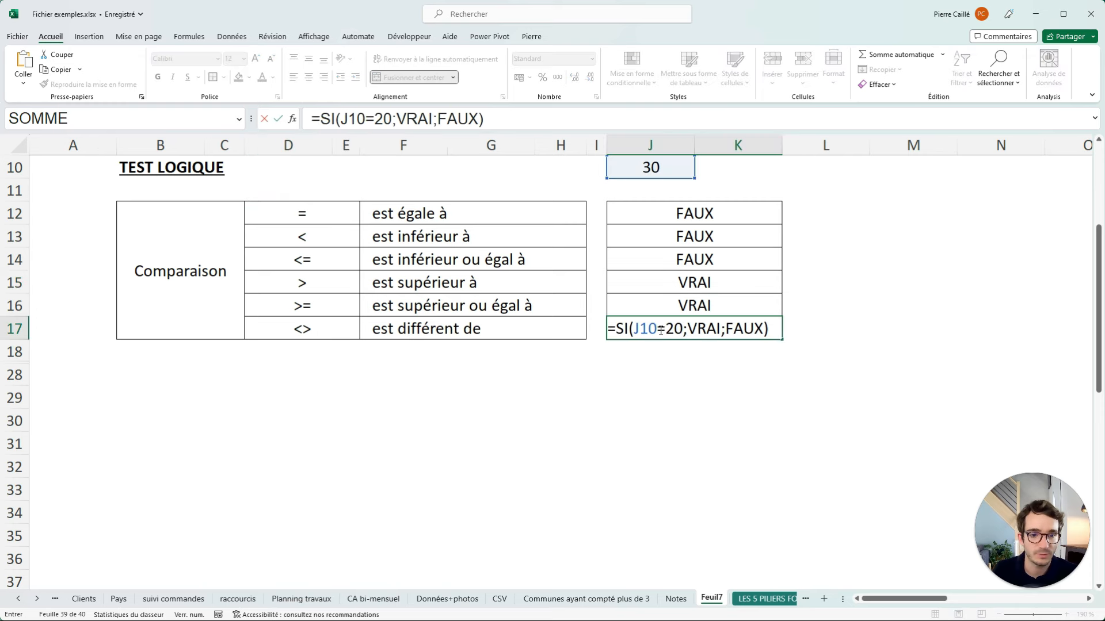
key("BackSpace")
type("<")
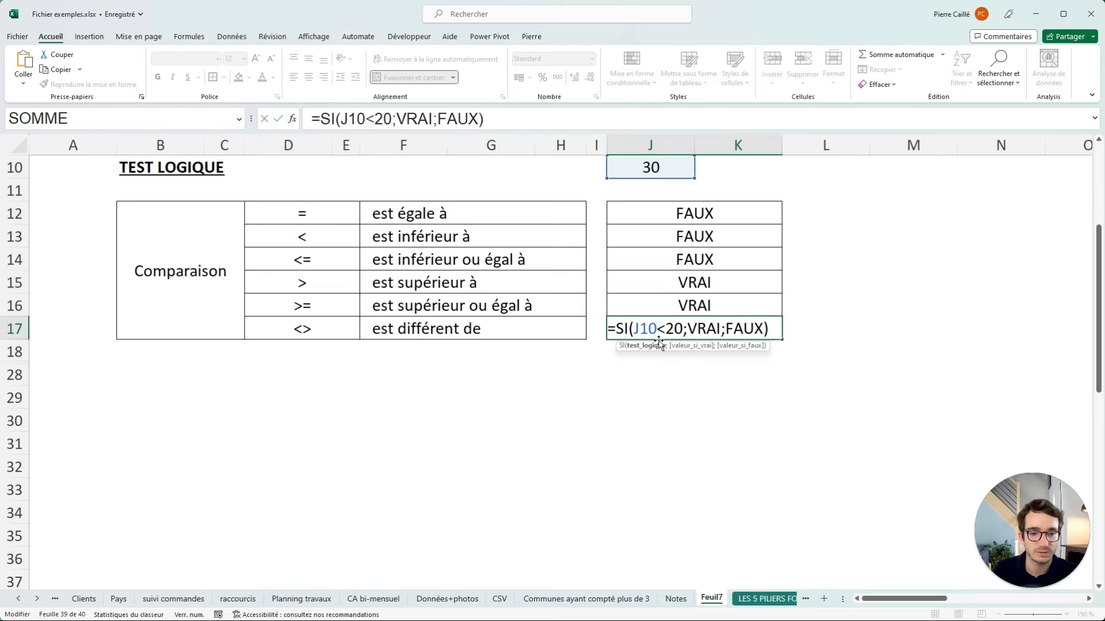
type(">")
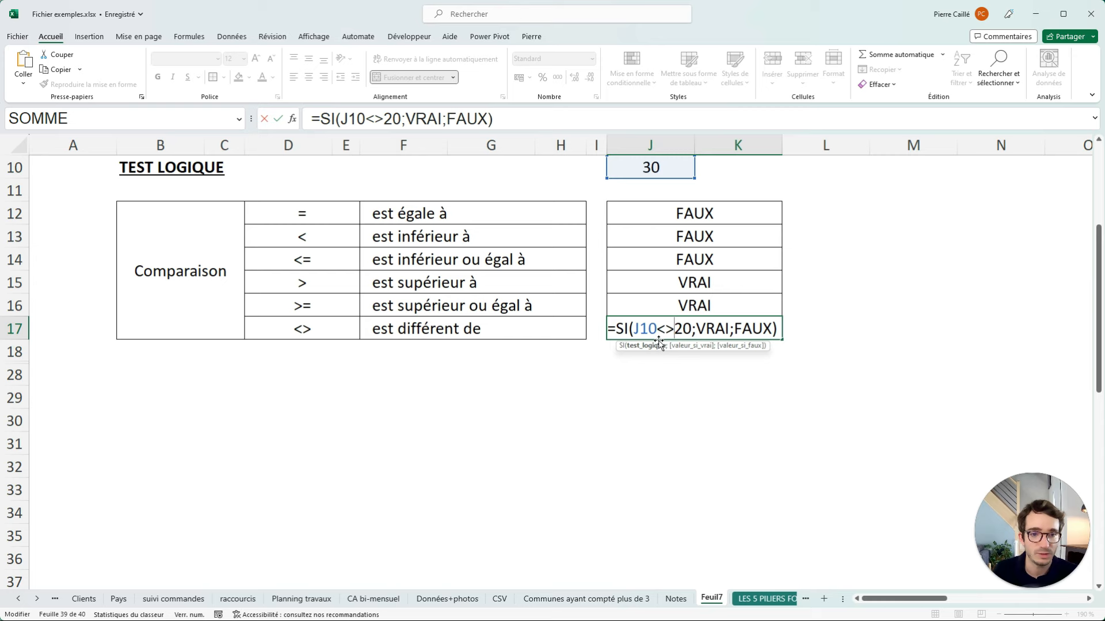
key("Return")
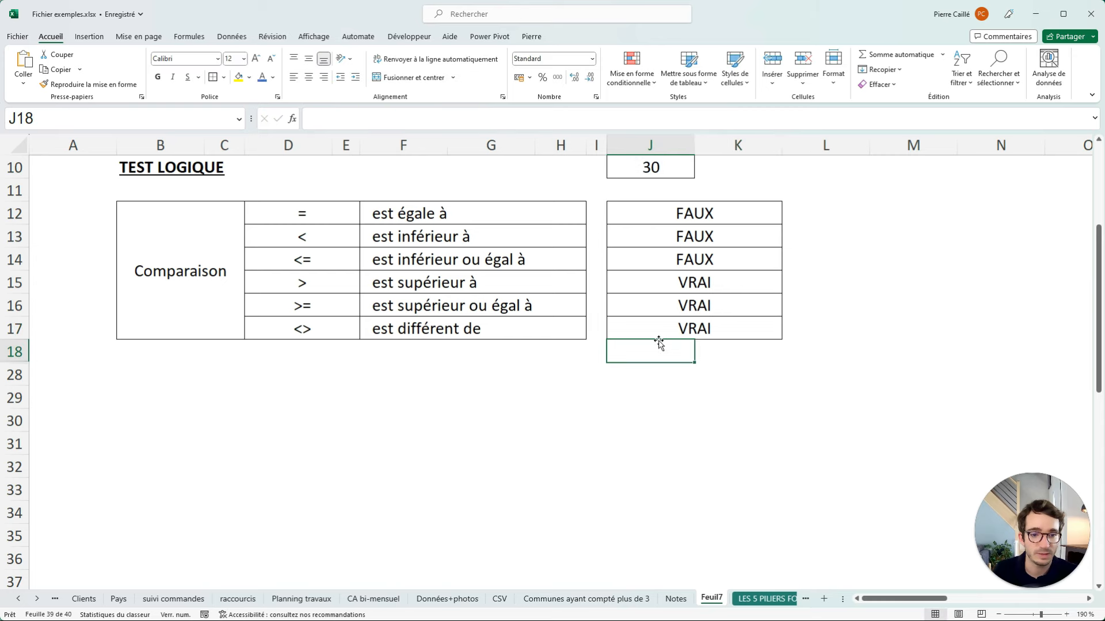
- Set the tested value in J10 to 20 and check the not-equal formula in J17
left_click(640, 174)
type("20")
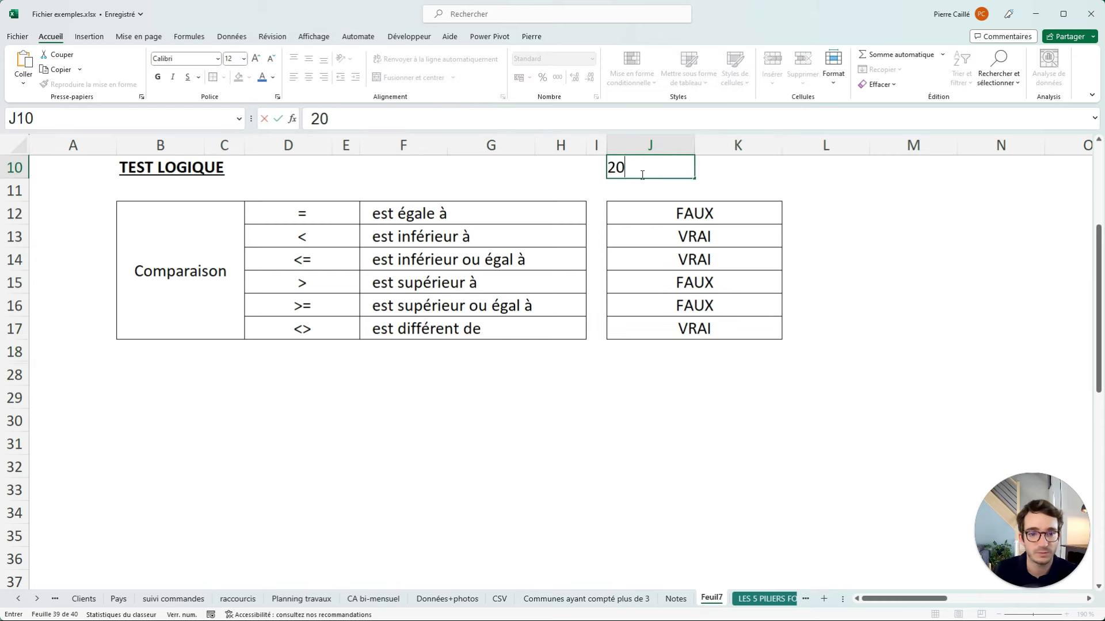
key("Return")
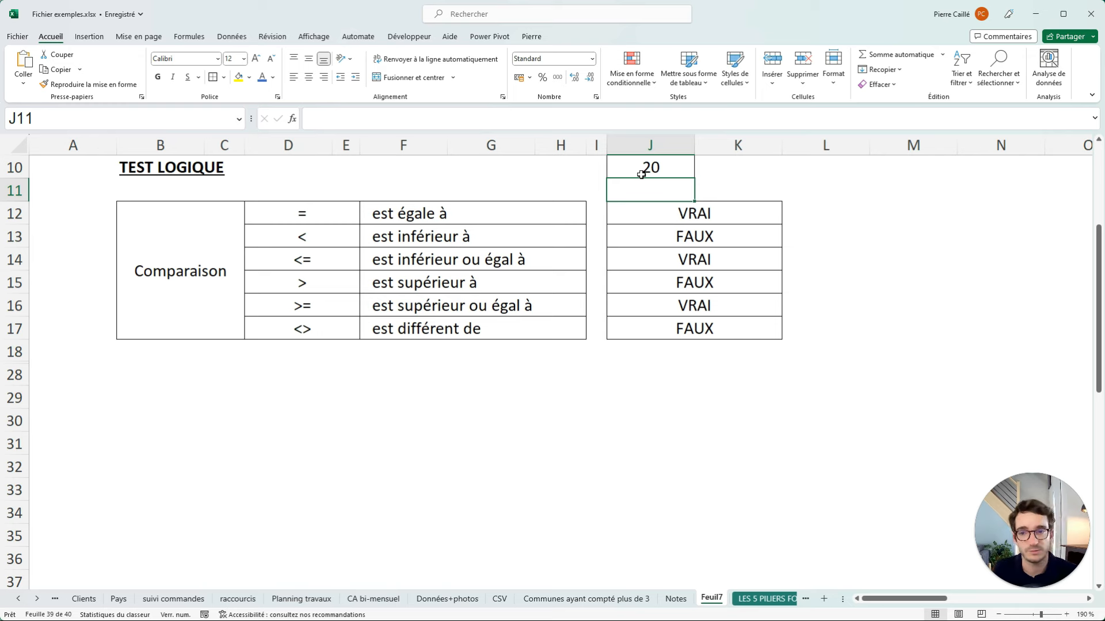
- Start an SI formula in J19 with the combined test ET(J10<20;J10>10)
left_click(167, 266)
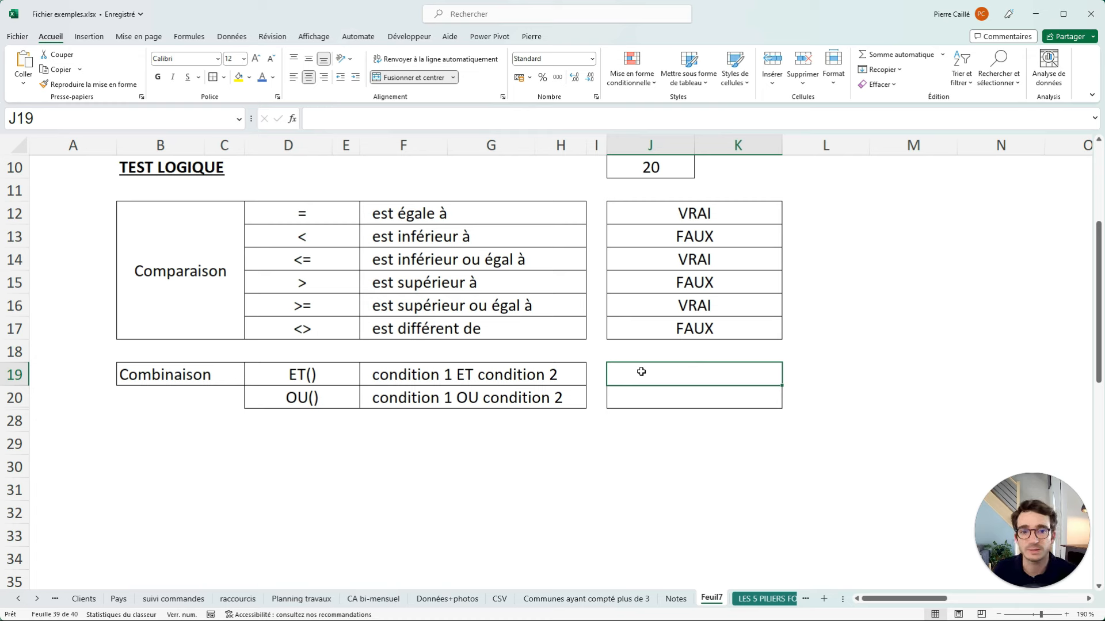
type("=SI(")
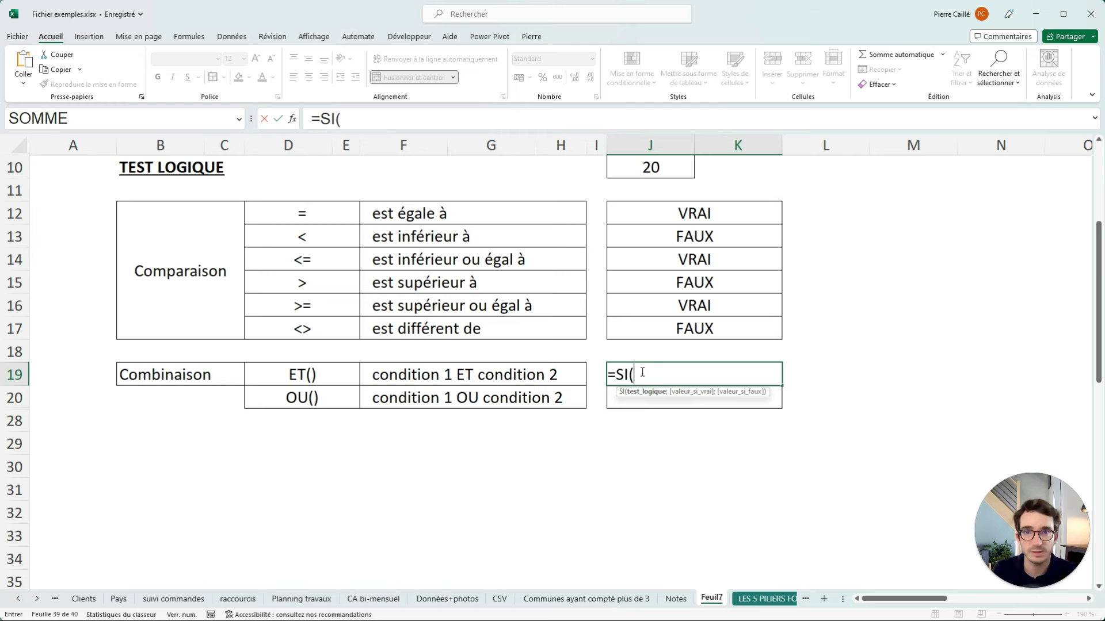
type("ET(")
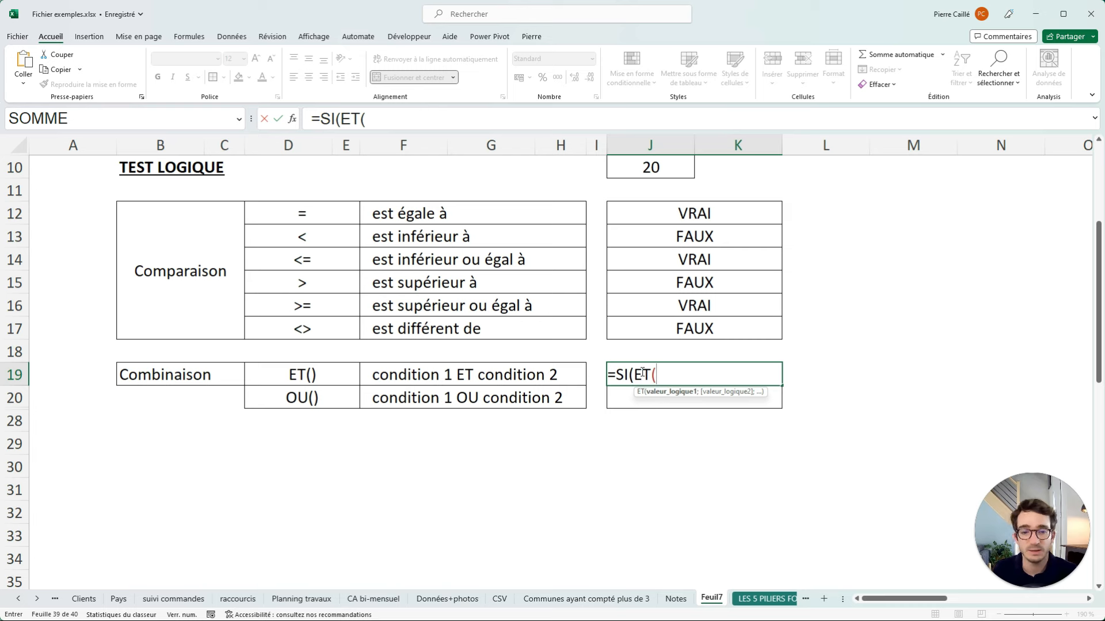
left_click(648, 169)
type("<")
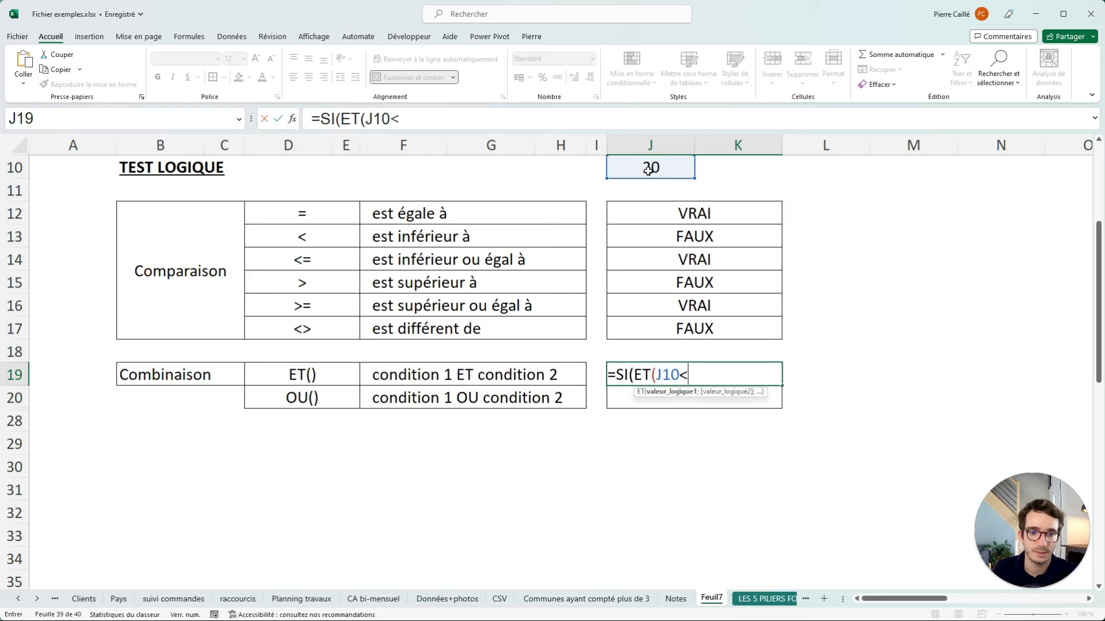
type("20;")
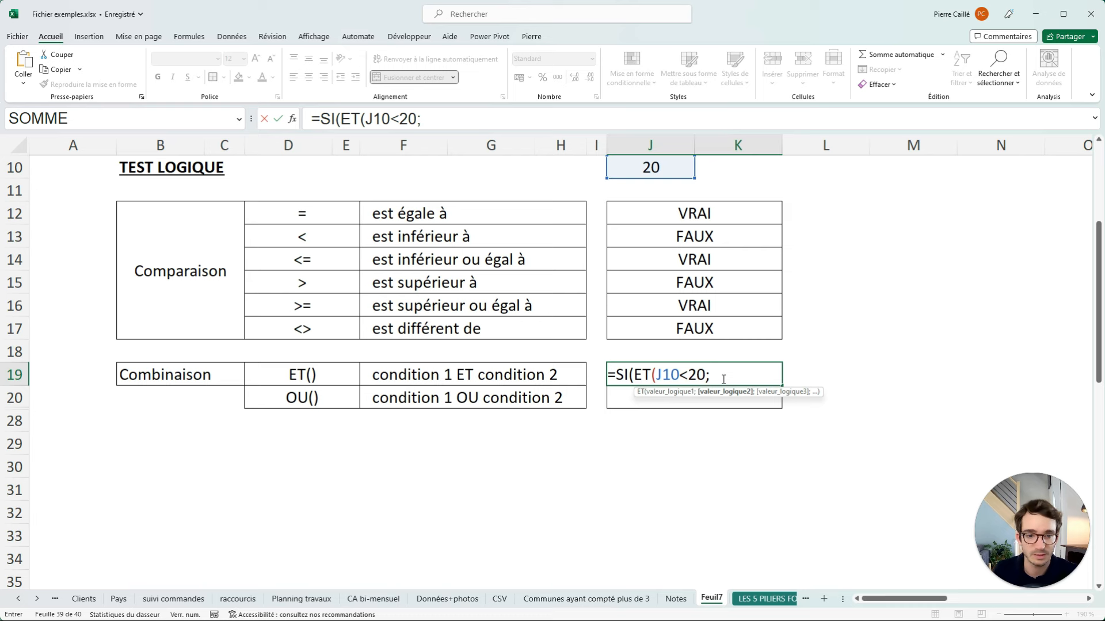
left_click(641, 170)
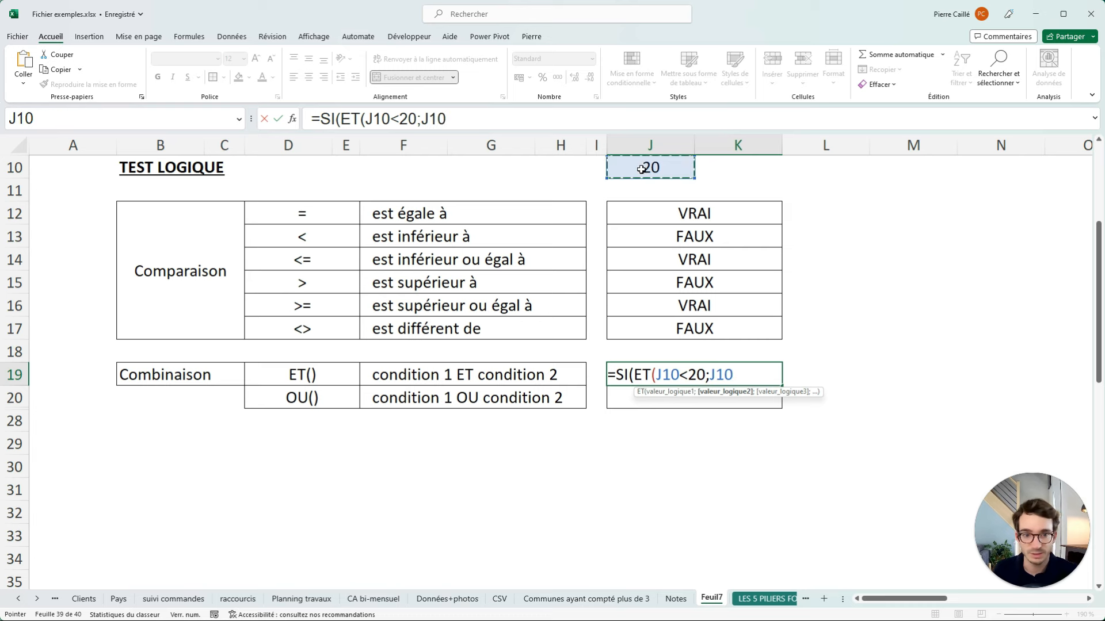
type(">")
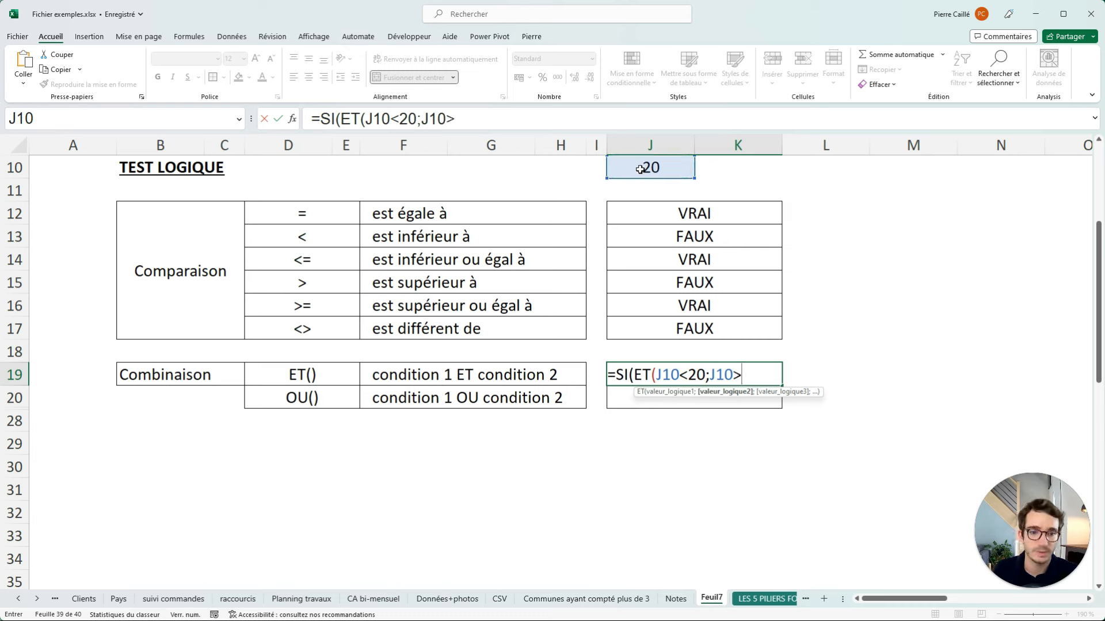
type("10")
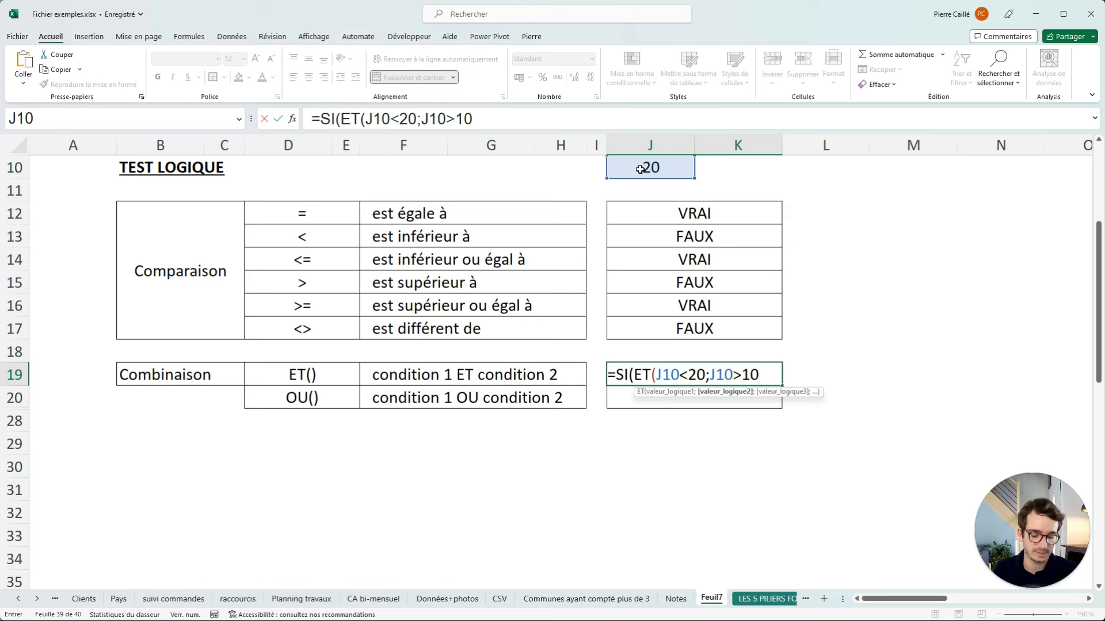
type(")")
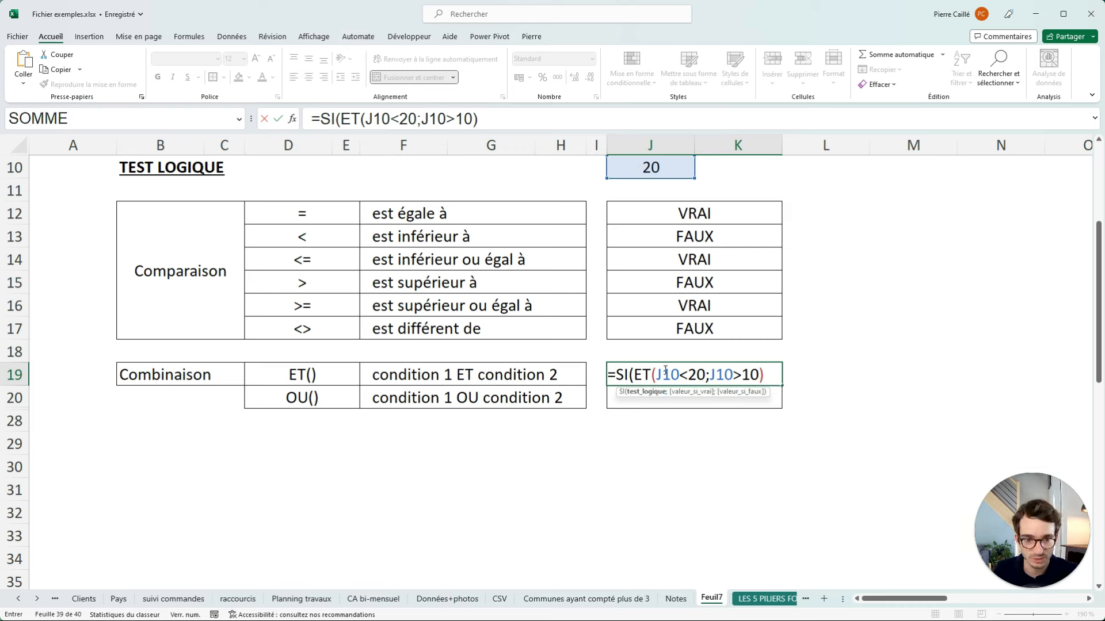
left_click_drag(633, 375, 766, 375)
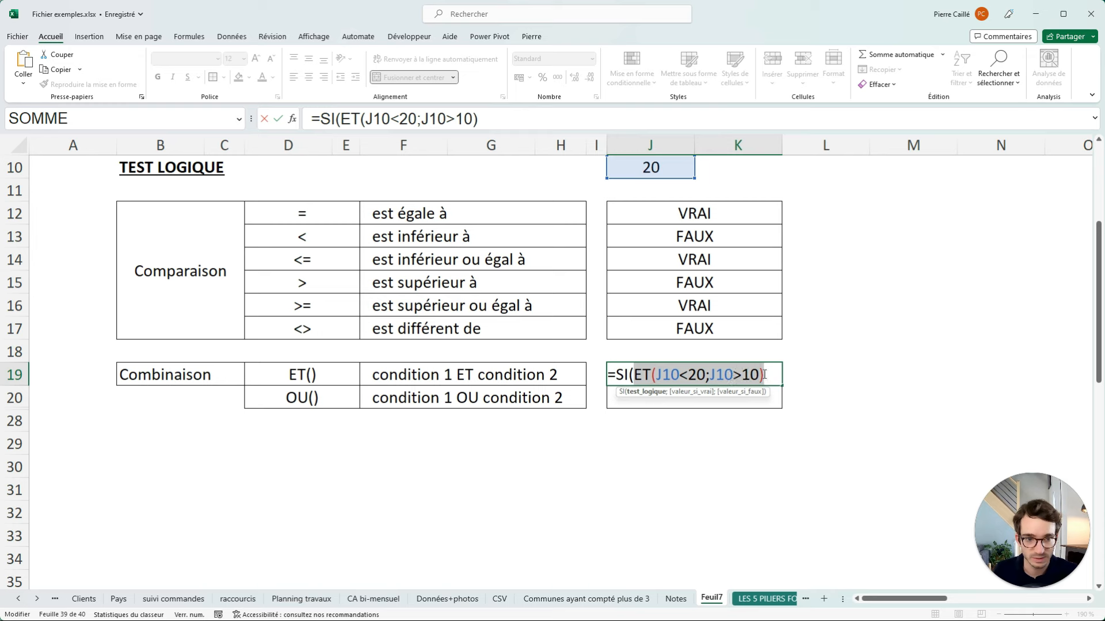
left_click(765, 375)
- Complete the J19 formula to return VRAI or FAUX, and review it
type(";")
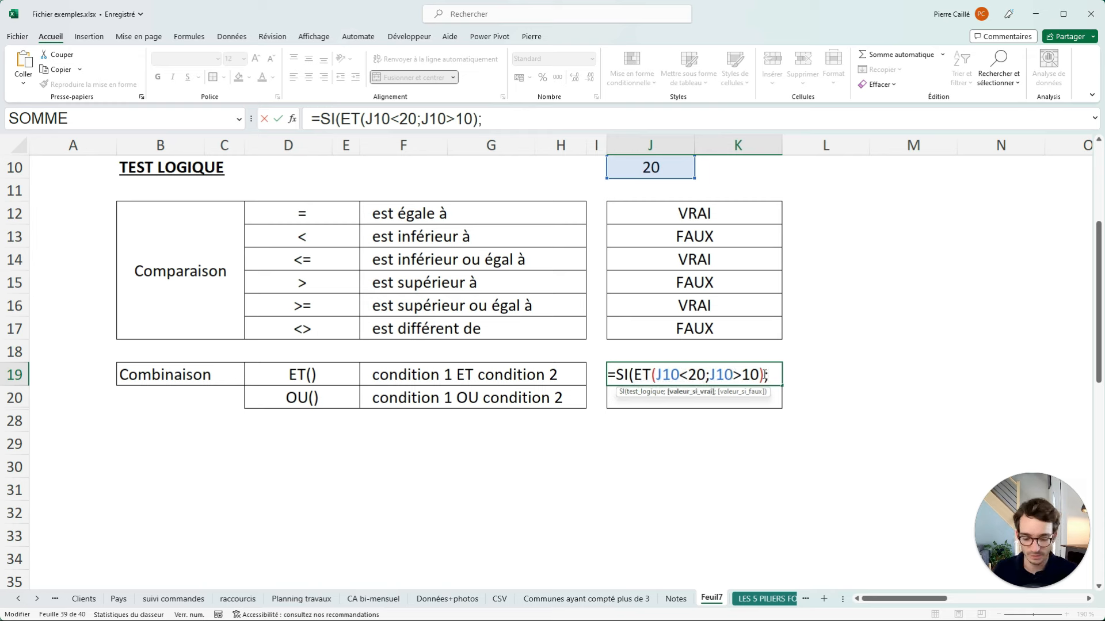
type("VRAI;")
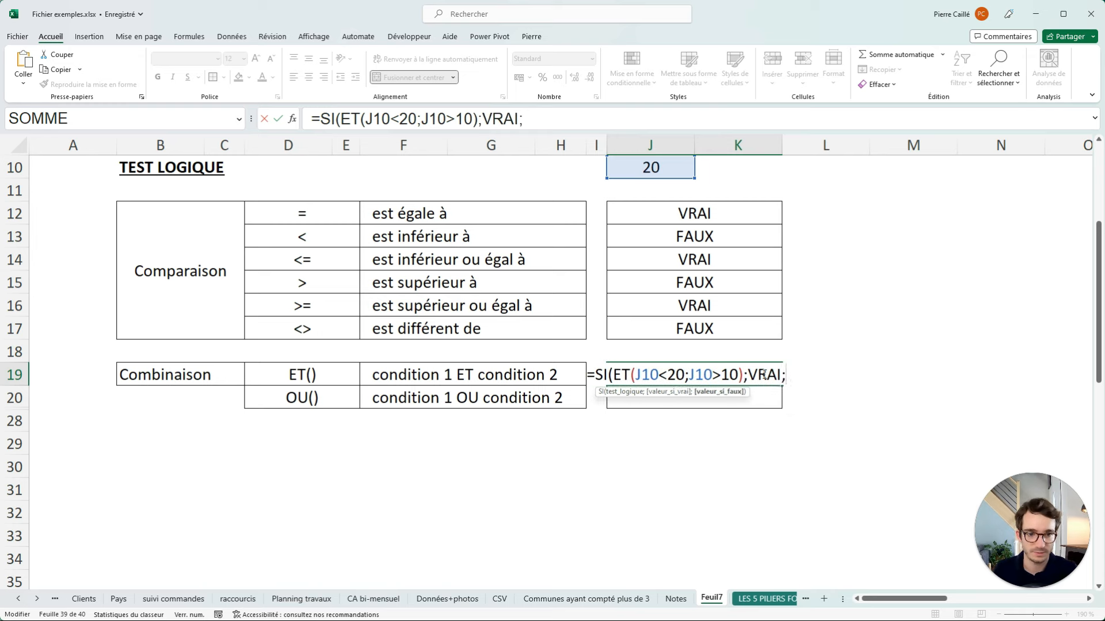
type("FAUX)")
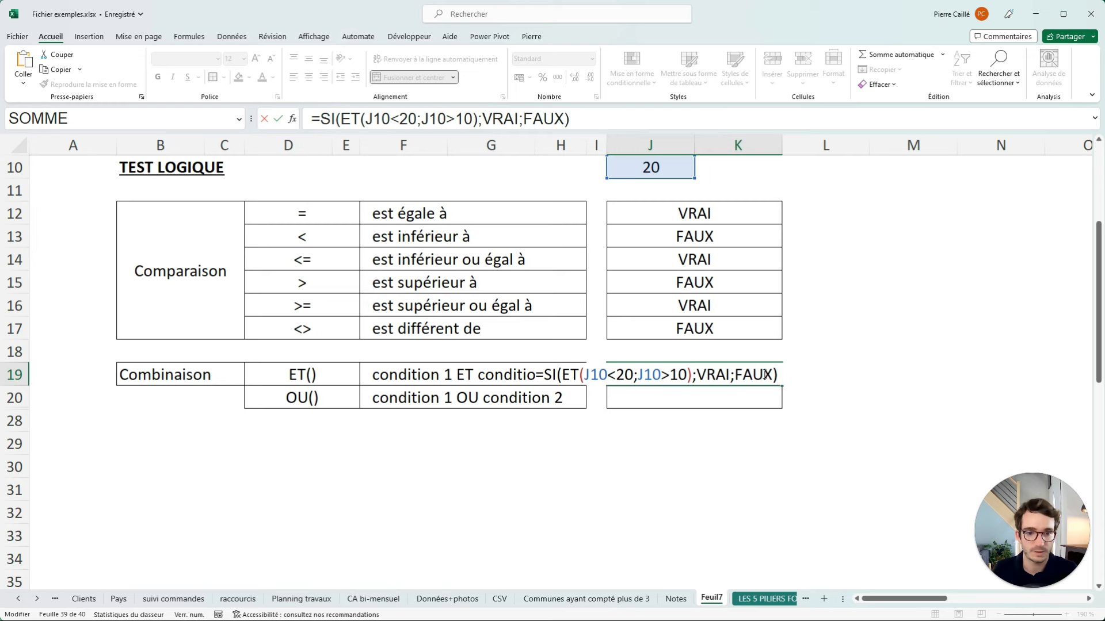
key("Return")
left_click(763, 374)
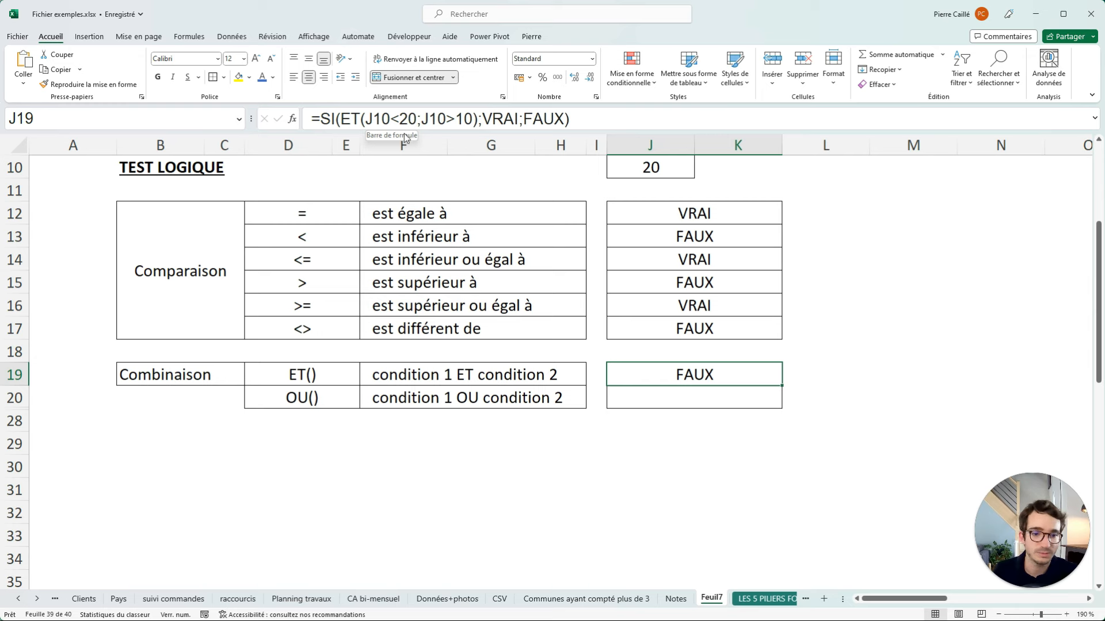
- Set the tested value in J10 to 18 and check the ET formula in J19
left_click(644, 168)
type("18")
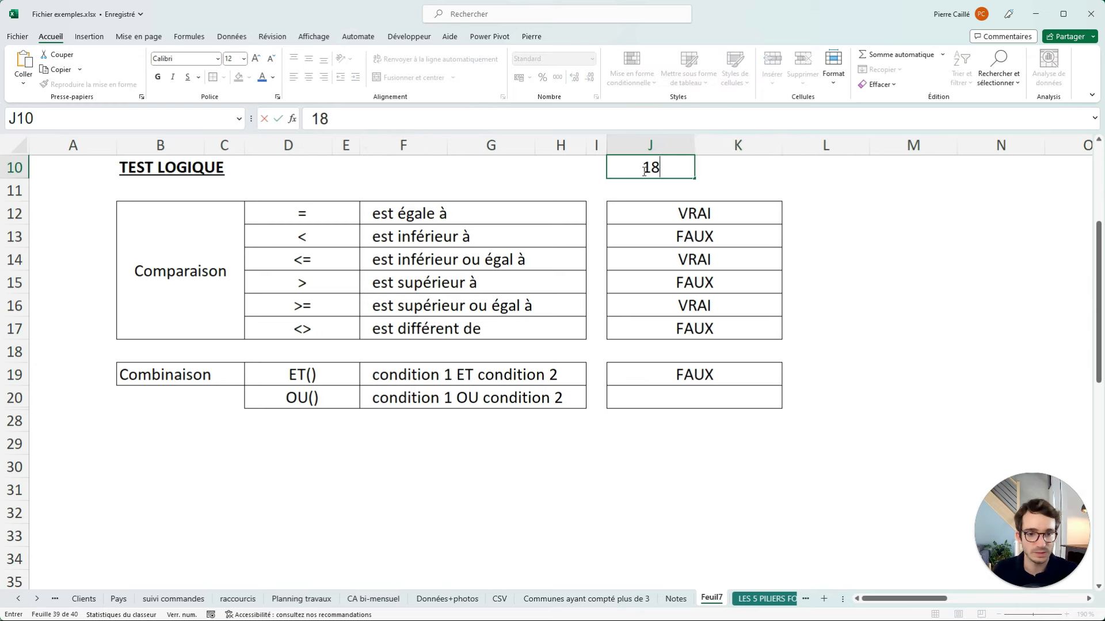
key("Return")
left_click(694, 377)
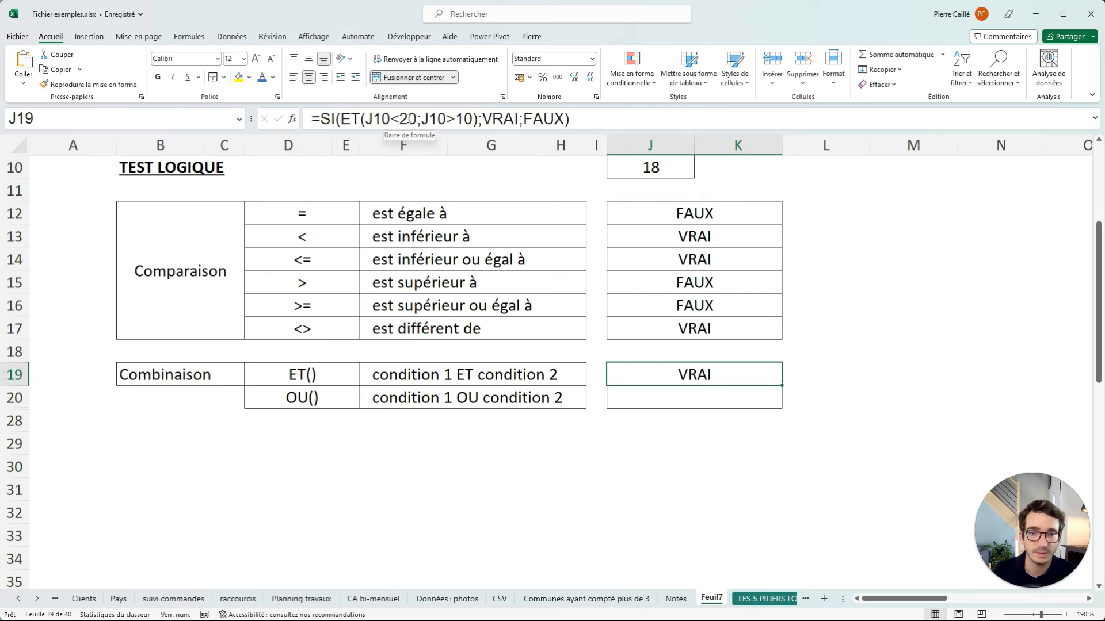
- Set J10 to 8 and review the two ET conditions in the J19 formula
left_click(628, 171)
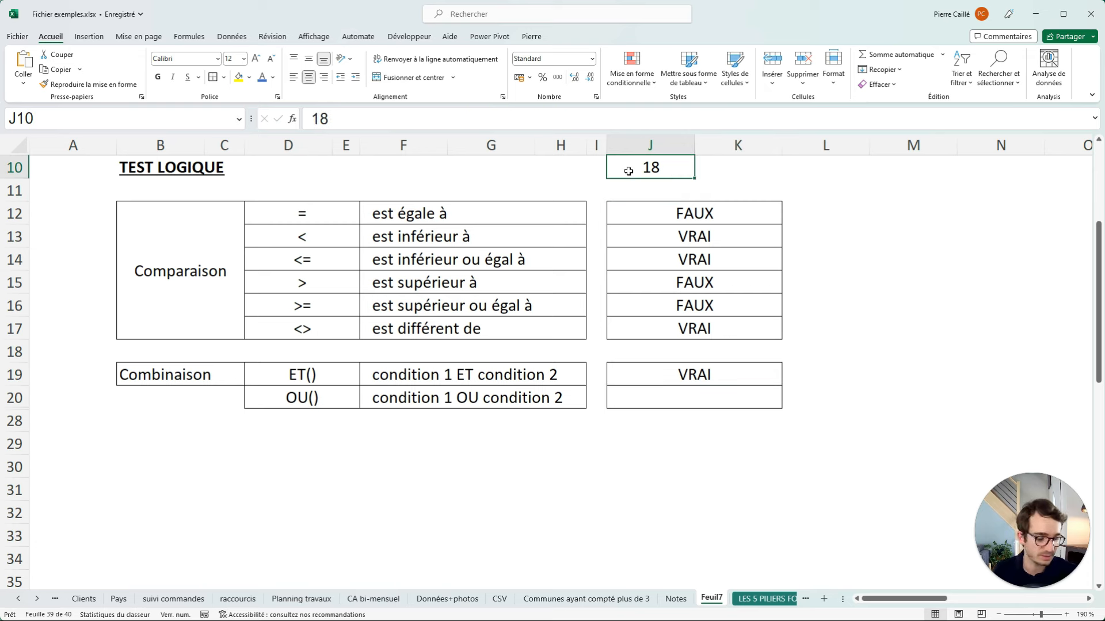
type("8")
key("Return")
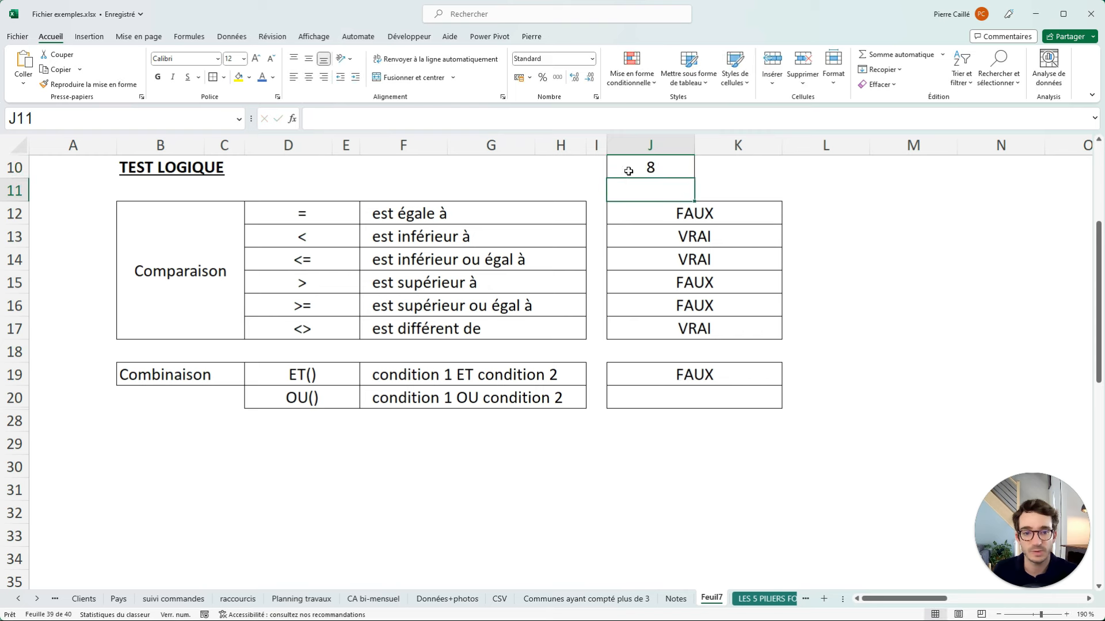
left_click(683, 378)
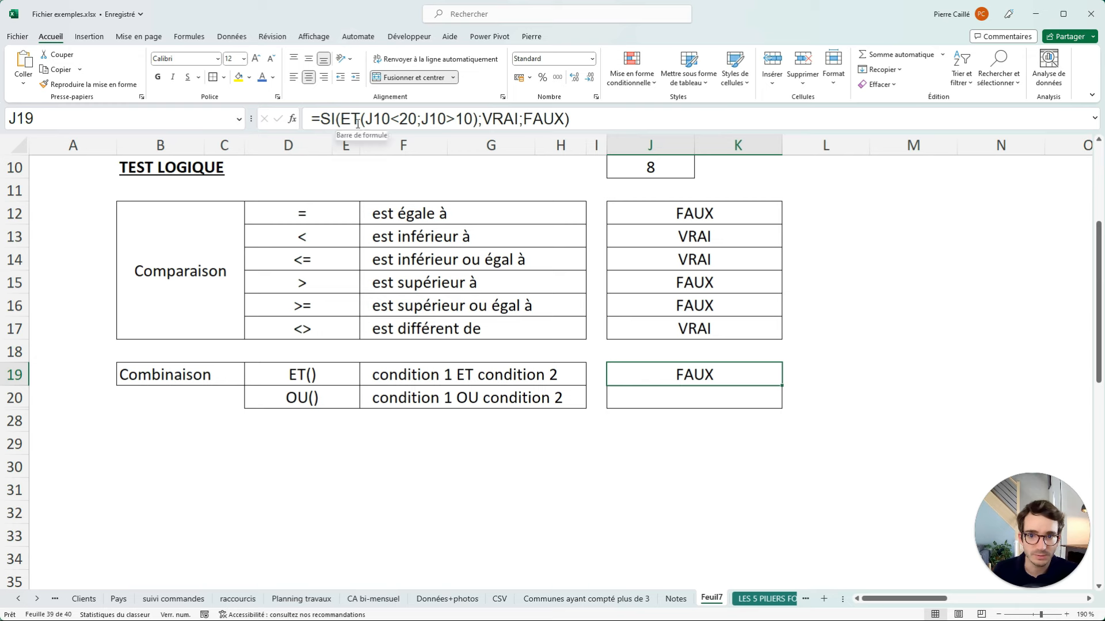
left_click_drag(364, 119, 474, 119)
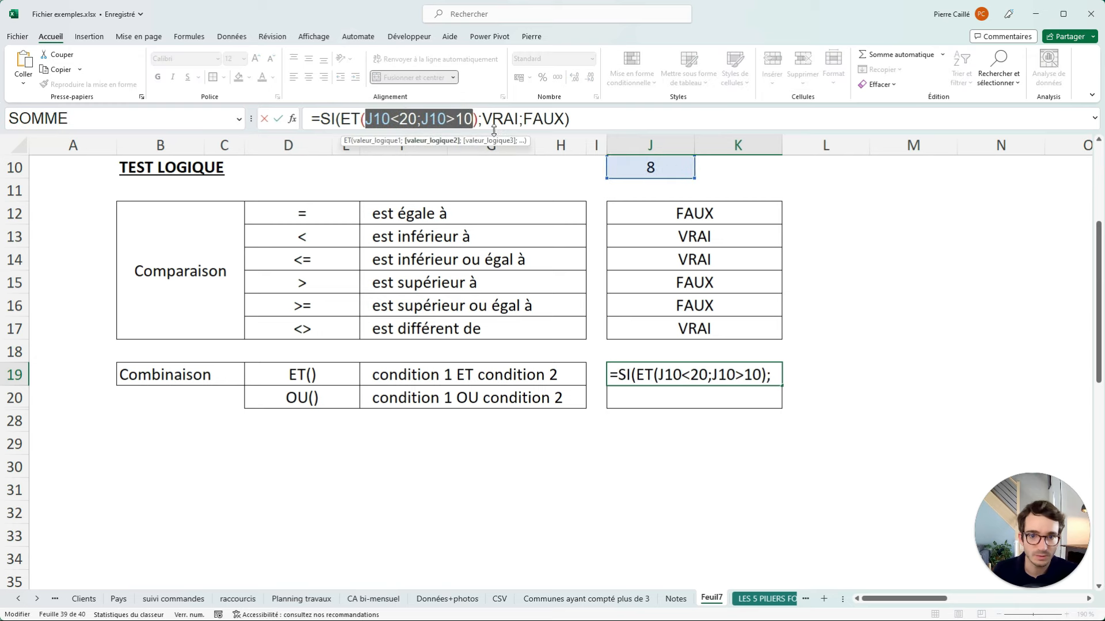
key("ctrl+Return")
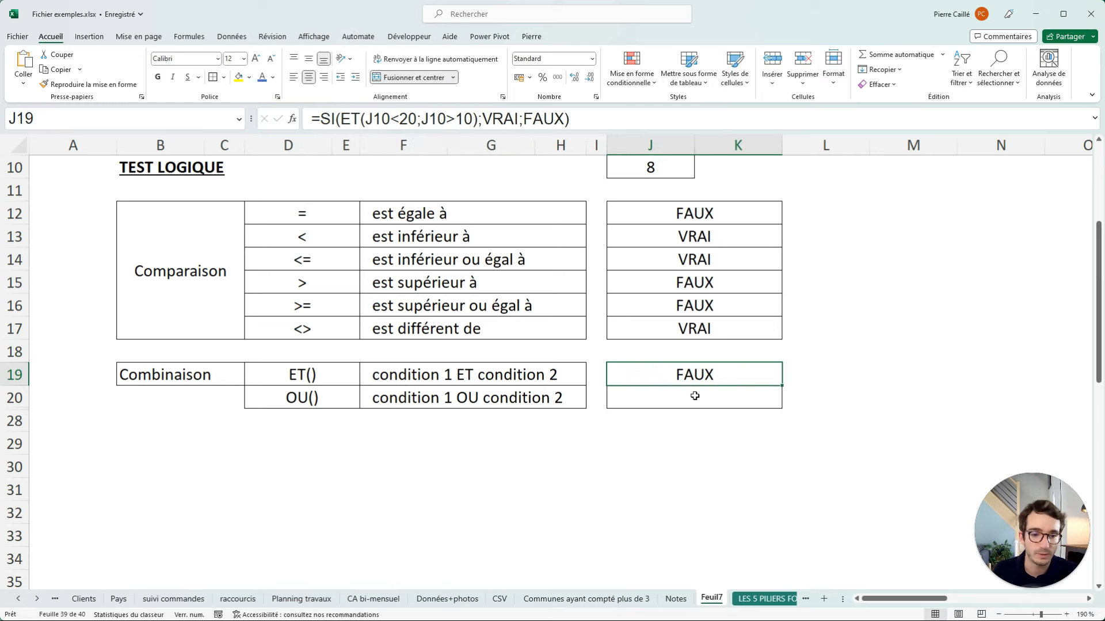
- Enter the J19 formula in J20 with OU instead of ET, giving =SI(OU(J10<20;J10>10);VRAI;FAUX), and review it
left_click(666, 396)
double_click(666, 397)
type("=SI(ET(J10<20;J10>10);VRAI;FAUX)")
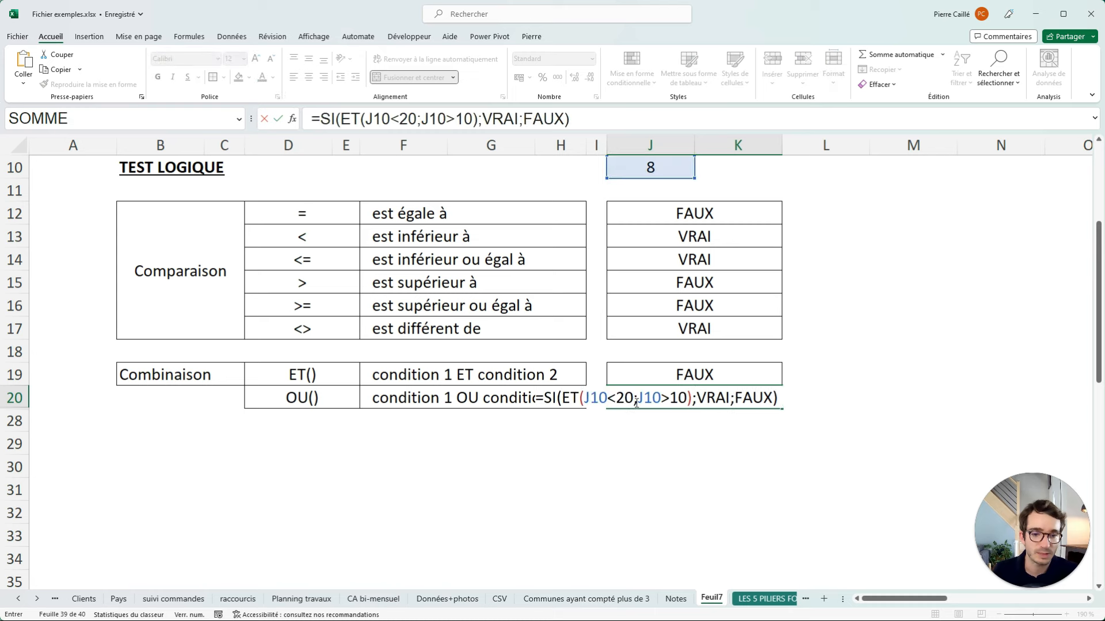
left_click(560, 397)
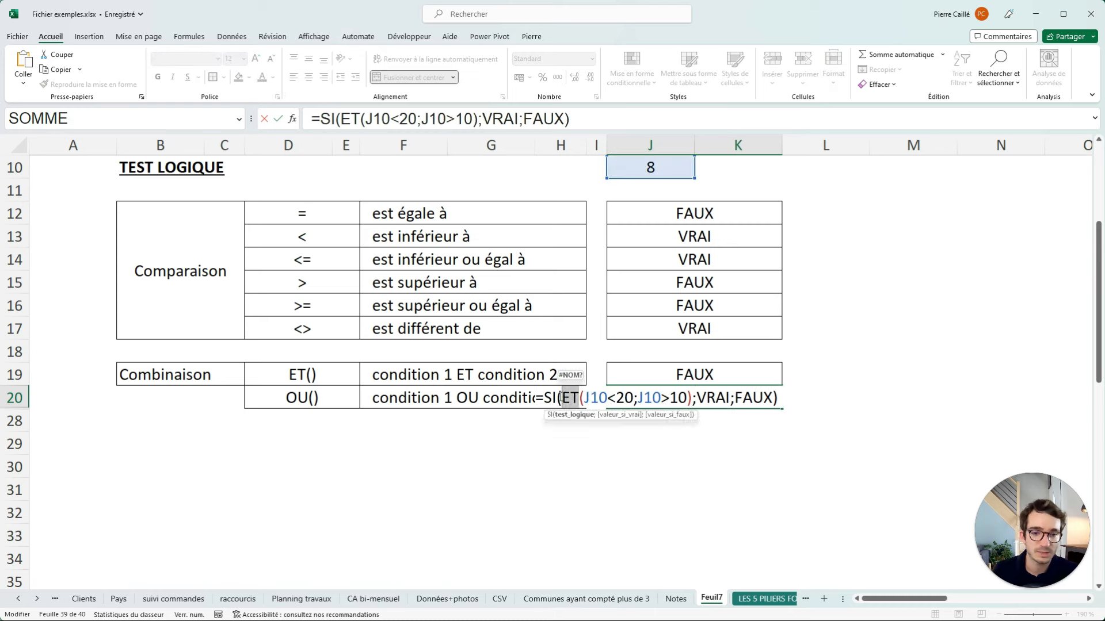
type("OU")
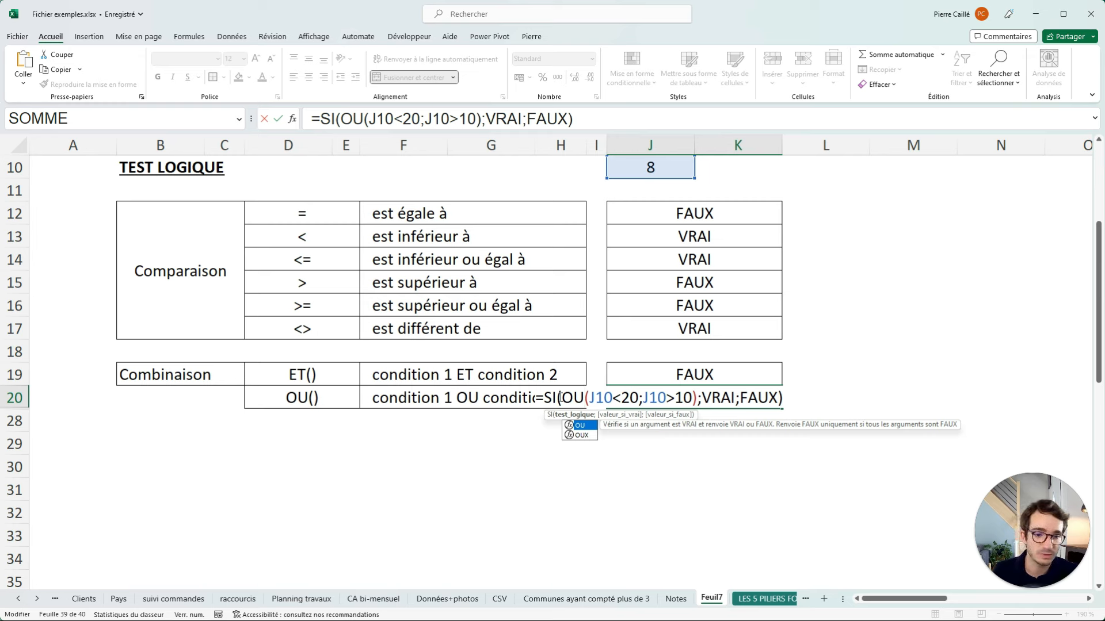
key("Return")
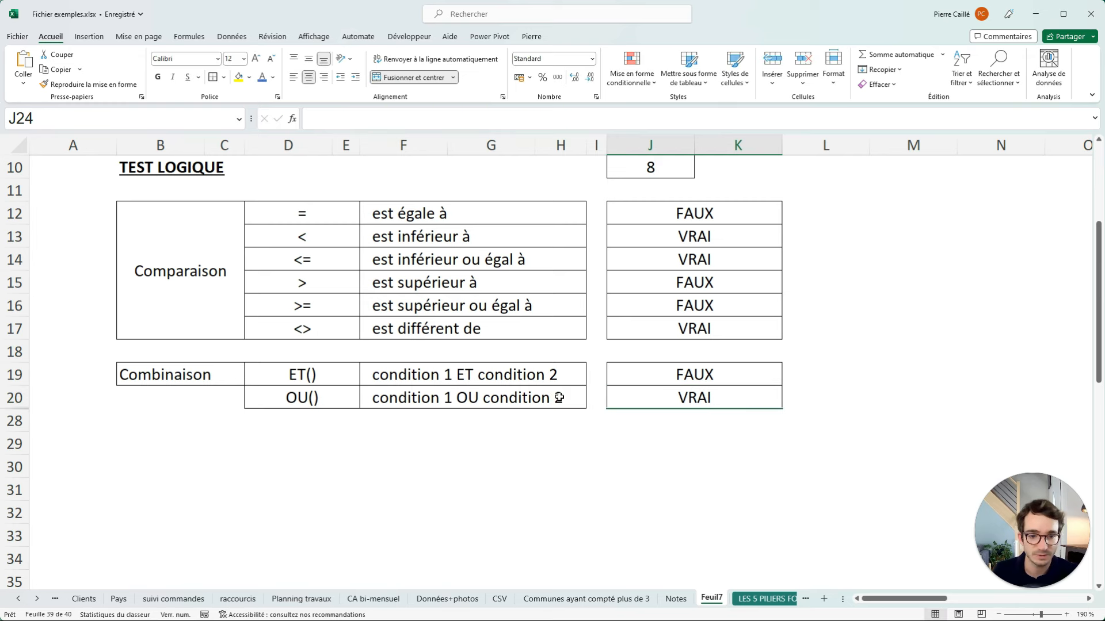
left_click(689, 406)
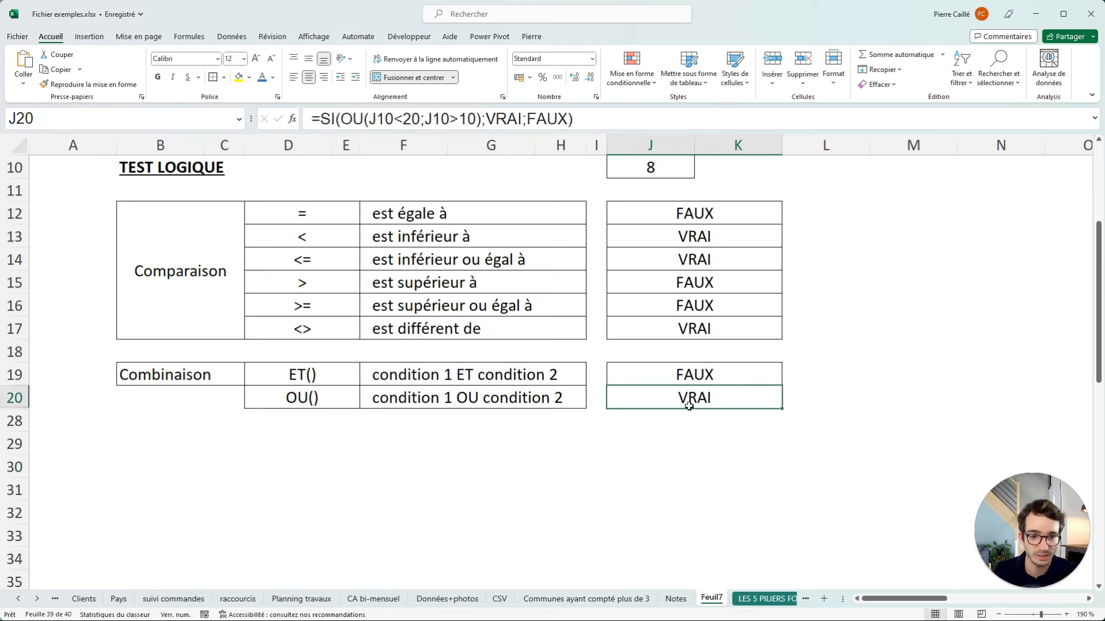
left_click(394, 118)
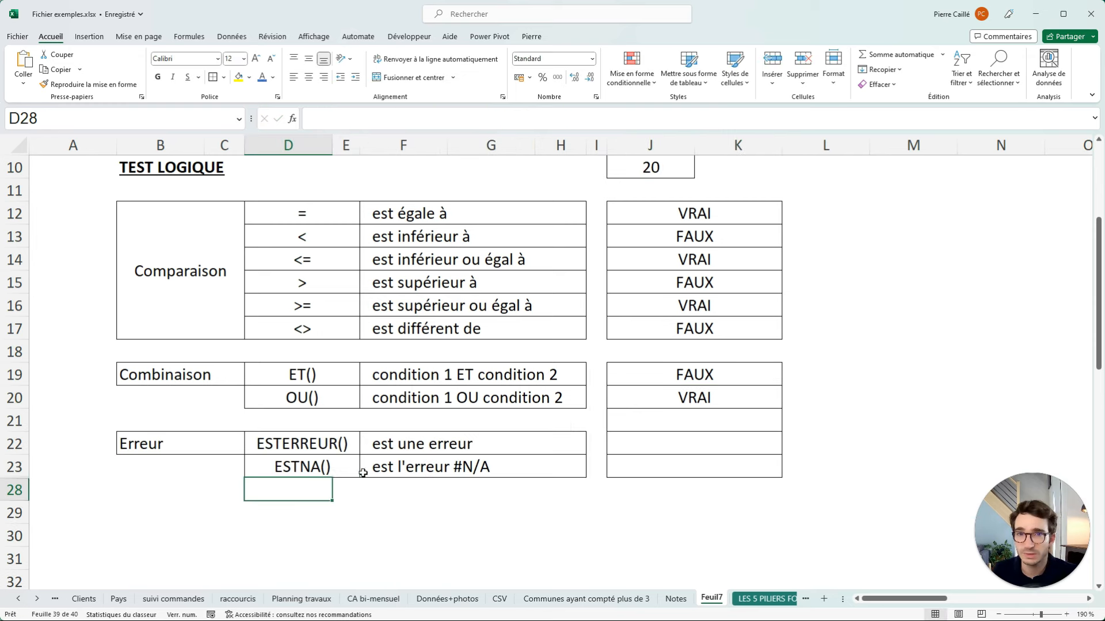
- Enter the formula =SI(ESTERREUR(J10);VRAI;FAUX) in J22, on the ESTERREUR() row
left_click(630, 454)
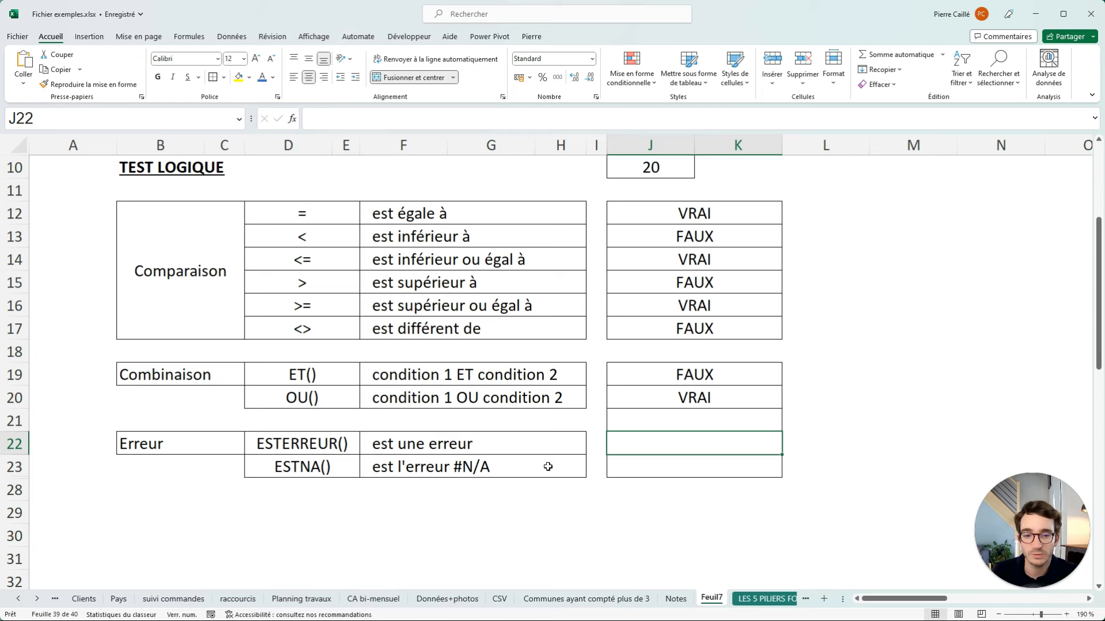
double_click(654, 444)
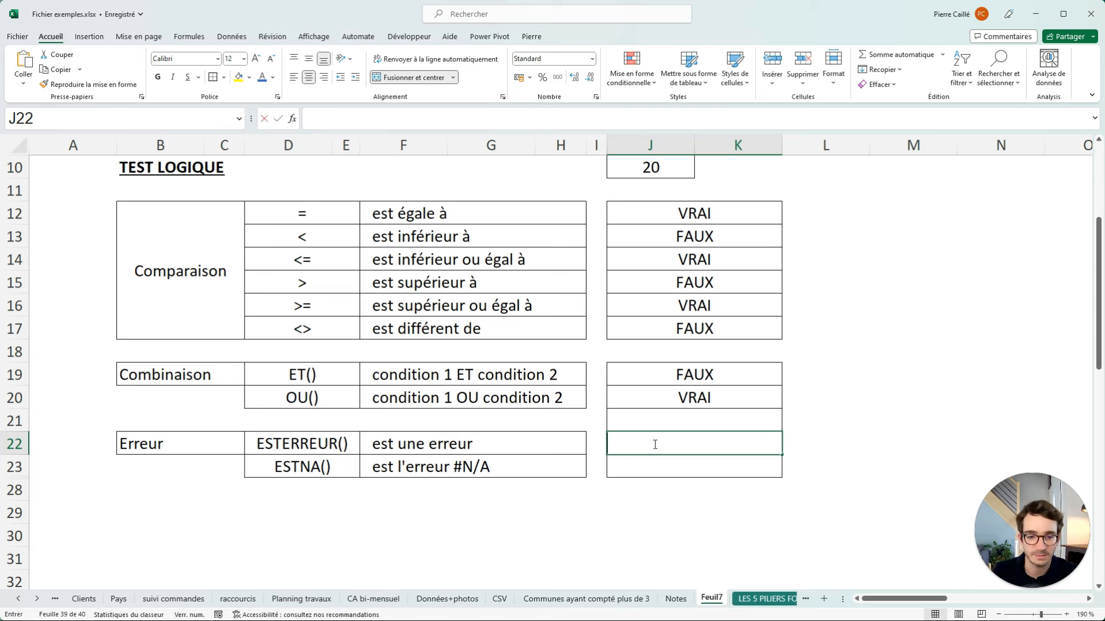
type("=S")
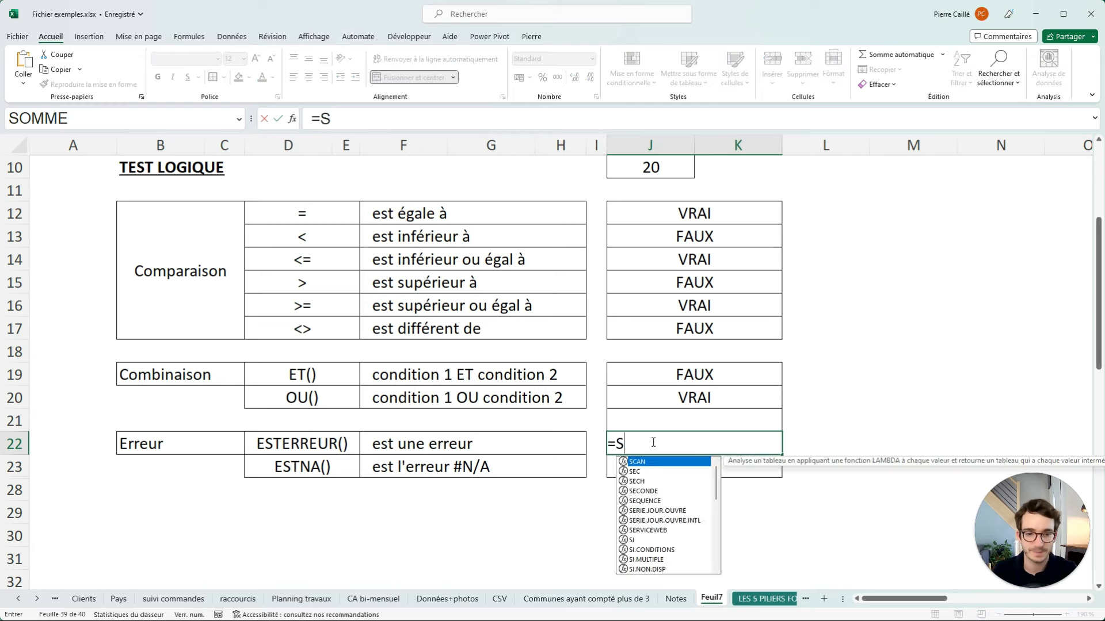
type("I(")
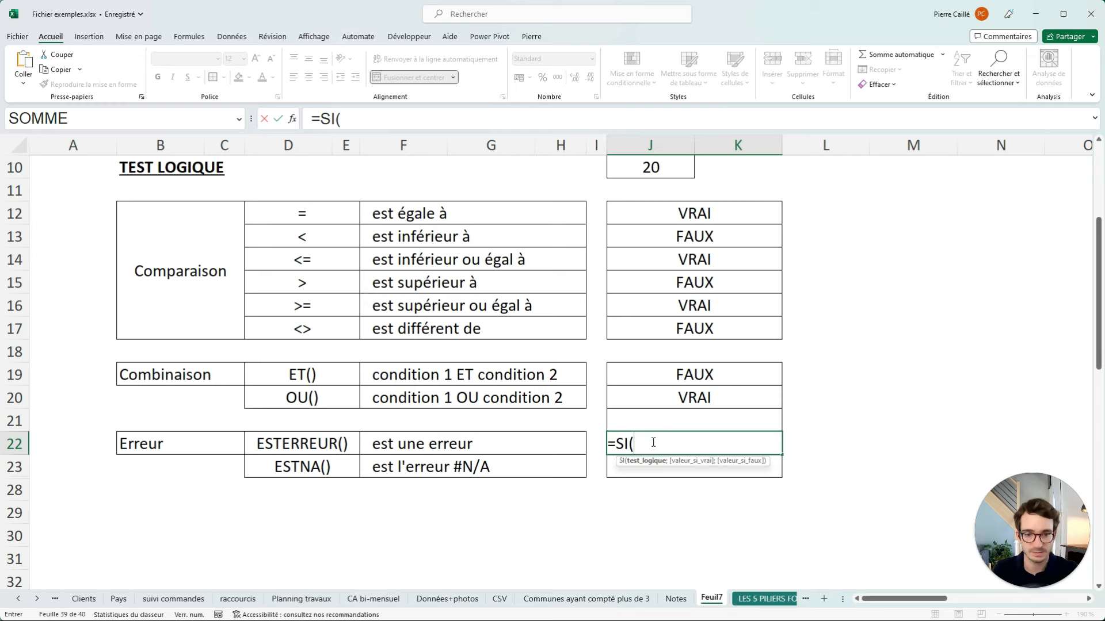
type("EST")
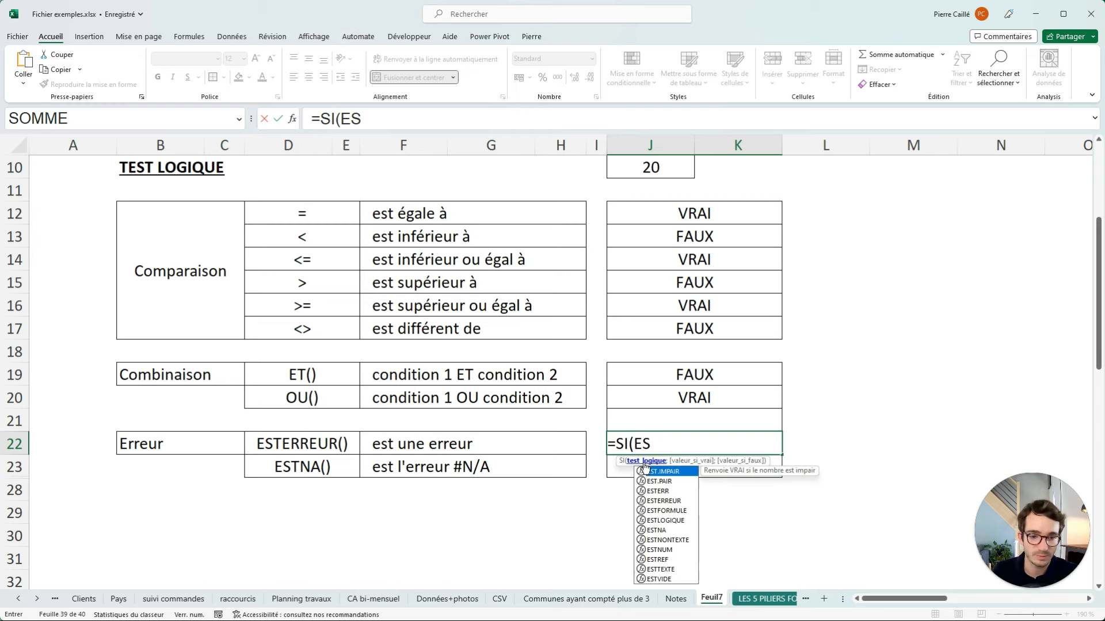
double_click(672, 499)
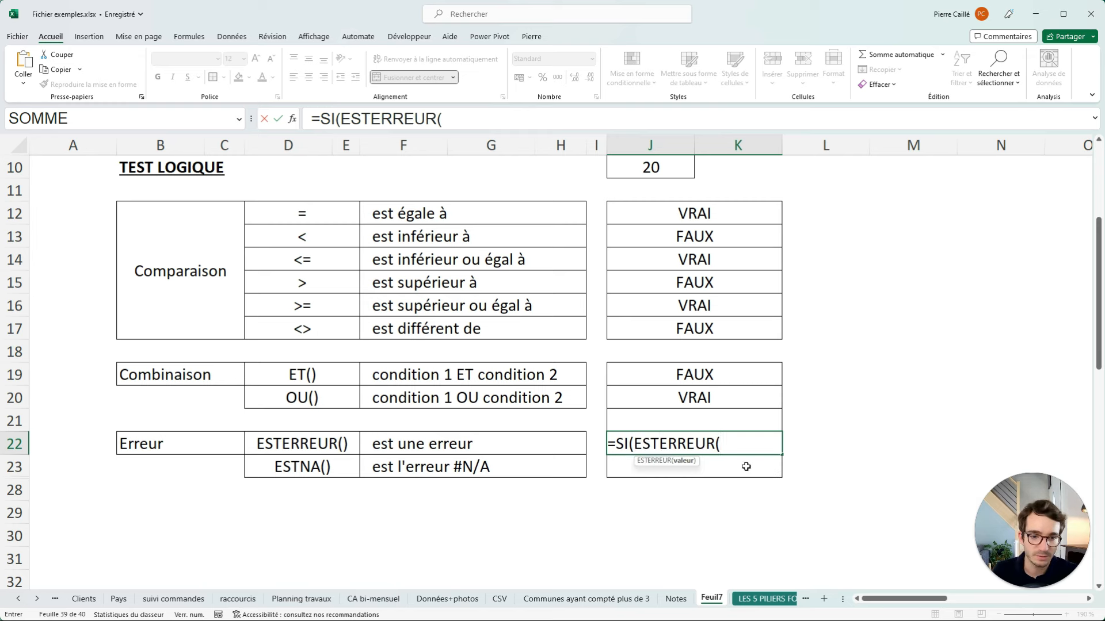
left_click(672, 167)
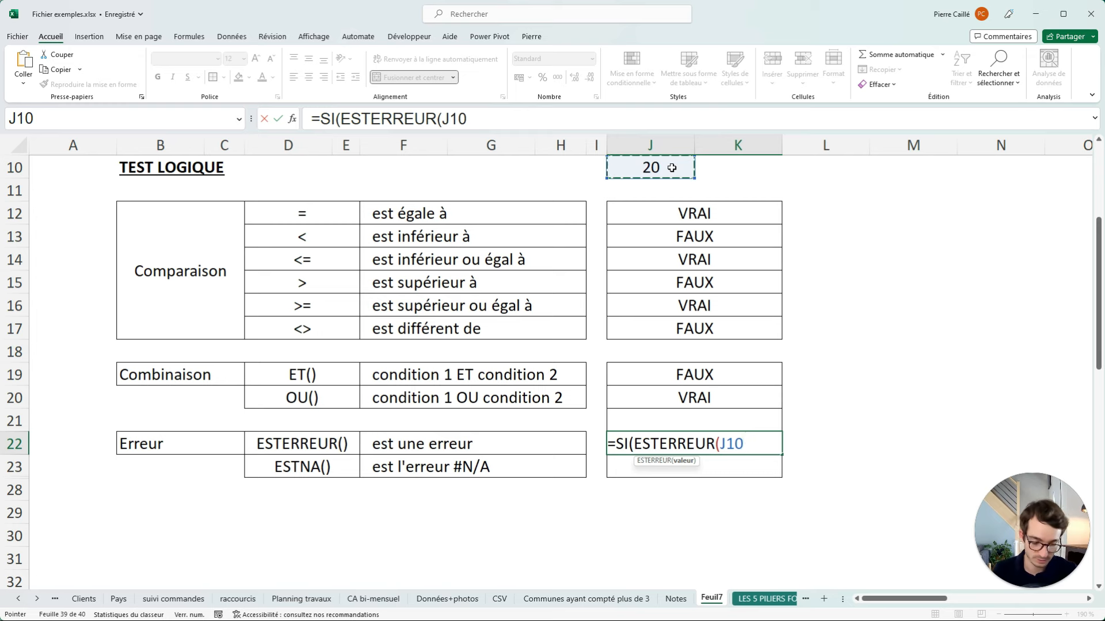
type(");VRAI,")
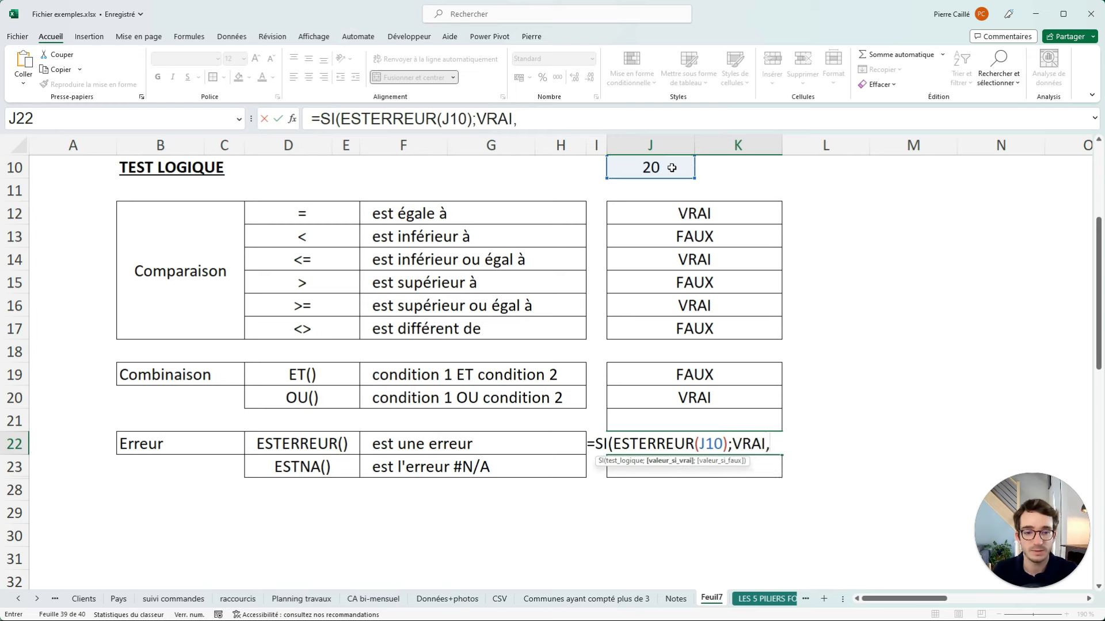
key("BackSpace")
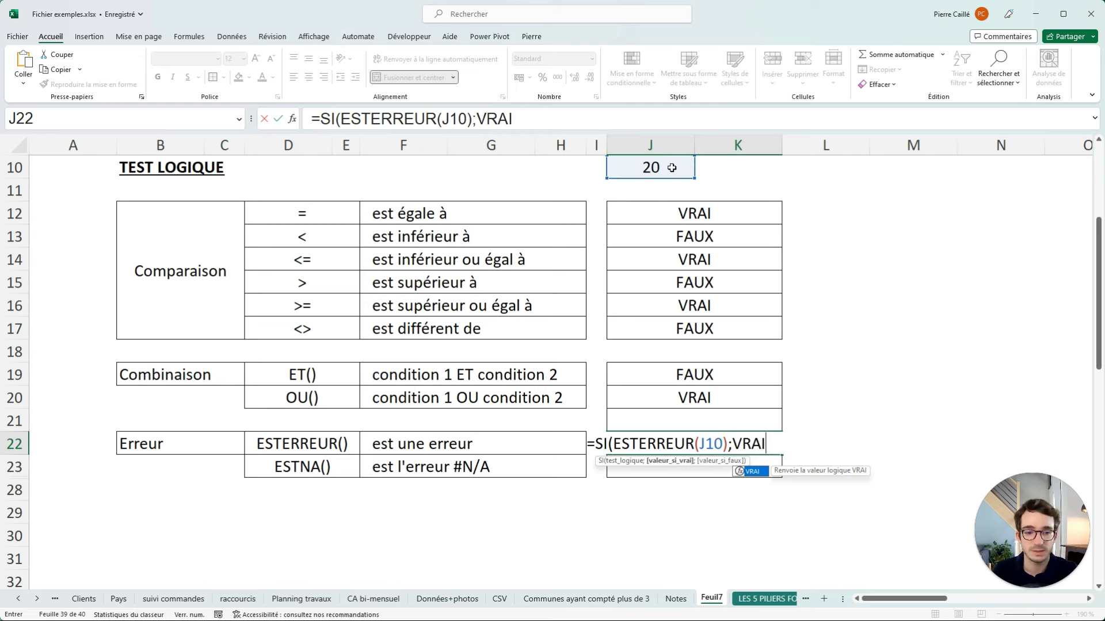
type(";FAUX)")
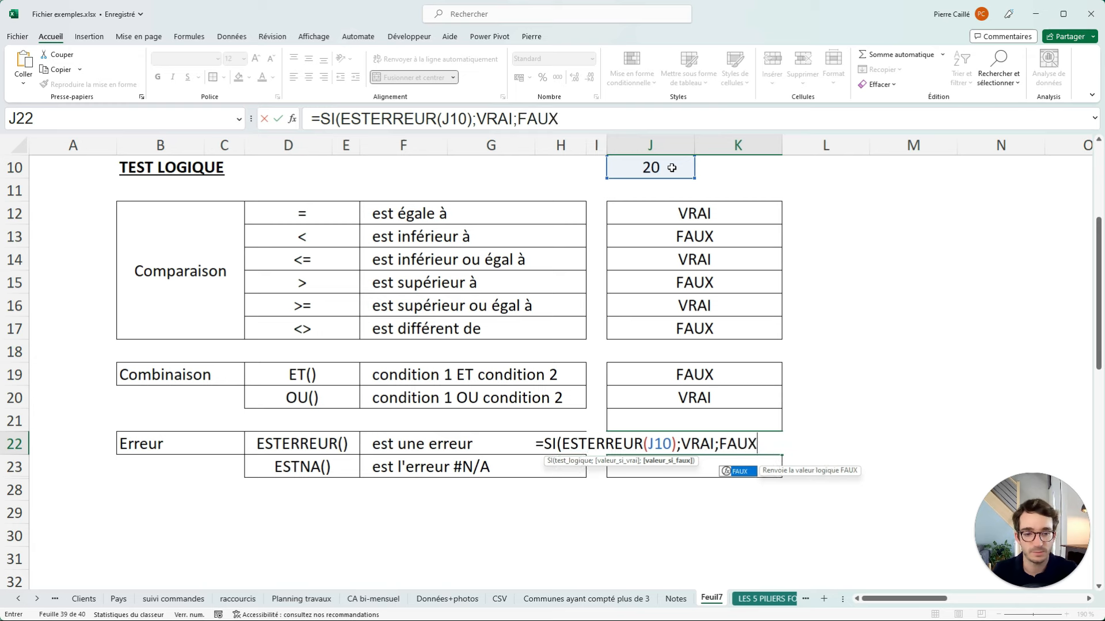
key("Return")
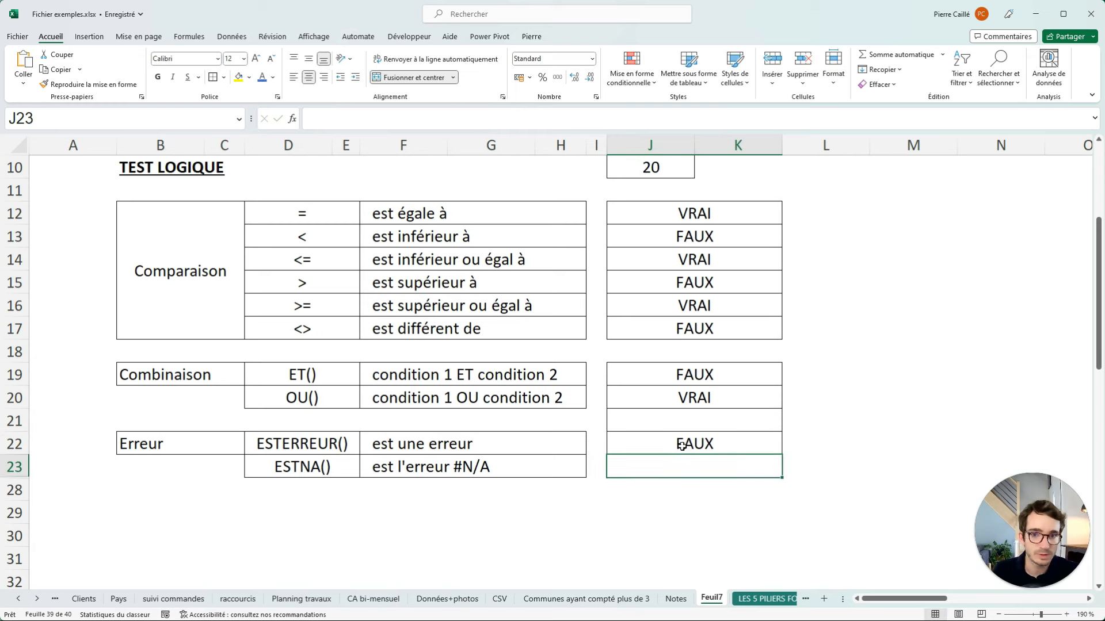
- Replace the tested value in J10 with =20/B12 to divide a number by text and test an error
left_click(628, 167)
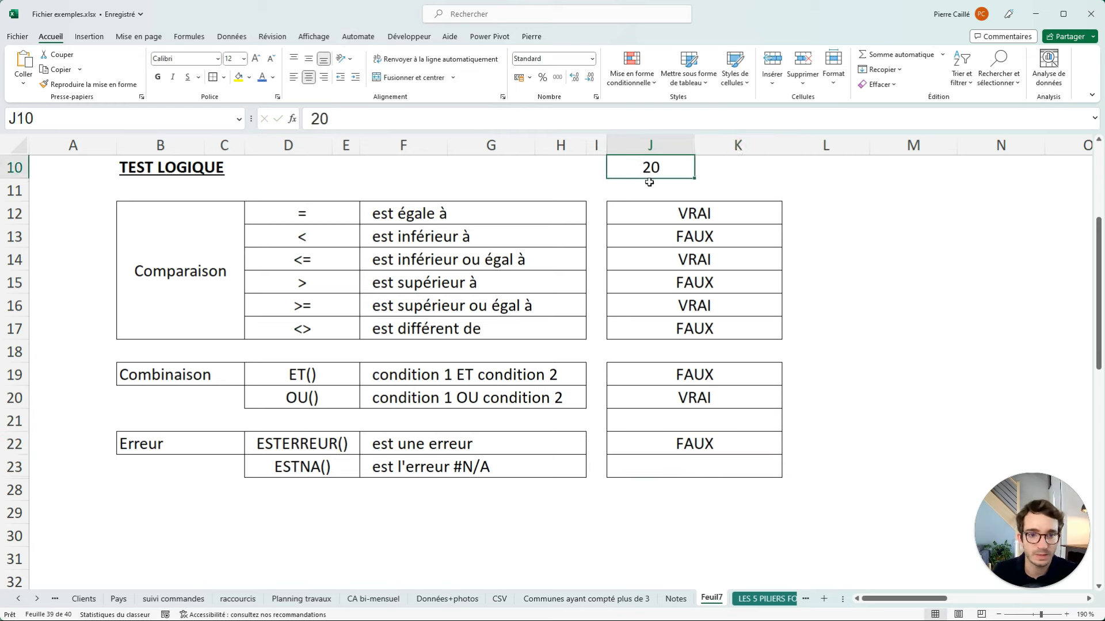
double_click(640, 168)
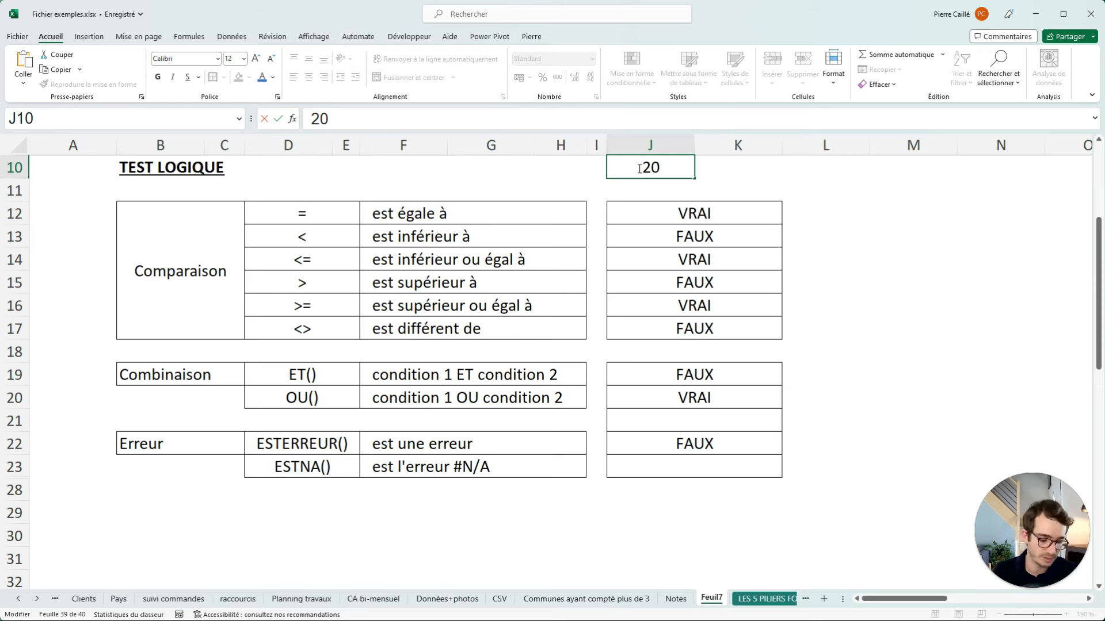
type("=")
left_click(679, 168)
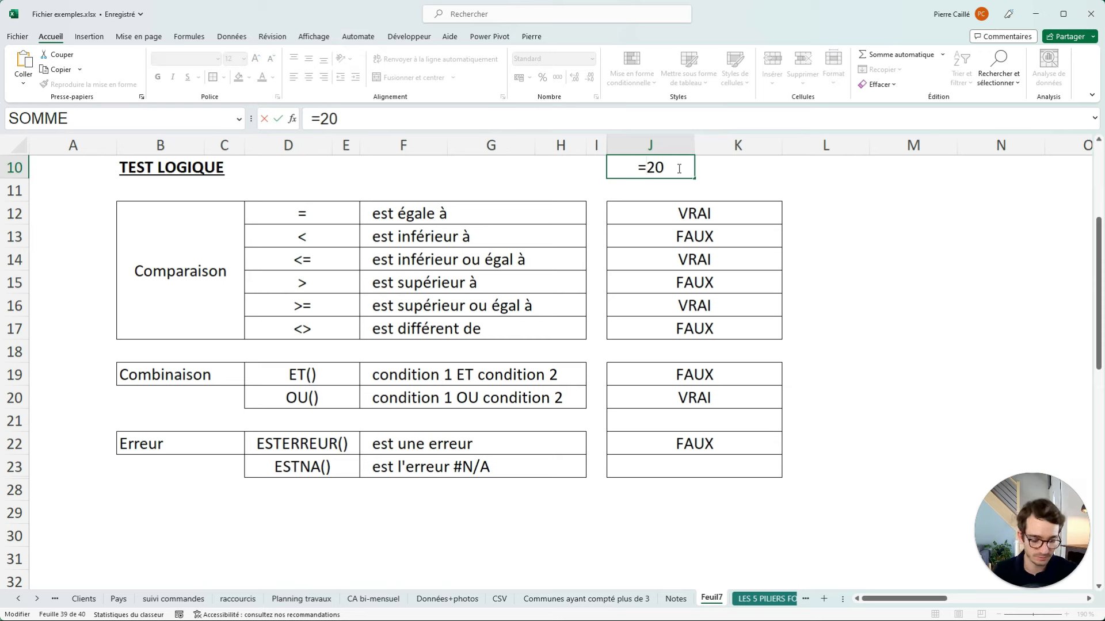
type("/")
left_click(193, 264)
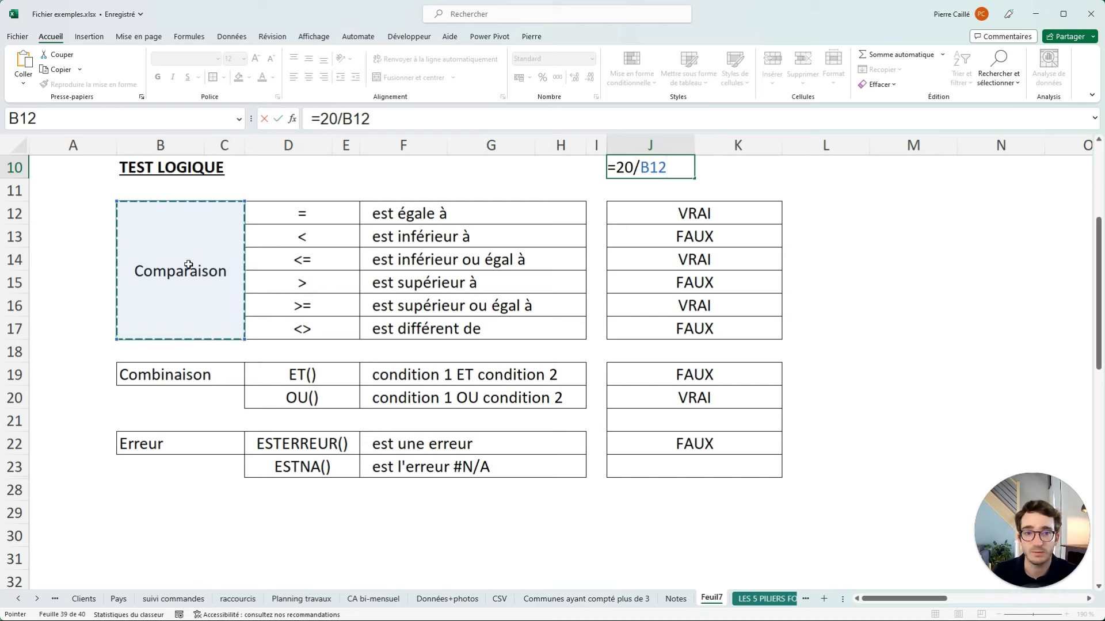
key("Return")
- Check the ESTERREUR test in J22 against J10 and review its VRAI and FAUX arguments
left_click(675, 445)
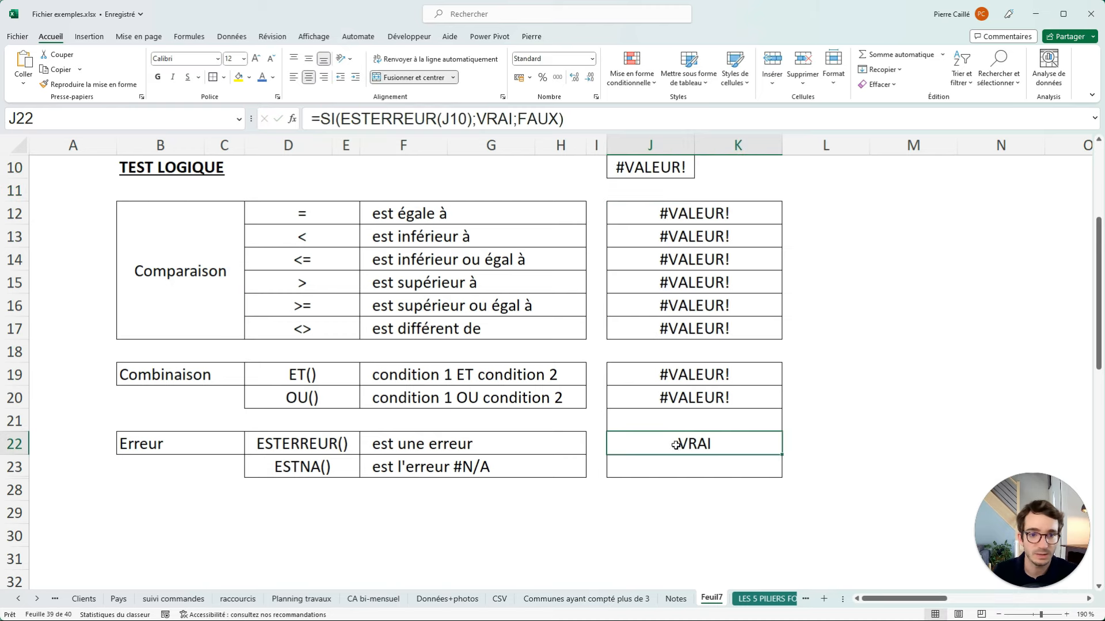
left_click(651, 177)
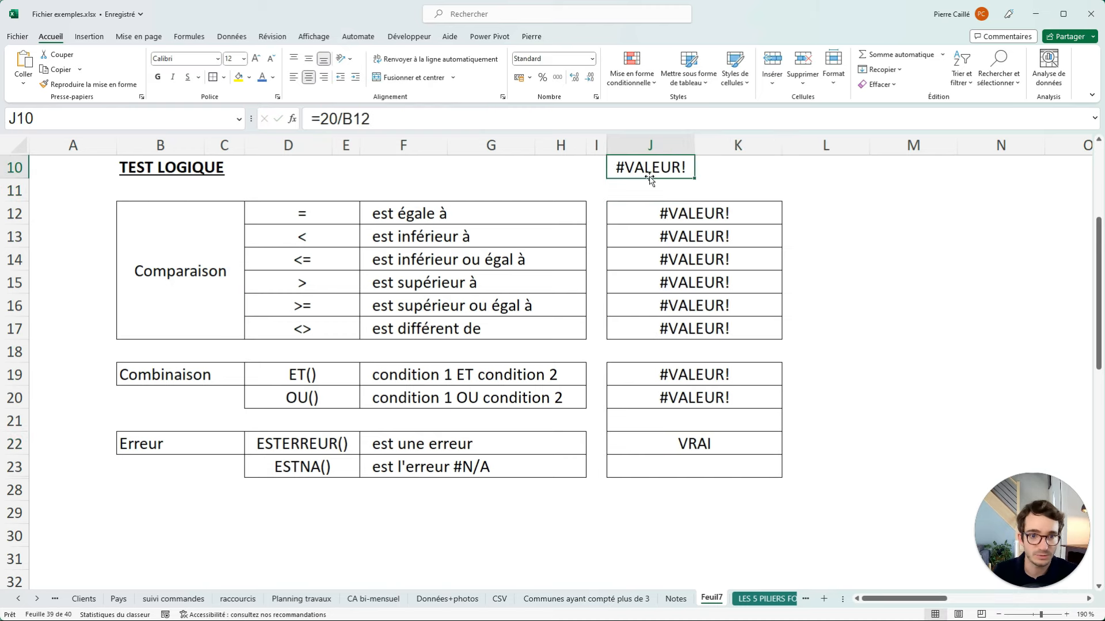
left_click(645, 444)
left_click(409, 126)
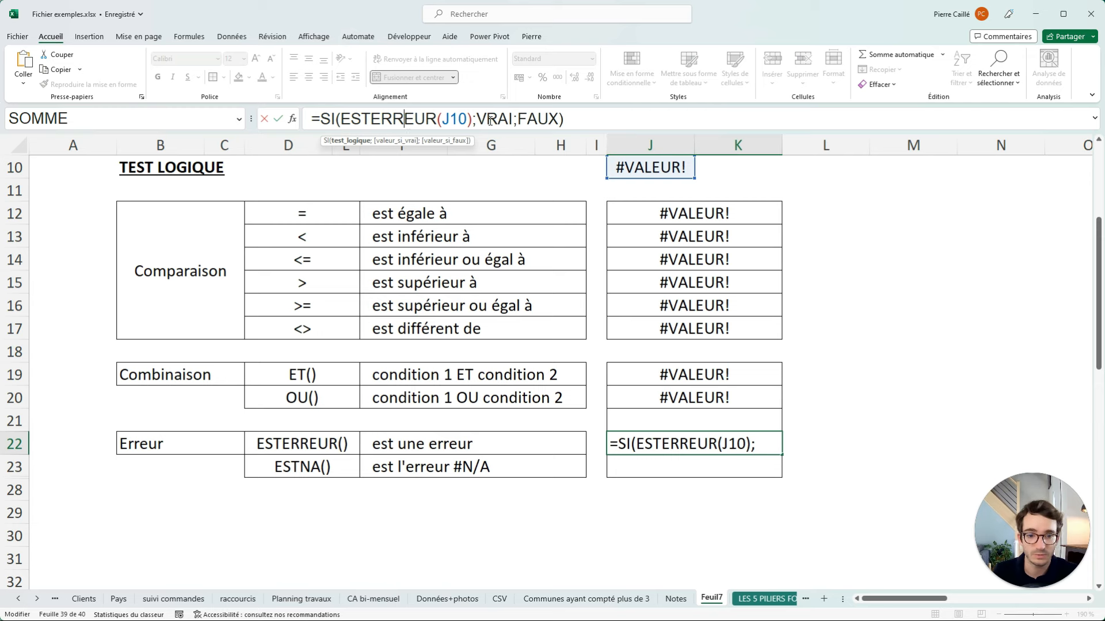
key("Return")
- Enter the J22 formula in J23 with ESTNA instead of ESTERREUR, giving =SI(ESTNA(J10);VRAI;FAUX), and check it
key("ctrl+apostrophe")
left_click_drag(641, 467, 588, 465)
type("NA")
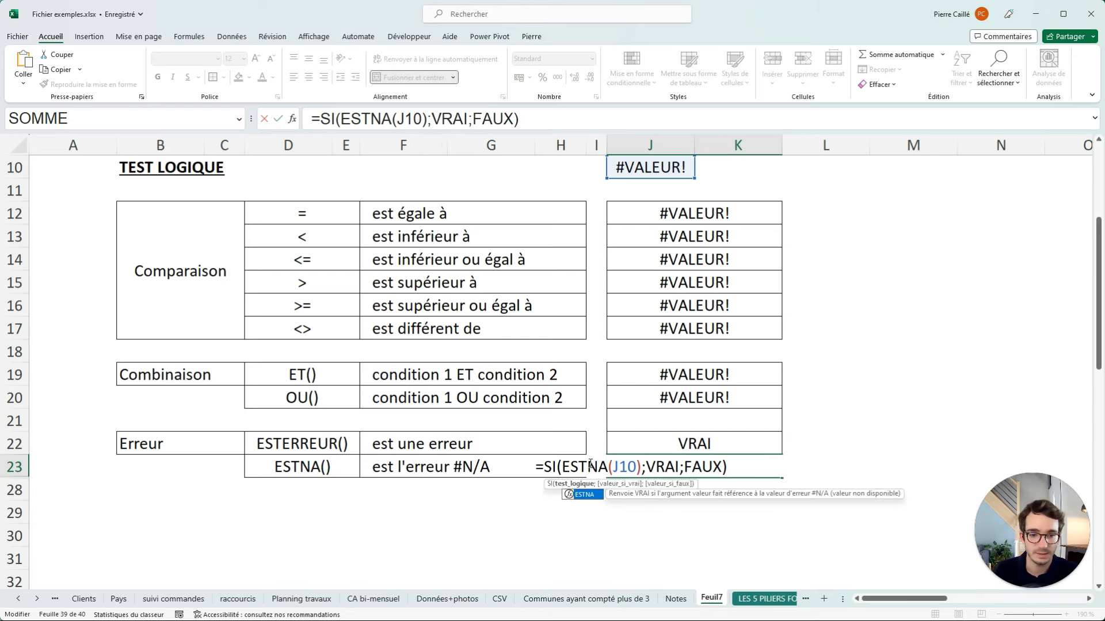
key("Return")
left_click(685, 467)
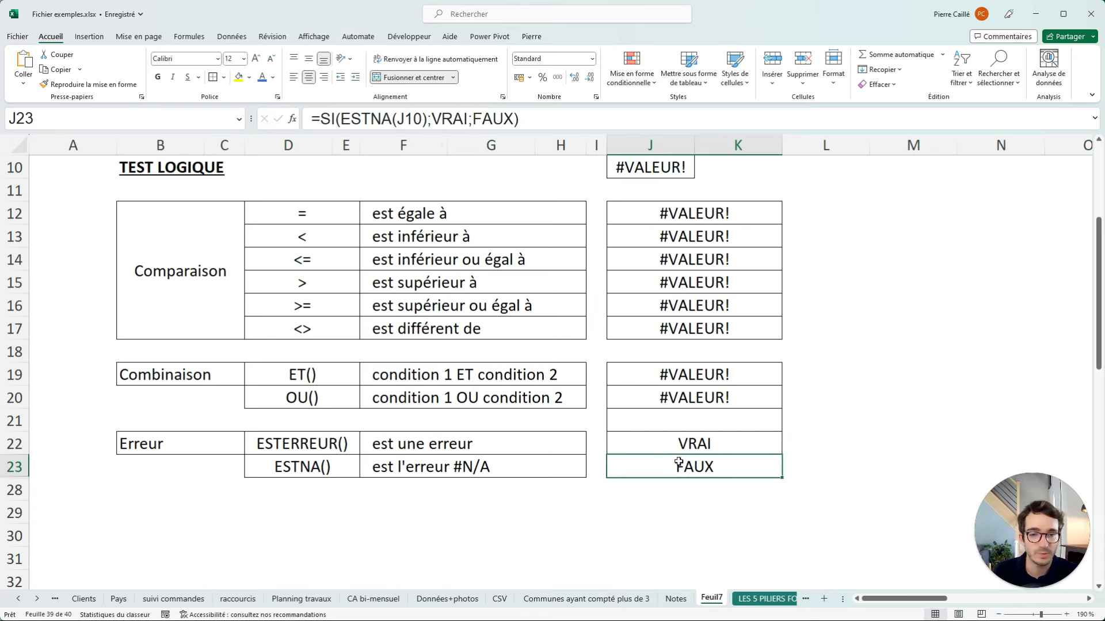
- Set the tested value in J10 back to 20
left_click(691, 173)
type("20")
key("ctrl+Return")
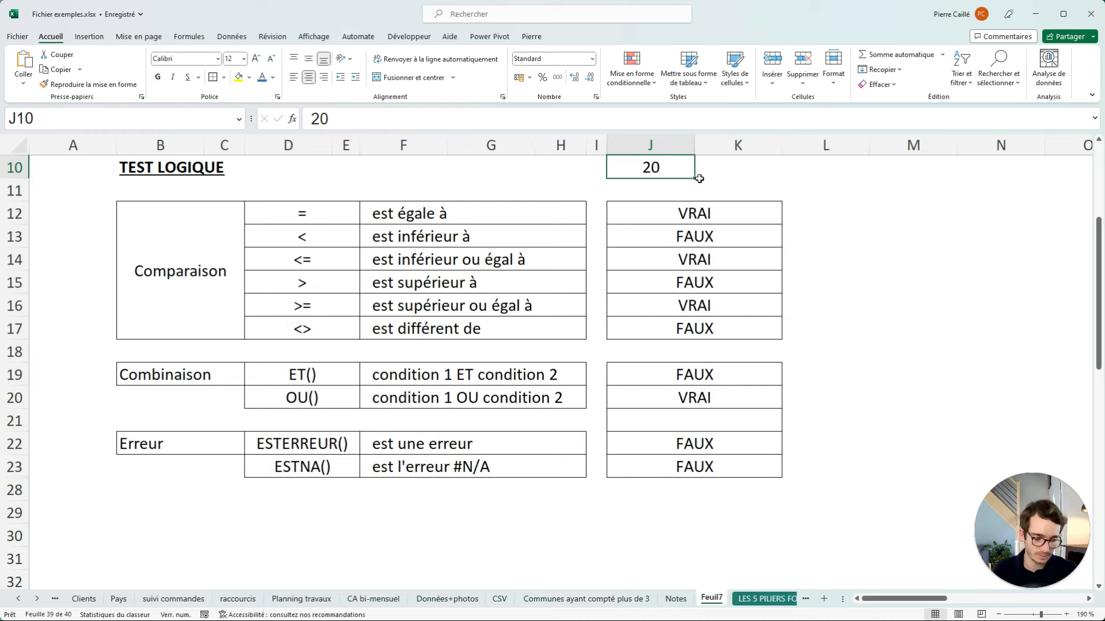
- Enter a RECHERCHEX formula in J10 that looks up F12 in the empty range L12:L17 and returns from the same rows of column M
type("=REC")
key("Down")
key("Down")
key("Down")
key("Tab")
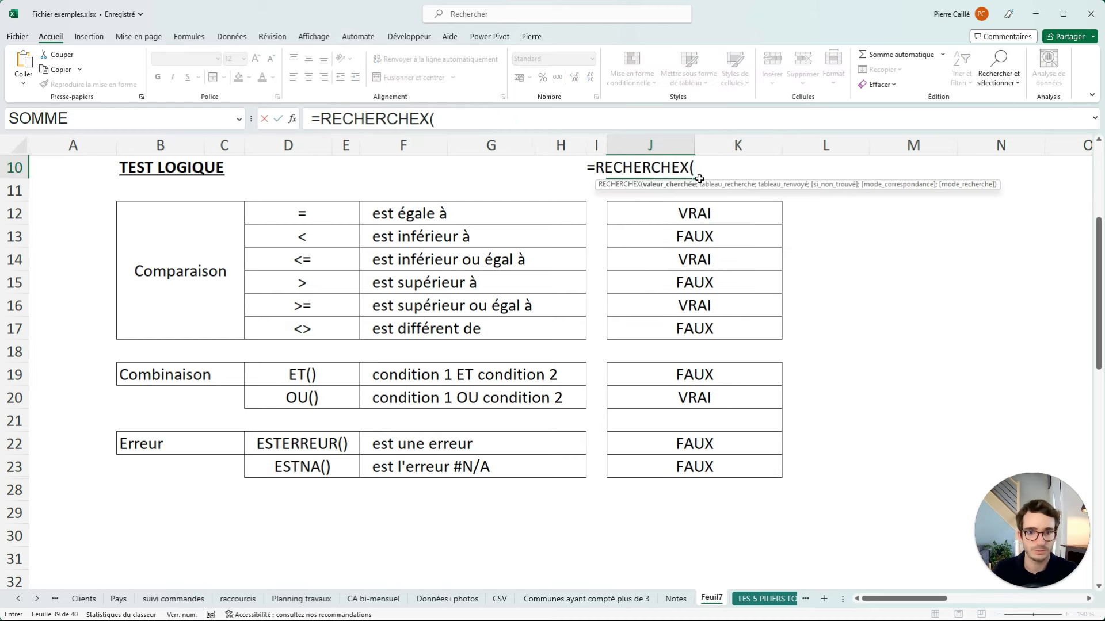
left_click(443, 214)
type(";")
left_click_drag(817, 212, 868, 317)
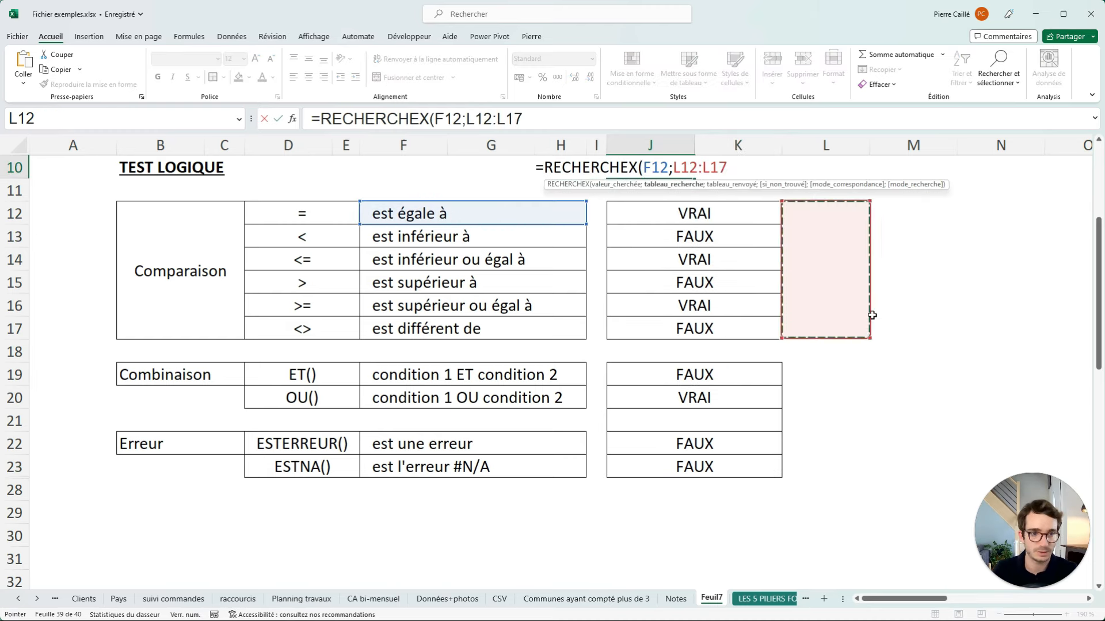
type(";")
left_click_drag(905, 208, 901, 320)
key("Return")
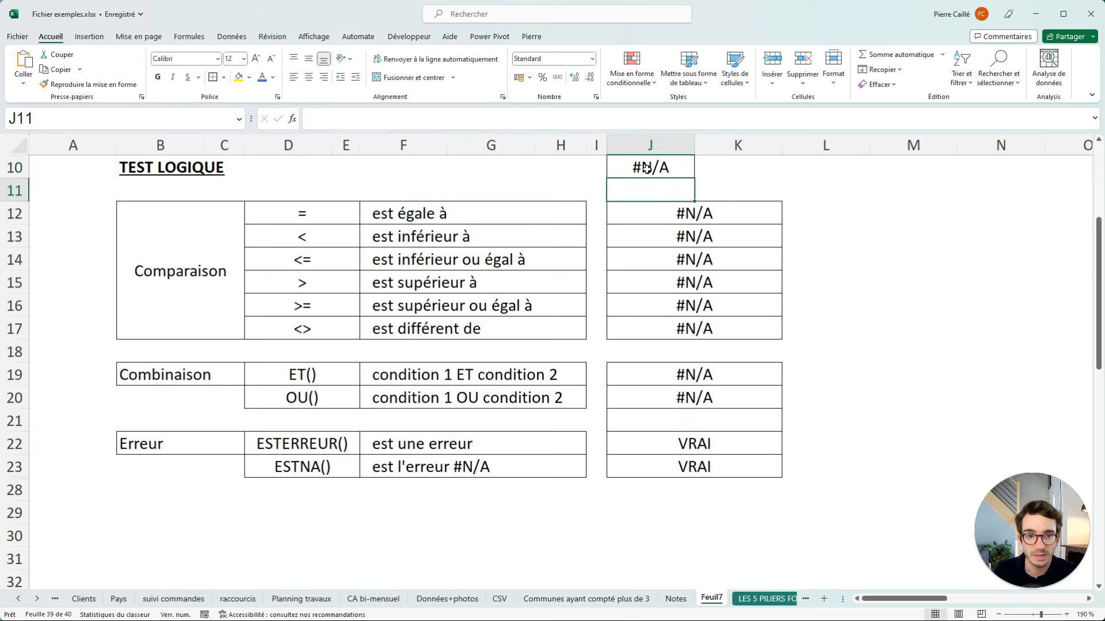
- Review the ESTNA formula in J23 and the ESTERREUR test in J22 against the error in J10
double_click(667, 463)
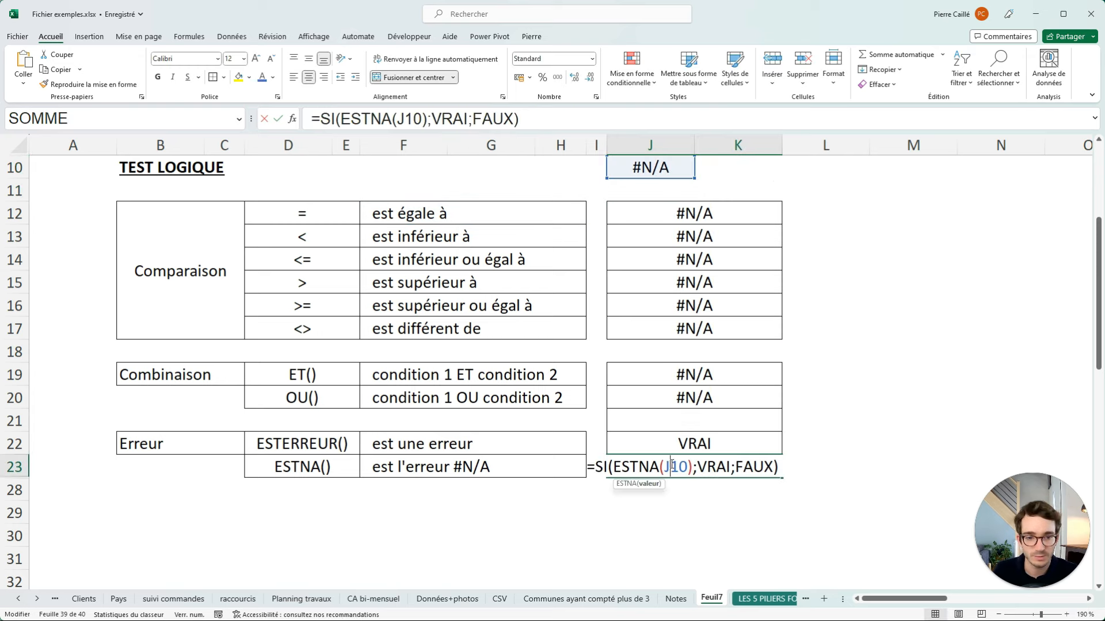
key("Escape")
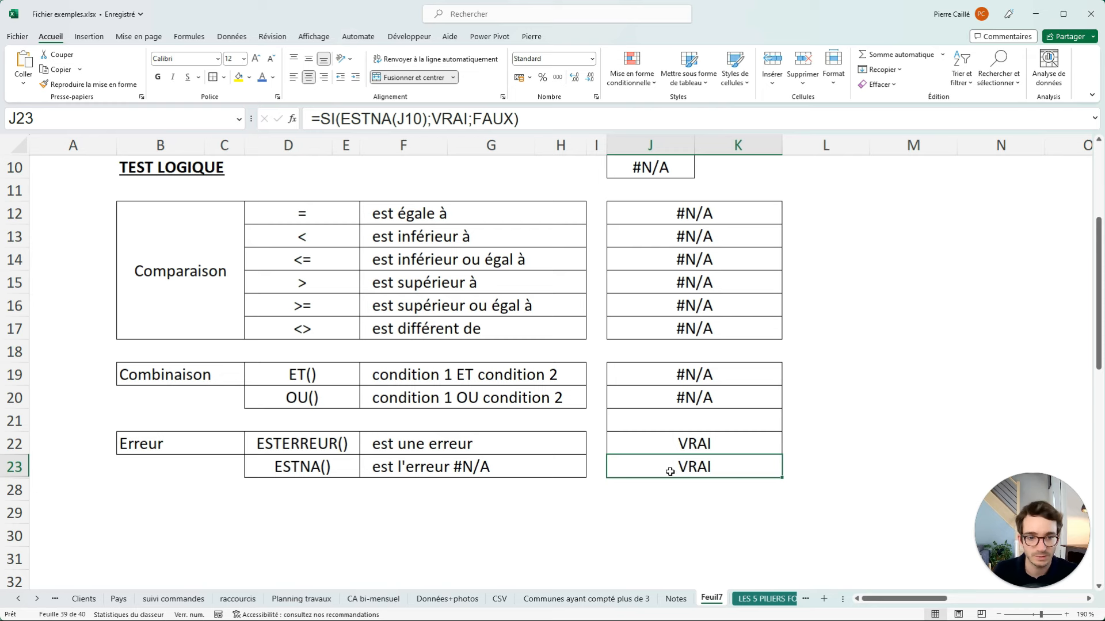
left_click(693, 446)
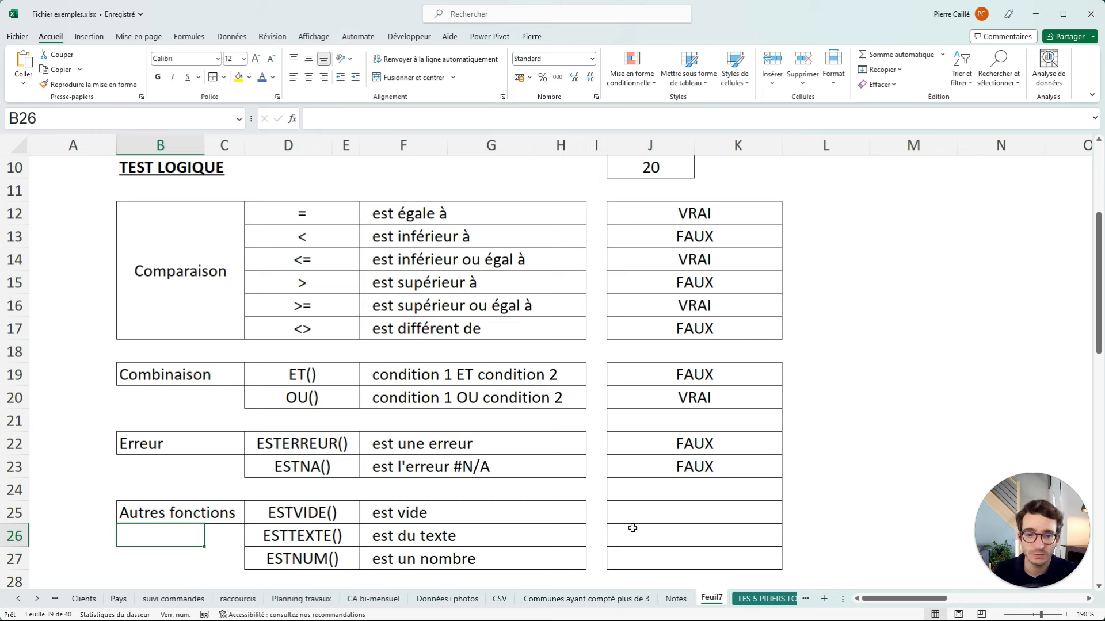
- Enter =SI(ESTVIDE(J10);VRAI;FAUX) in J25 to test whether J10 is empty
left_click(656, 517)
type("=")
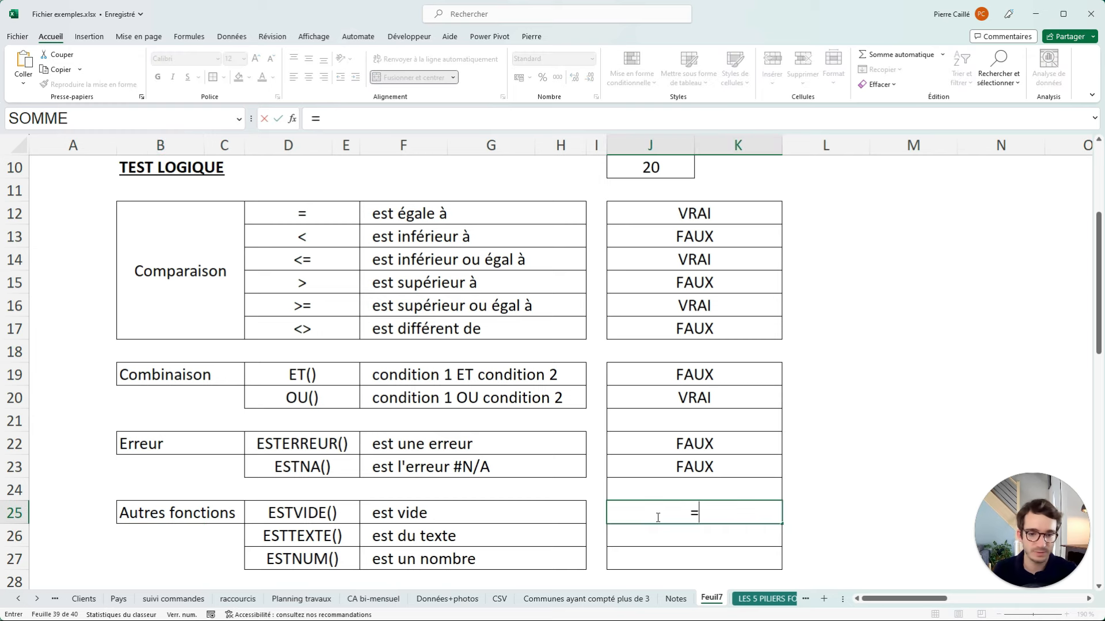
type("SI(")
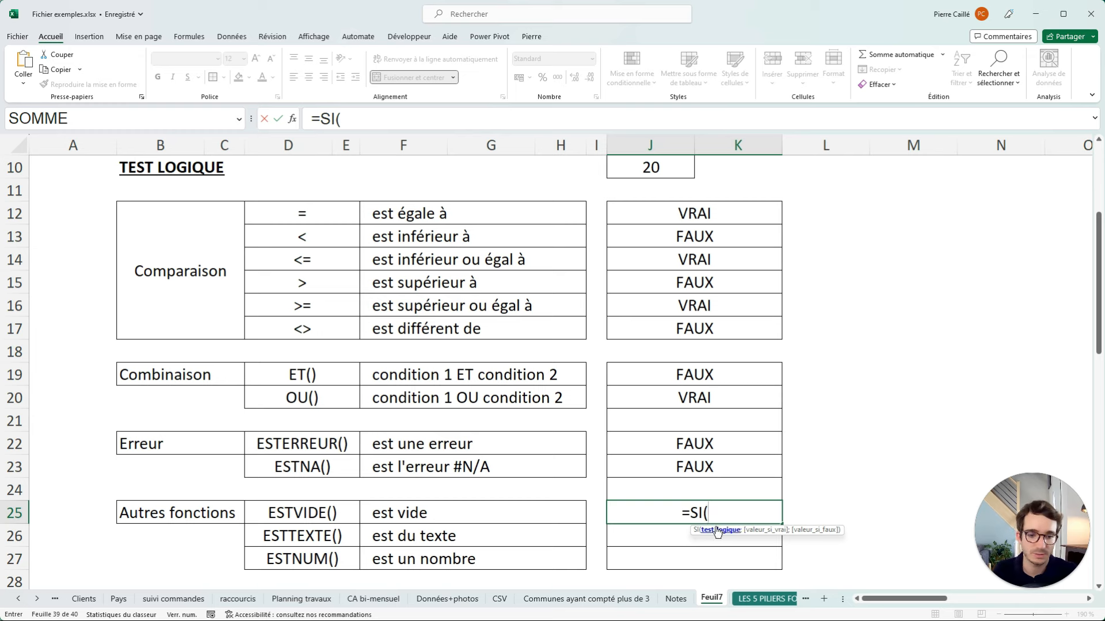
type("ES")
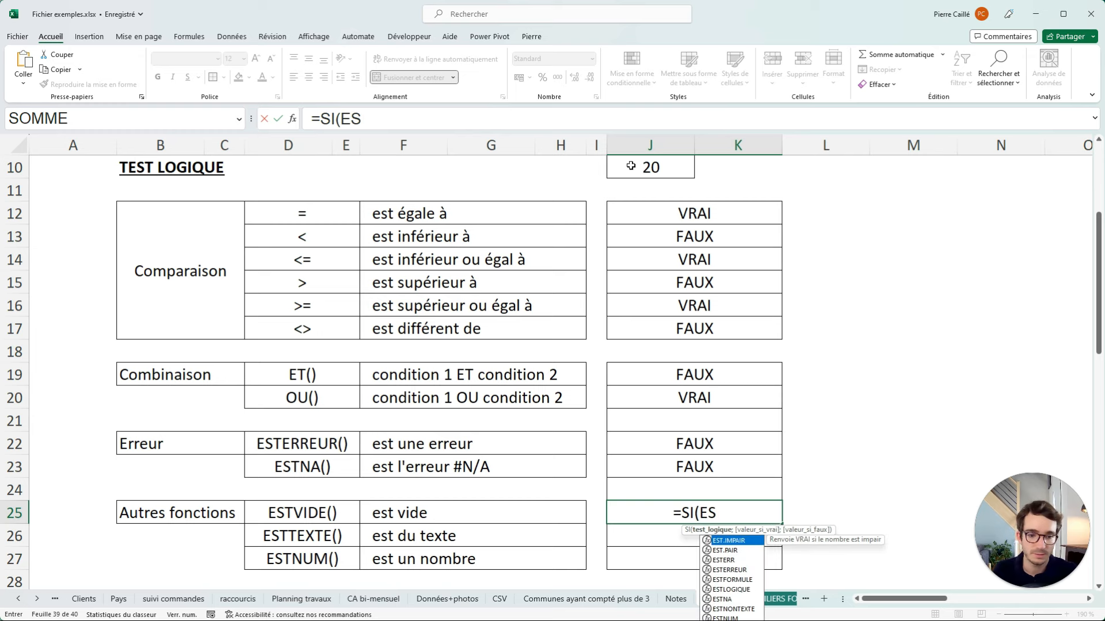
type("TV")
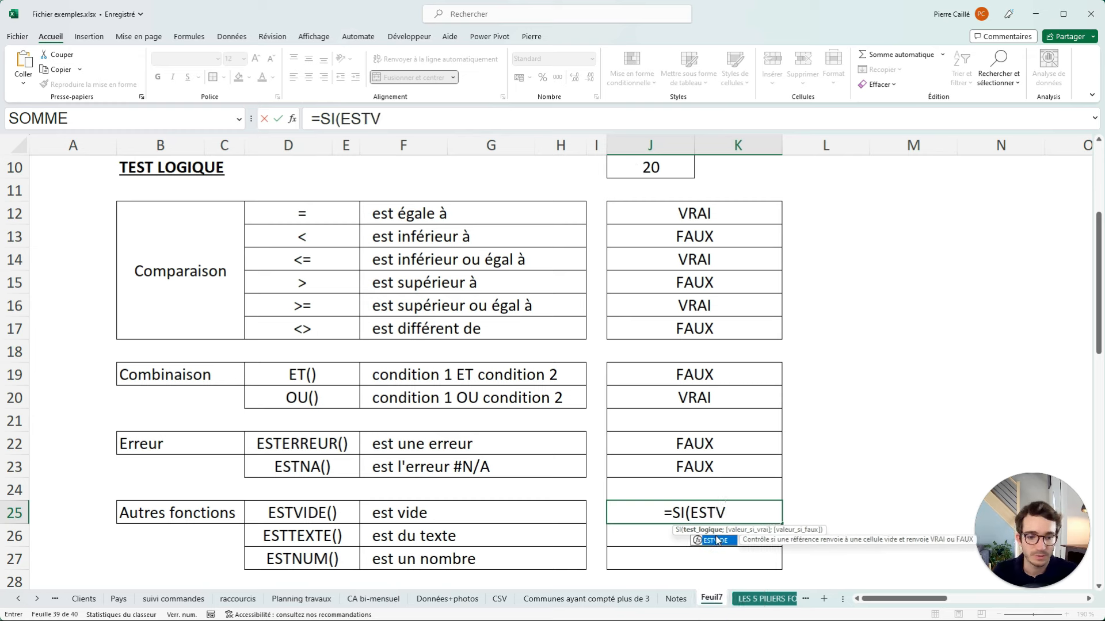
double_click(713, 541)
left_click(648, 168)
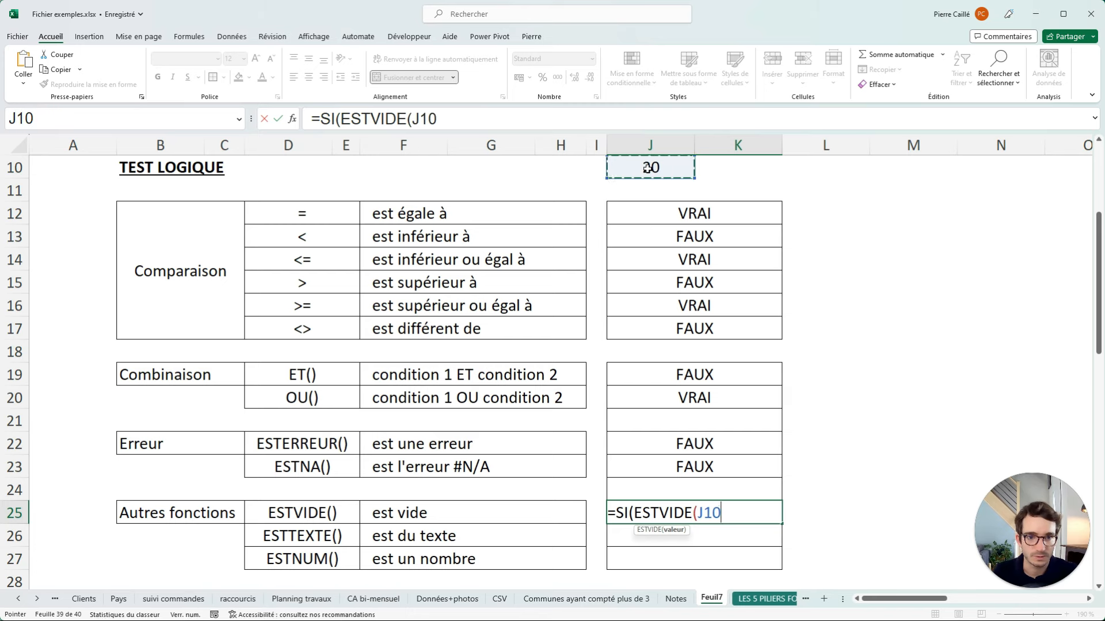
type(");")
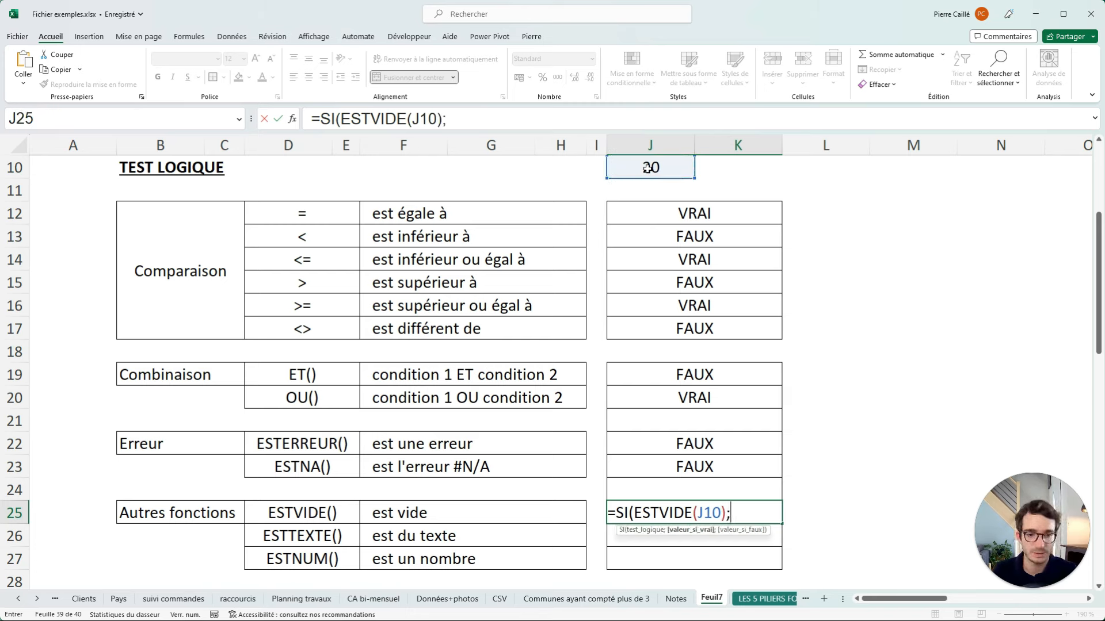
type("VRAI")
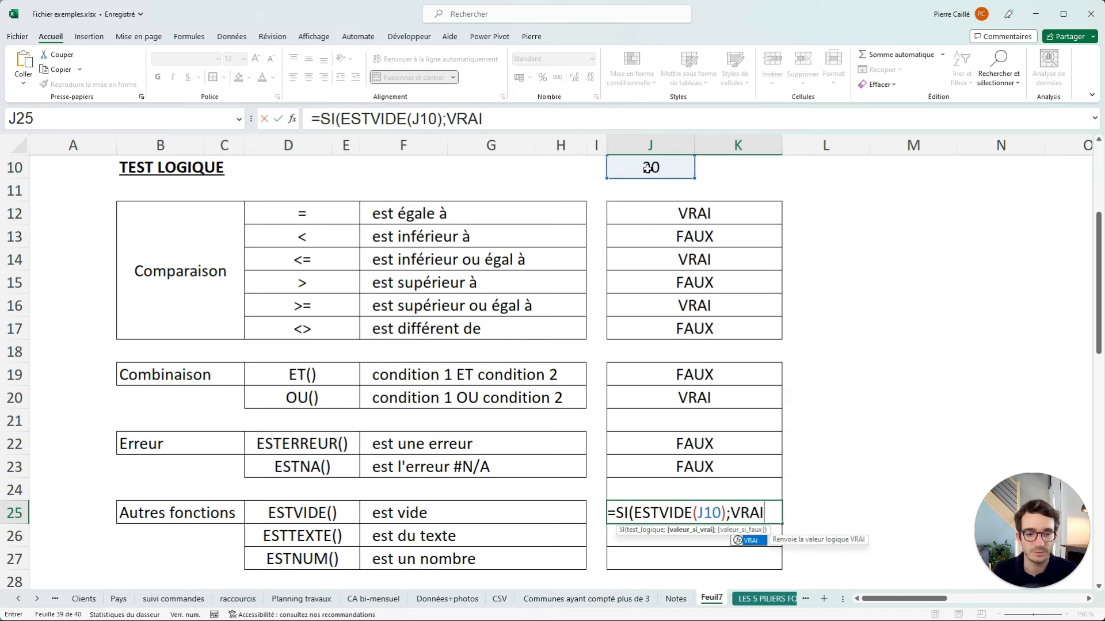
type(";FAUX)")
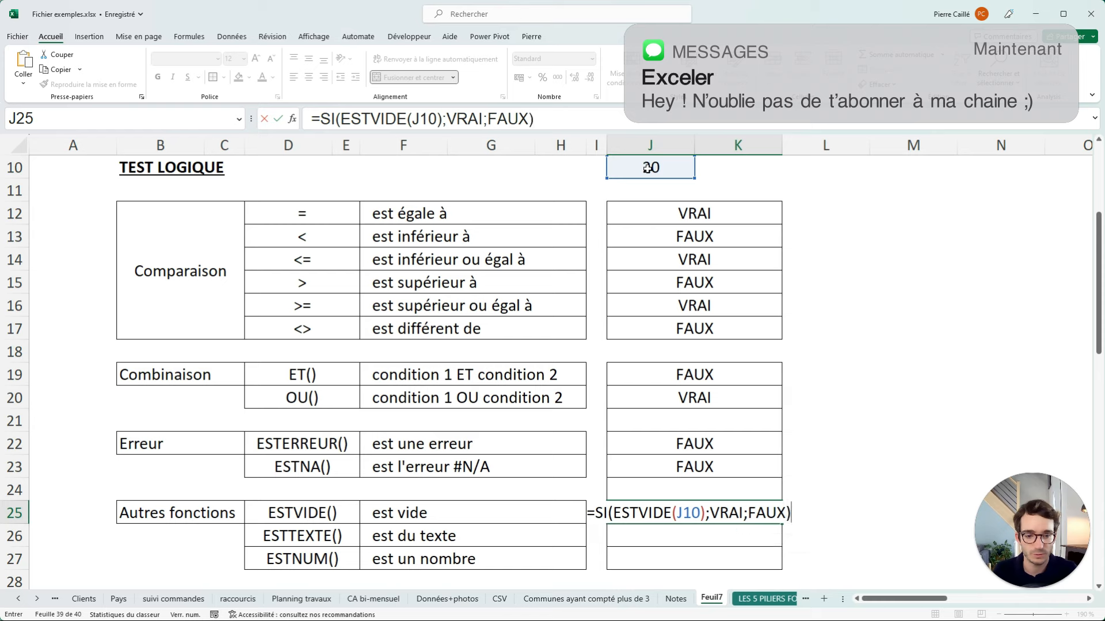
key("Return")
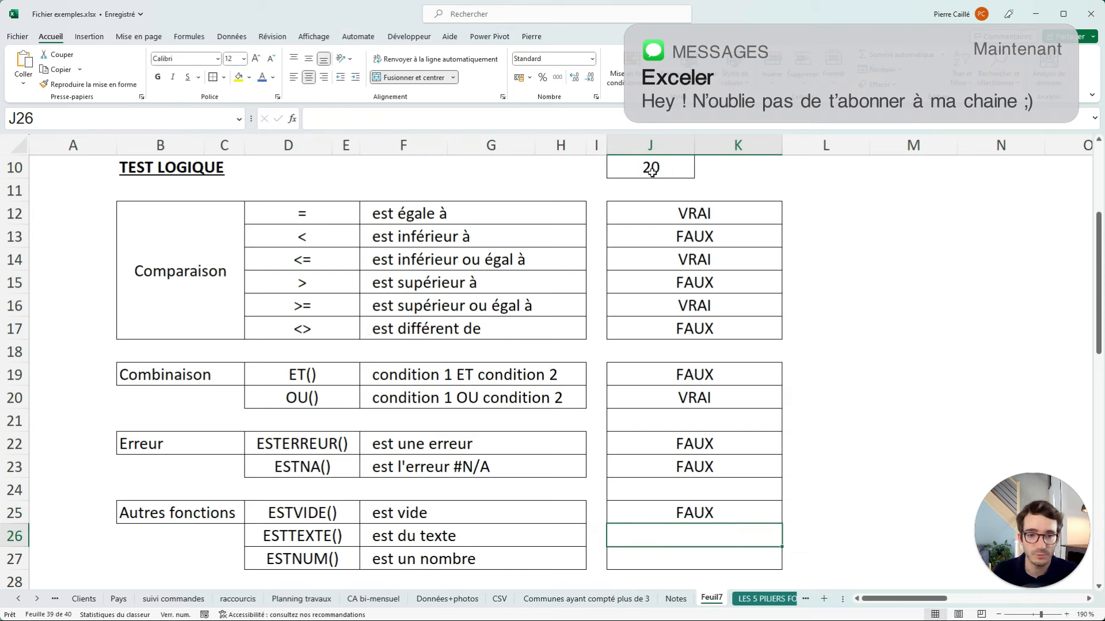
- Try 0 as the tested value in J10, and undo that change
left_click(651, 169)
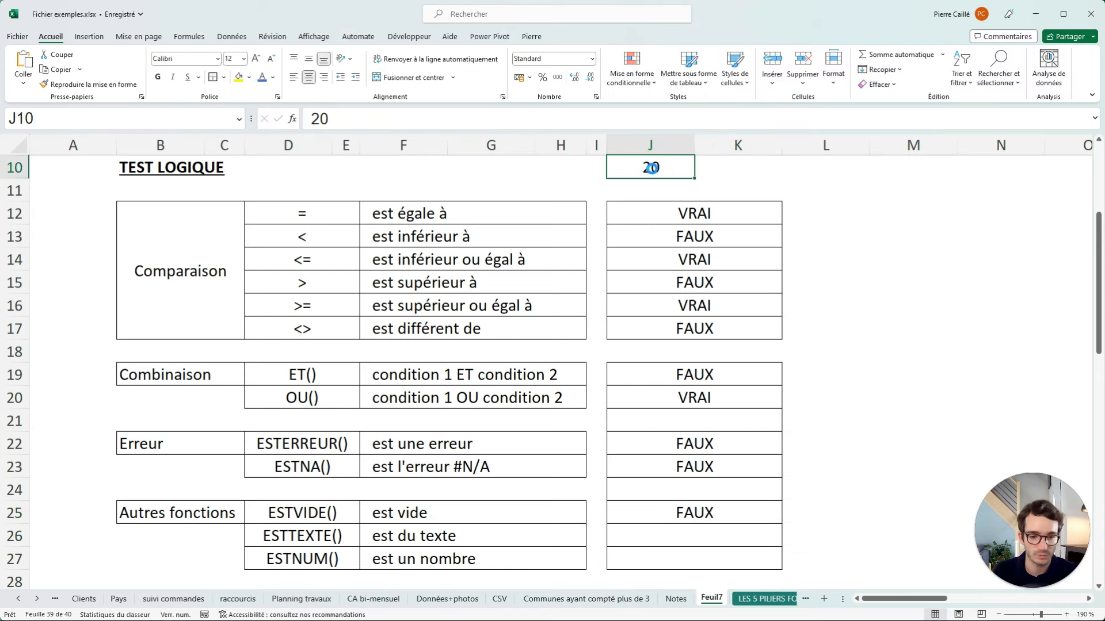
type("0")
key("Return")
key("ctrl+z")
- Enter the J25 formula in J26 with ESTTEXTE instead of ESTVIDE, giving =SI(ESTTEXTE(J10);VRAI;FAUX)
double_click(683, 535)
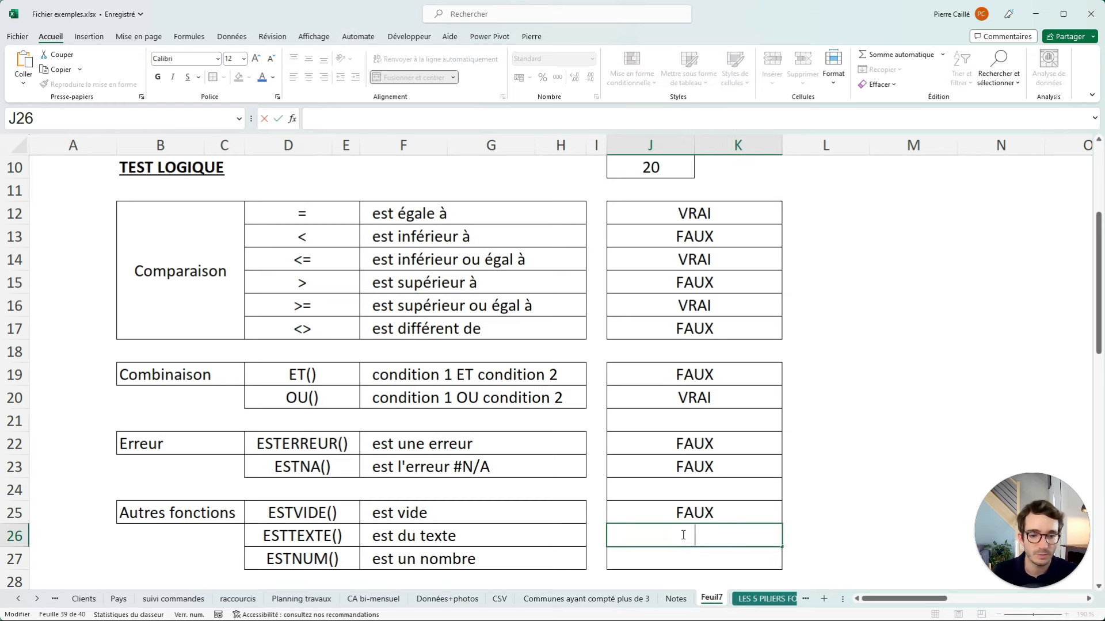
type("=SI(ESTVIDE(J10);VRAI;FAUX)")
left_click_drag(674, 535, 639, 535)
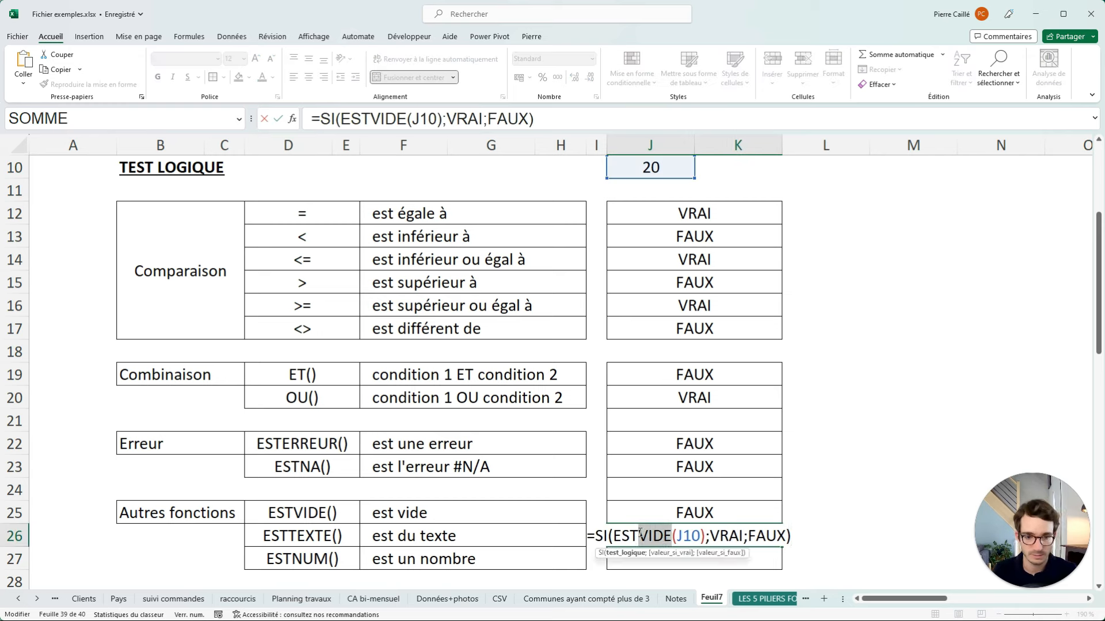
type("TEXTE")
- Set the tested value in J10 to the text "test" and check the ESTTEXTE result in J26
left_click(636, 173)
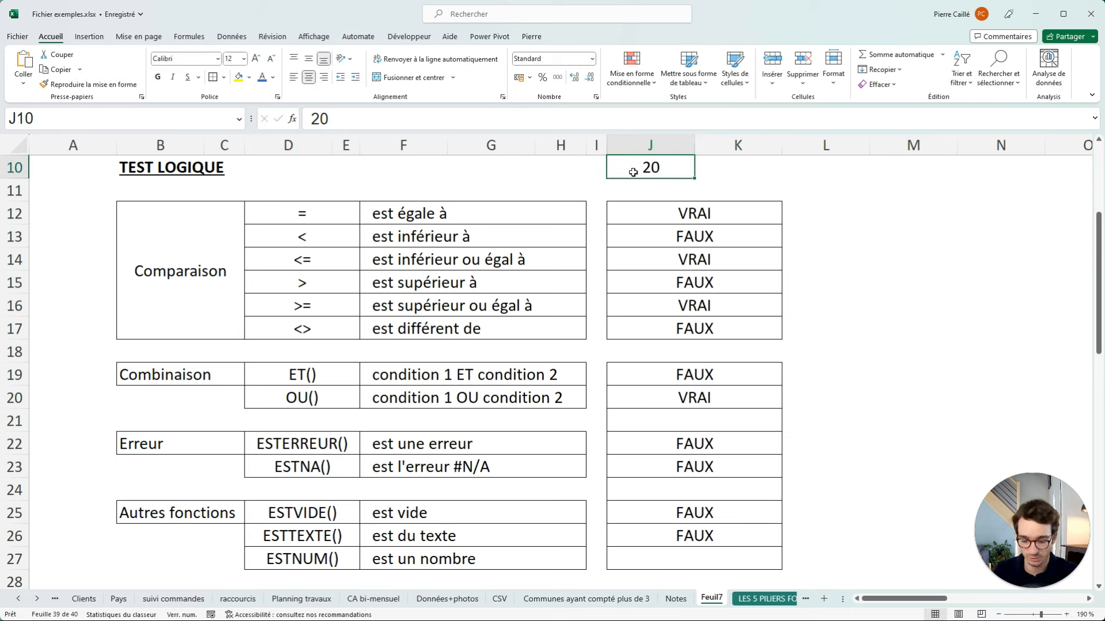
type("test")
key("Return")
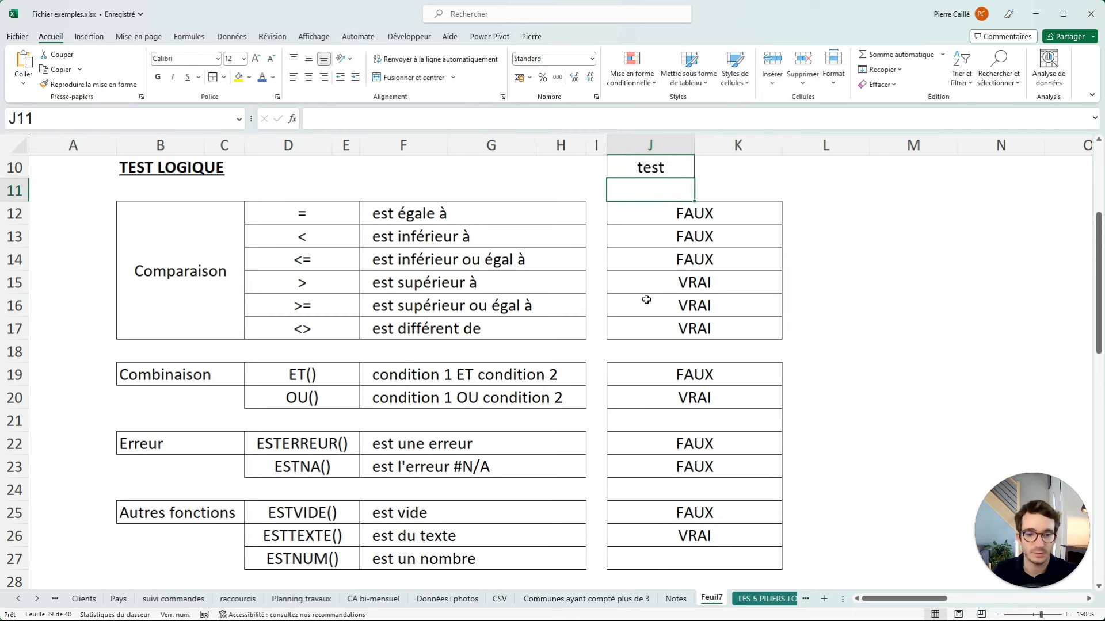
left_click(688, 530)
- Enter the J25 formula in J27 with ESTNUM instead of ESTVIDE, giving =SI(ESTNUM(J10);VRAI;FAUX)
left_click(663, 562)
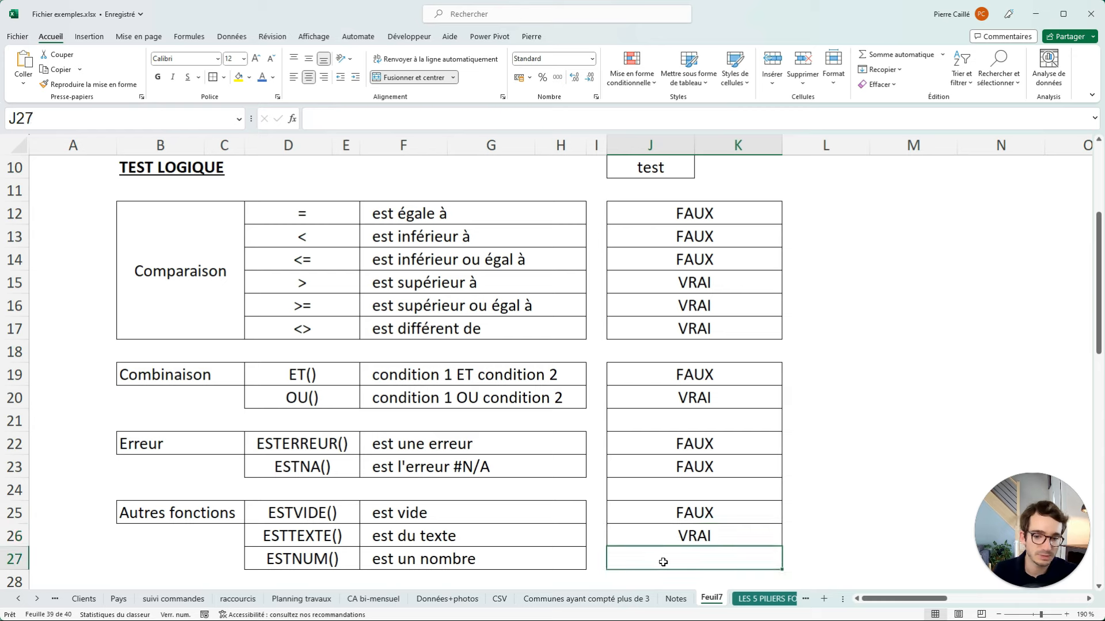
double_click(663, 562)
type("=SI(ESTVIDE(J10);VRAI;FAUX)")
double_click(656, 559)
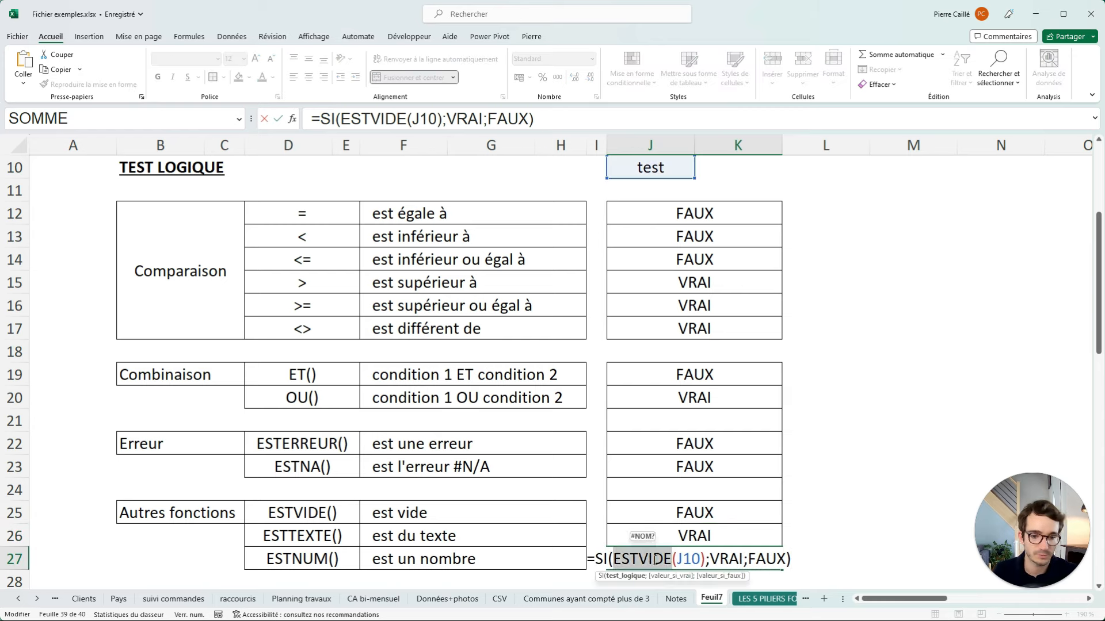
type("ESTNUM")
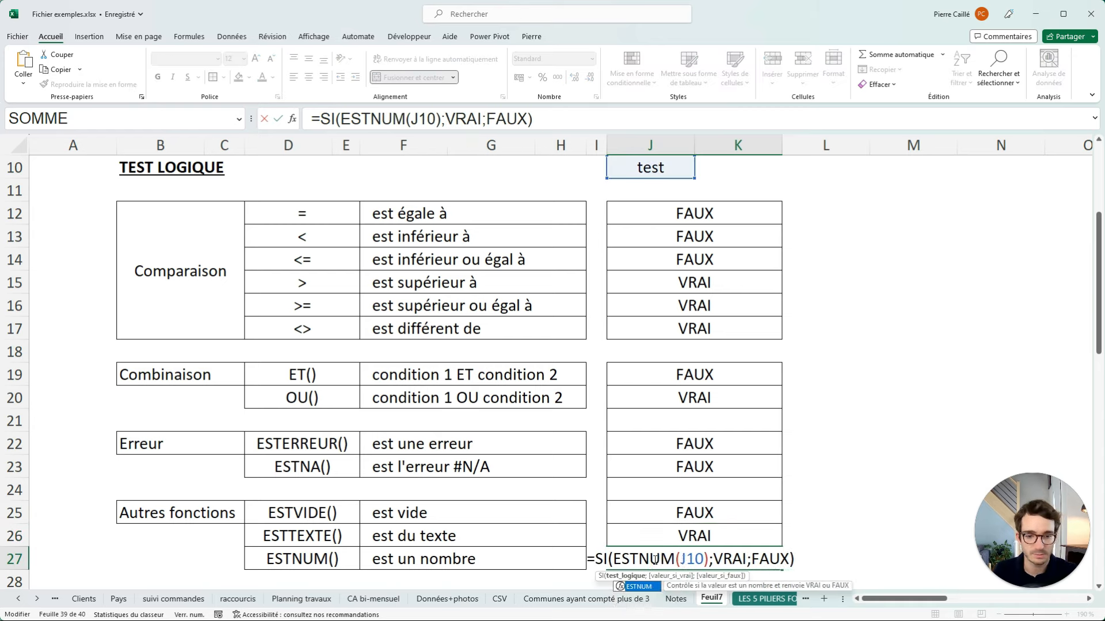
key("Return")
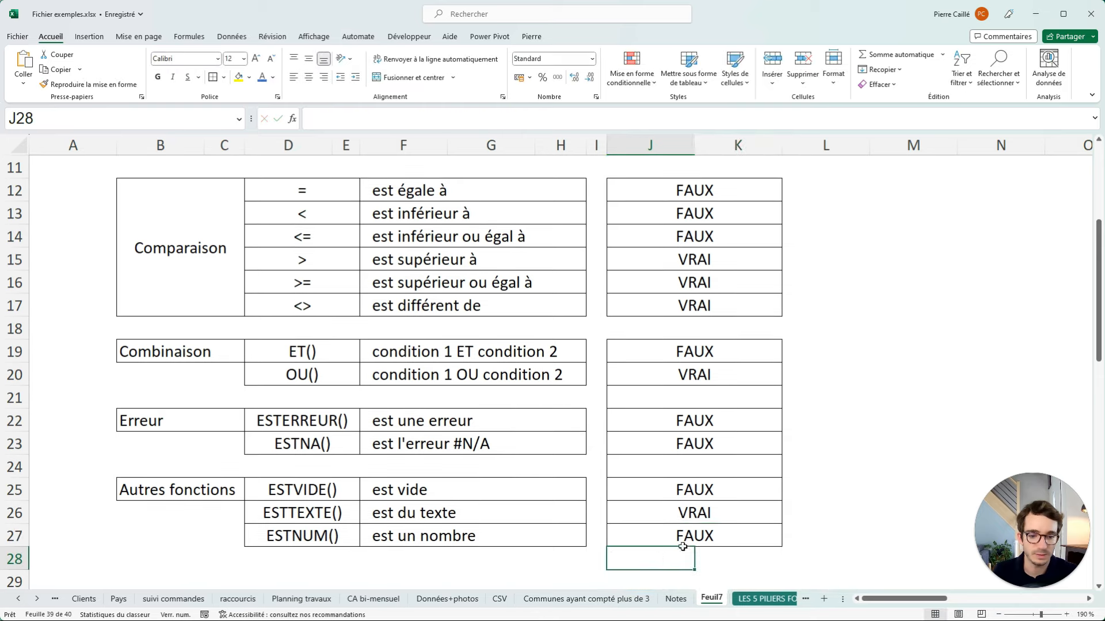
- Set the tested value in J10 back to 20 and check the results of the other functions
scroll(707, 535, "up", 1)
scroll(707, 531, "down", 1)
scroll(707, 529, "up", 1)
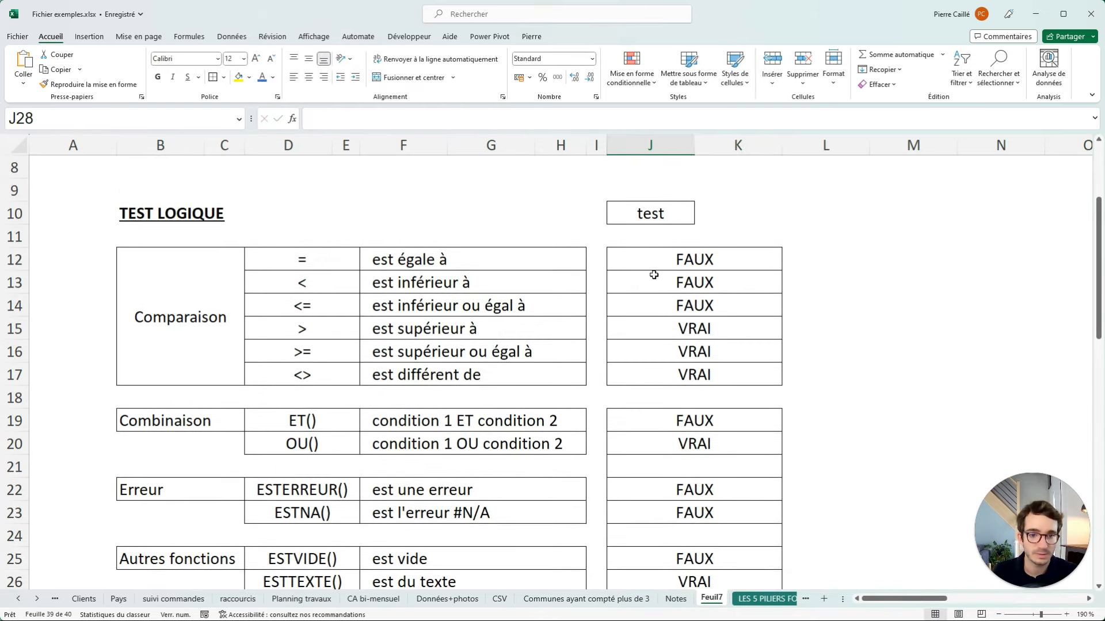
left_click(650, 214)
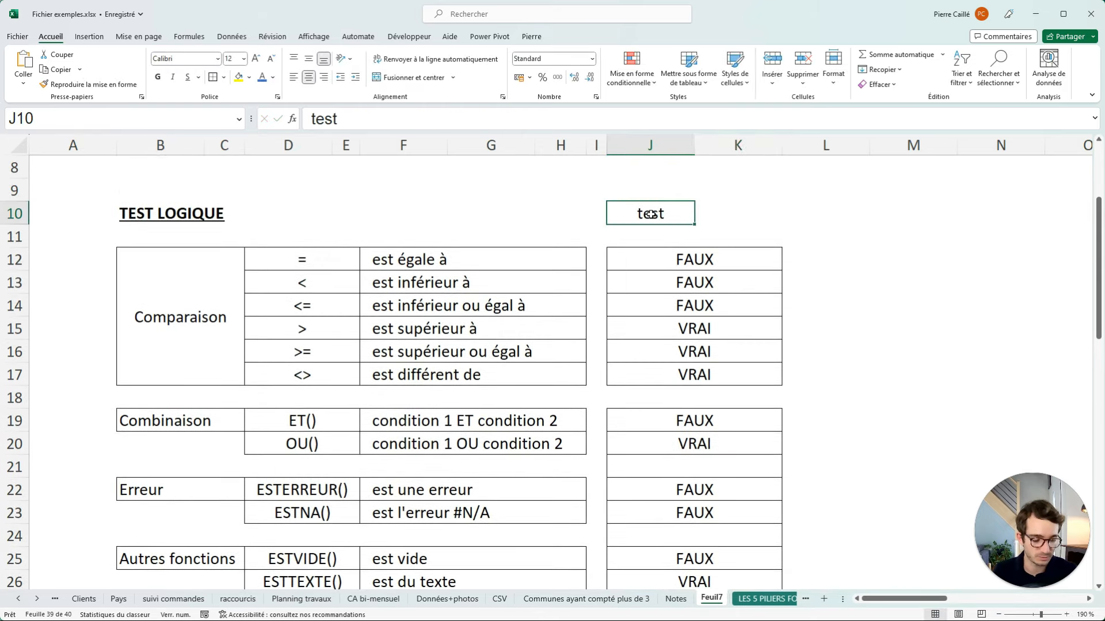
type("20")
key("Return")
scroll(645, 229, "down", 1)
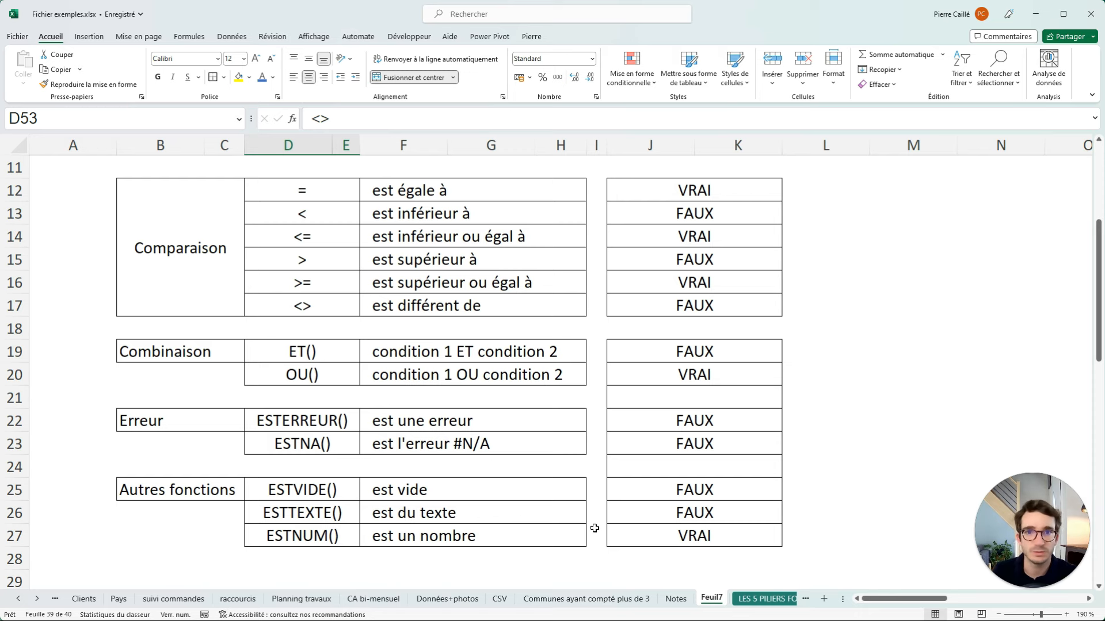
- In the RESULTAT RENVOYE section, enter =SI(J39<20;VRAI;FAUX) in J41 to return a logical value
left_click(496, 503)
scroll(689, 366, "down", 9)
left_click(689, 368)
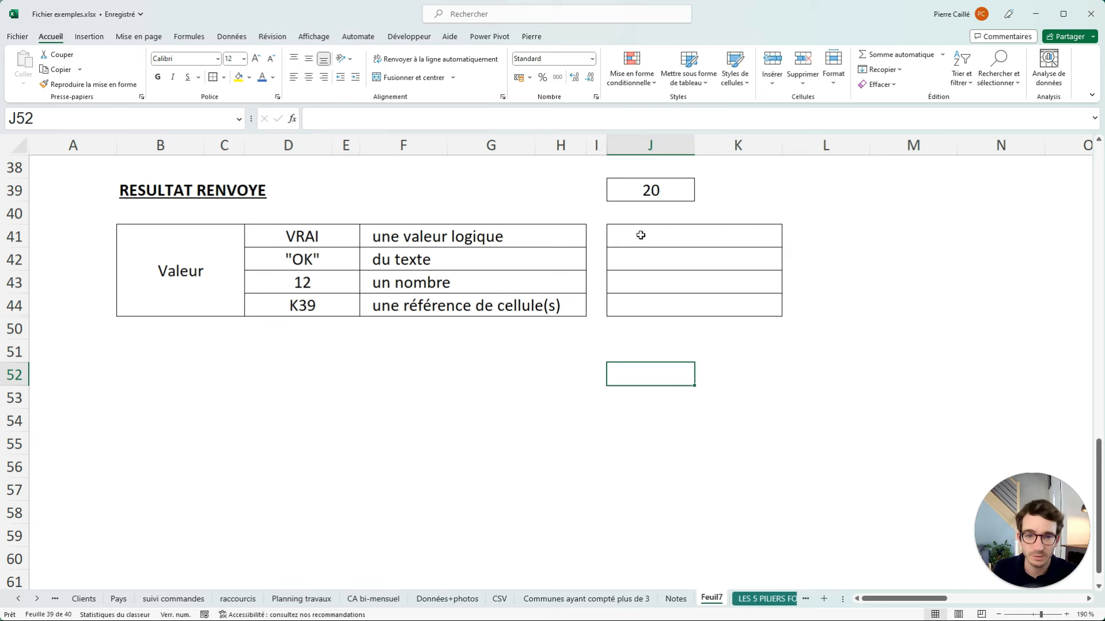
left_click(707, 240)
type("=SI(J39<20;VRAI;FAUX)")
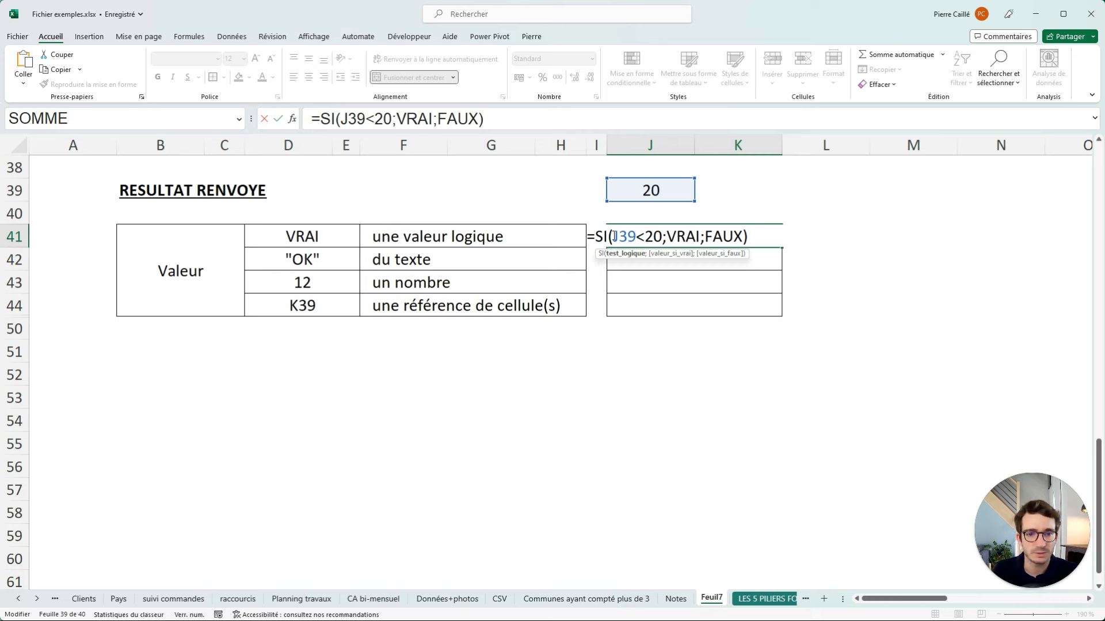
key("Return")
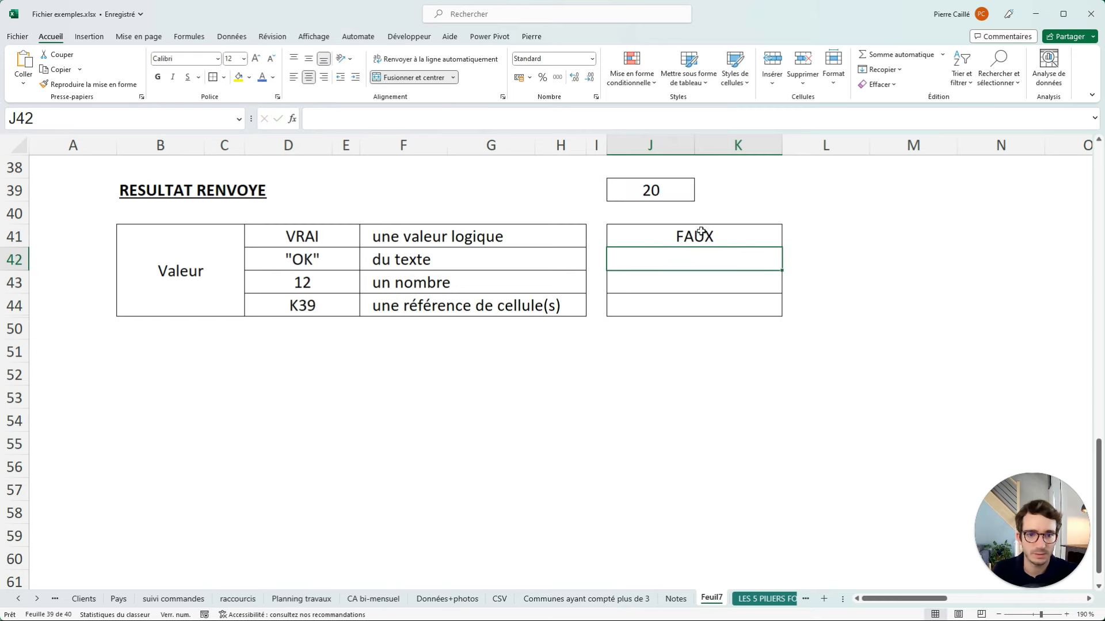
- Set the tested value in J39 to 5 and review the arguments of the J41 formula
left_click(644, 182)
type("5")
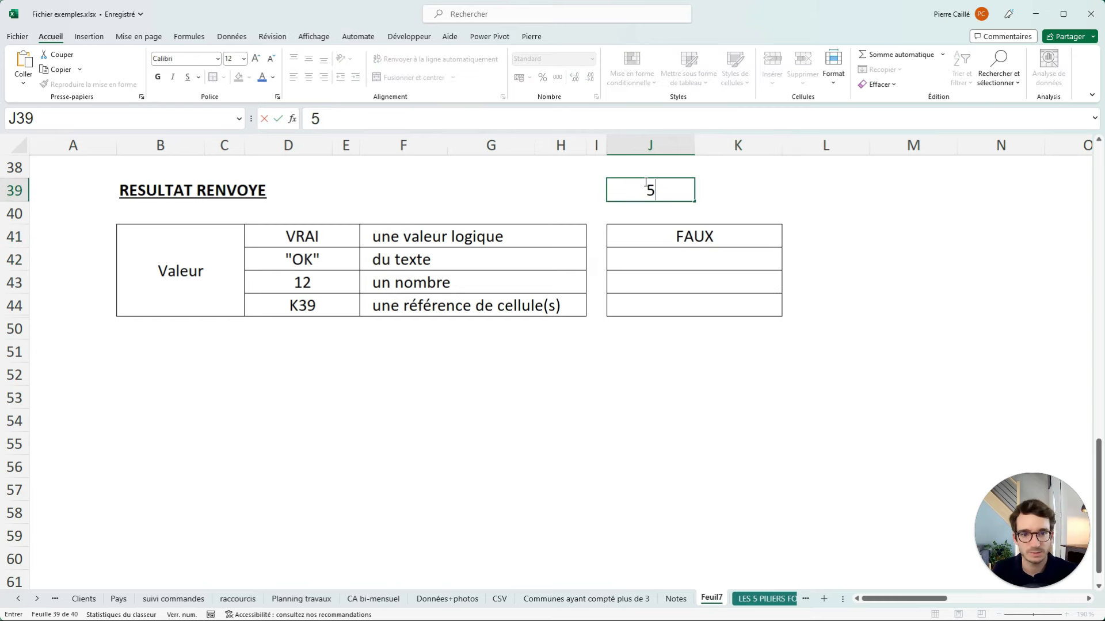
key("Return")
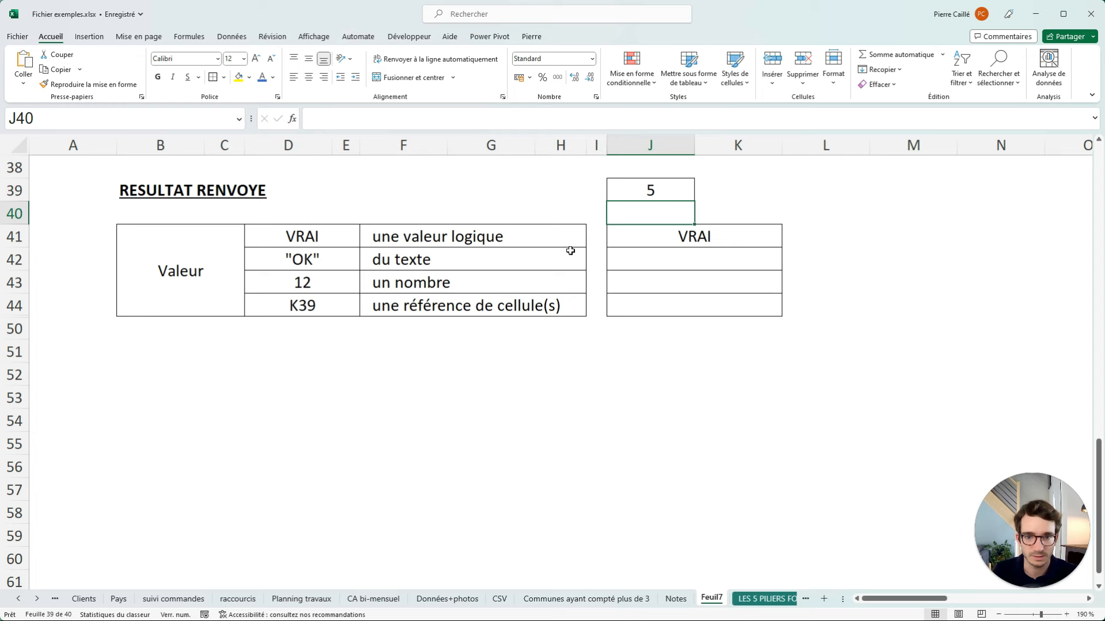
left_click(685, 238)
left_click(413, 119)
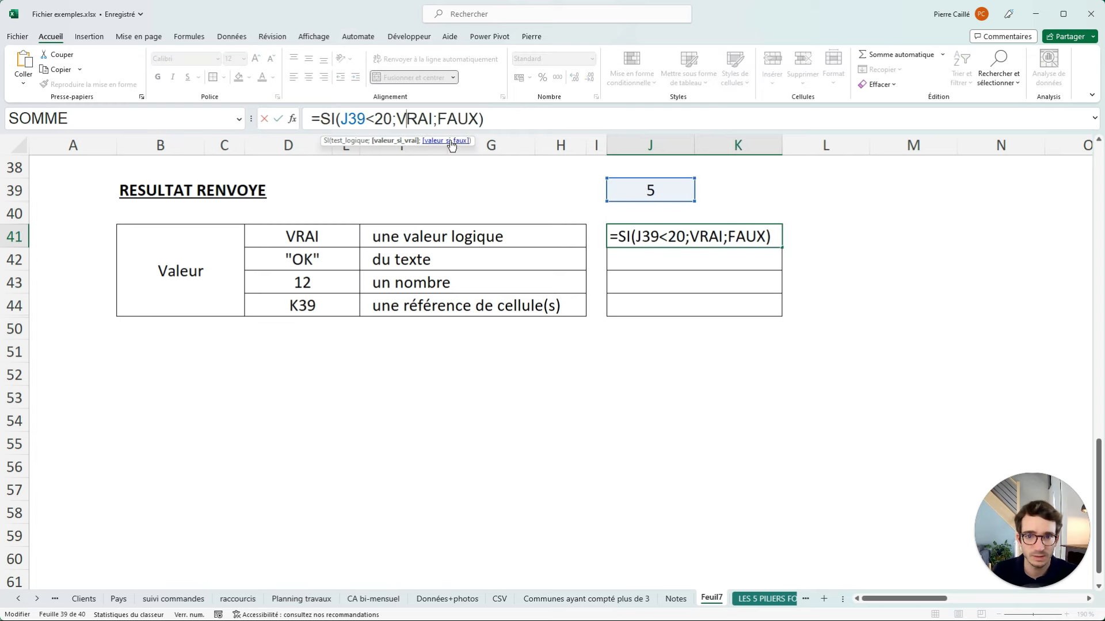
key("Escape")
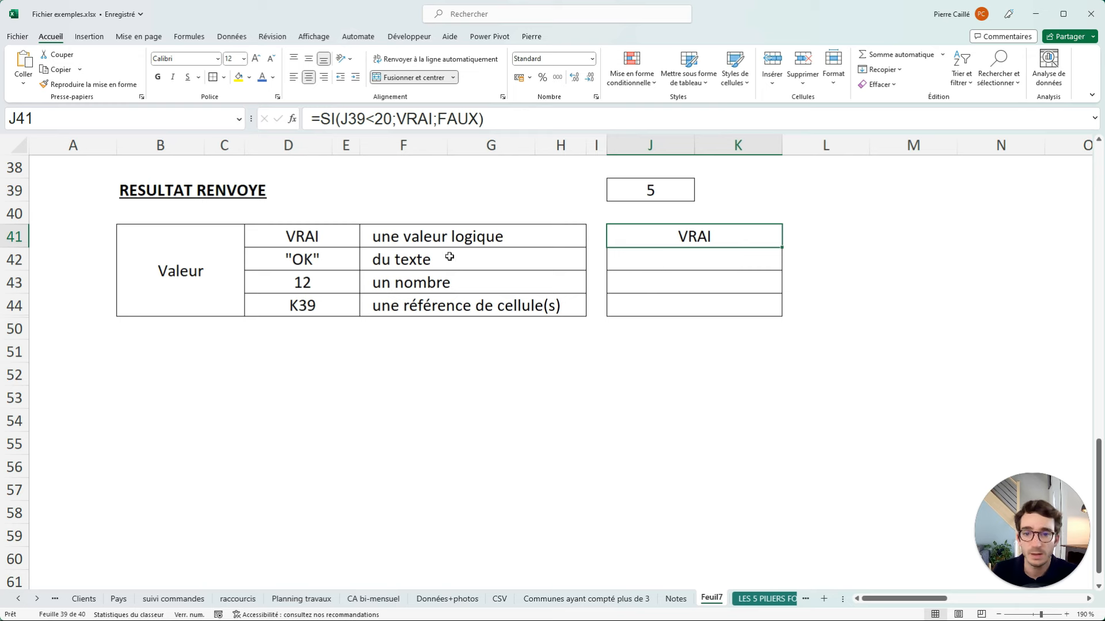
- Copy the formula text of J41 into J42, keeping the reference to J39
left_click_drag(485, 114, 309, 119)
key("ctrl+c")
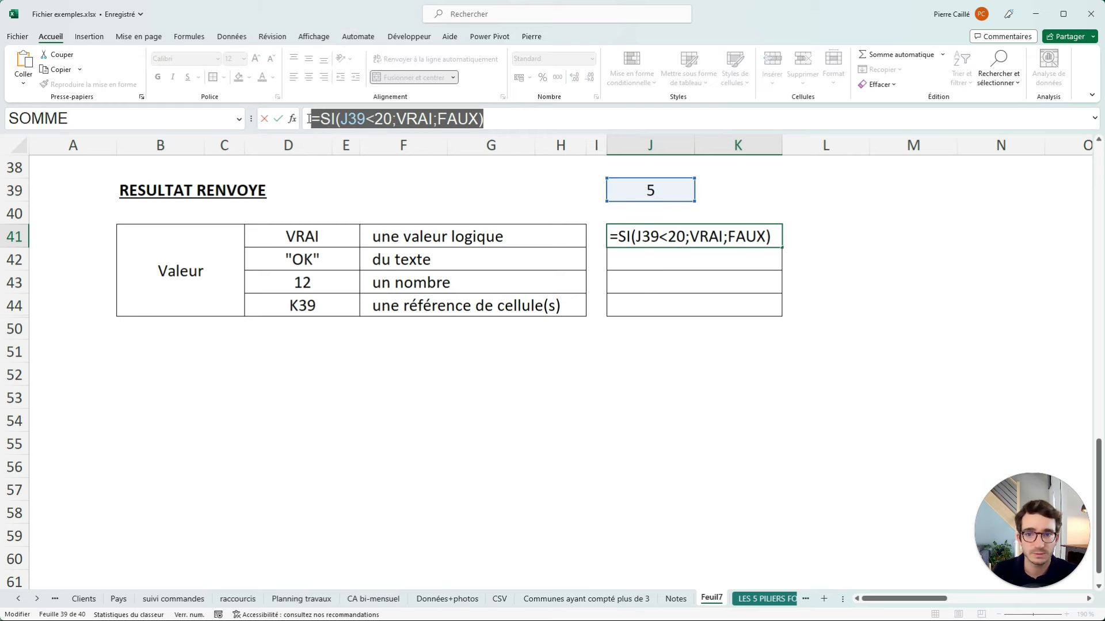
key("Escape")
double_click(646, 261)
key("ctrl+v")
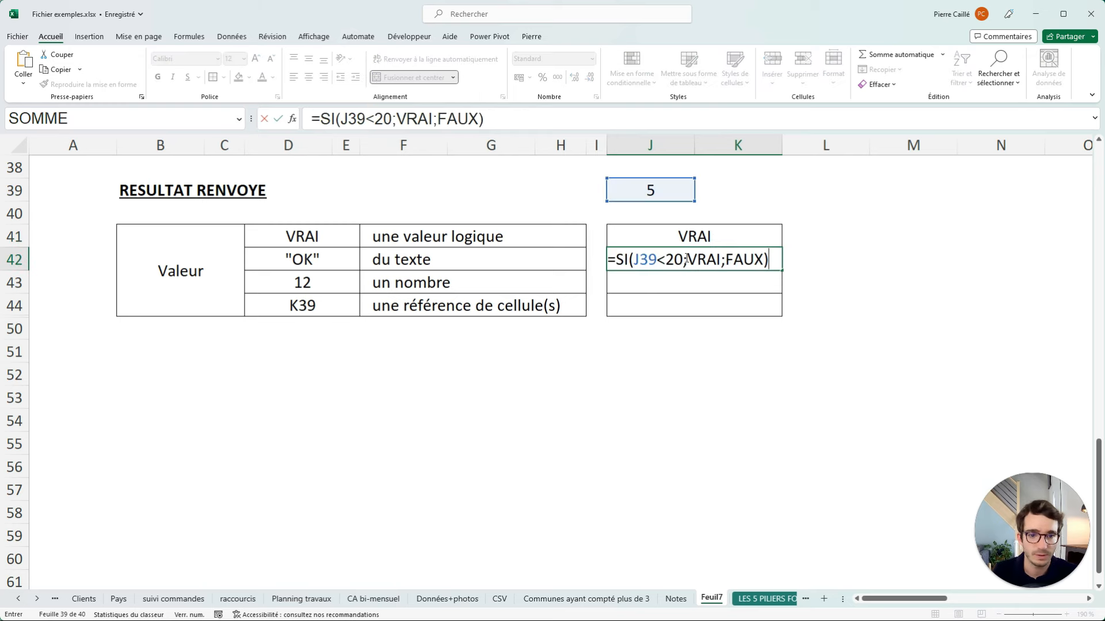
- Change the J42 formula to return the text "OK" when true and "Attention erreur" when false
left_click_drag(686, 259, 722, 259)
type("\"")
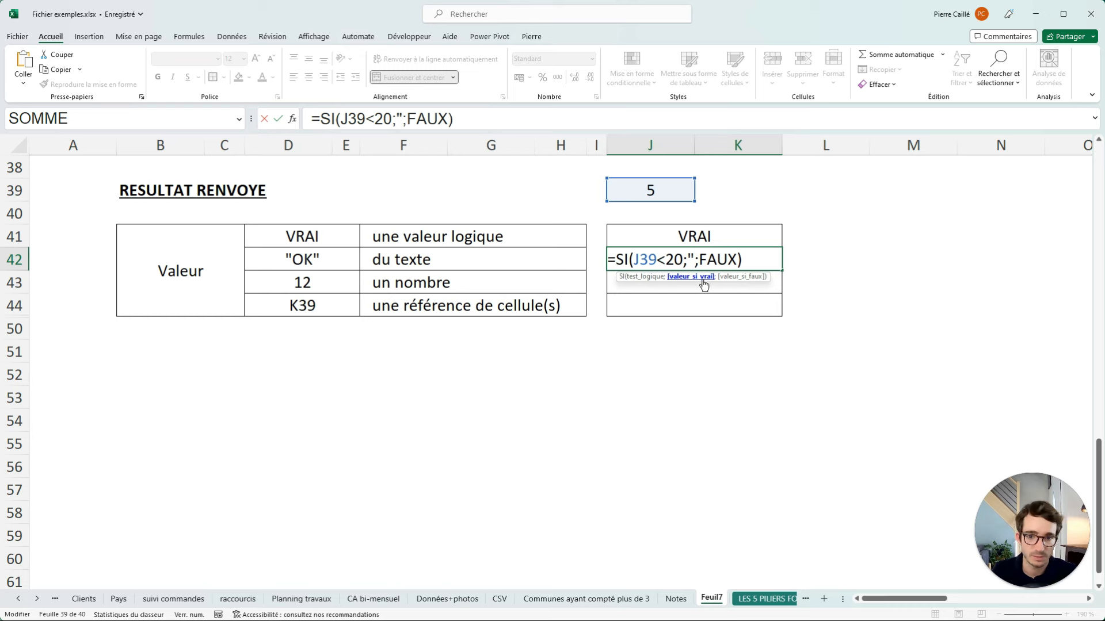
type("OK\"")
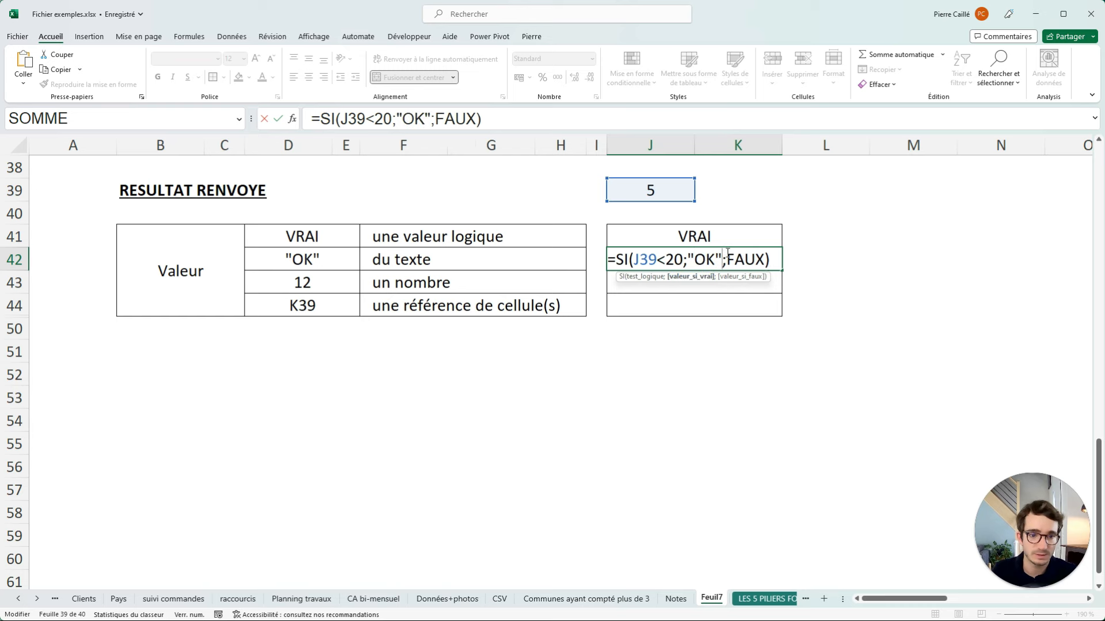
left_click_drag(724, 259, 760, 260)
type("\"Attention e")
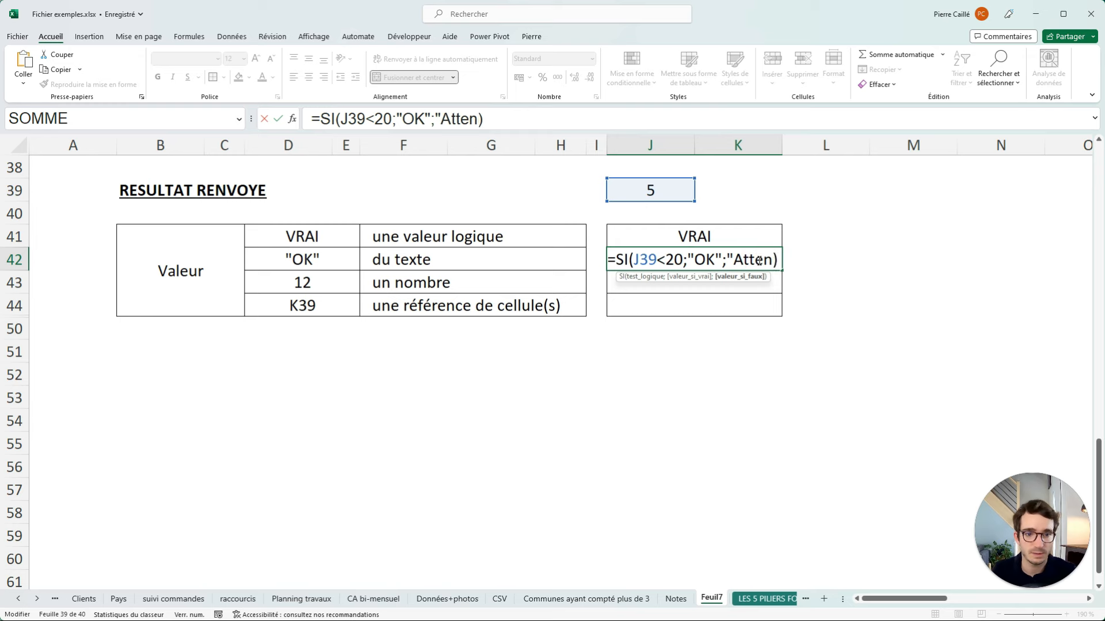
type("rreur\"")
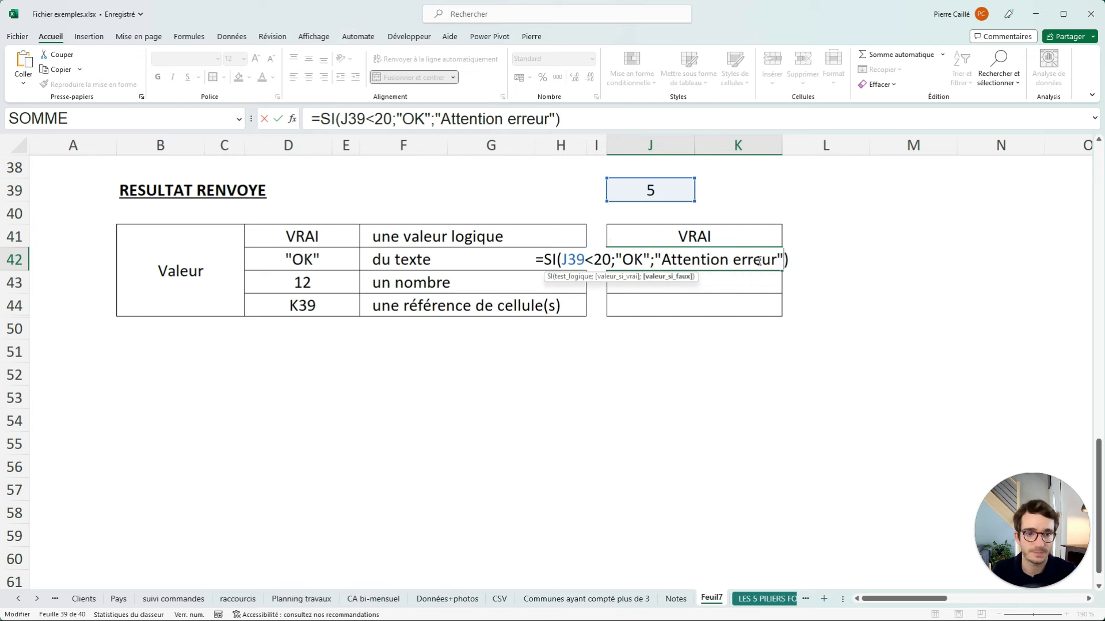
key("Return")
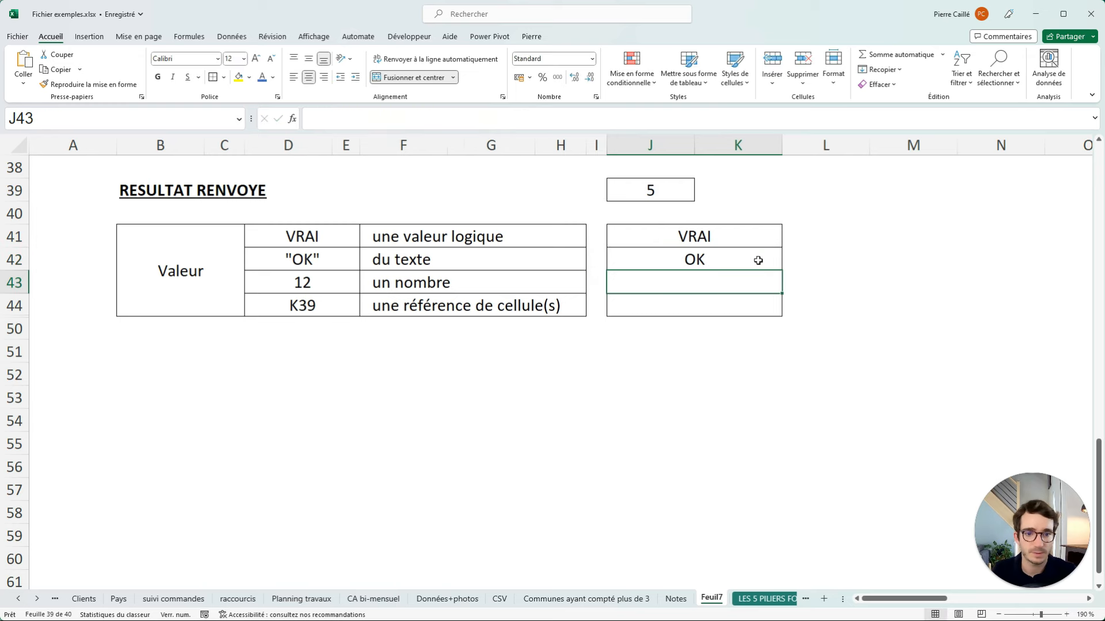
- Set the tested value in J39 to 35
left_click(671, 195)
type("35")
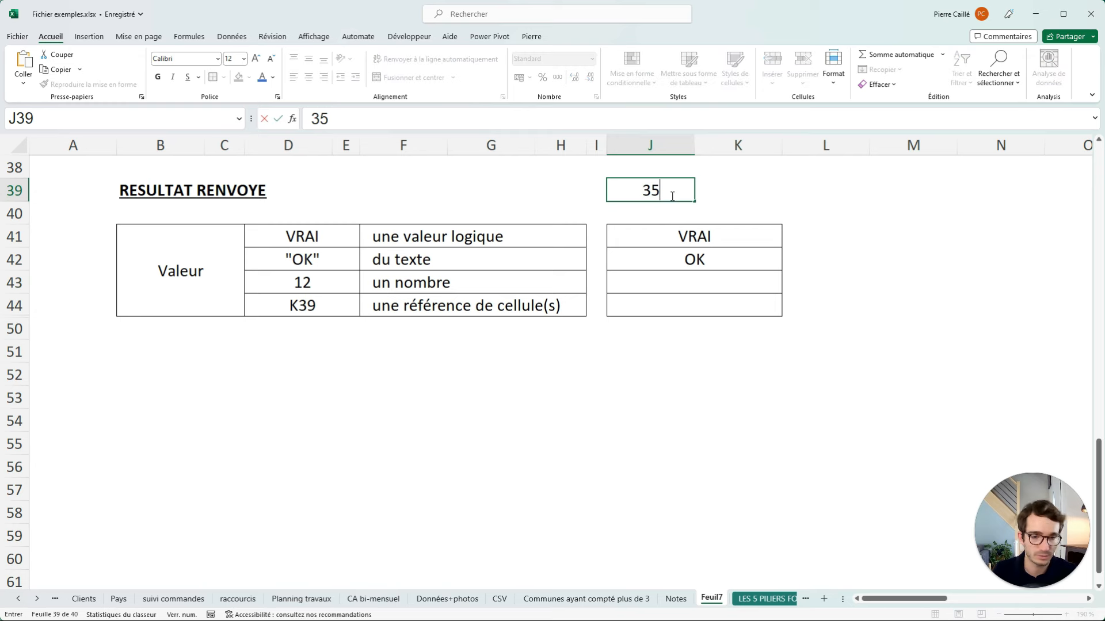
key("Return")
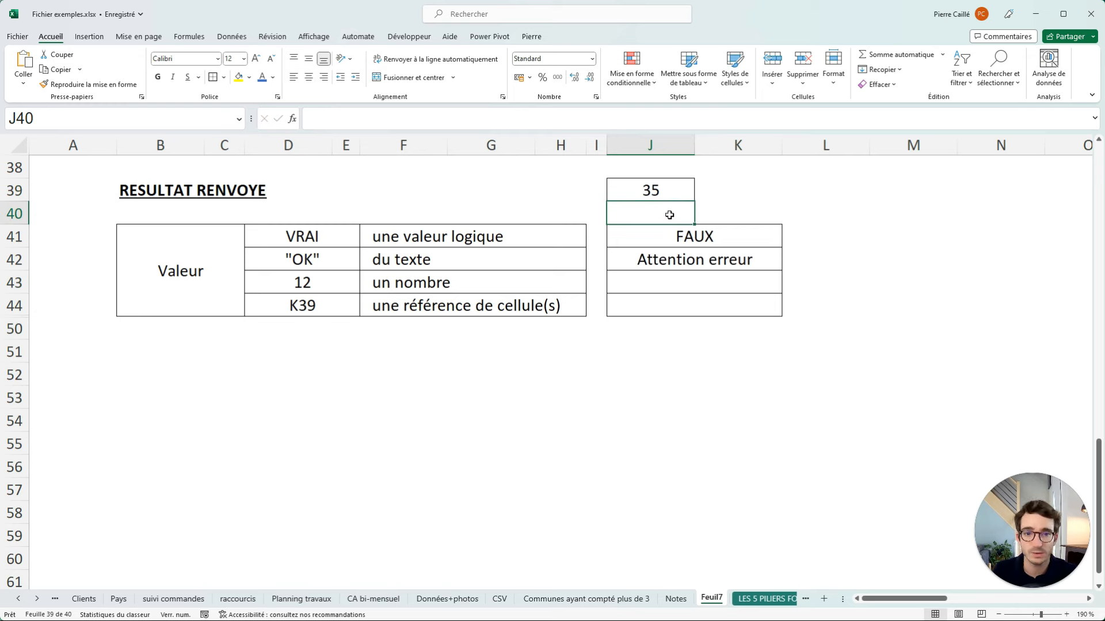
- In J43, reuse the copied SI formula and return the numbers 10 when true and 100 when false: =SI(J39<20;10;100)
left_click(661, 285)
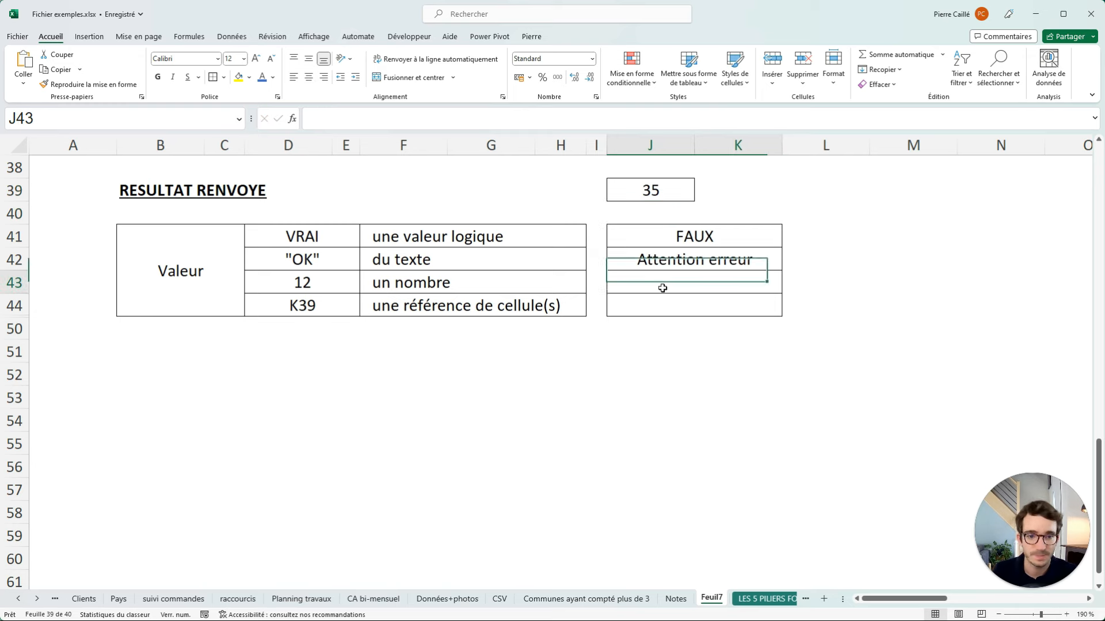
double_click(667, 285)
key("ctrl+v")
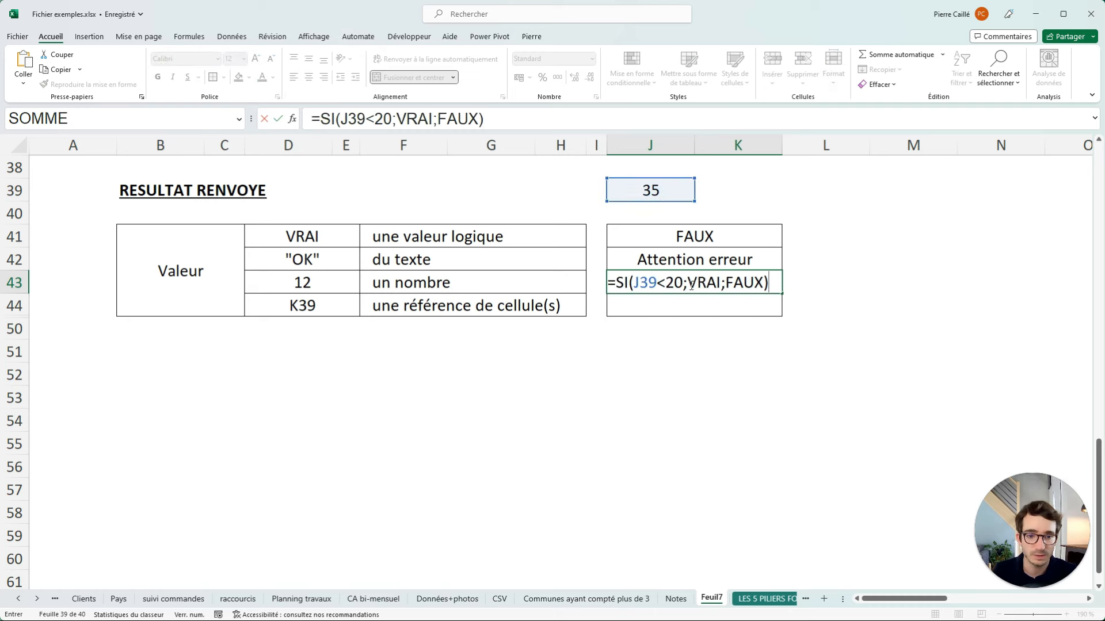
left_click_drag(692, 286, 748, 282)
type("10")
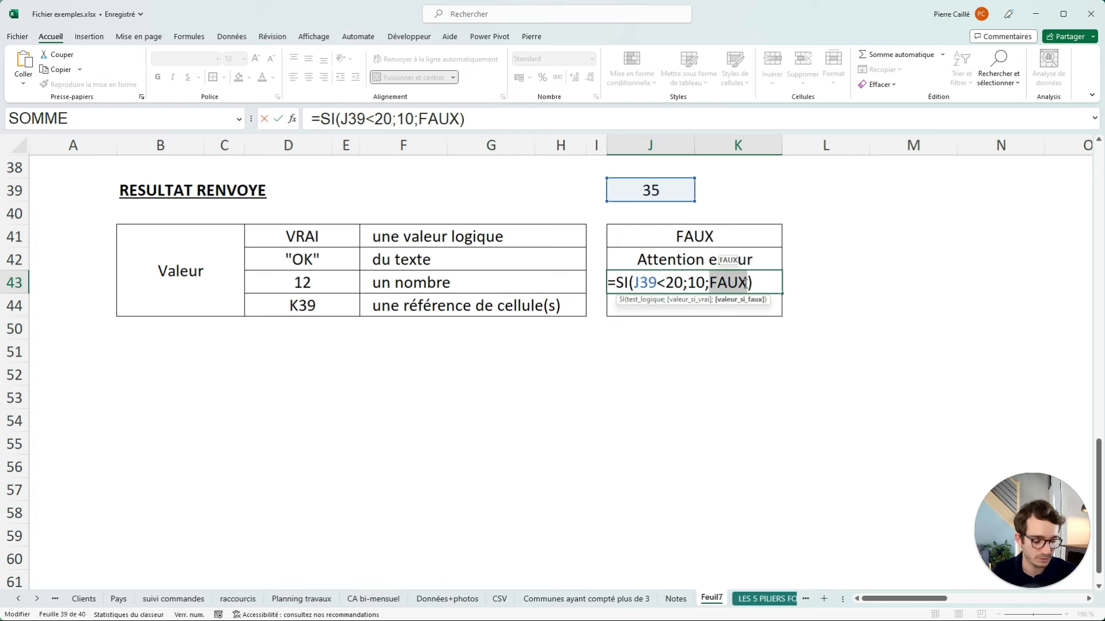
type("100")
key("Return")
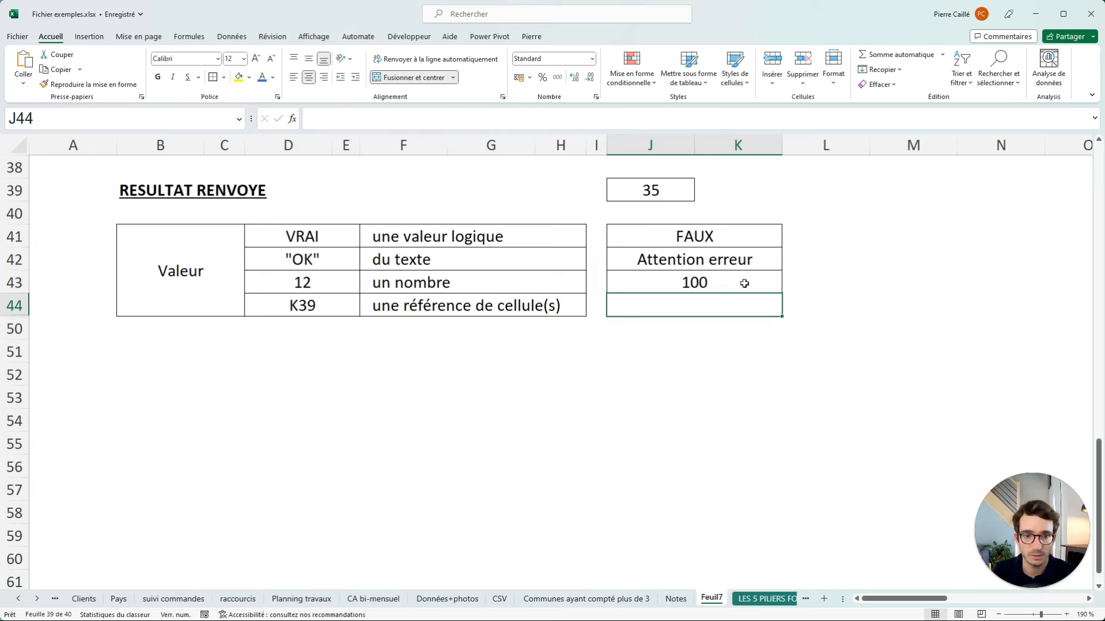
- Change the tested value in J39 to 5 to try the number result of the J43 formula
left_click(711, 282)
left_click(665, 191)
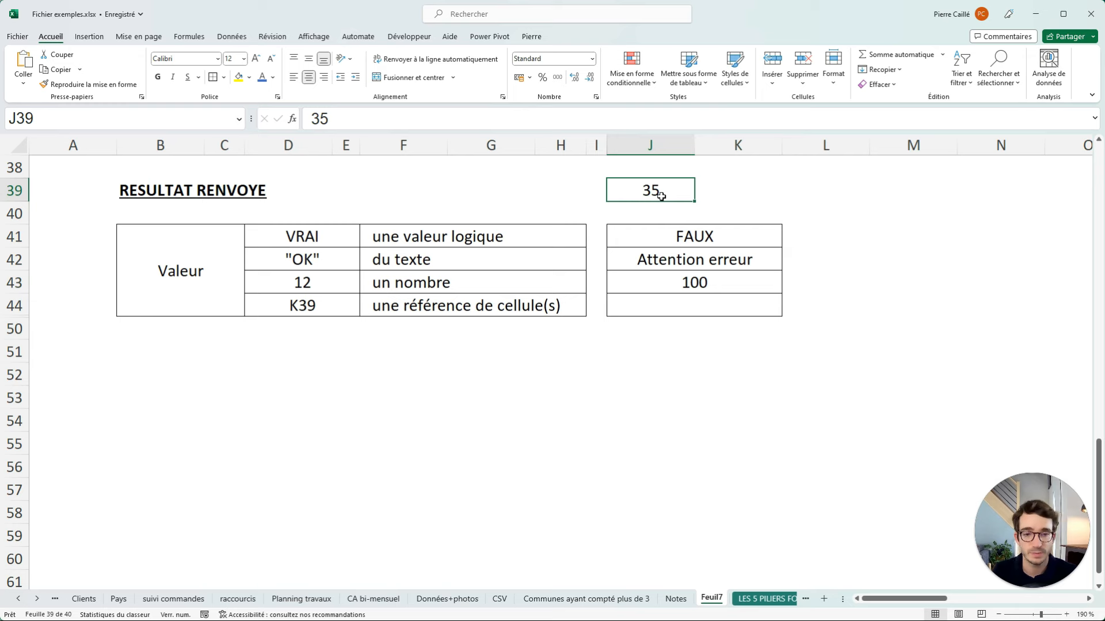
type("5")
key("Return")
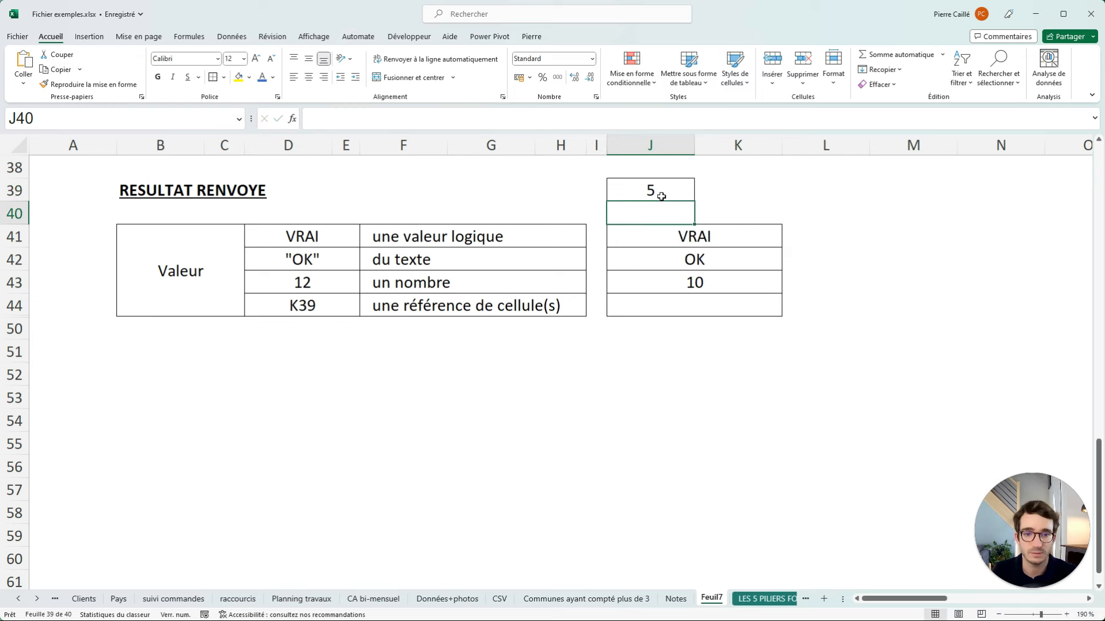
- Copy cell J39 into K39 and replace the pasted value with a first name
left_click(665, 304)
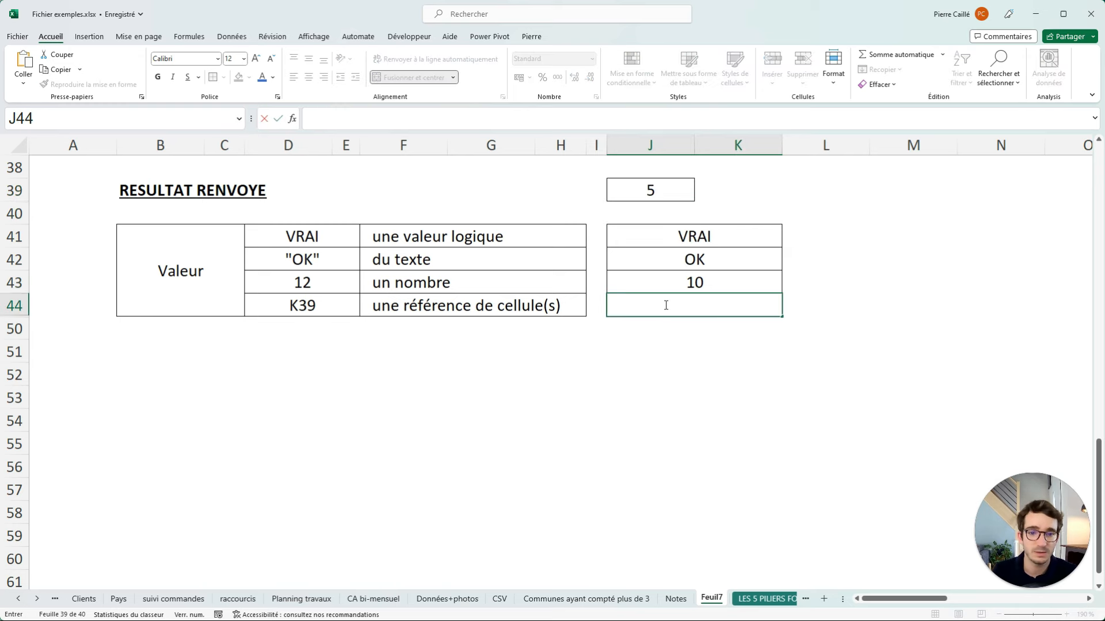
left_click(684, 186)
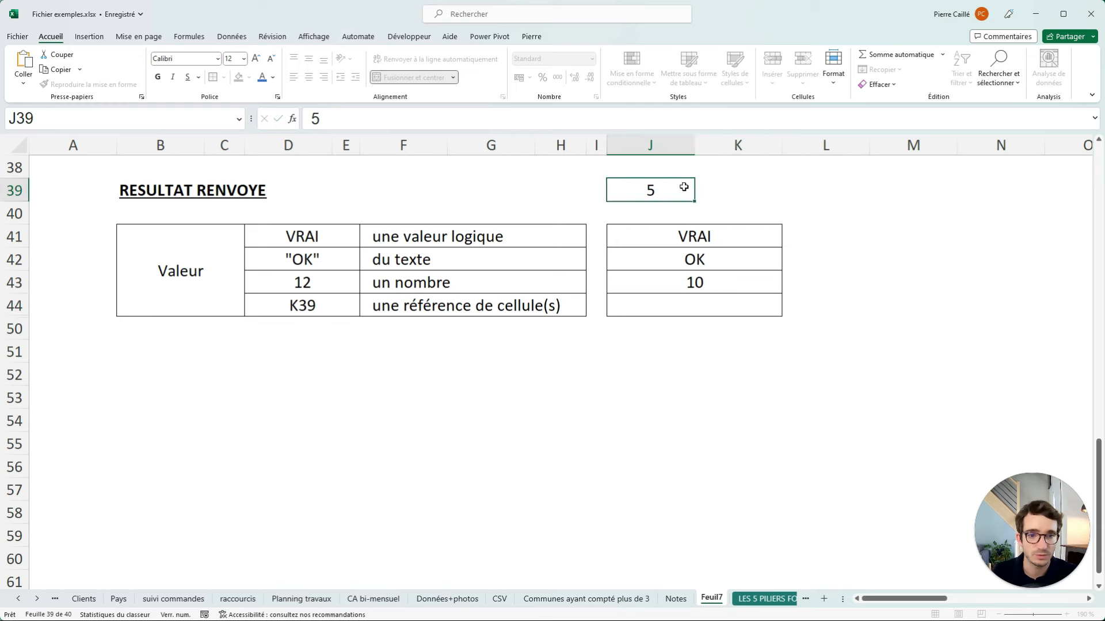
key("ctrl+c")
left_click(729, 187)
key("ctrl+v")
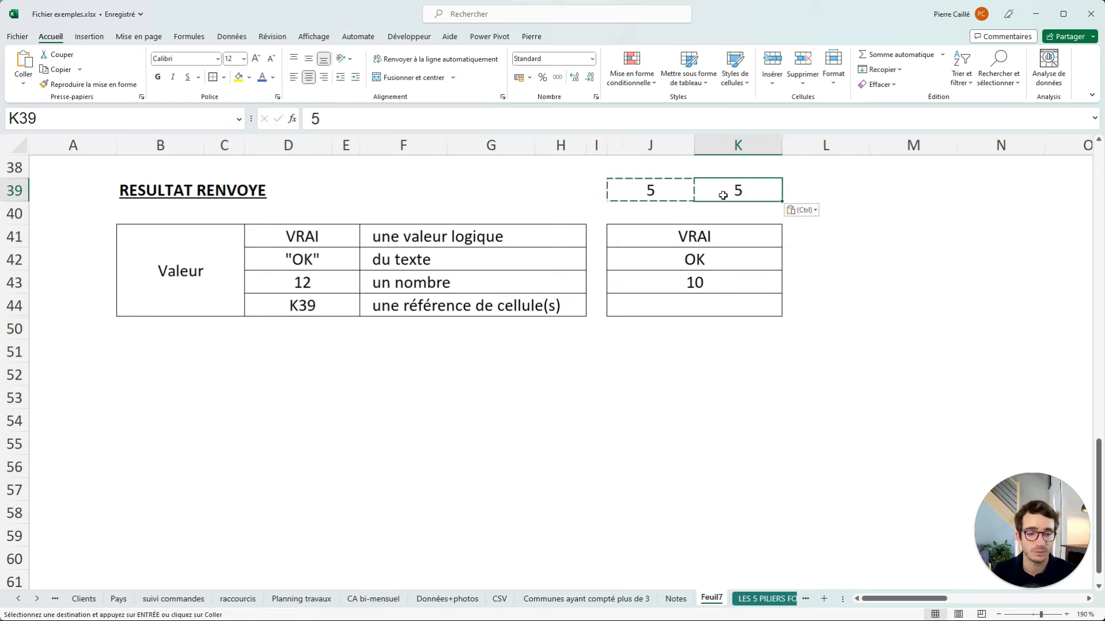
type("Jean")
key("Return")
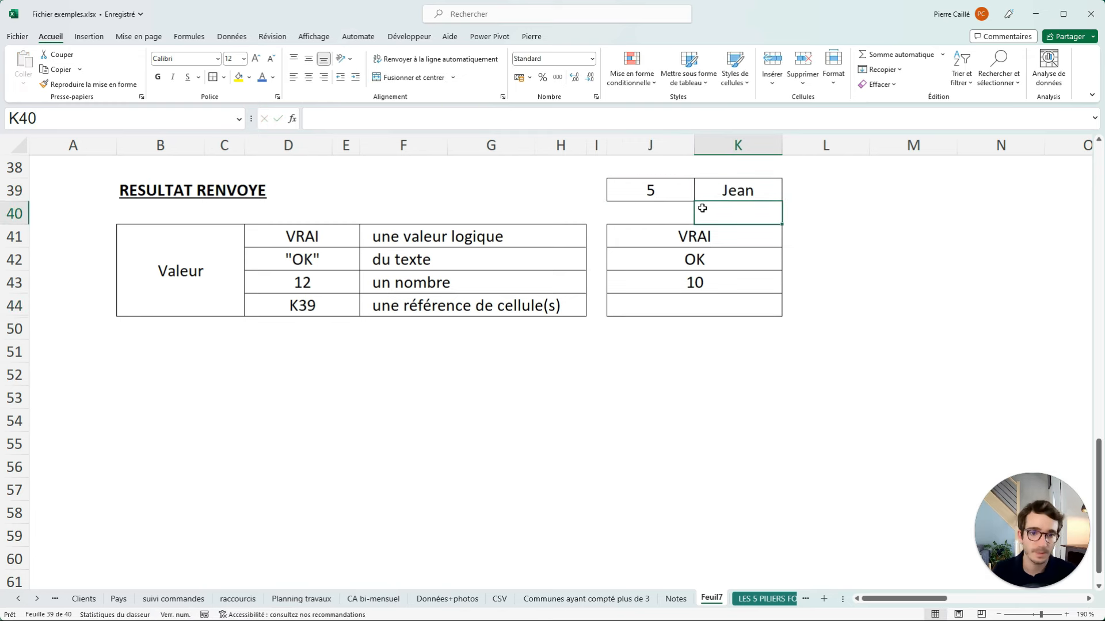
- Copy K39 into K40 and replace its content with a different first name
left_click(723, 197)
key("ctrl+c")
left_click(719, 212)
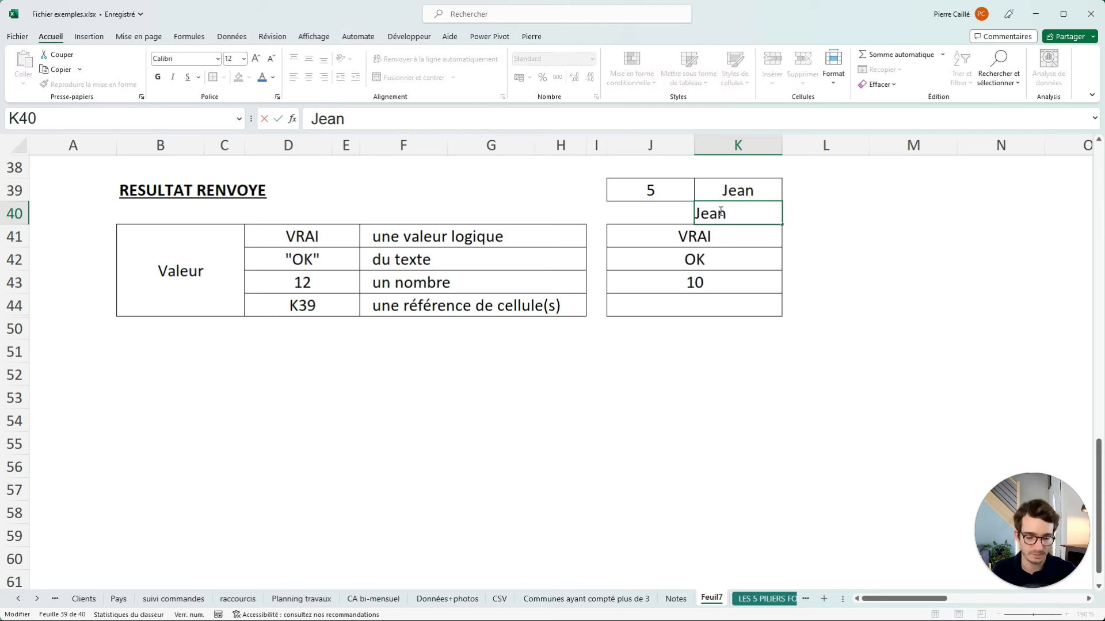
type("M")
type("arie")
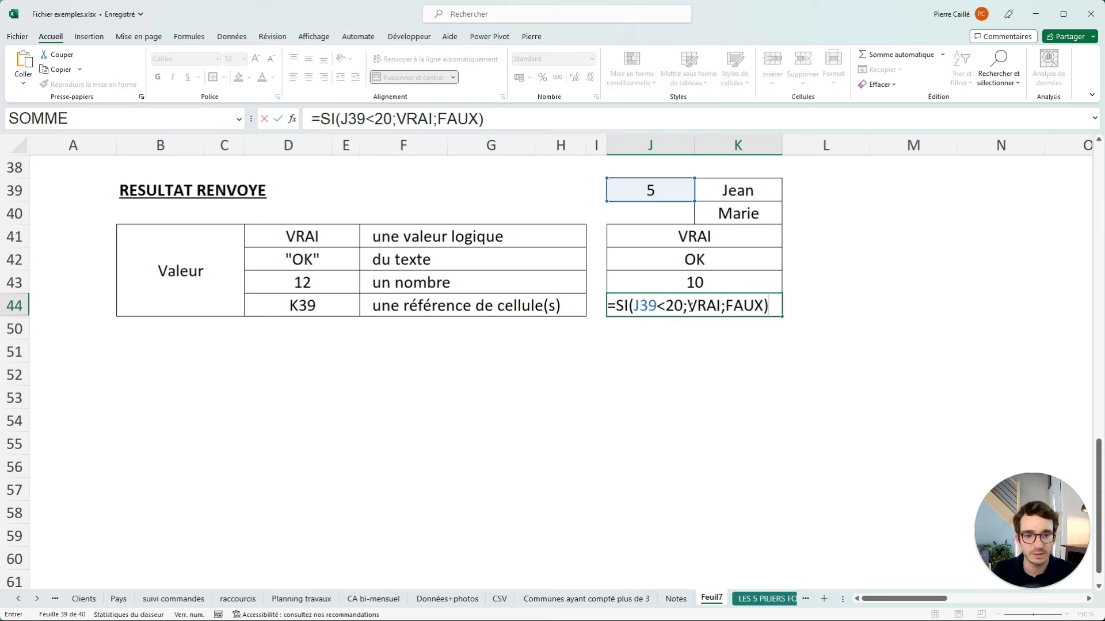
- In J44, make the copied SI formula return cell references: =SI(J39<20;K39;K40)
left_click_drag(690, 306, 723, 306)
key("Delete")
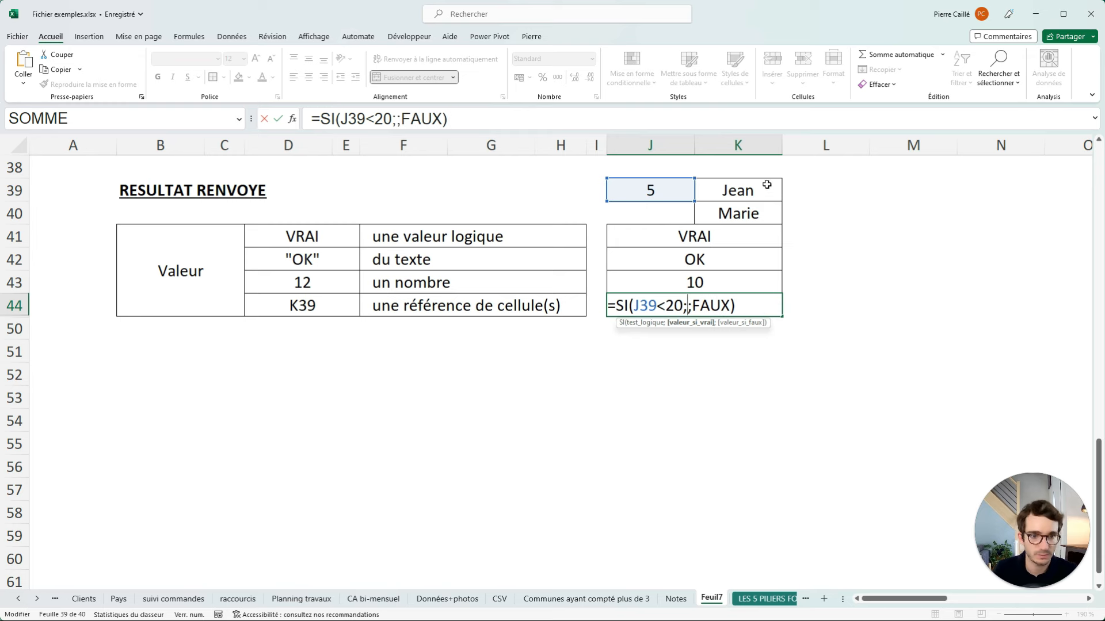
left_click(748, 188)
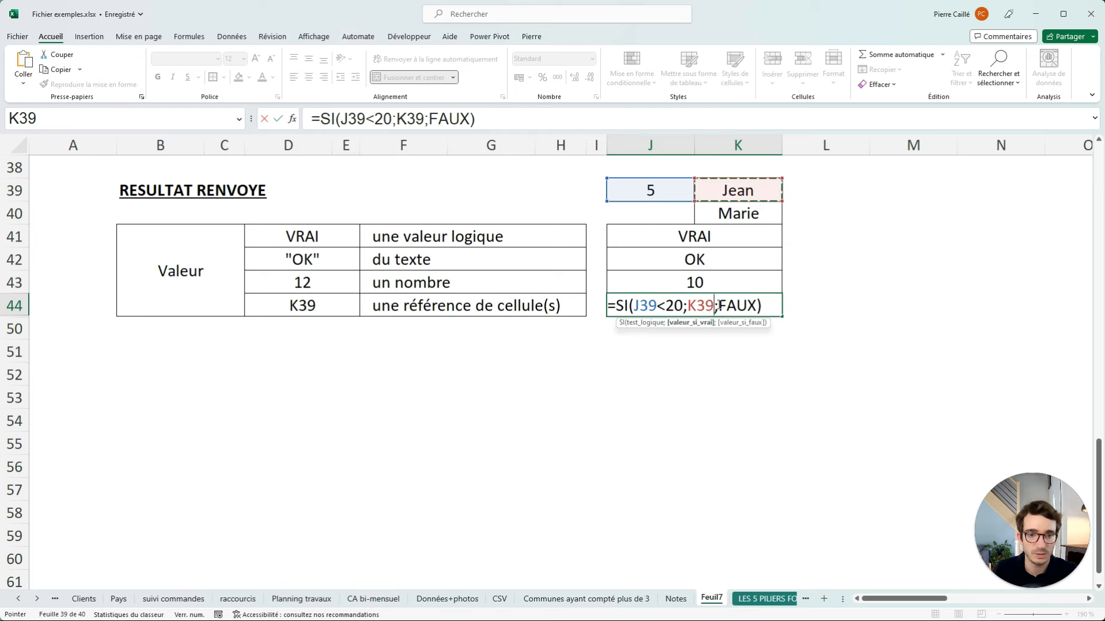
left_click_drag(719, 305, 758, 306)
left_click(741, 215)
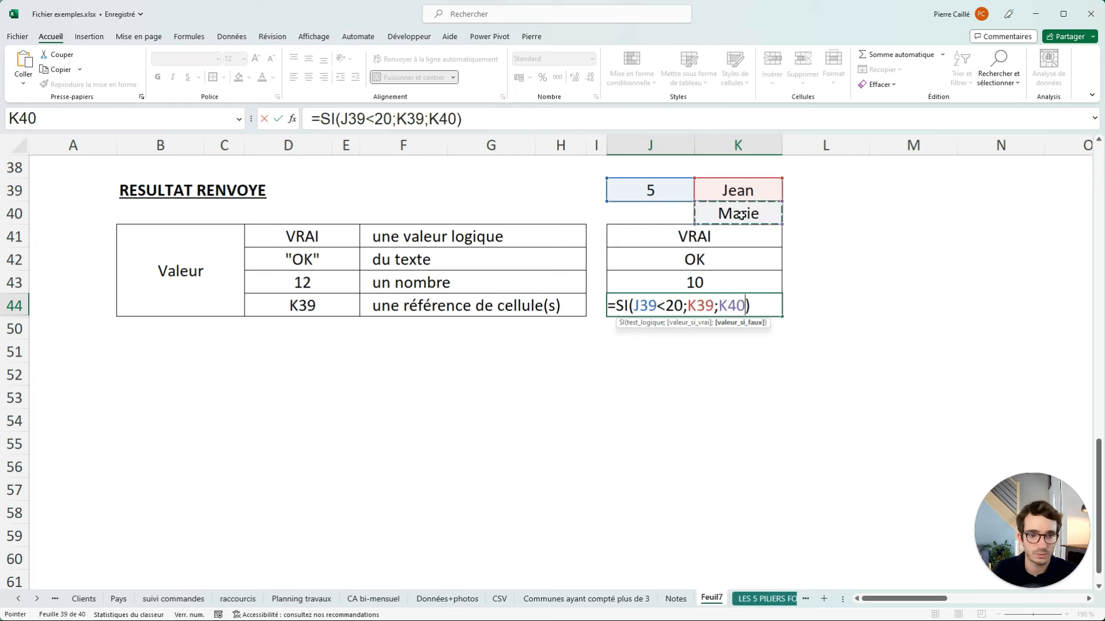
key("Return")
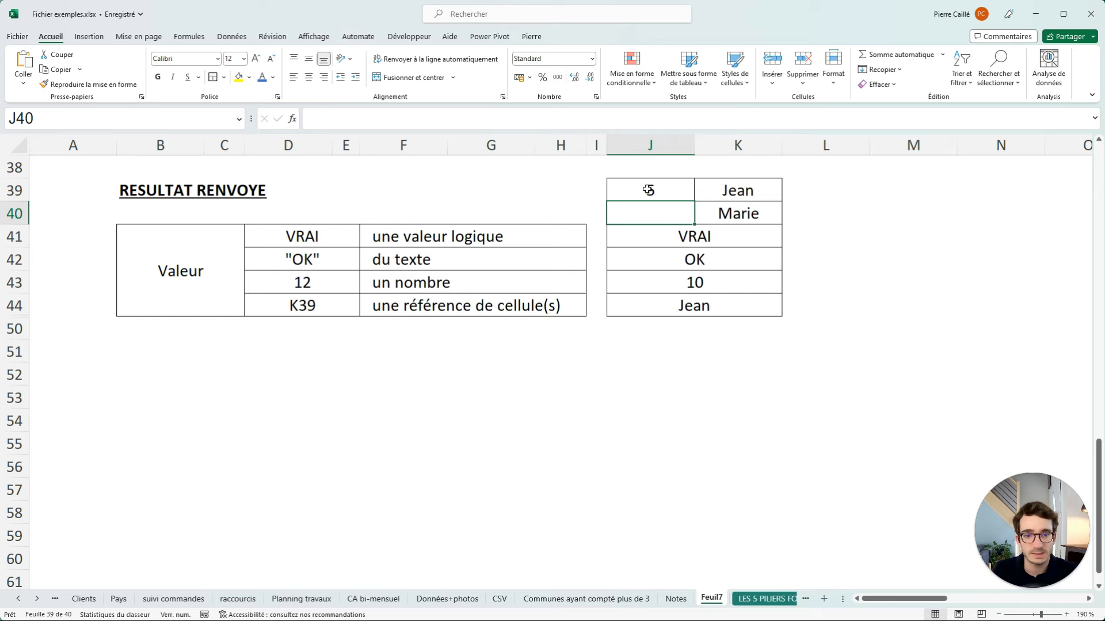
- Set J39 to 35 to test the cell reference result of the J44 formula
left_click(736, 192)
left_click(667, 191)
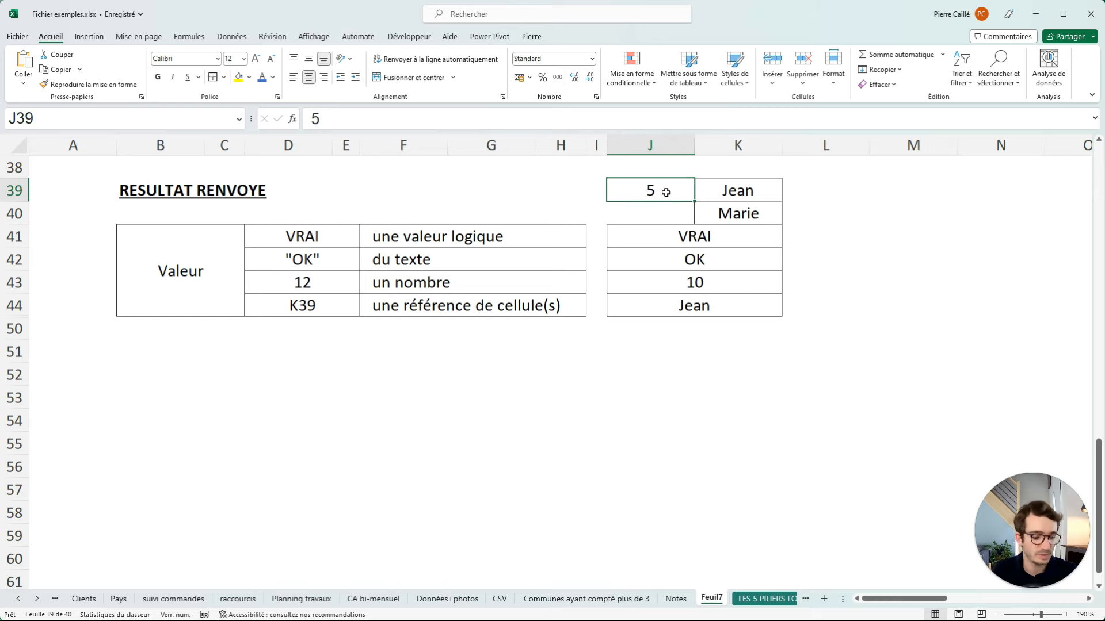
type("35")
key("Return")
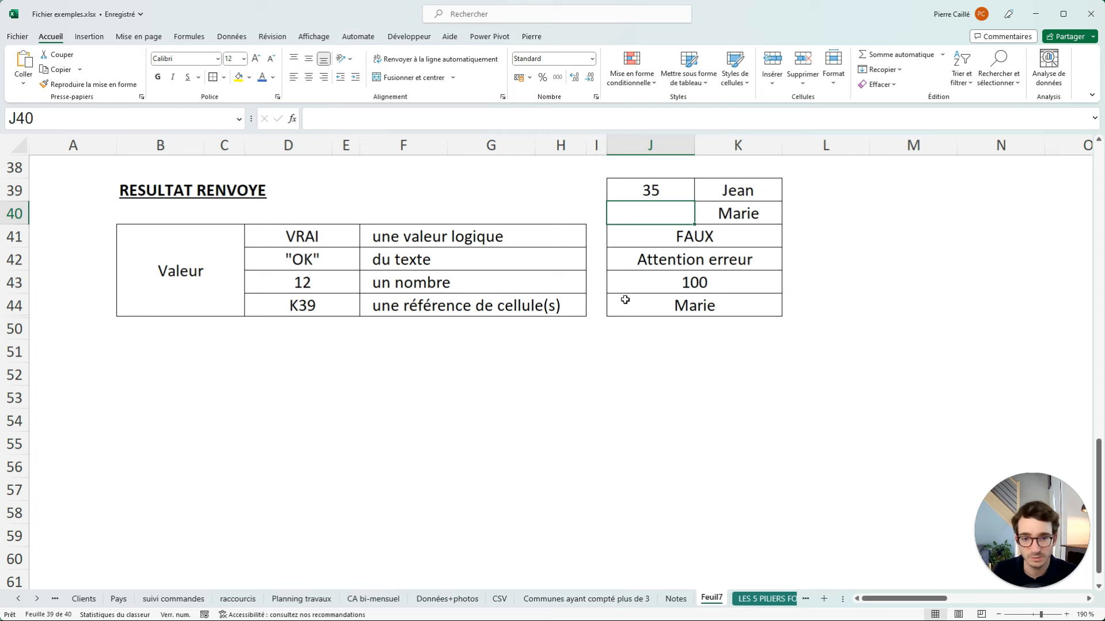
- Replace the first name in K40 with the number 25
left_click(736, 192)
left_click(734, 208)
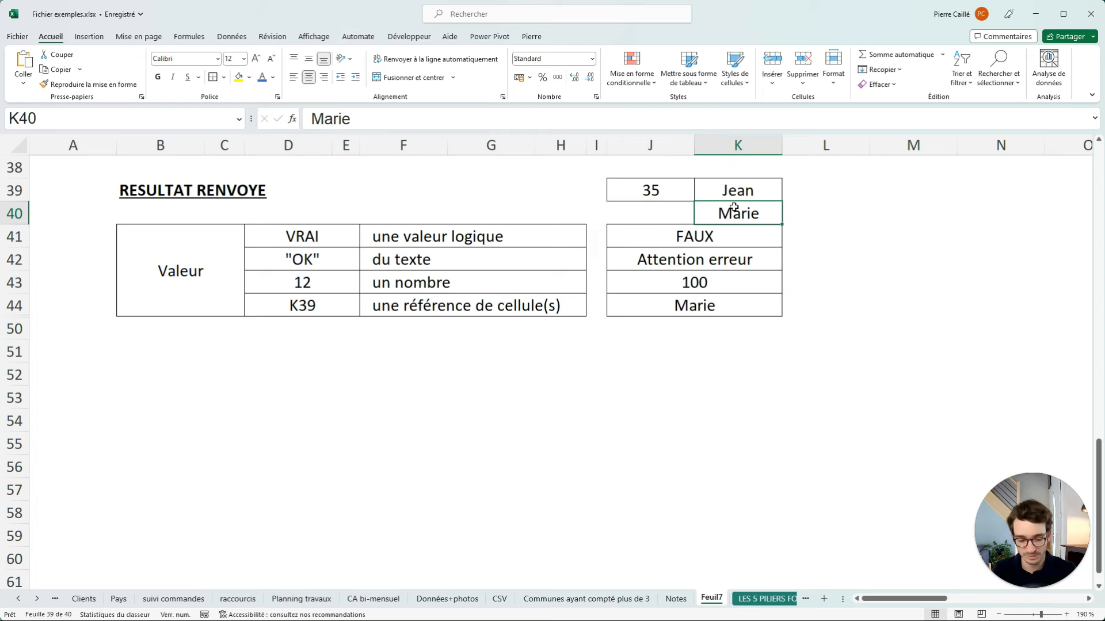
type("25")
key("Return")
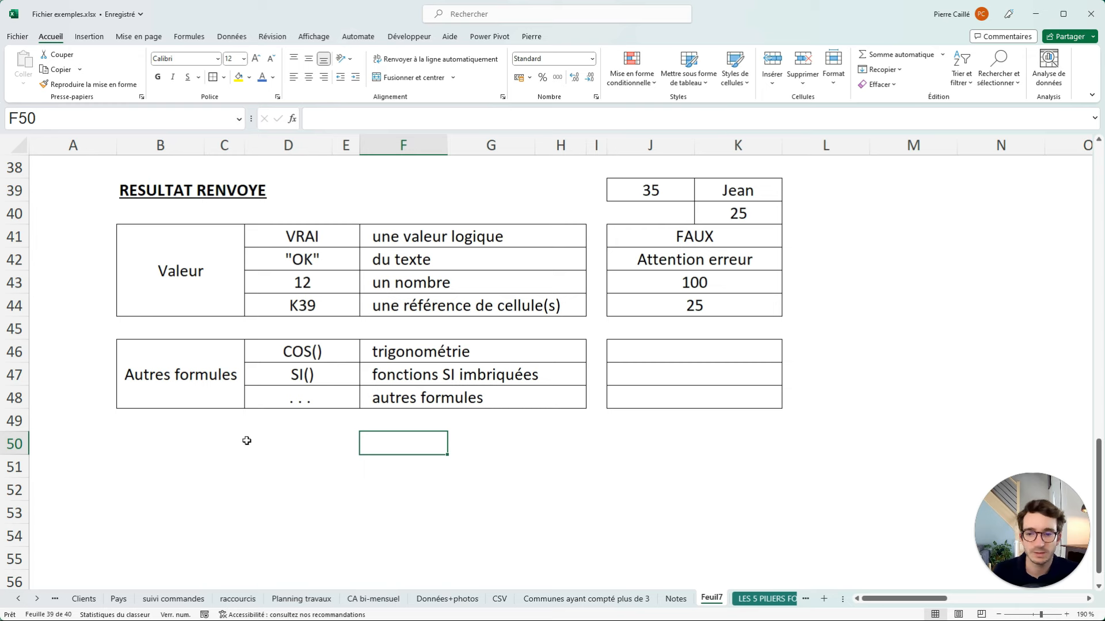
- In J46, on the trigonométrie row, enter =SI(J39<20;COS(J39);RACINE(J39)) so the SI function returns other formulas
left_click(684, 353)
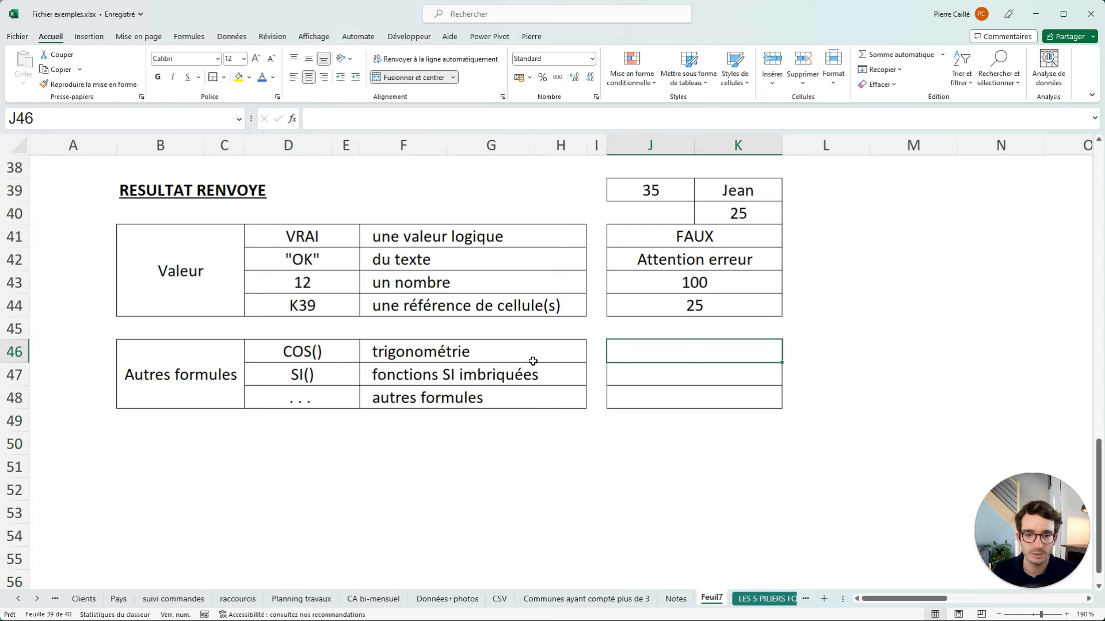
type("=SI(J39<20;VRAI;FAUX)")
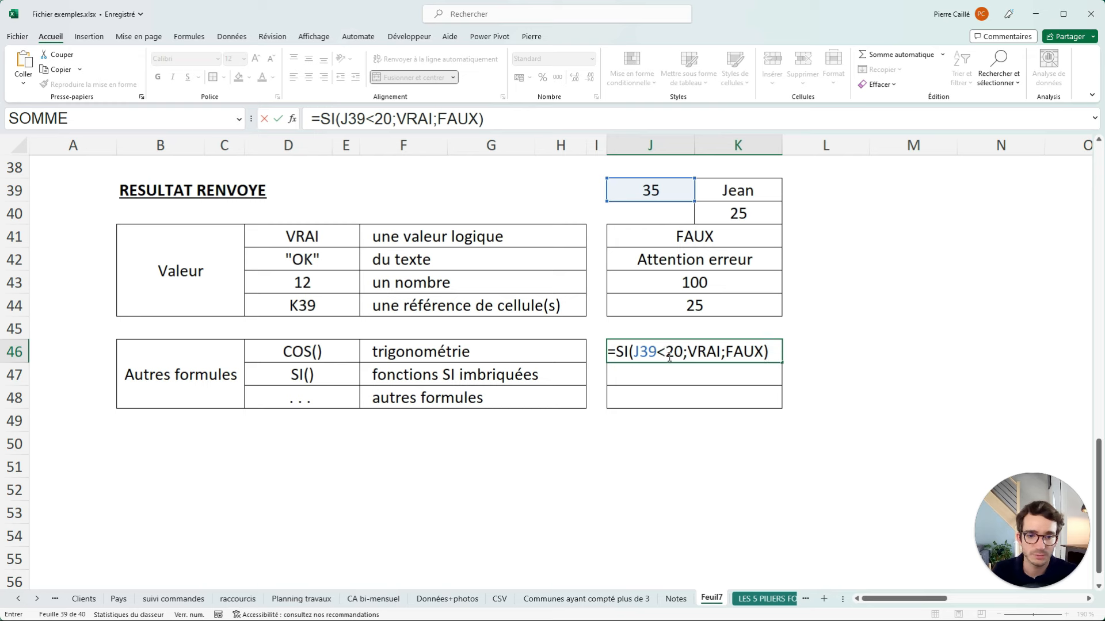
left_click_drag(686, 352, 722, 355)
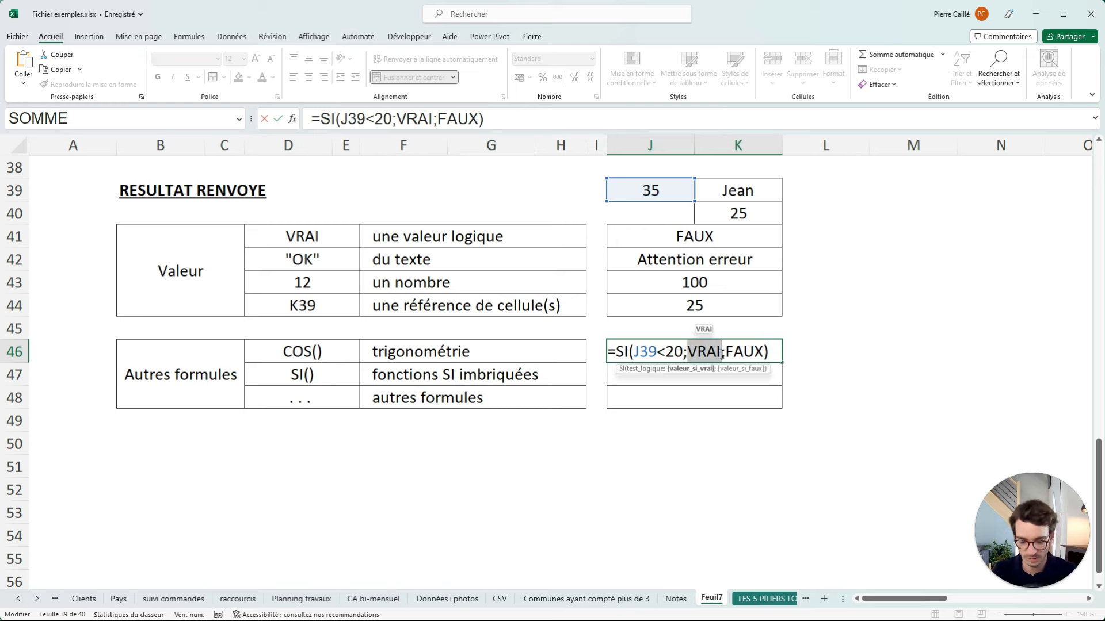
type("COS(")
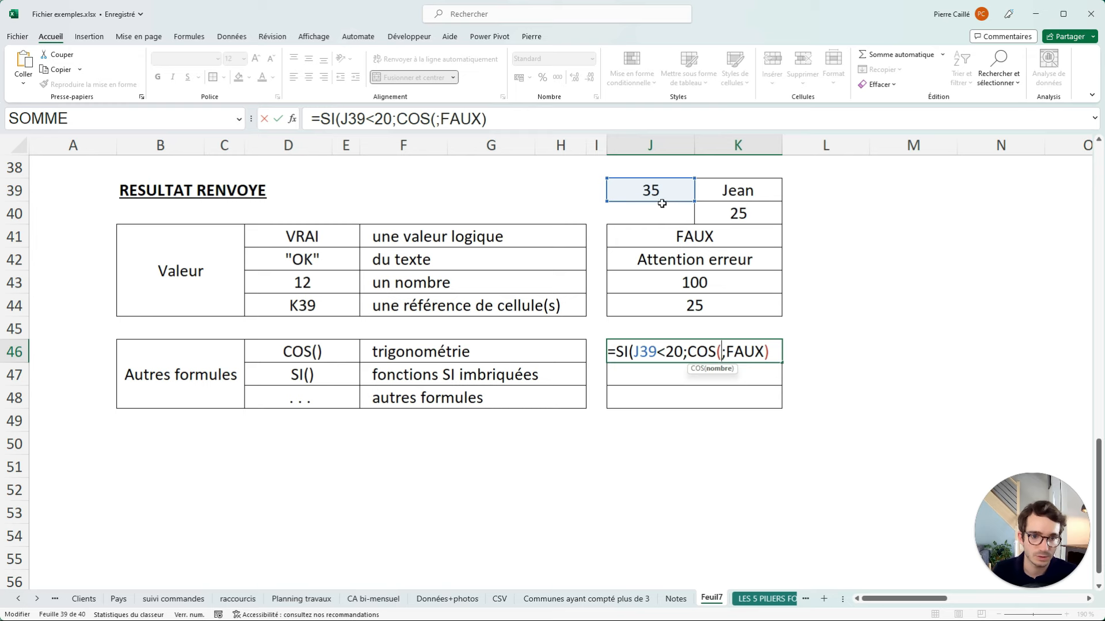
left_click(659, 194)
type(")")
double_click(754, 352)
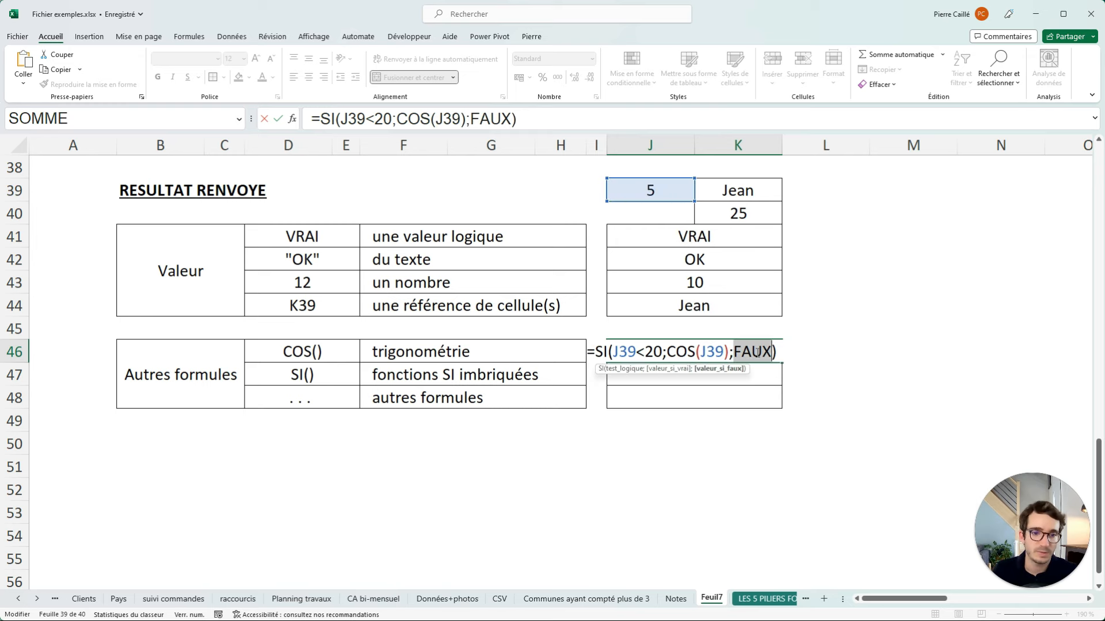
type("RACINE(")
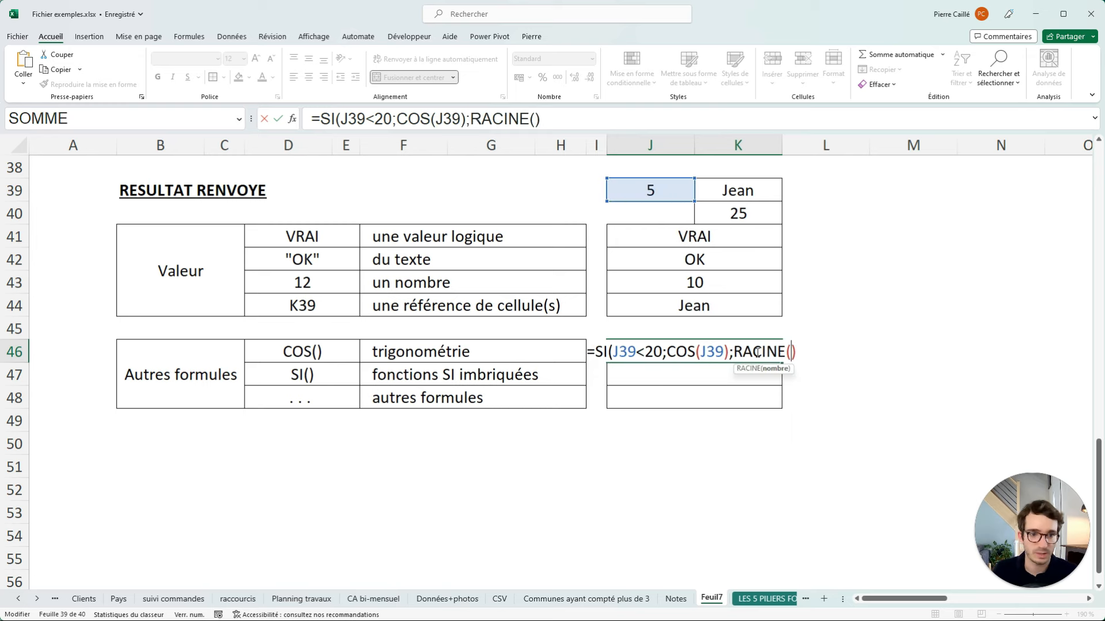
left_click(652, 190)
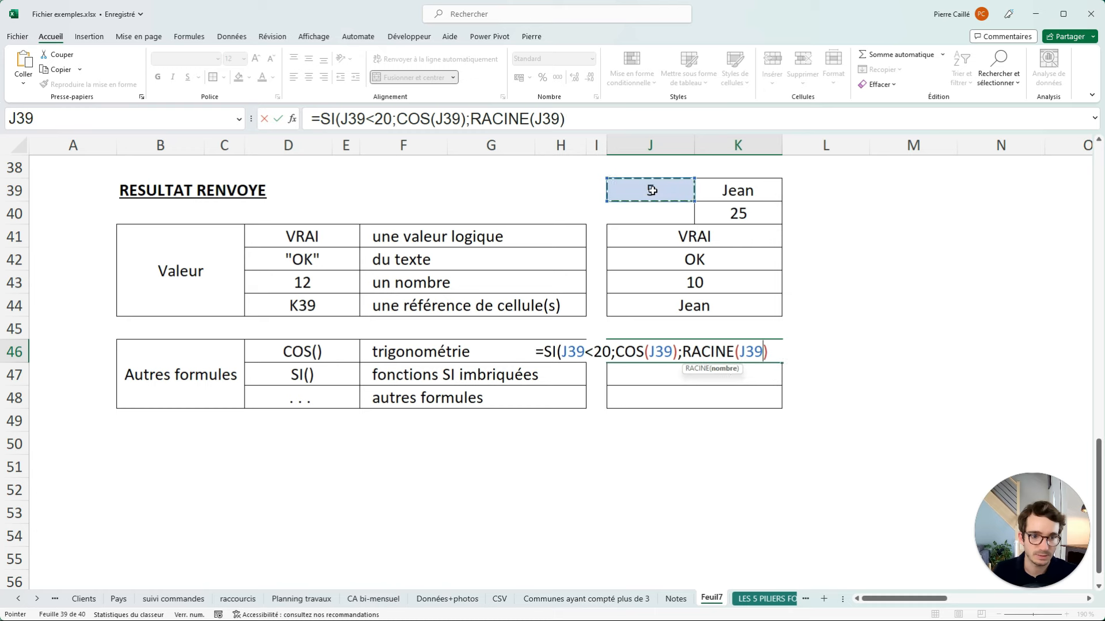
type(")")
key("Return")
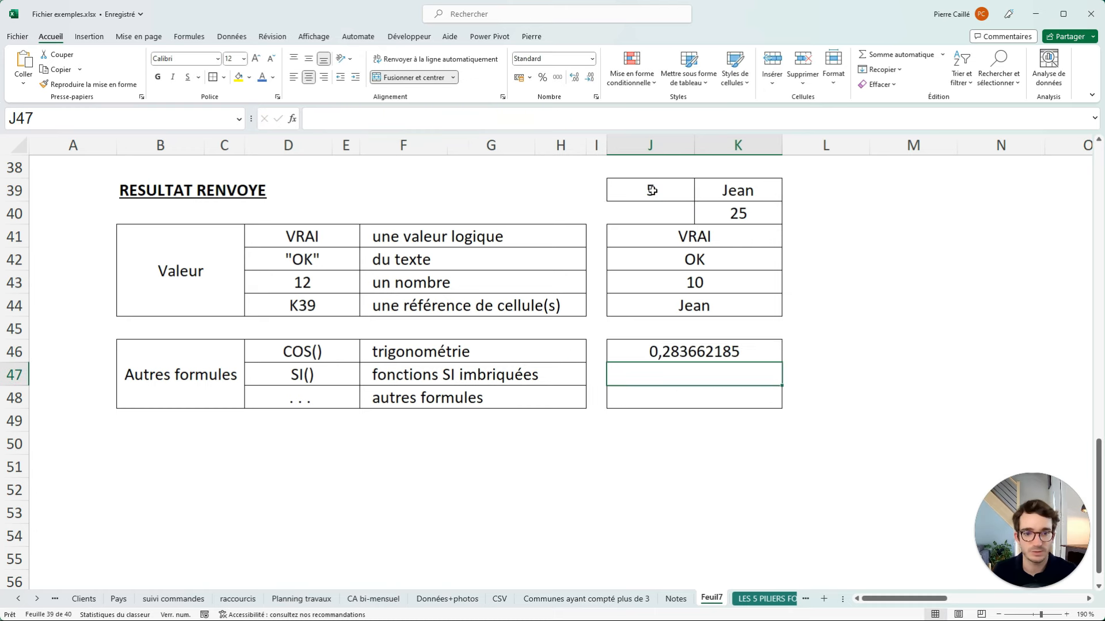
- Set the tested value in J39 to 25 and review the J46 formula
left_click(652, 190)
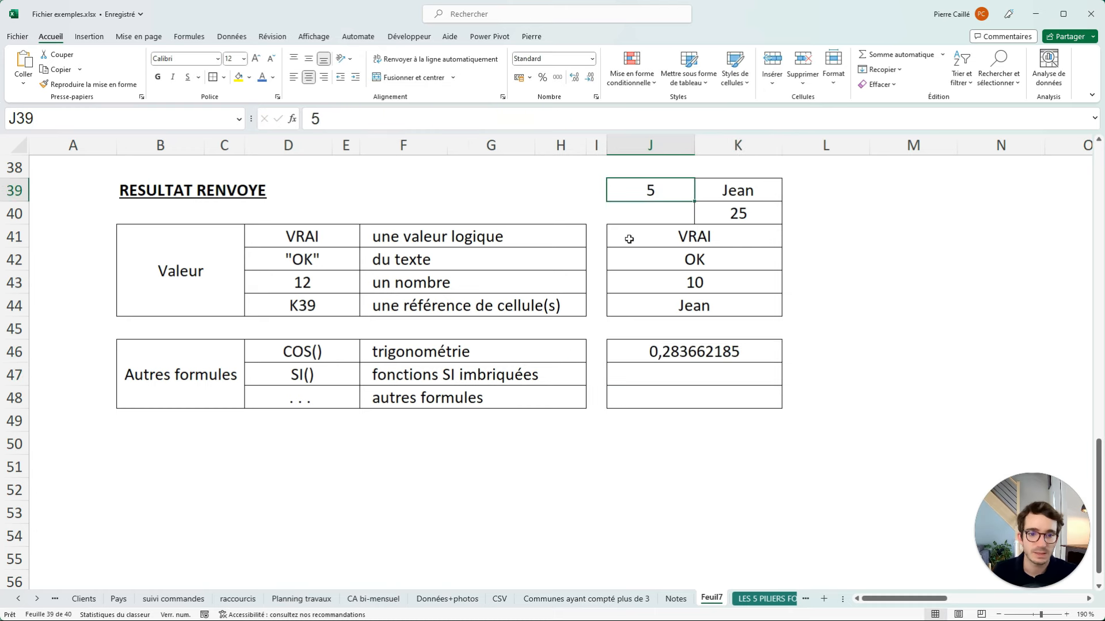
left_click(690, 355)
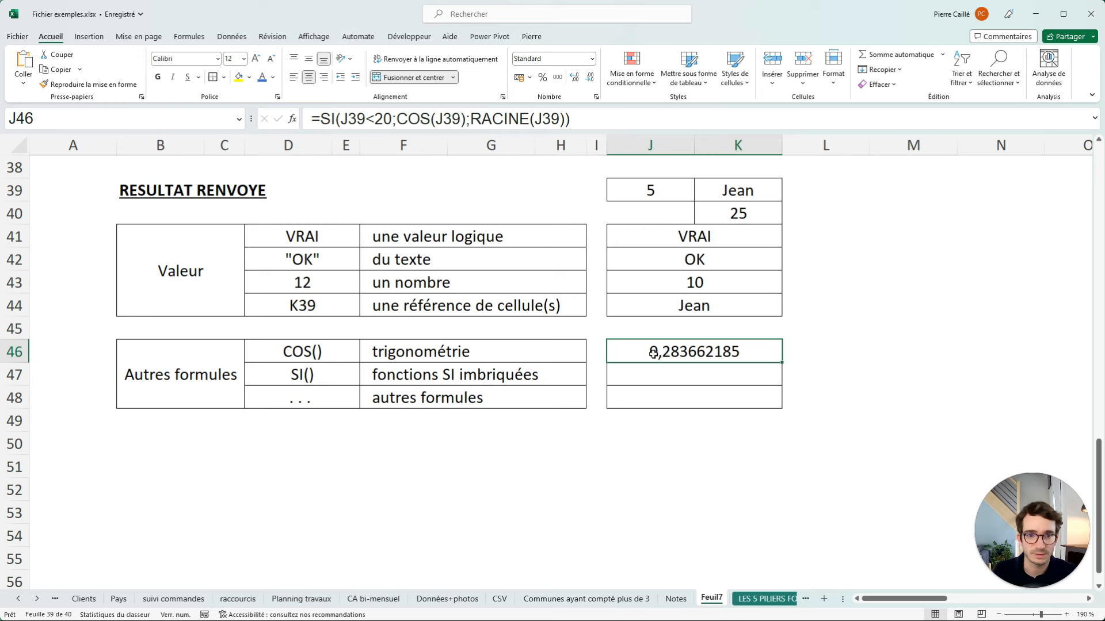
left_click(640, 191)
type("25")
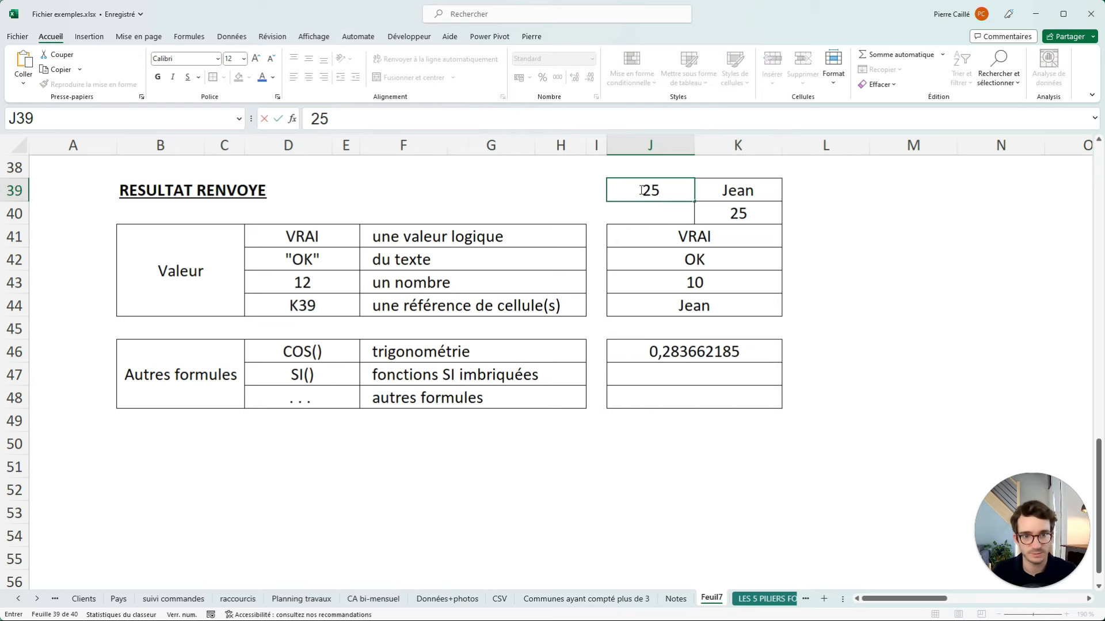
key("Return")
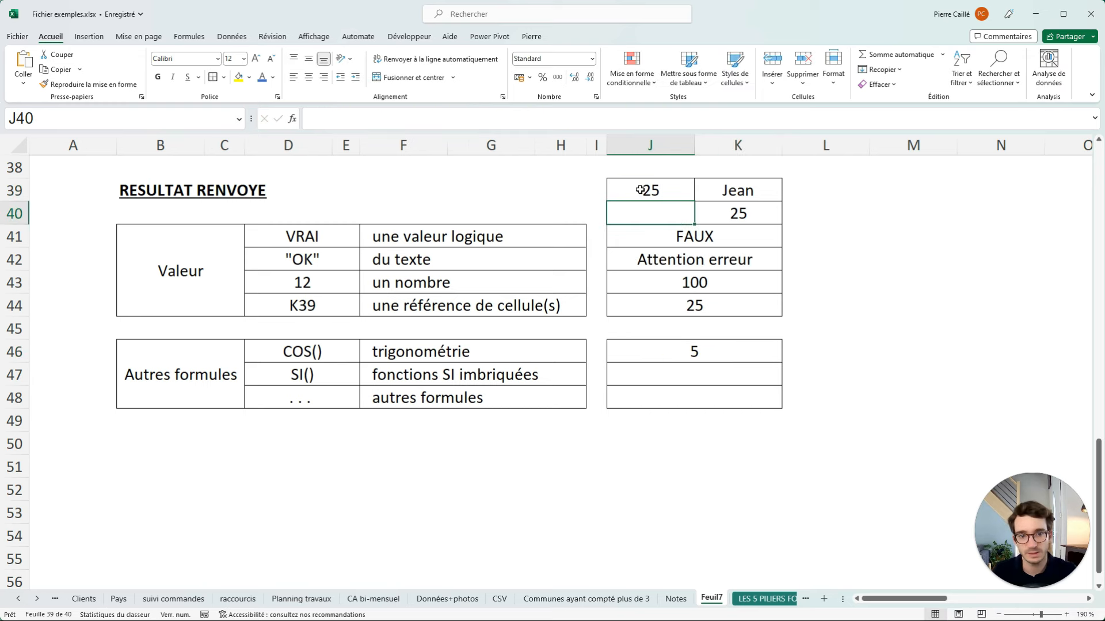
left_click(686, 358)
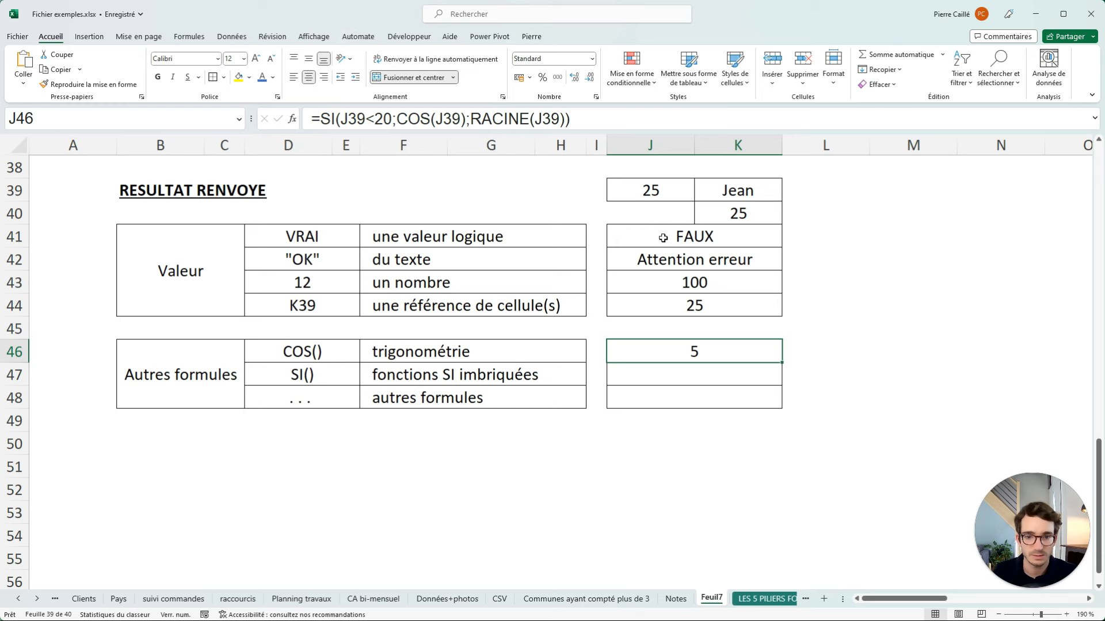
left_click(662, 371)
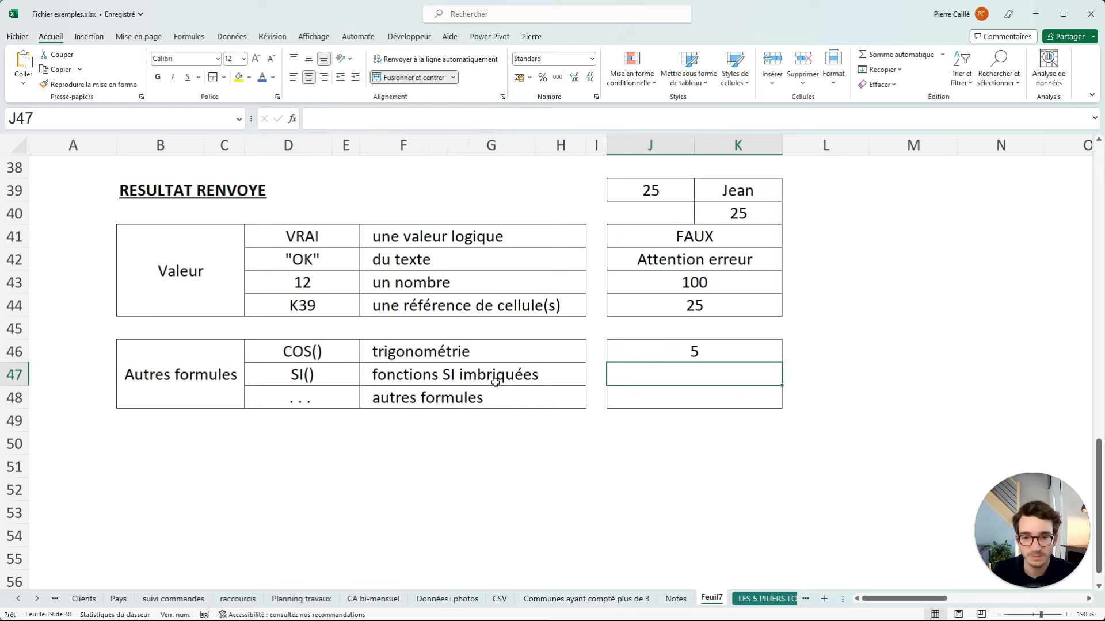
left_click(697, 403)
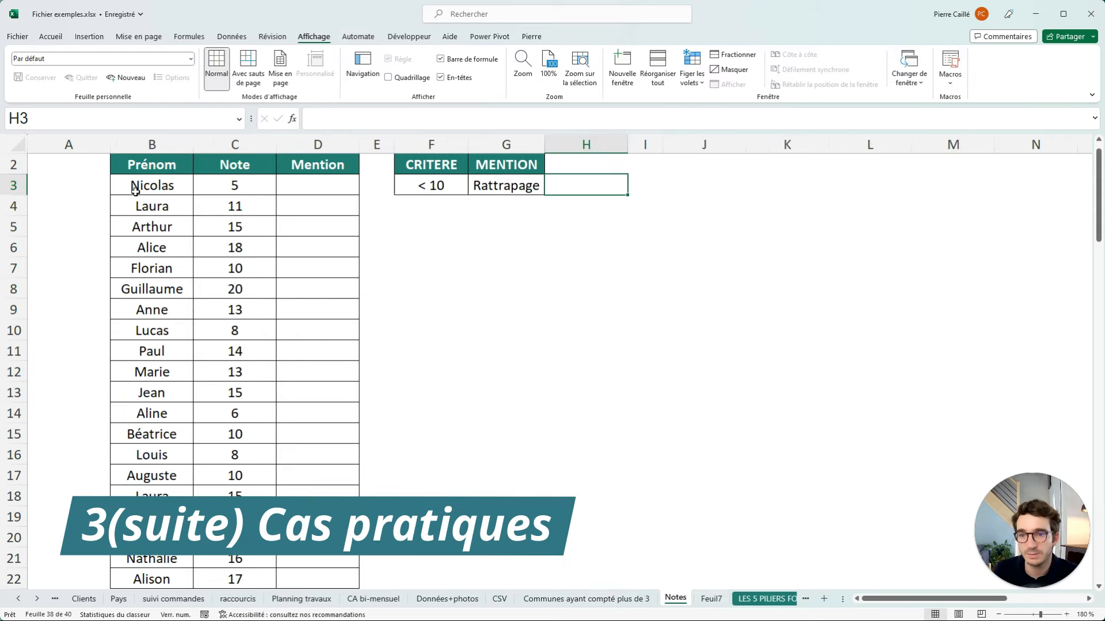
- On the Notes sheet, examine the Prénom and Note columns and the CRITERE/MENTION pair
left_click_drag(141, 184, 147, 476)
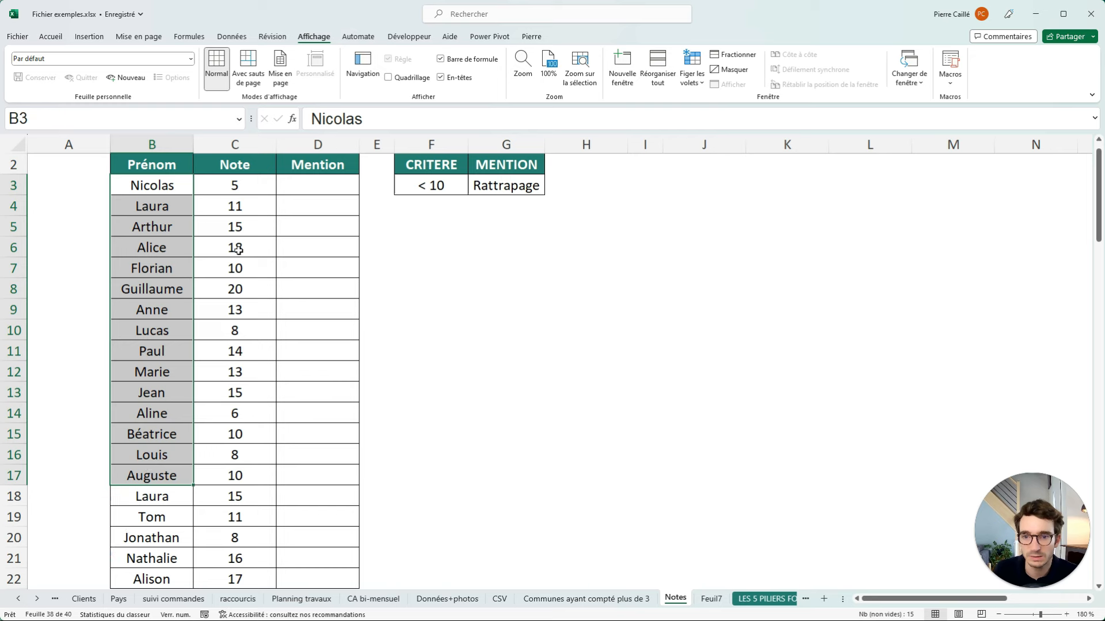
left_click_drag(235, 185, 250, 431)
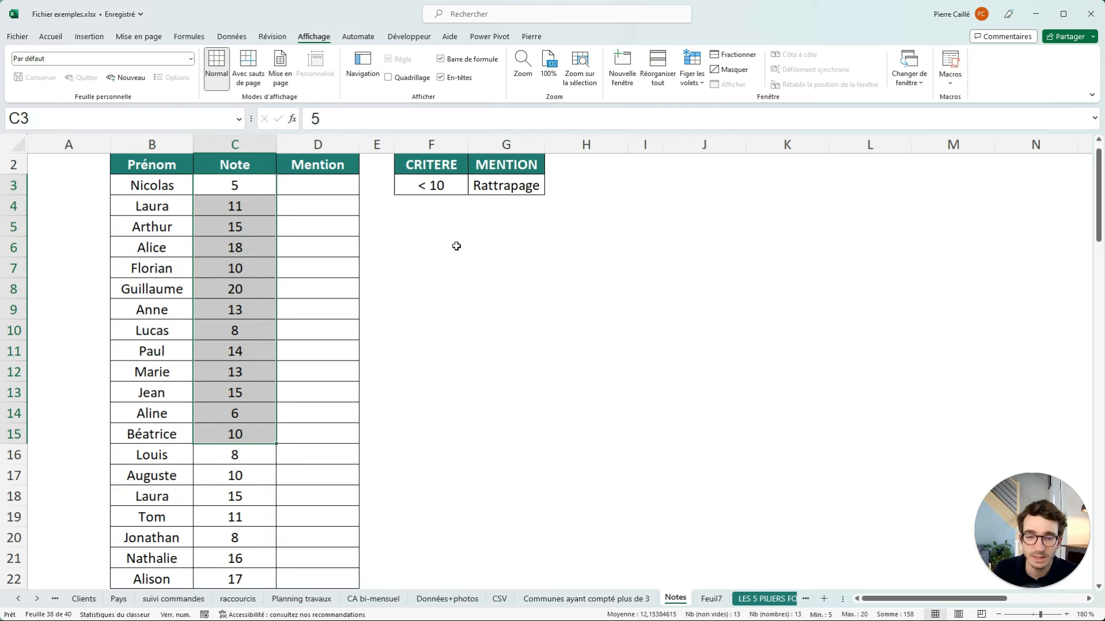
left_click_drag(443, 189, 484, 187)
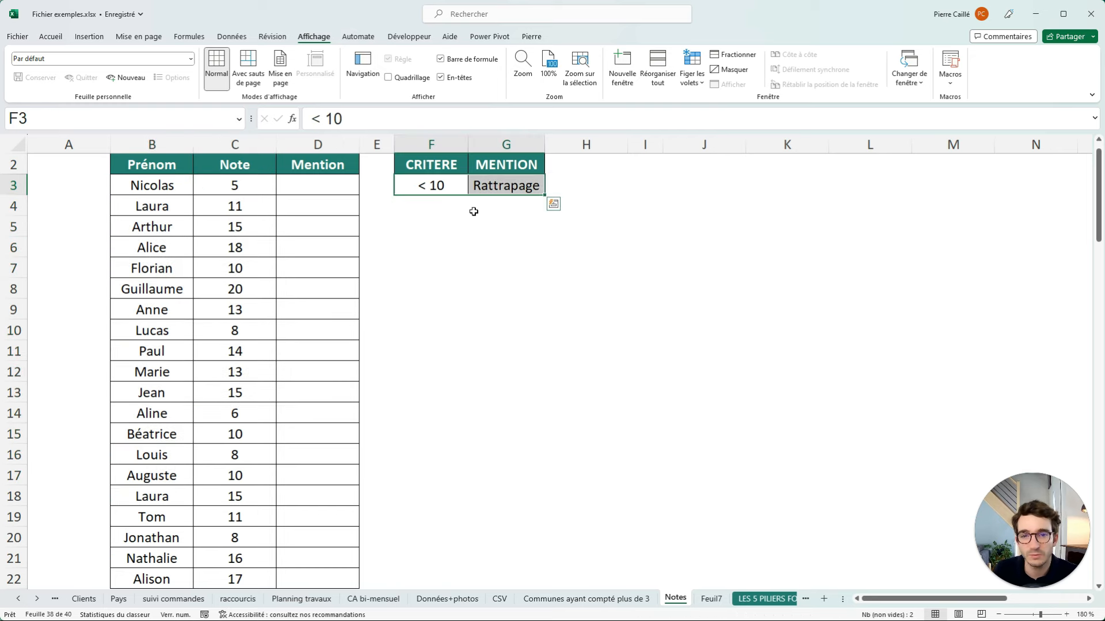
left_click(411, 186)
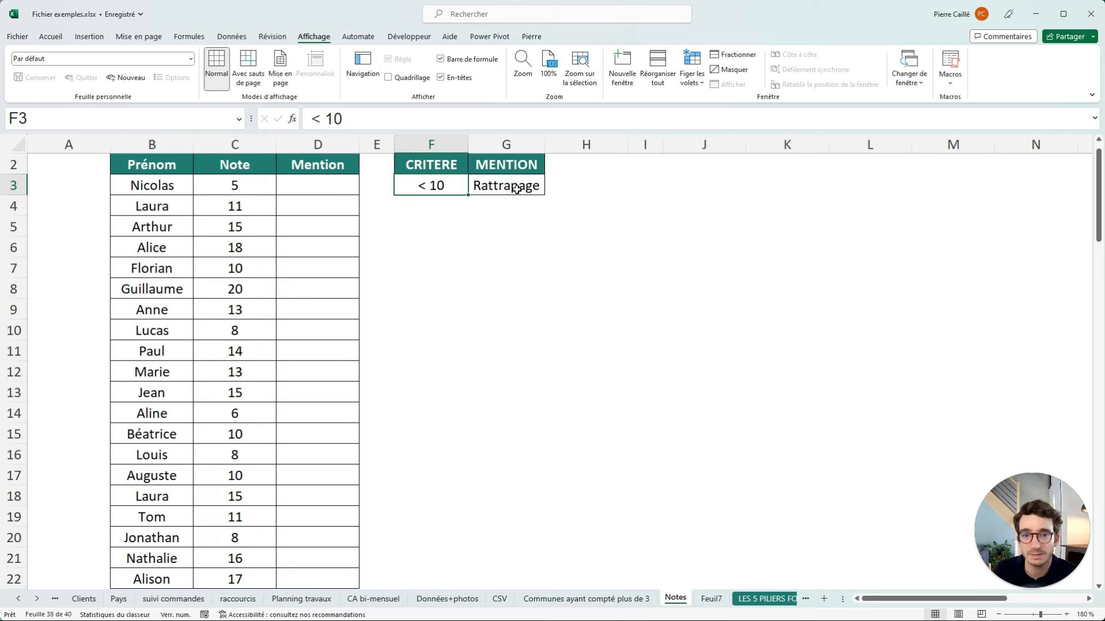
left_click(548, 241)
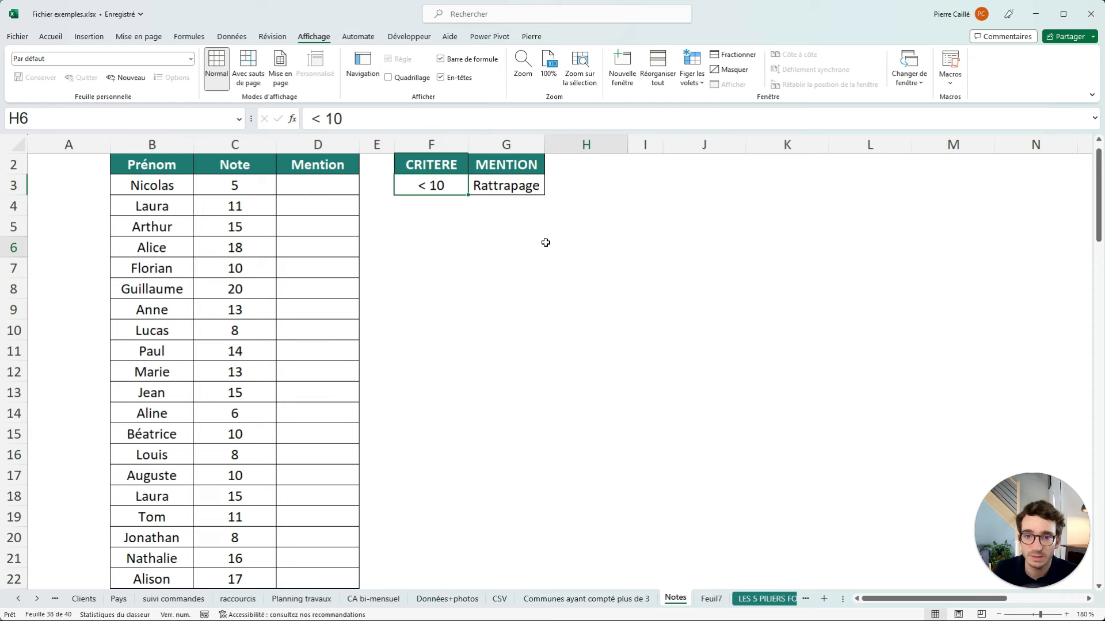
- In D3 of the Mention column, enter =SI(C3<10;"Rattrapage";"") to flag grades below 10
left_click(322, 187)
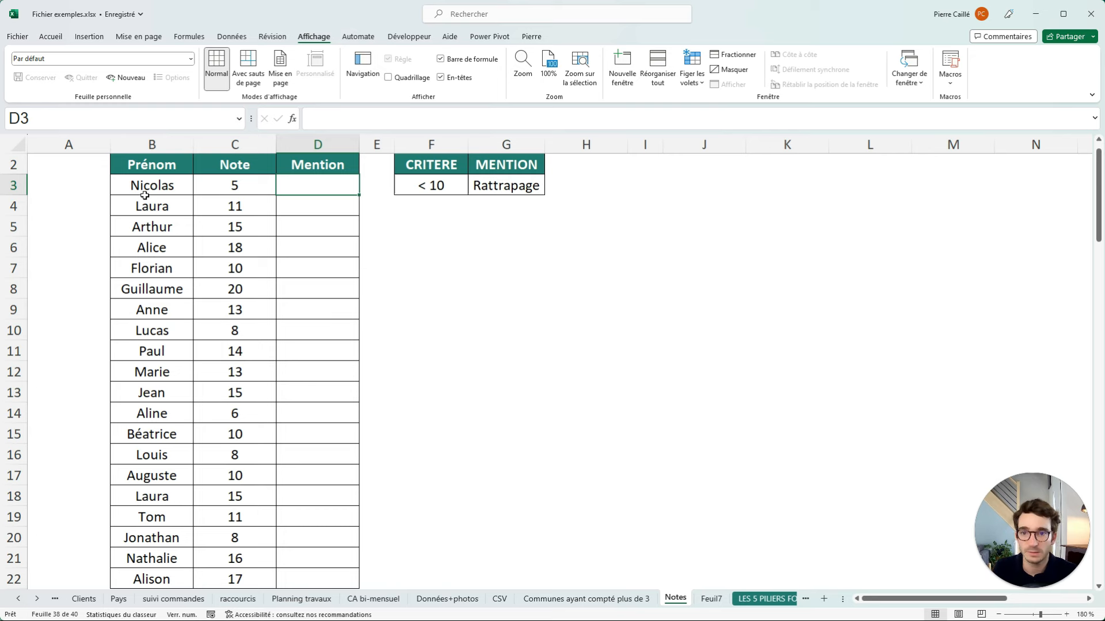
type("=SI(")
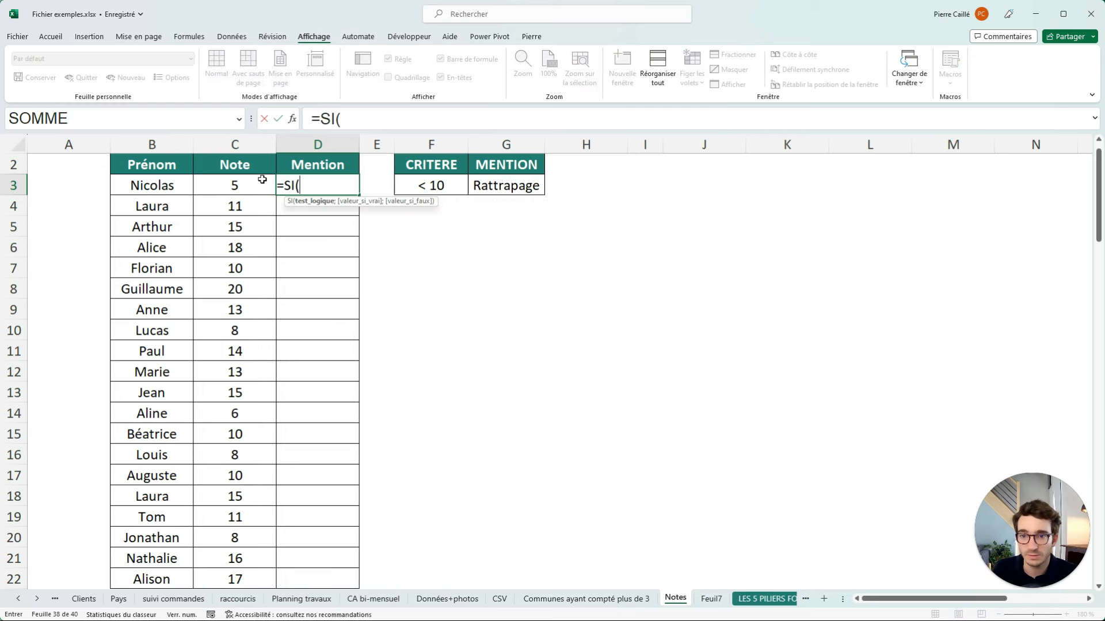
left_click(240, 186)
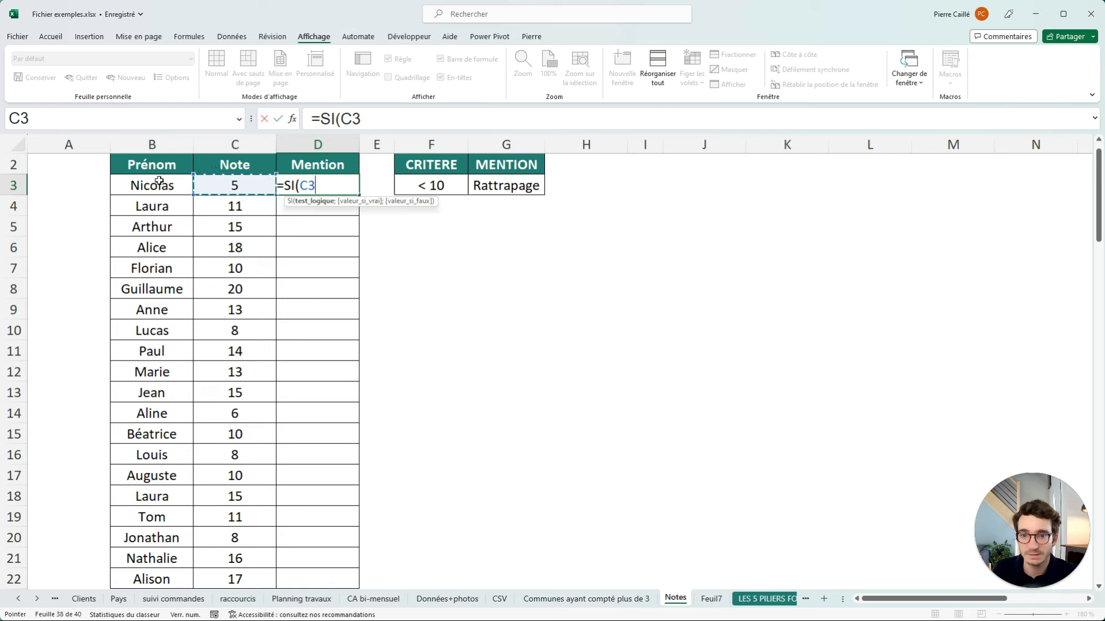
type("<")
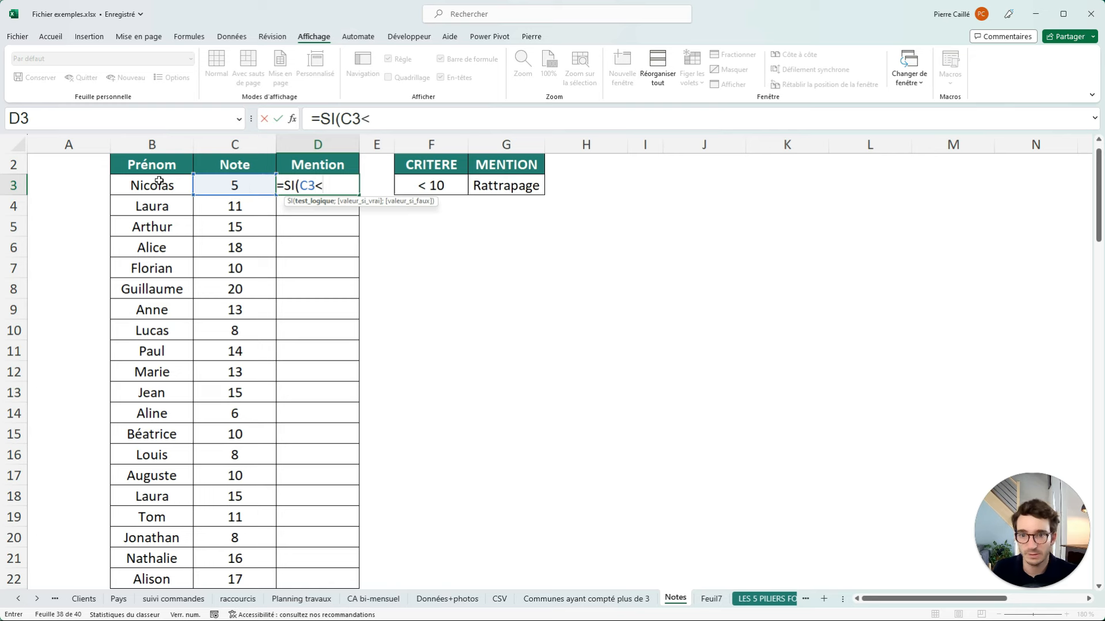
type("10;")
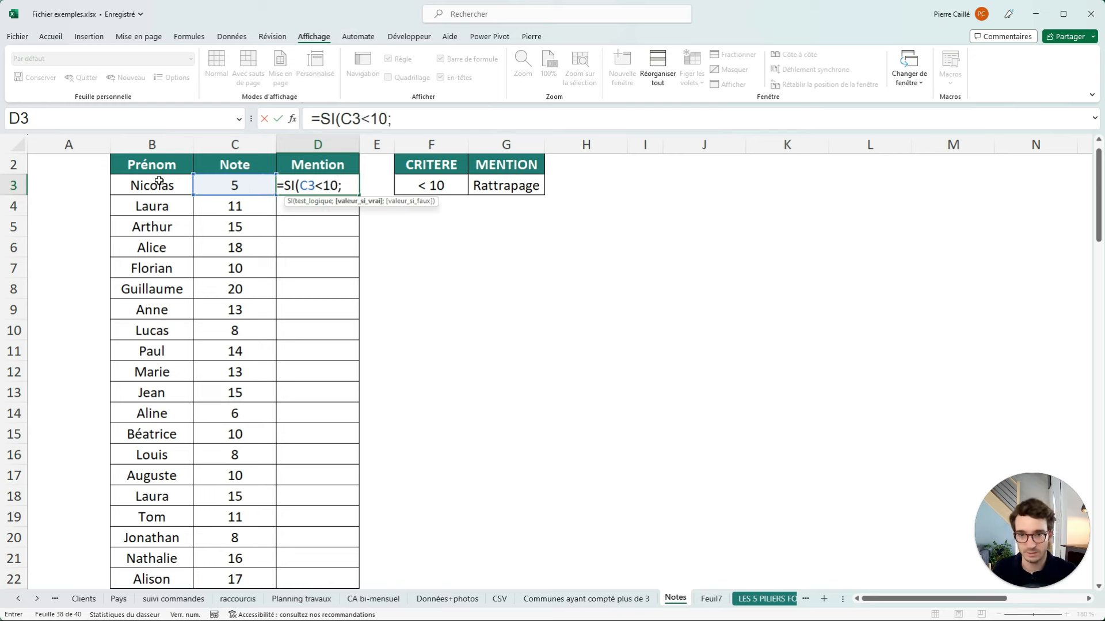
type("\"")
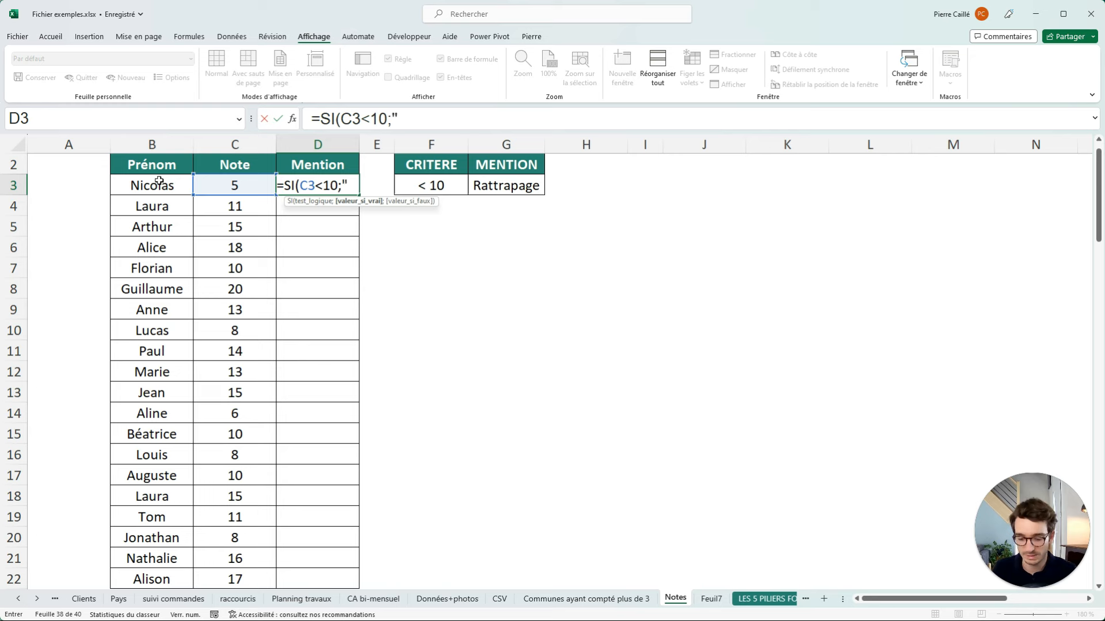
type("Rattrapage")
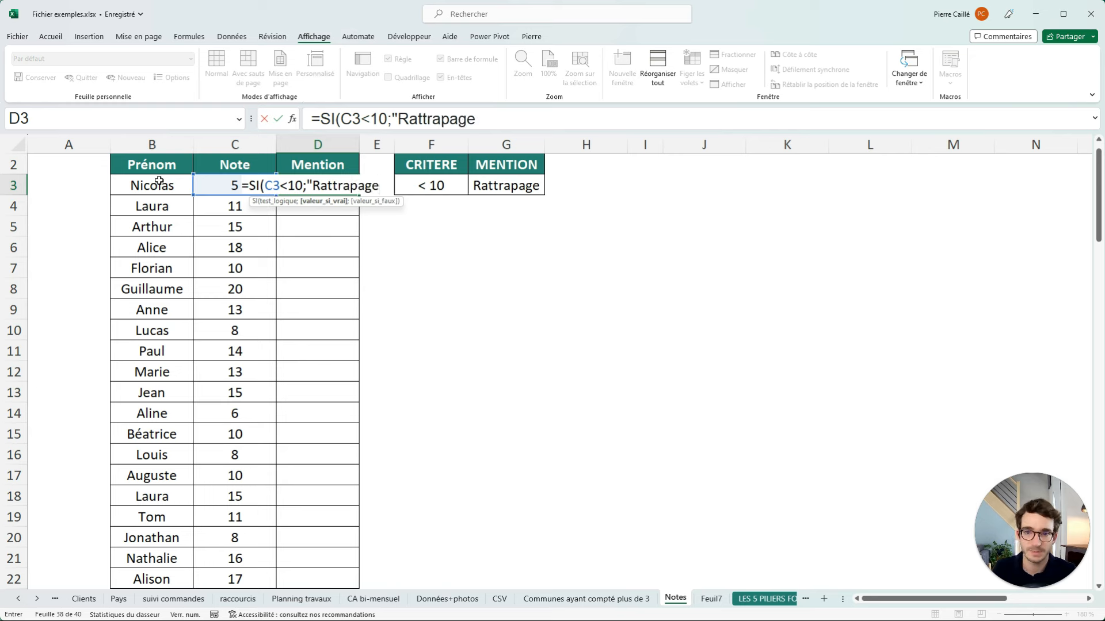
type("\";\"\"")
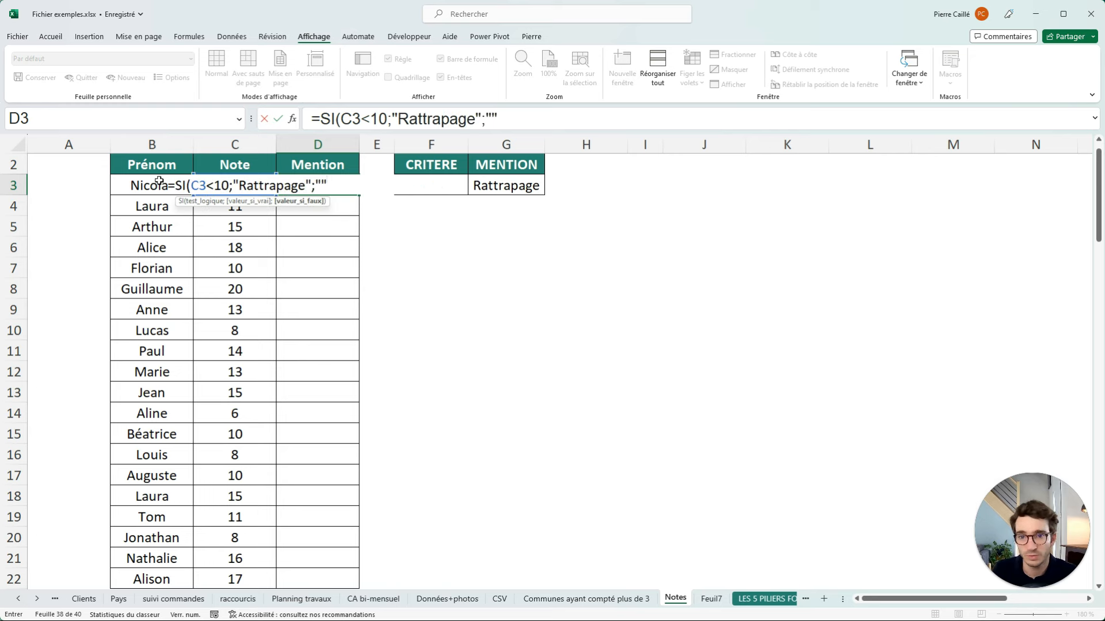
type(")")
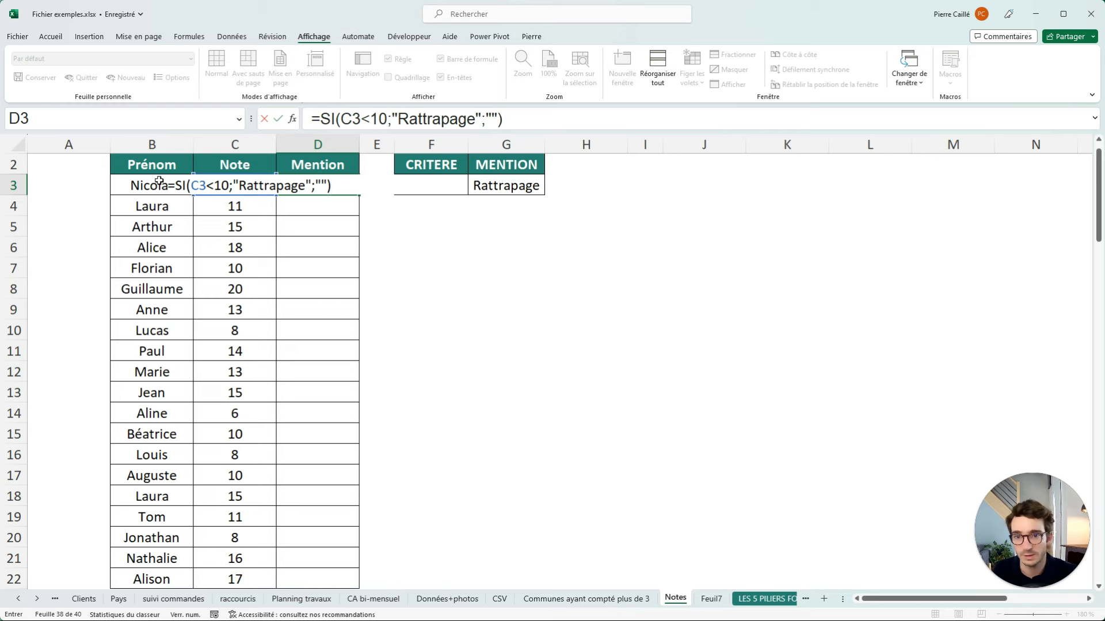
key("Return")
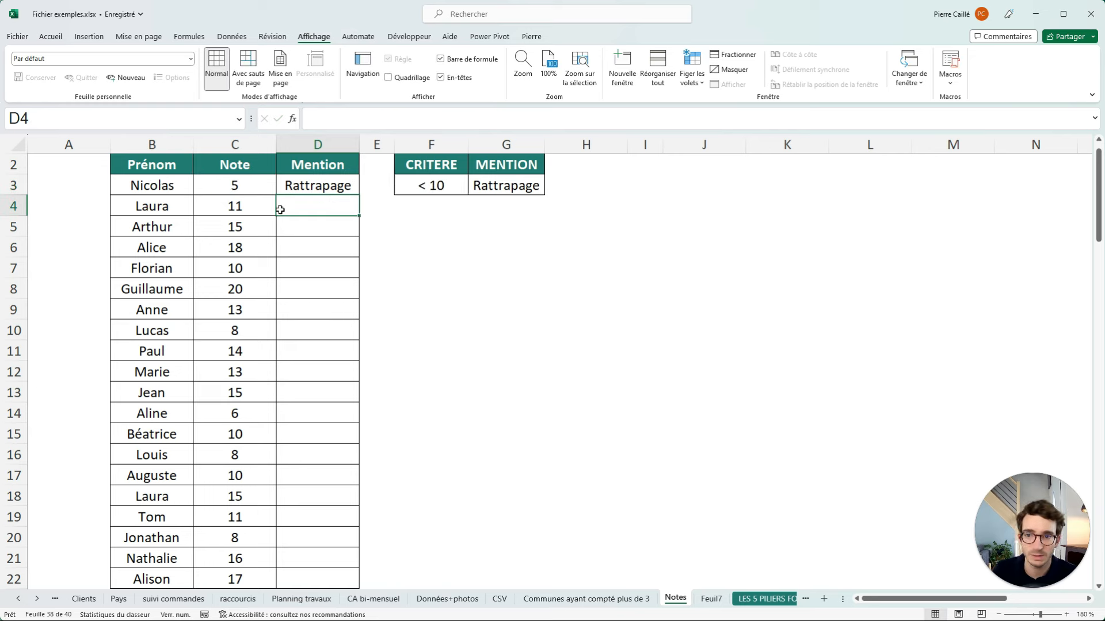
- Copy the D3 formula down the whole Mention column and compare the mentions with the grades
left_click(352, 186)
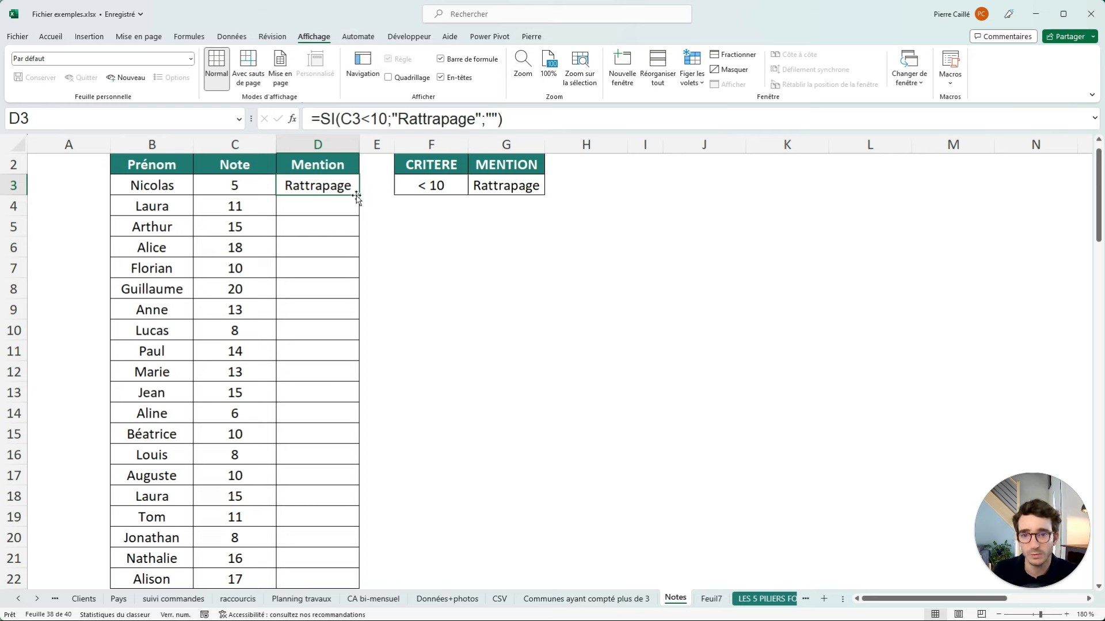
double_click(360, 197)
left_click(312, 462)
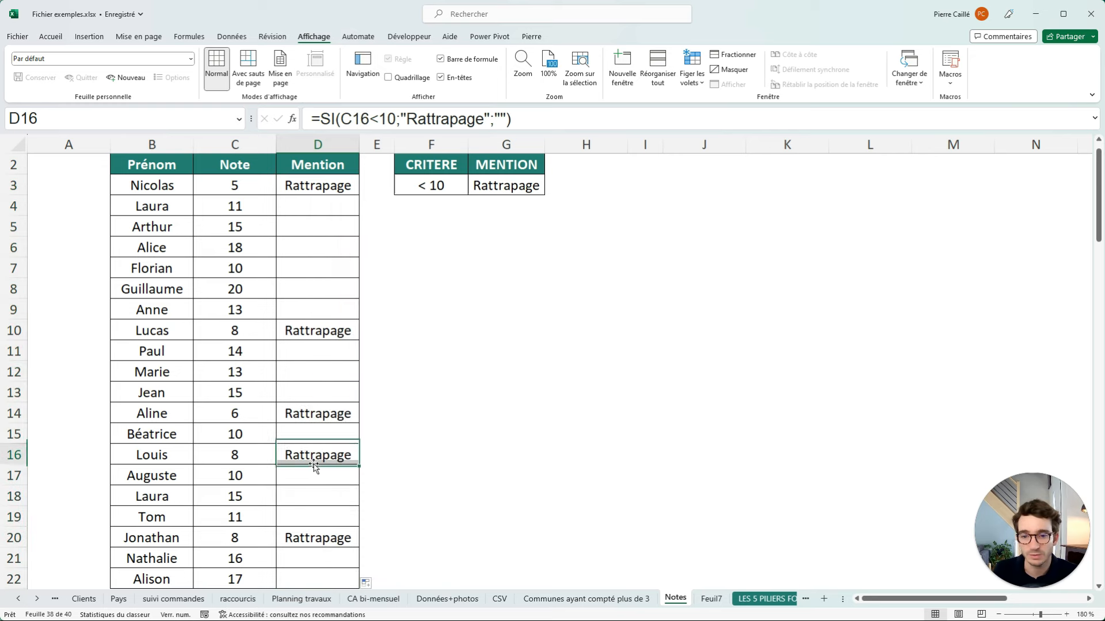
left_click_drag(271, 205, 251, 535)
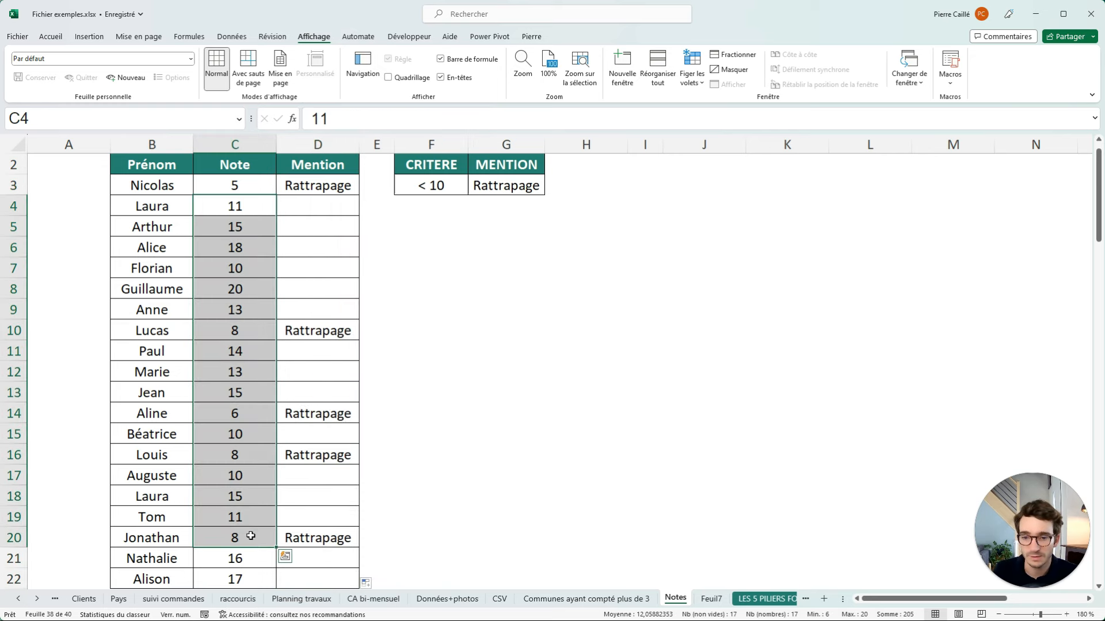
left_click(251, 536)
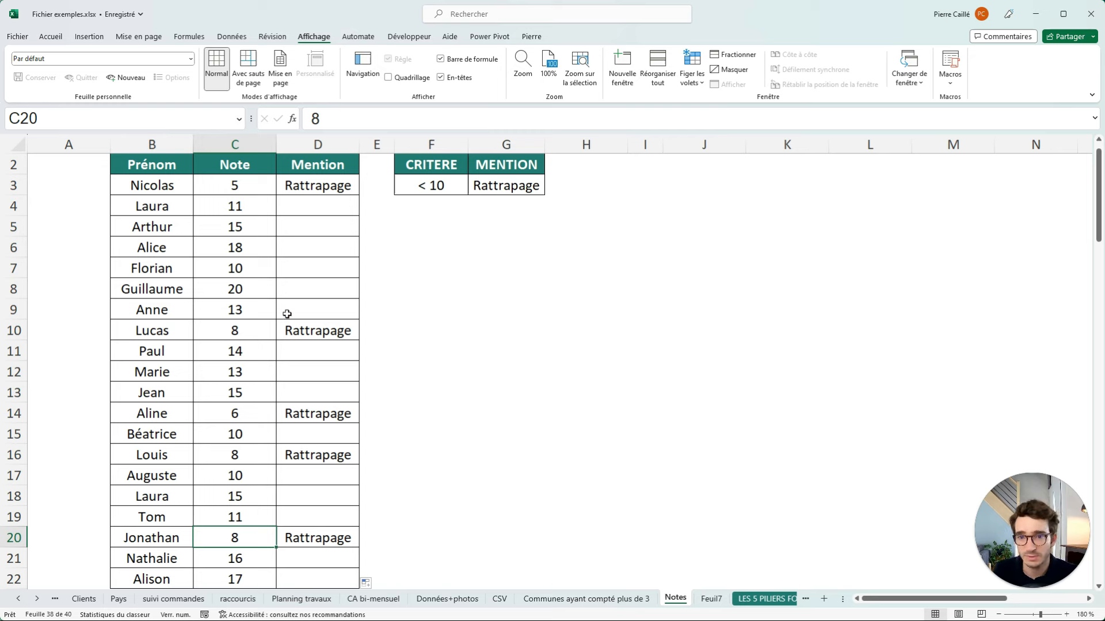
- Replace the criterion in F3 with the plain number 10 so a formula can reference it
double_click(313, 186)
left_click(428, 185)
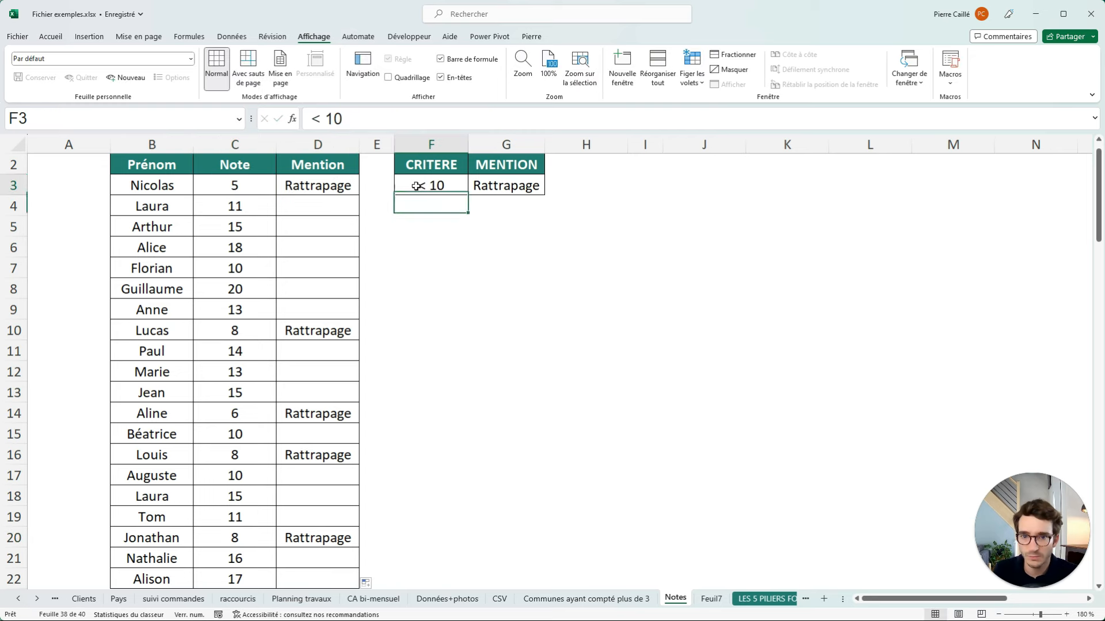
type("10")
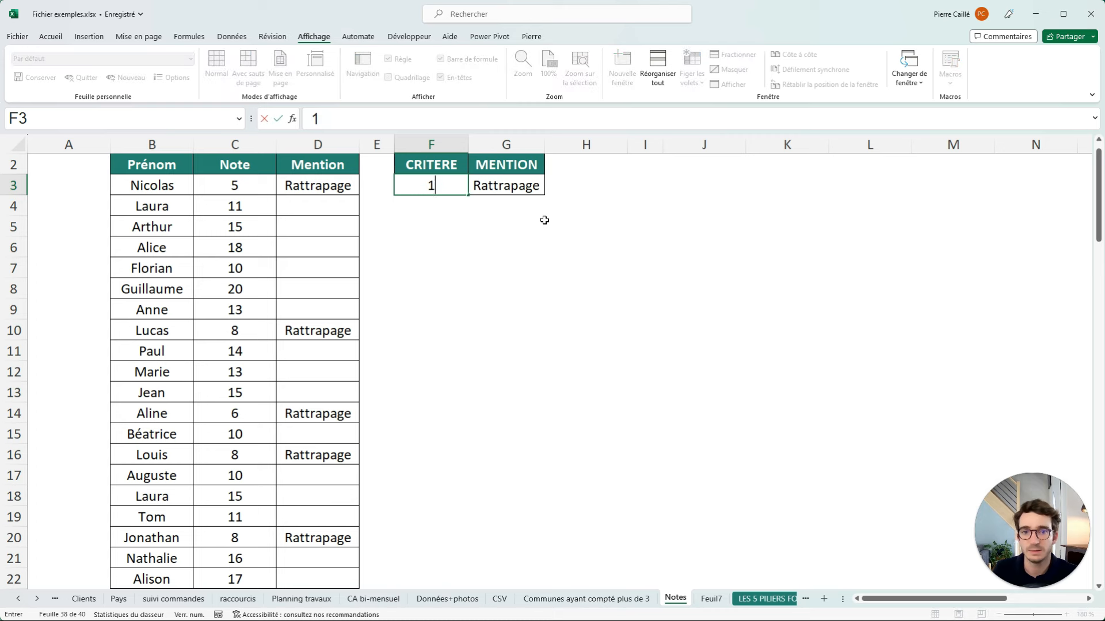
key("Return")
- In the D3 formula, replace the typed threshold with the absolute reference $F$3
key("Up")
key("Left")
key("Left")
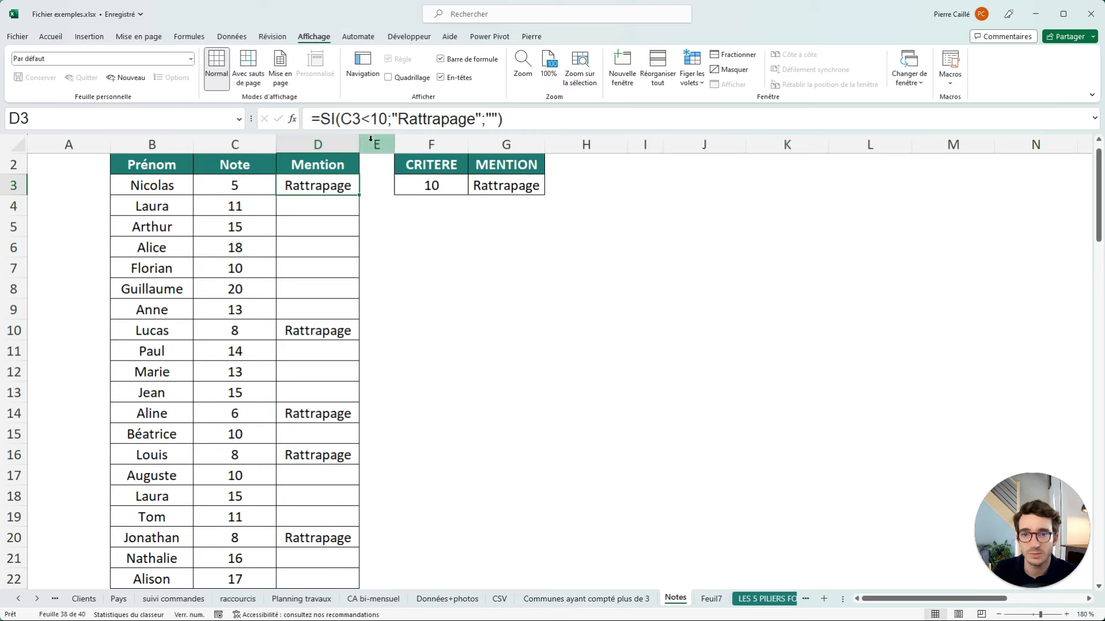
double_click(324, 186)
key("Escape")
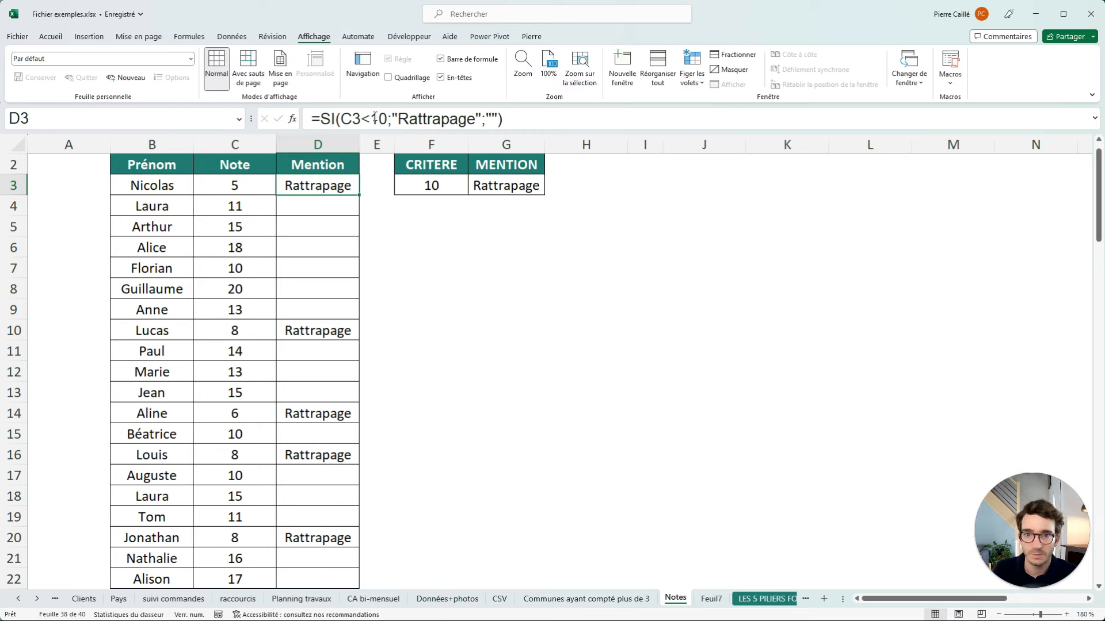
double_click(381, 119)
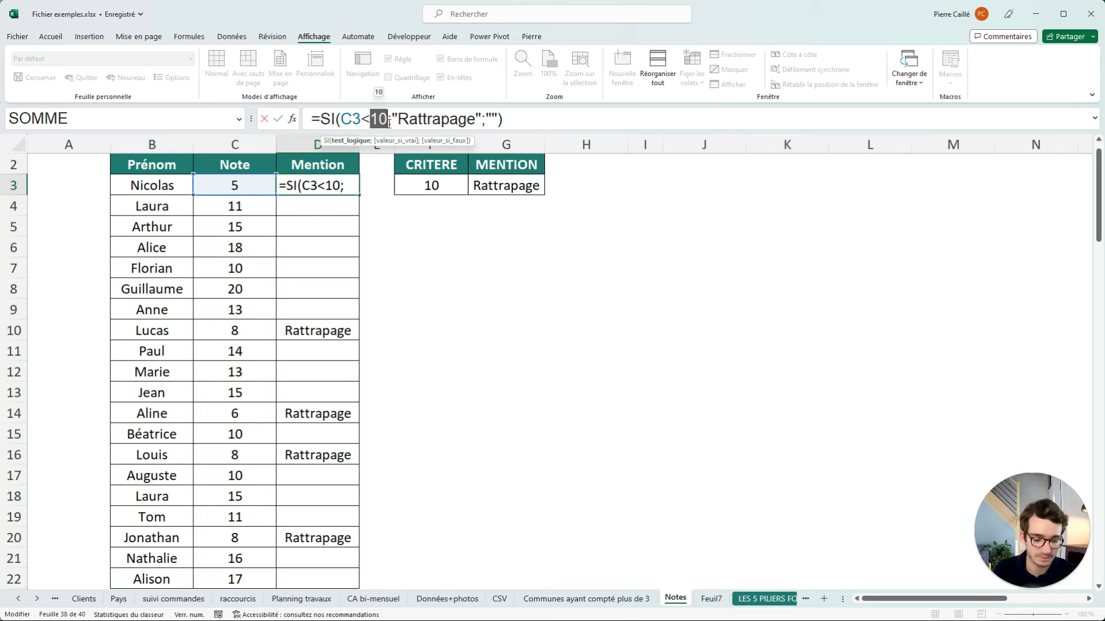
key("BackSpace")
left_click(431, 185)
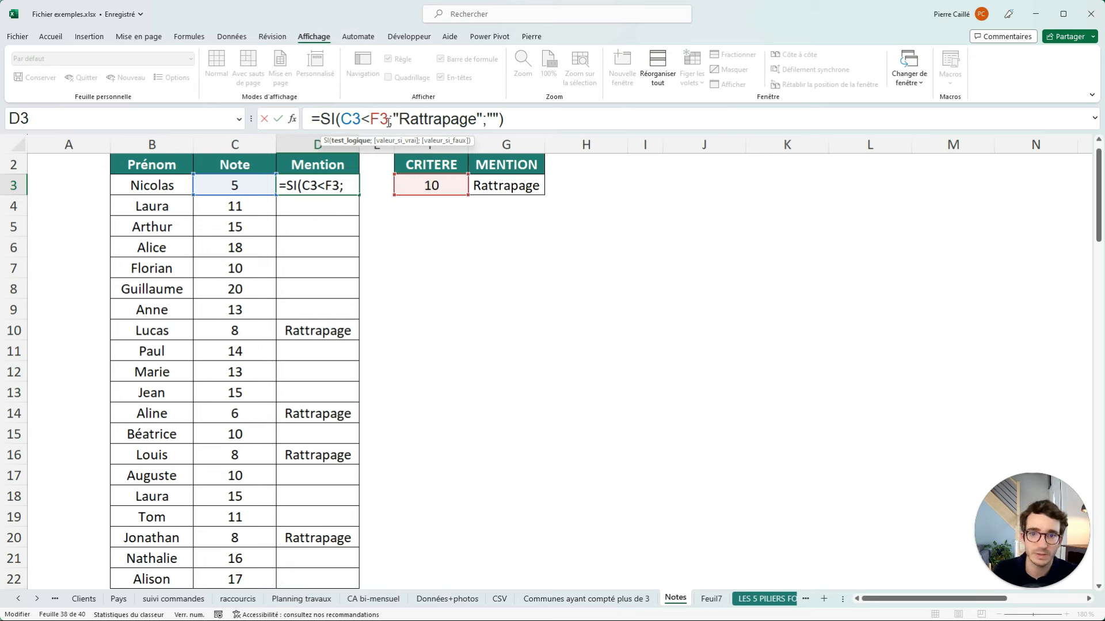
key("F4")
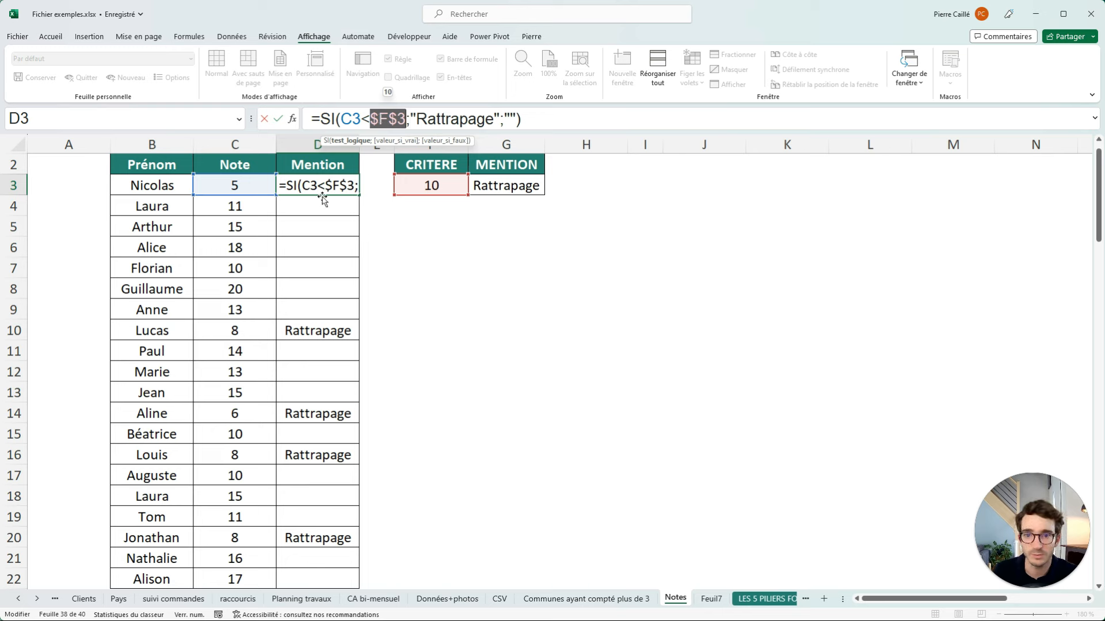
key("Return")
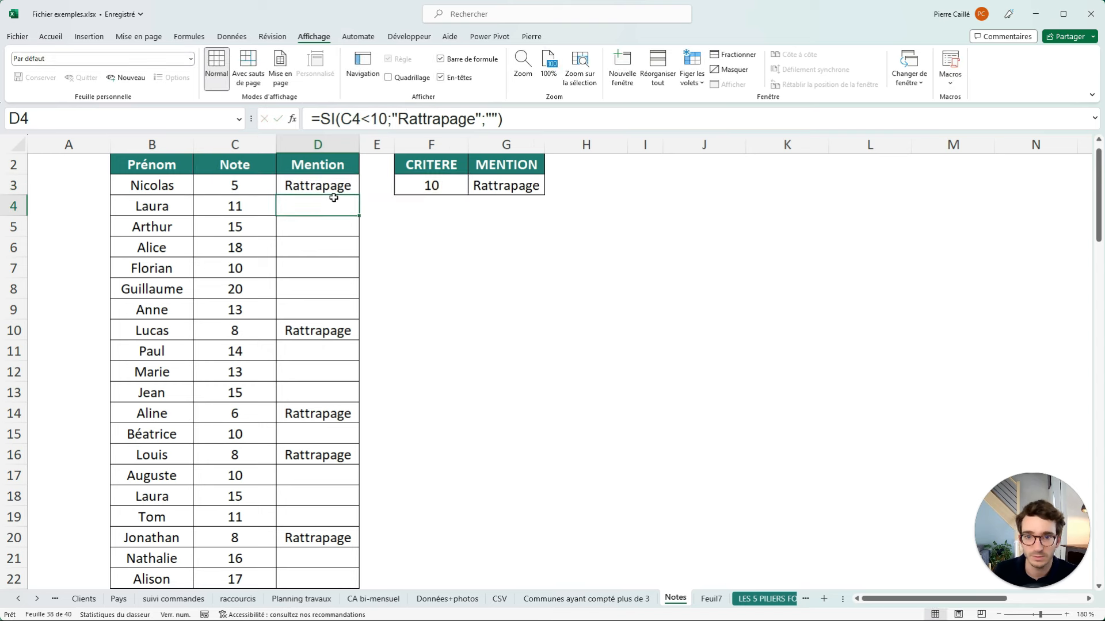
- Copy the D3 formula down the Mention column again and check the references in D10 and D14
left_click(340, 185)
double_click(359, 195)
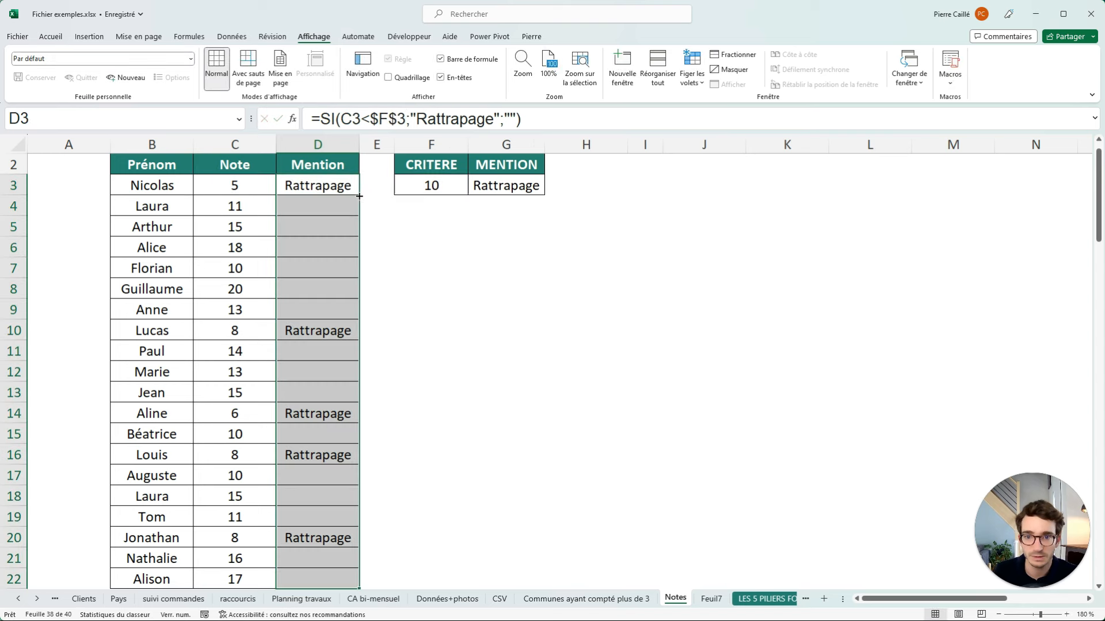
left_click(329, 202)
left_click(315, 329)
key("F2")
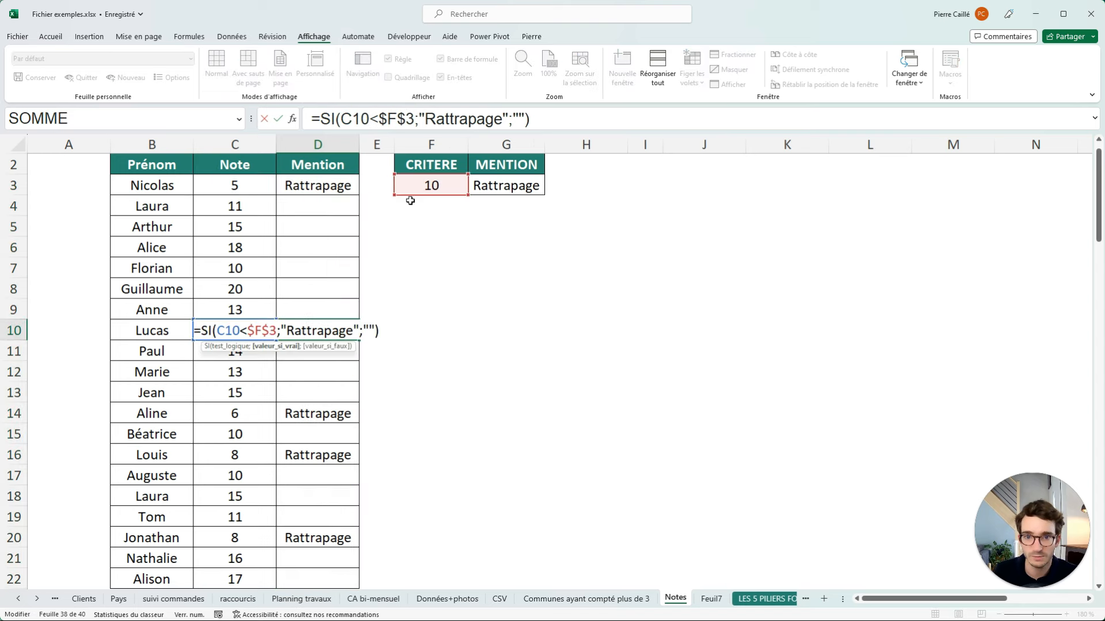
left_click(318, 412)
key("F2")
key("Escape")
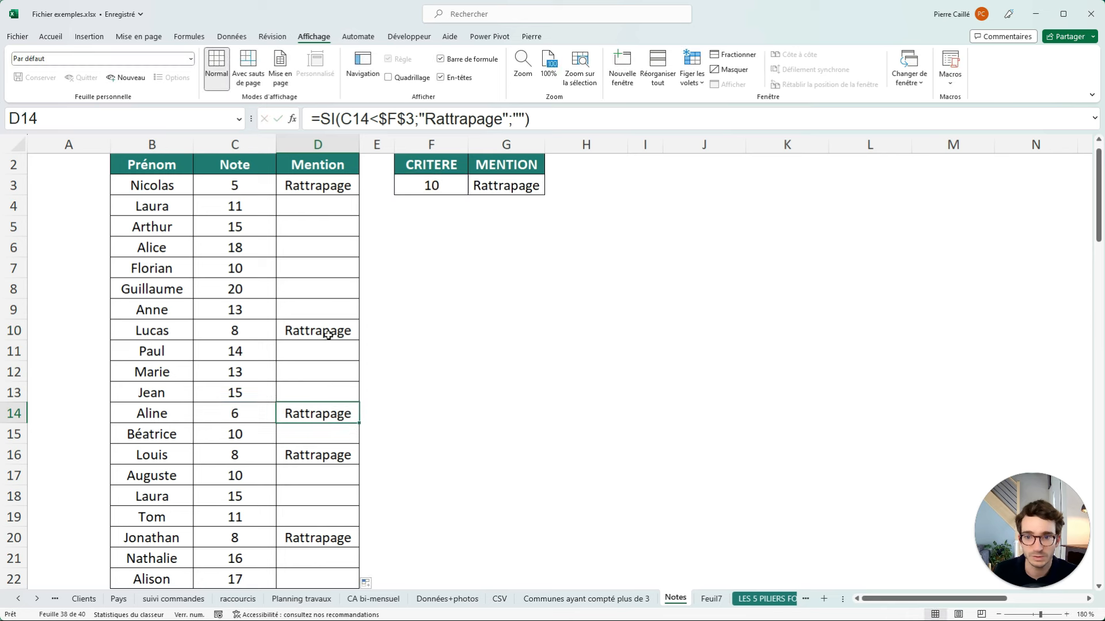
- Set the criterion in F3 to 7 to test the Mention formulas against another threshold
left_click(249, 331)
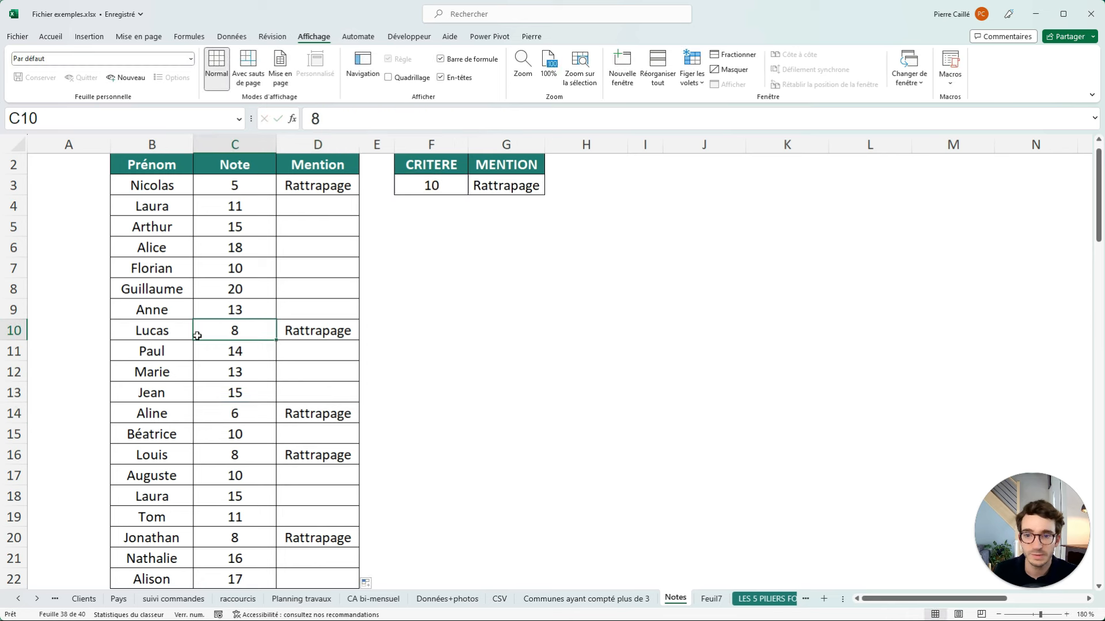
left_click_drag(194, 334, 431, 186)
left_click(430, 186)
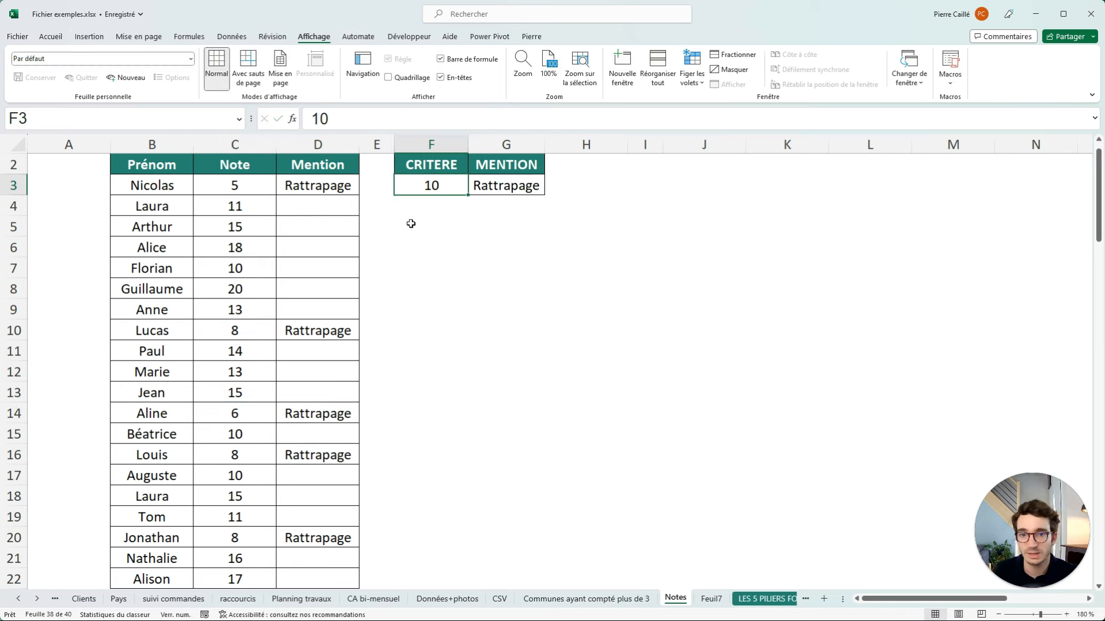
type("7")
key("Return")
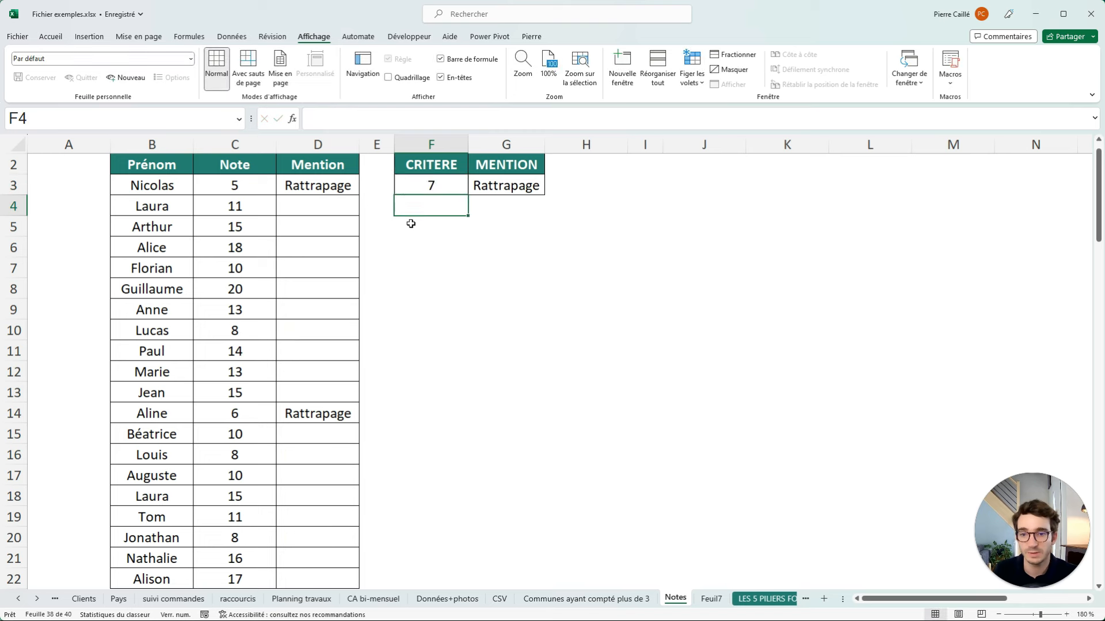
- Check the students in rows 10, 16 and 20, whose note is 8, against those in rows 14 and 3
left_click(152, 332)
left_click(154, 459, "ctrl")
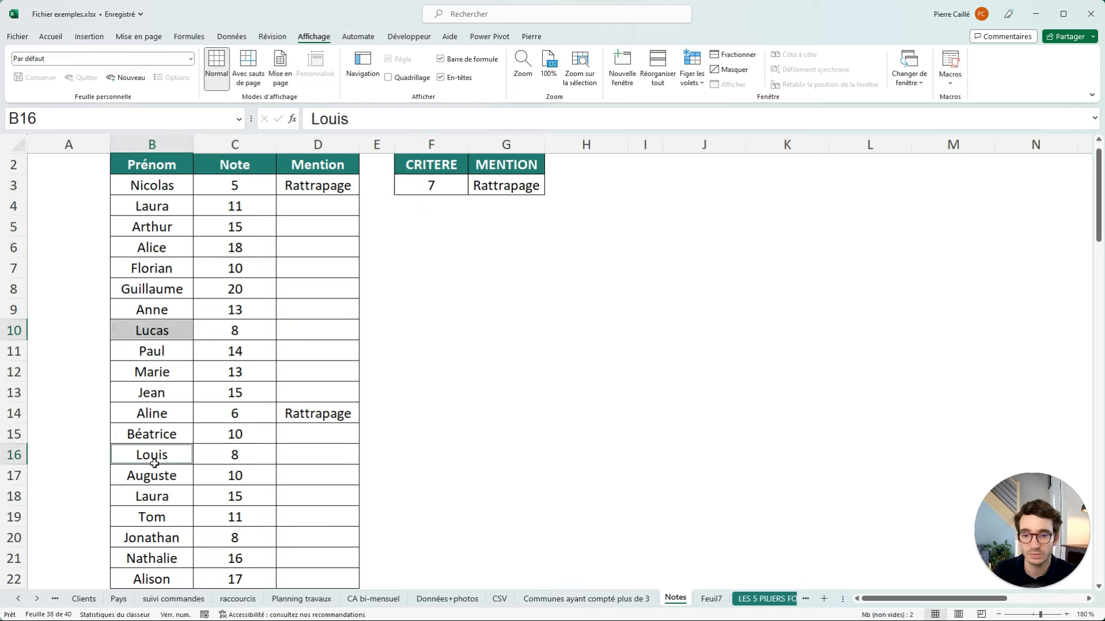
left_click(175, 538, "ctrl")
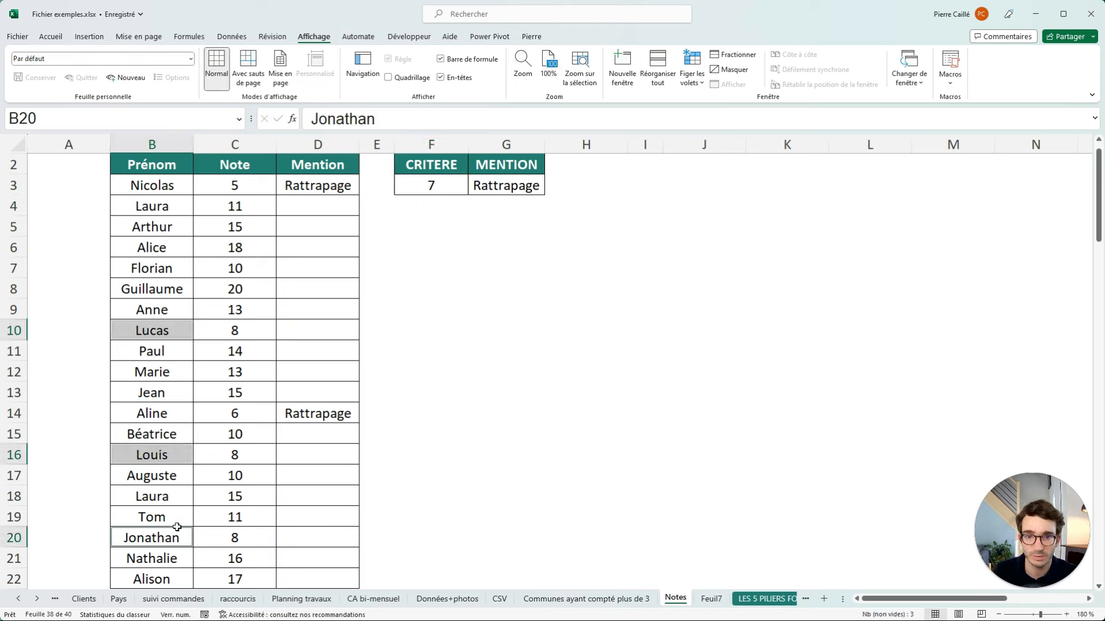
left_click(166, 419)
left_click(144, 185)
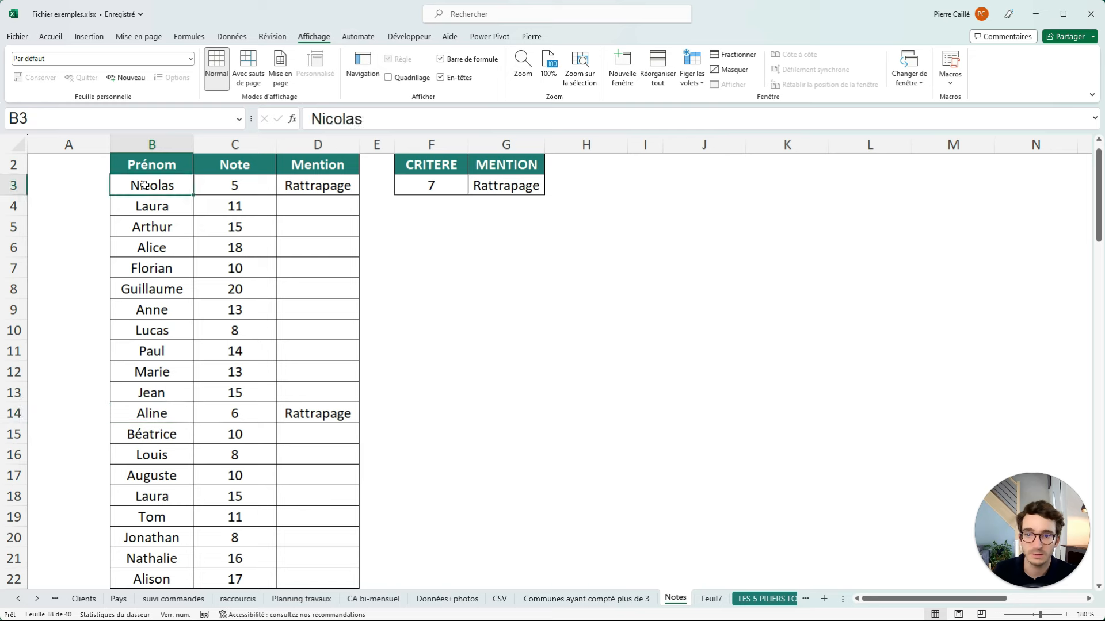
- Set the criterion in F3 to 8
left_click(443, 188)
type("8")
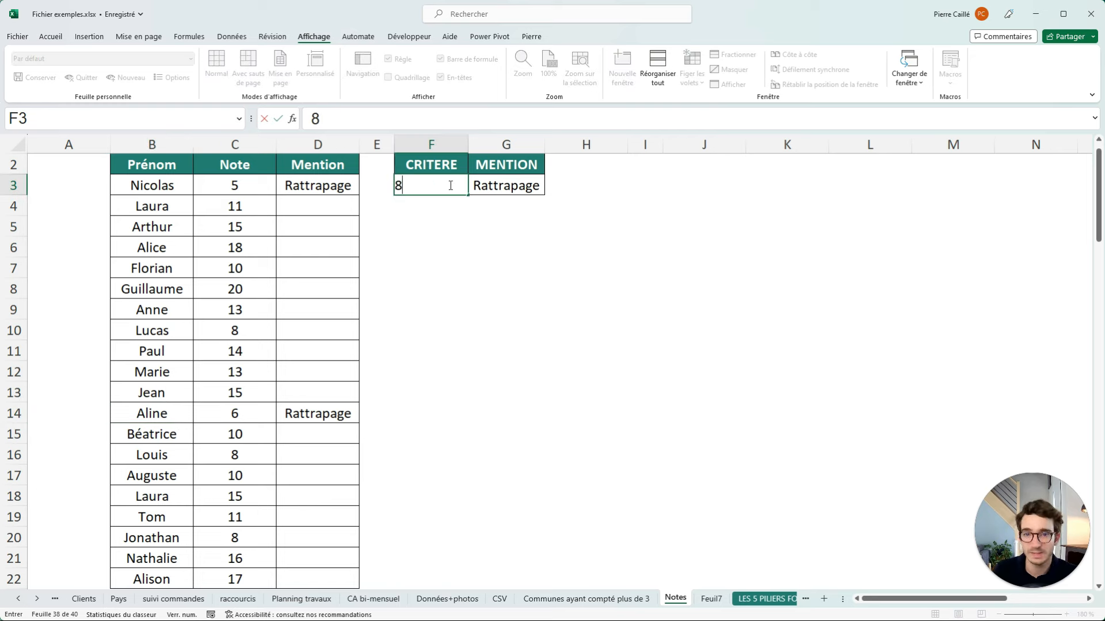
key("Return")
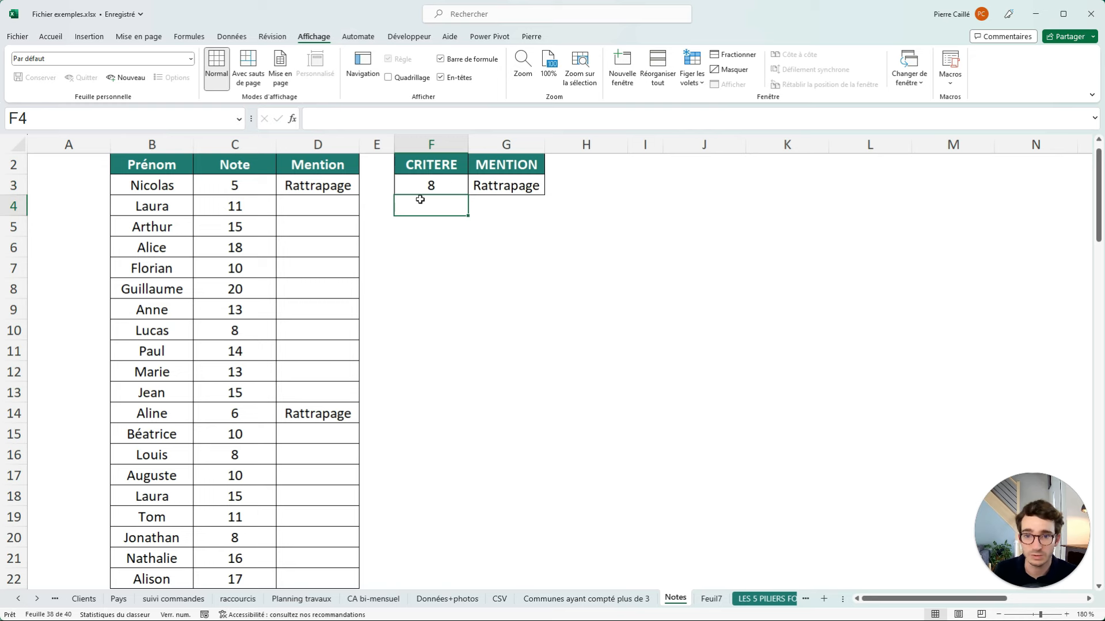
- Change the D3 formula's comparison to less than or equal (<=) to $F$3 and copy it down the Mention column
left_click(332, 188)
double_click(332, 188)
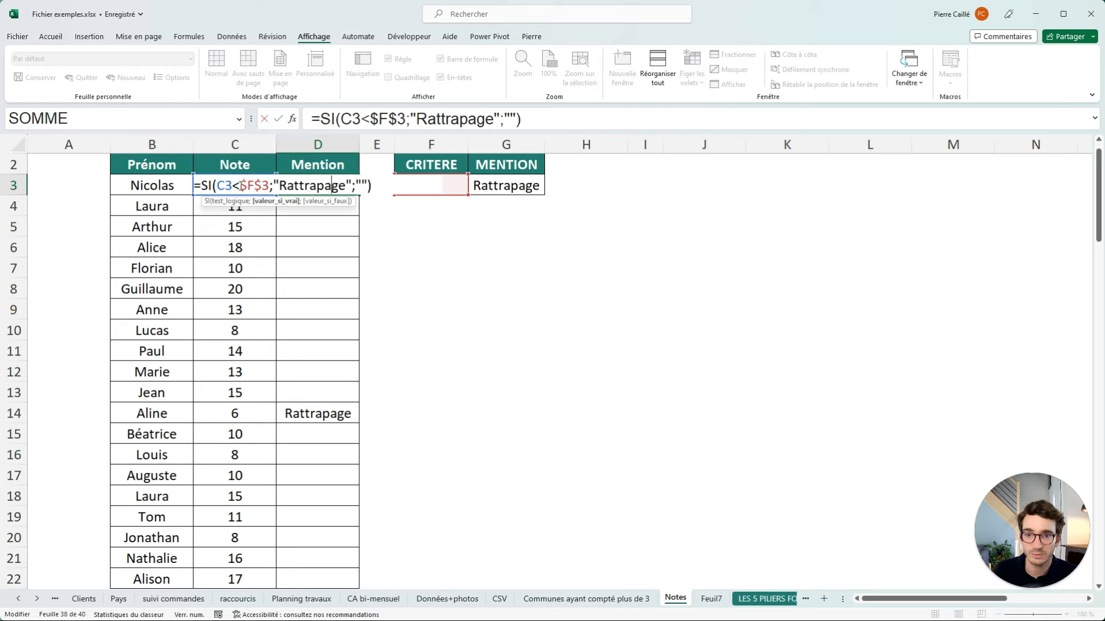
left_click(242, 186)
type("=")
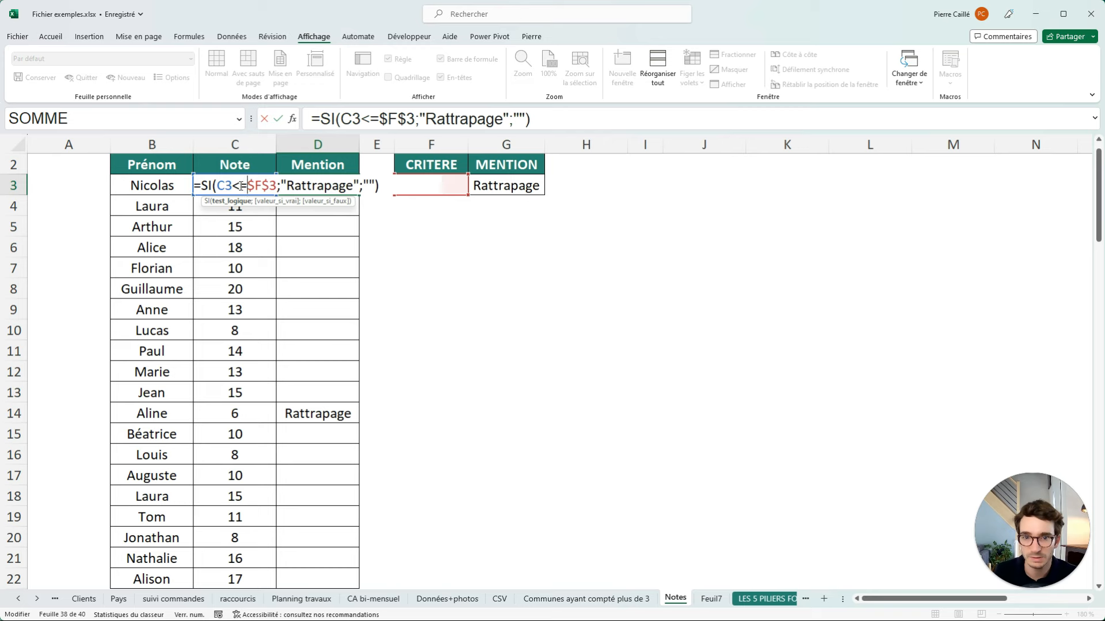
key("Return")
left_click(340, 187)
double_click(358, 196)
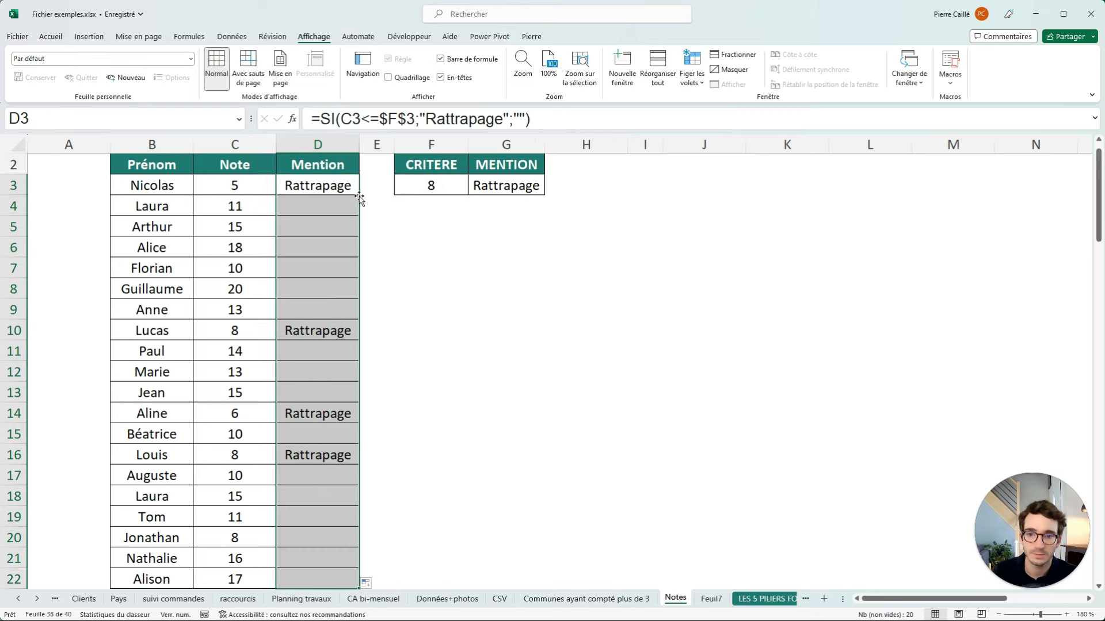
- Check the Mention results for the students in rows 16 and 20 against the criterion in F3
left_click(317, 225)
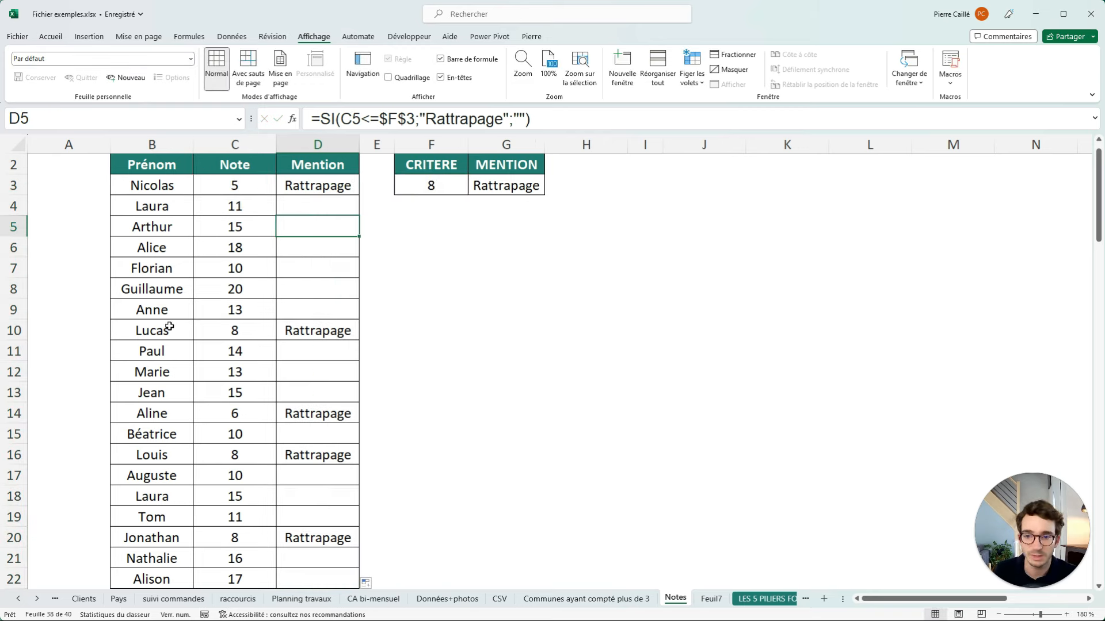
left_click(154, 449)
left_click(144, 540)
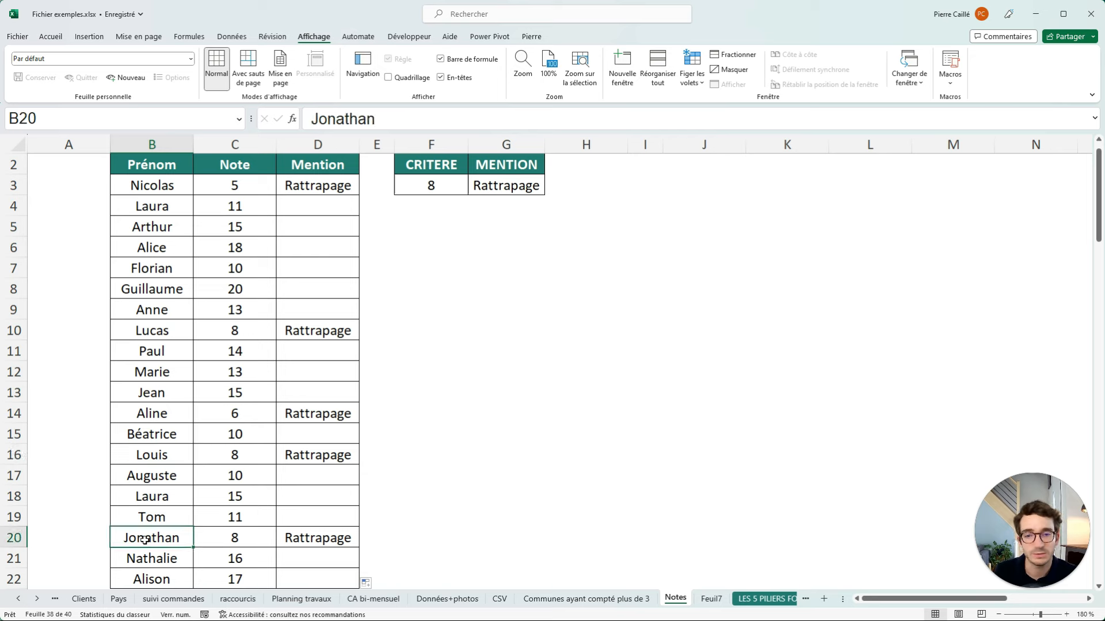
left_click(427, 193)
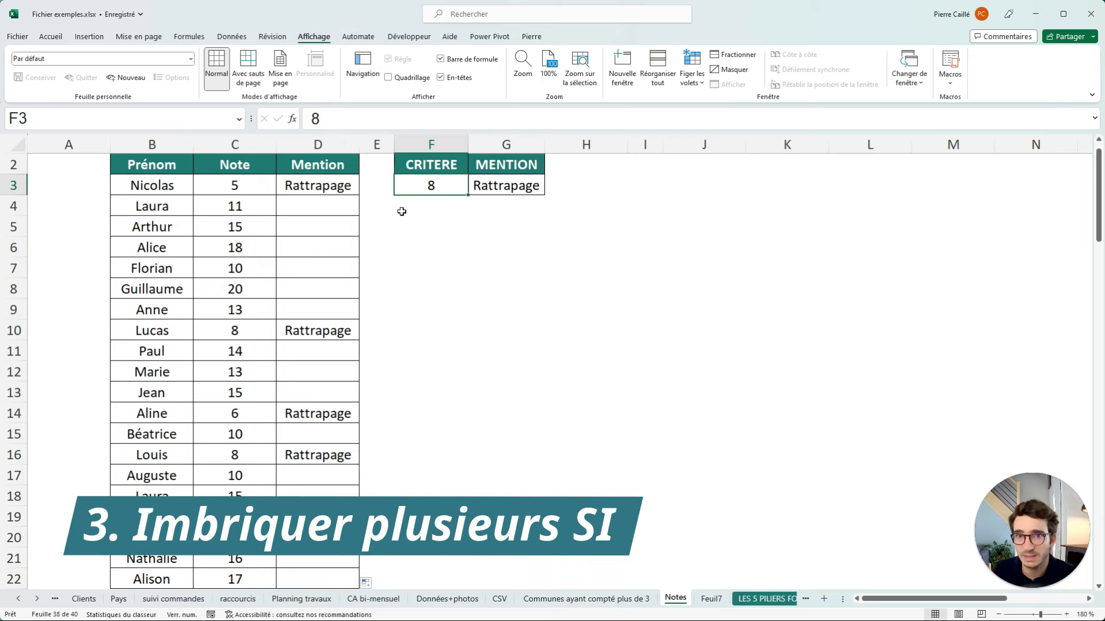
- Add a second criteria row with 14 in F4 and the mention Bien in G4, formatted like the row above
left_click(423, 217)
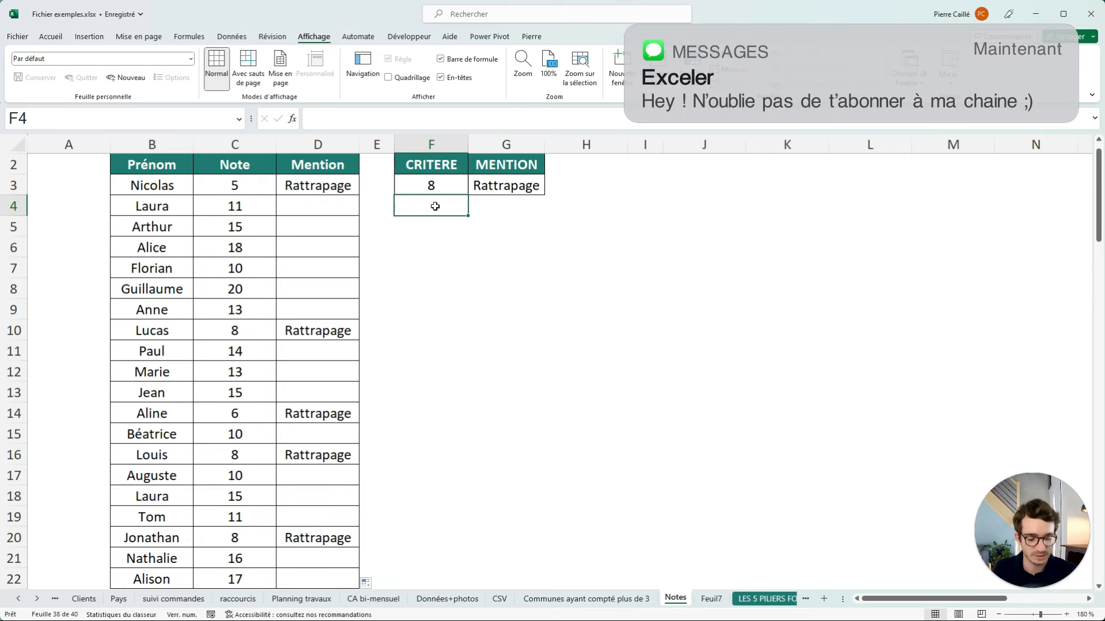
type("14")
key("Tab")
key("Up")
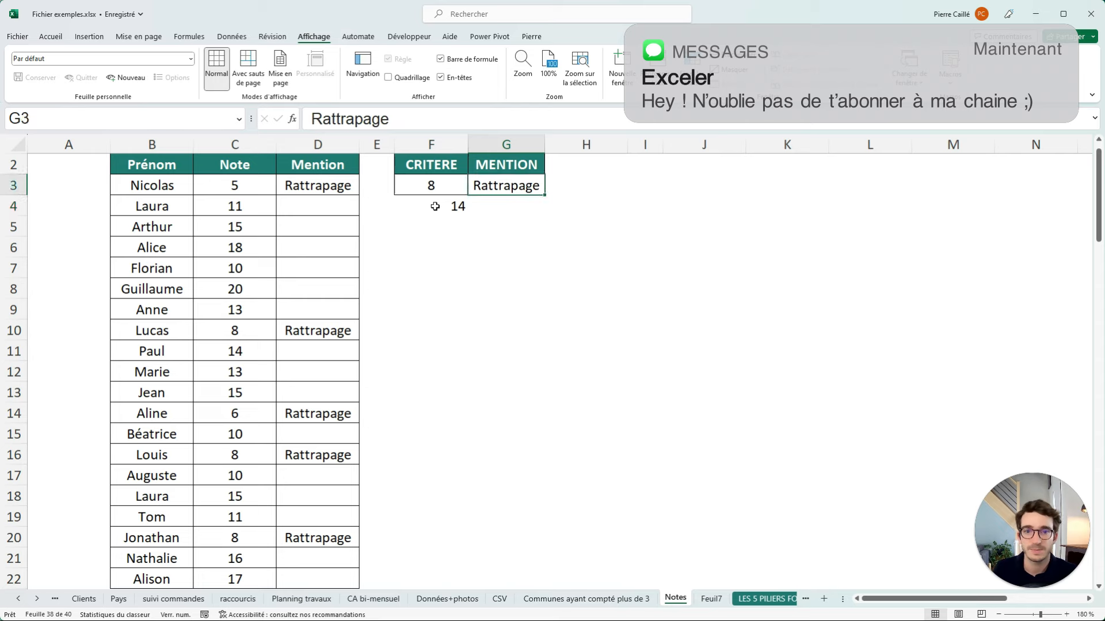
key("Down")
type("Bie")
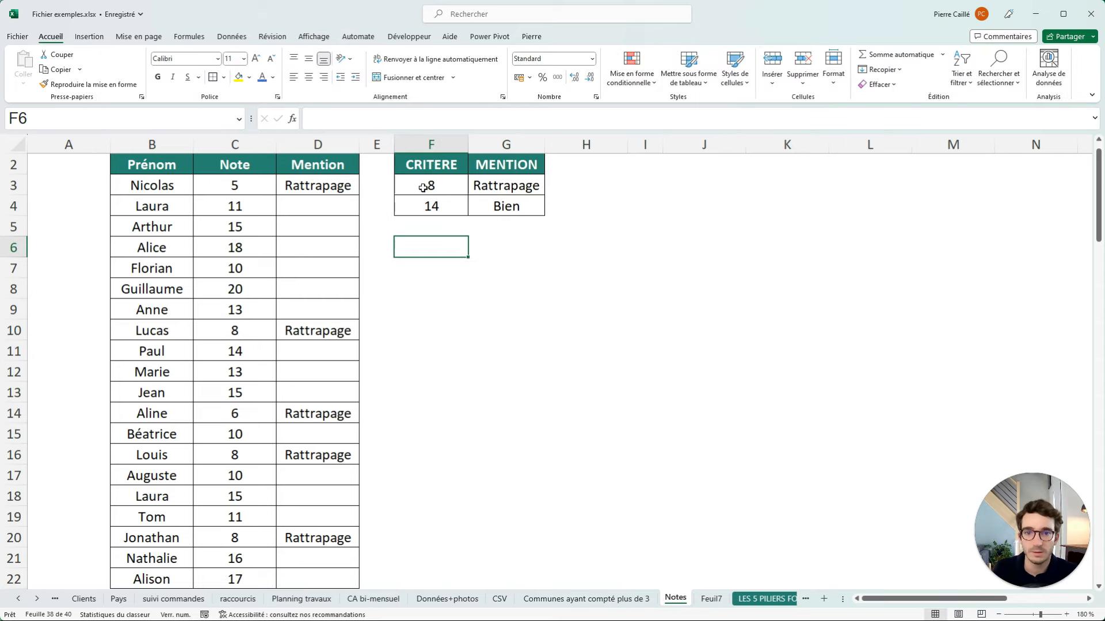
- Set the Rattrapage criterion in F3 to 10
double_click(423, 188)
key("Escape")
type("1")
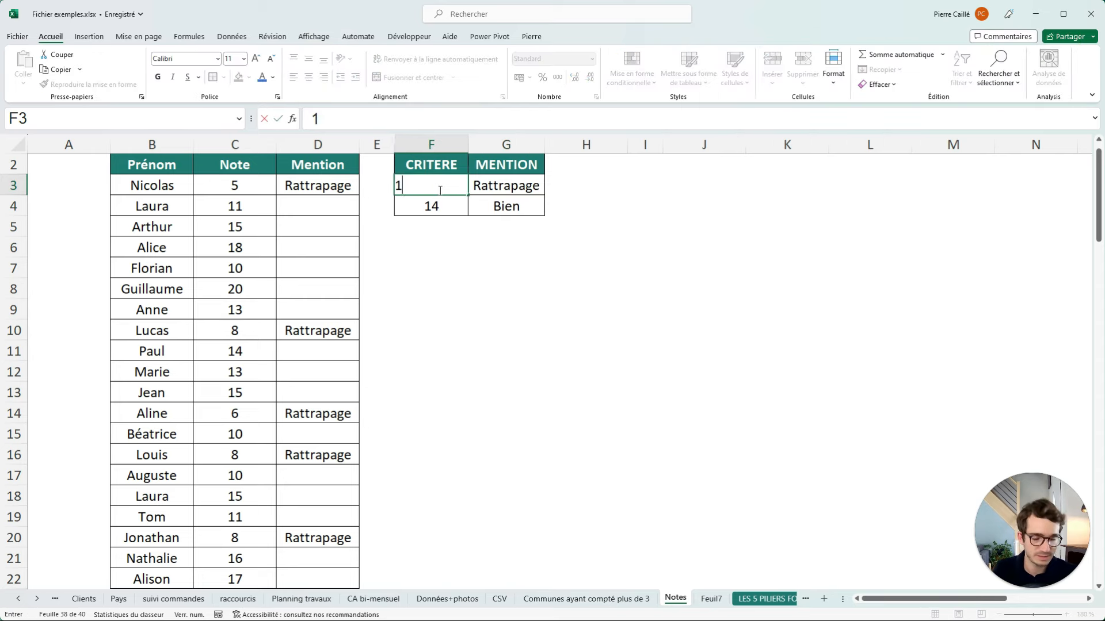
type("0")
key("Return")
- Change the D3 comparison to strictly less than (<) $F$3 and apply the formula down the Mention column
left_click(316, 185)
double_click(303, 190)
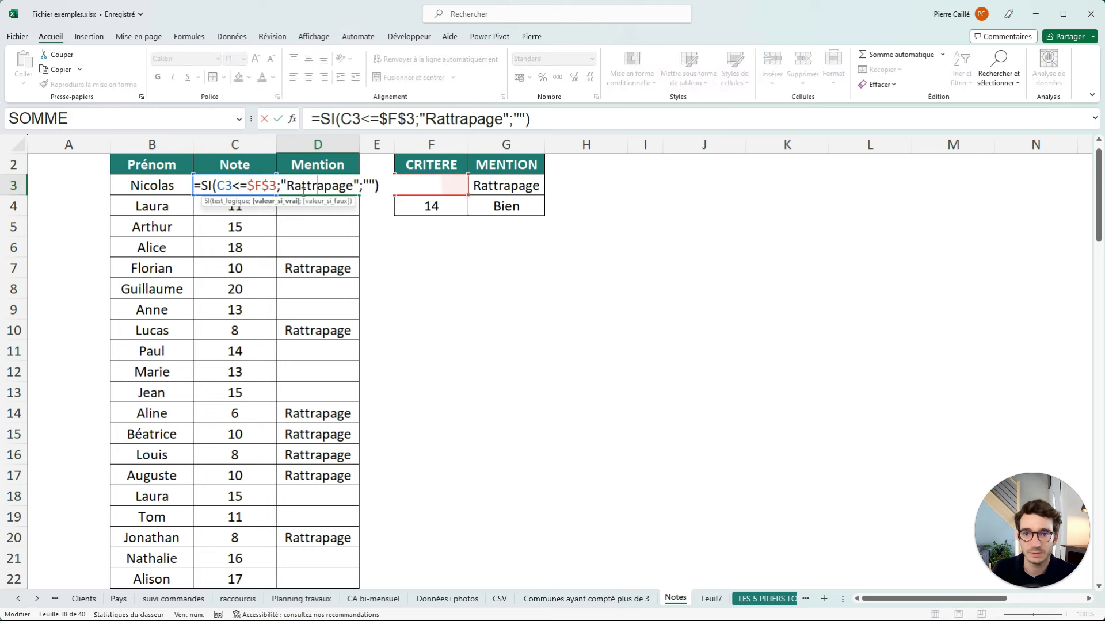
left_click_drag(241, 186, 247, 185)
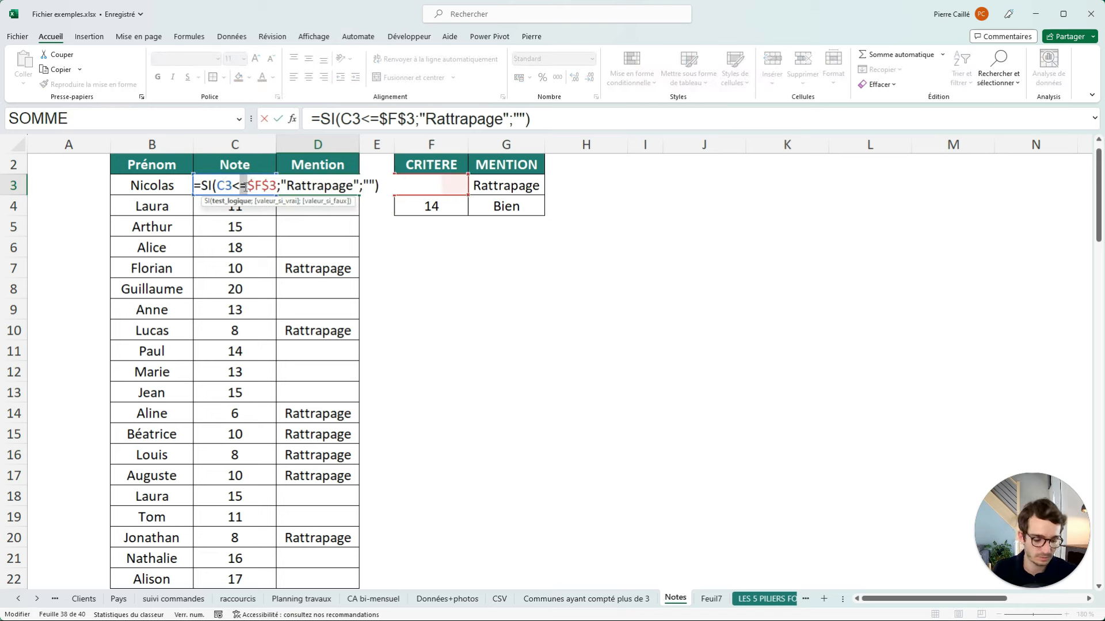
key("BackSpace")
key("ctrl+Return")
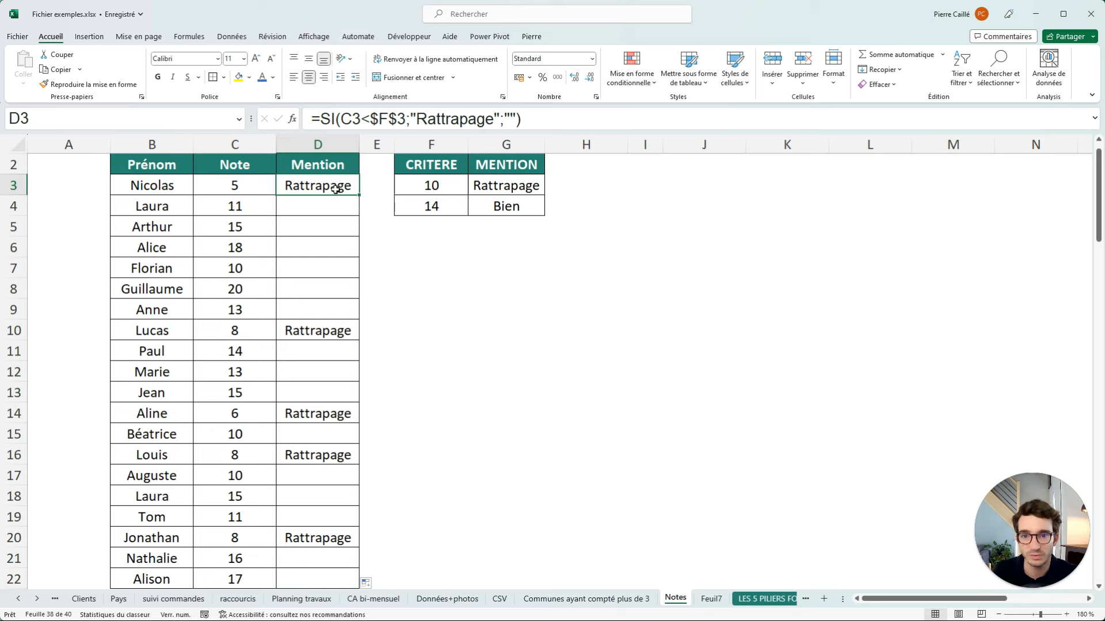
- Review the arguments of the D3 formula and replace its empty value-if-false with the opening of a nested SI function
left_click(345, 120)
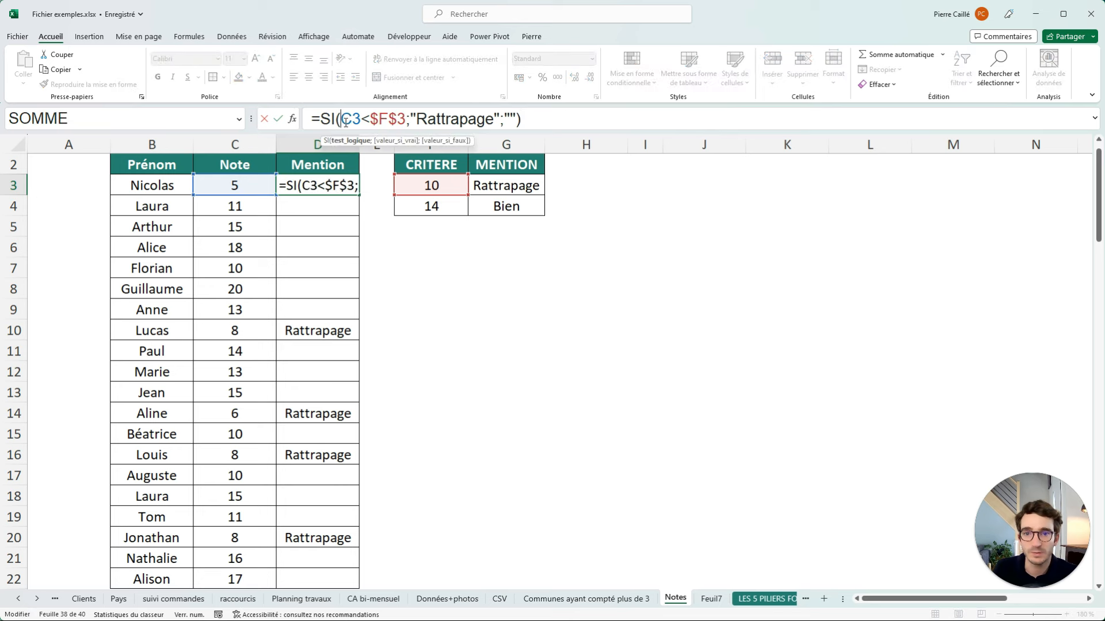
left_click_drag(343, 121, 361, 120)
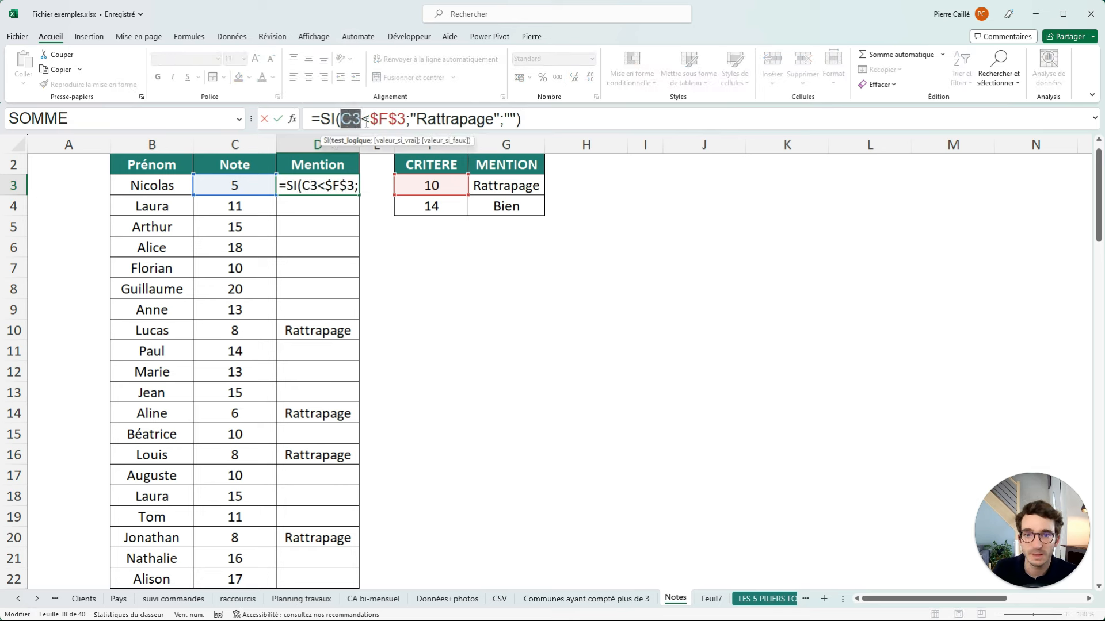
left_click_drag(368, 119, 406, 120)
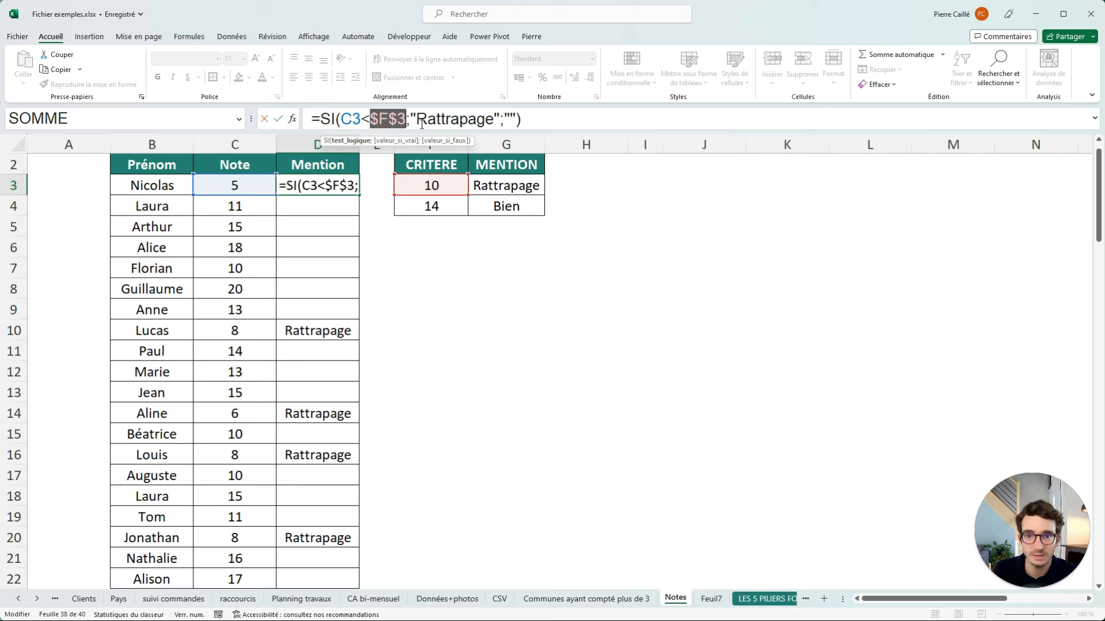
left_click_drag(410, 119, 518, 119)
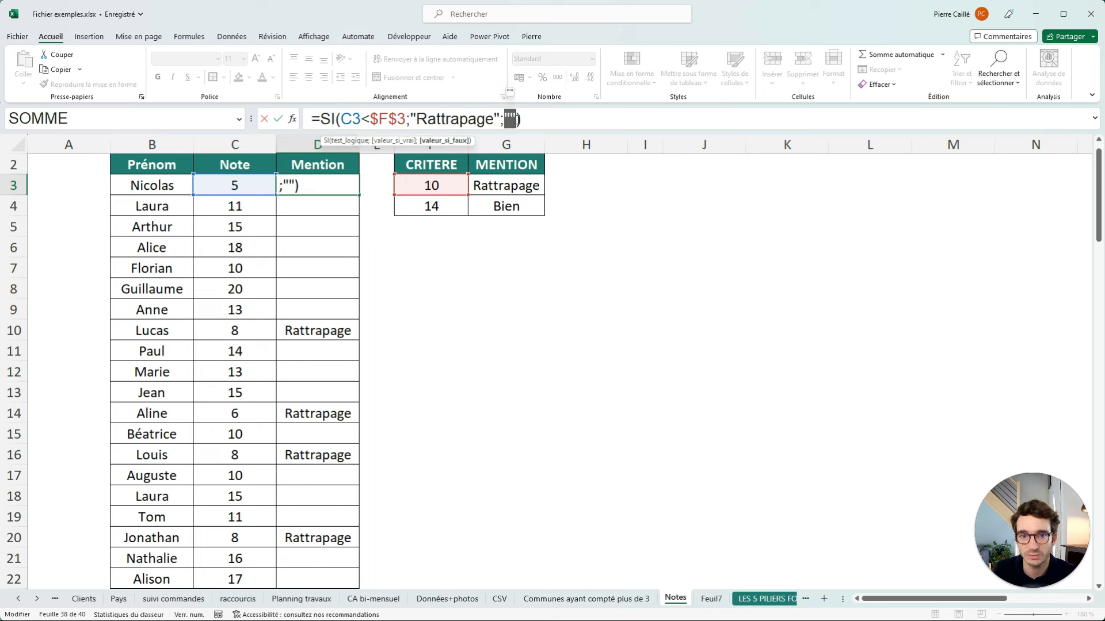
key("Delete")
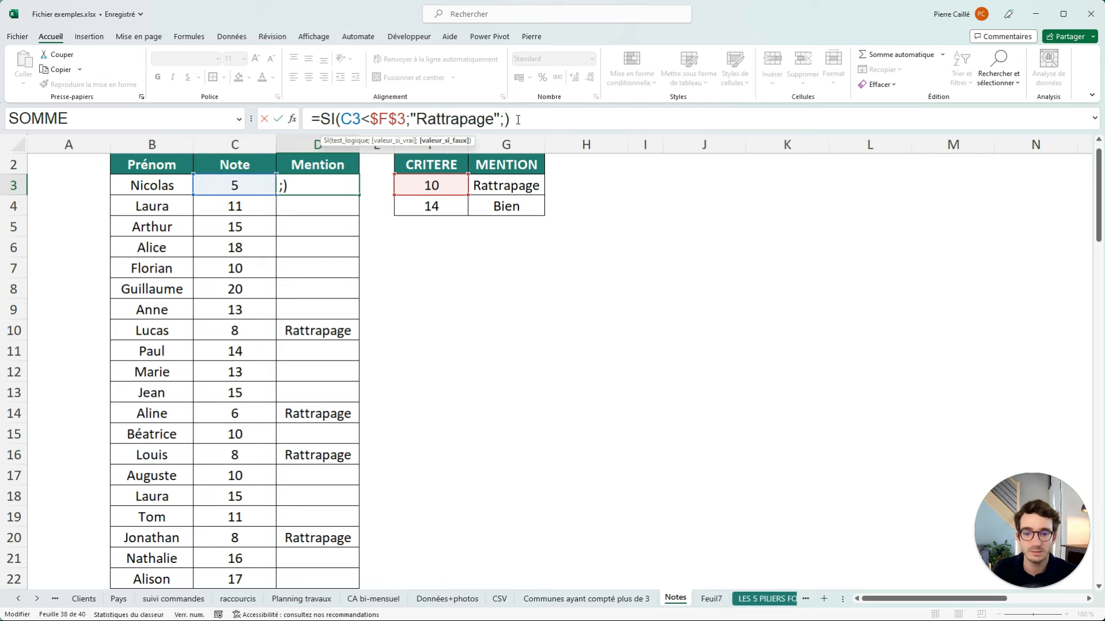
key("Delete")
type("SI")
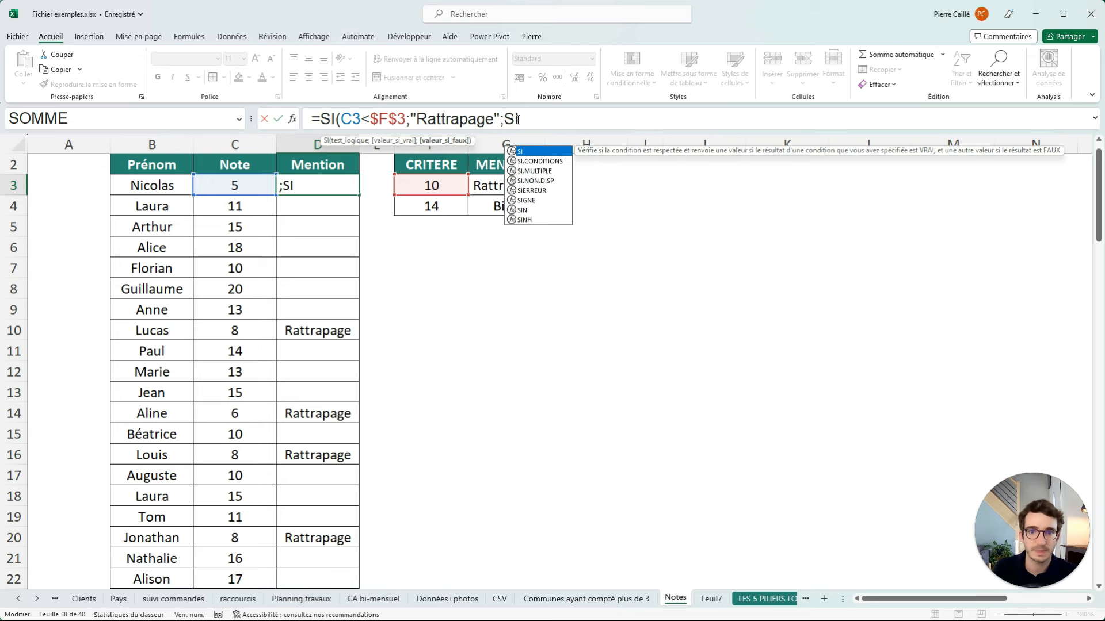
type("'")
type("(")
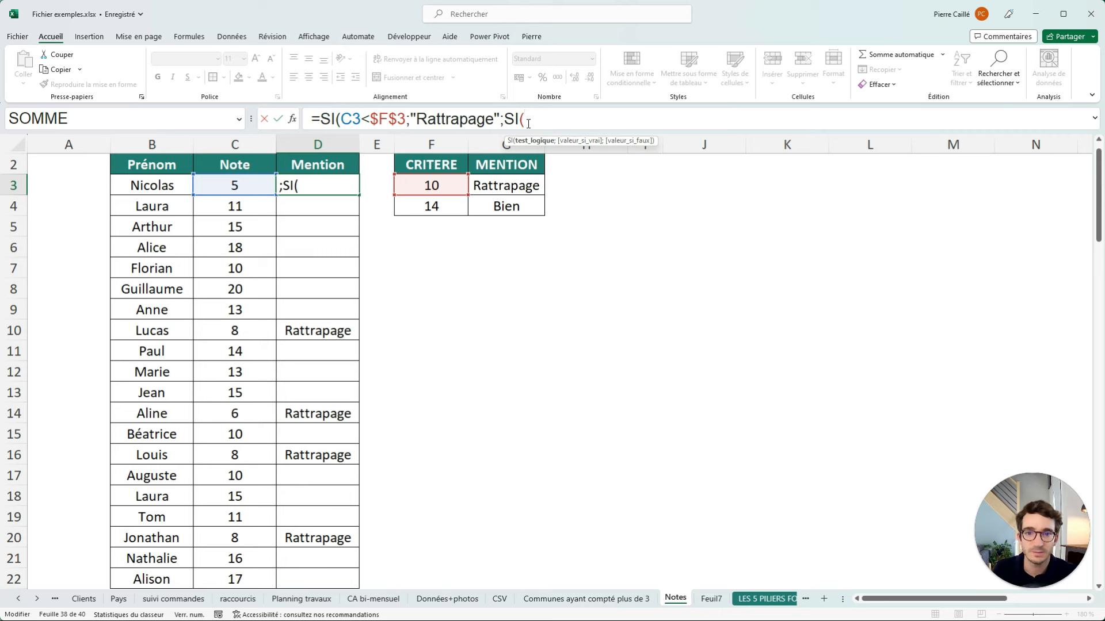
- Enter C3>=$F$4 as the logical test of the nested SI, with an absolute reference to the second criterion
left_click(246, 186)
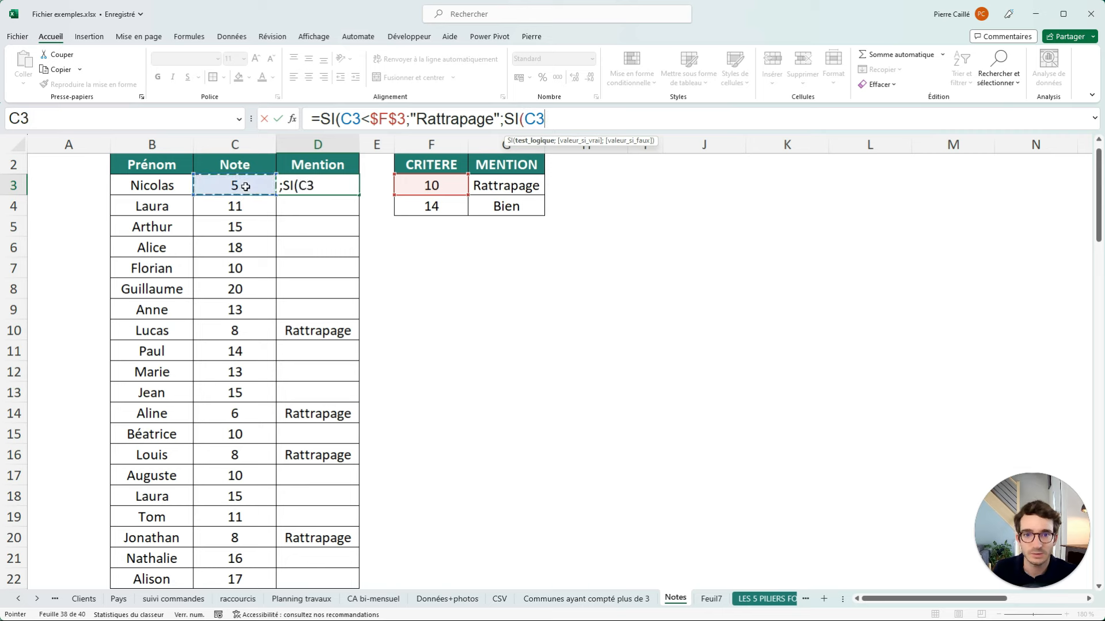
type(">=")
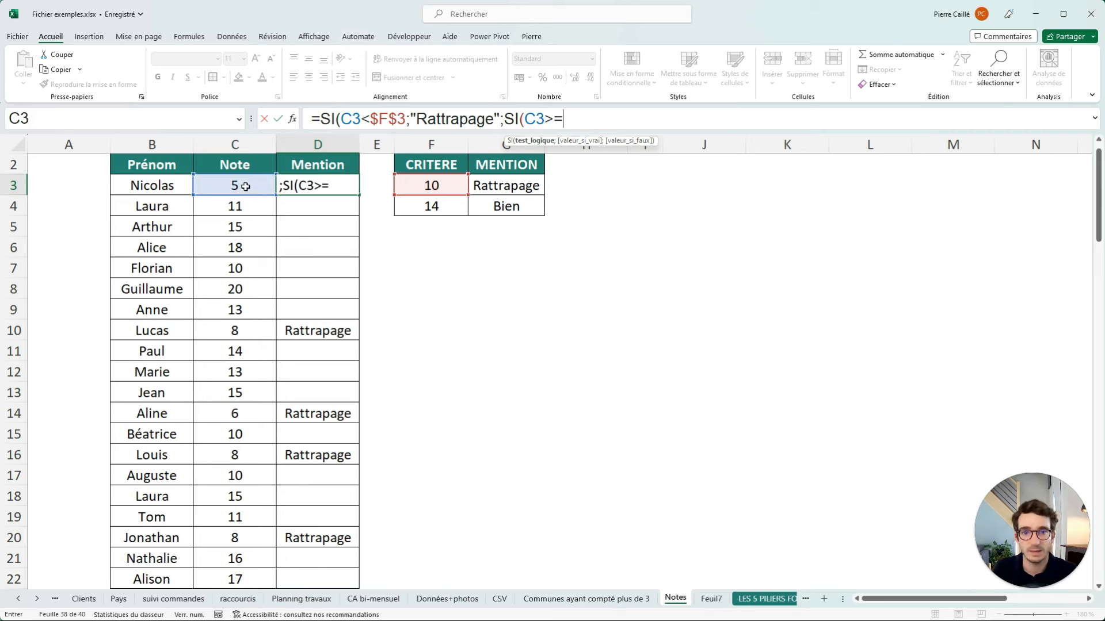
left_click(433, 206)
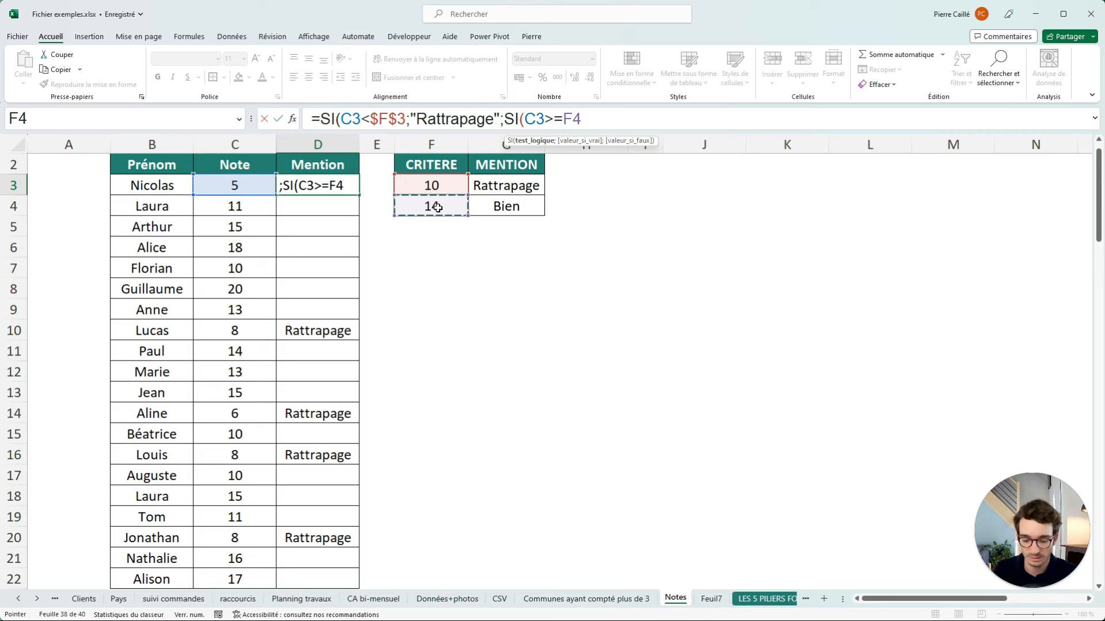
key("F4")
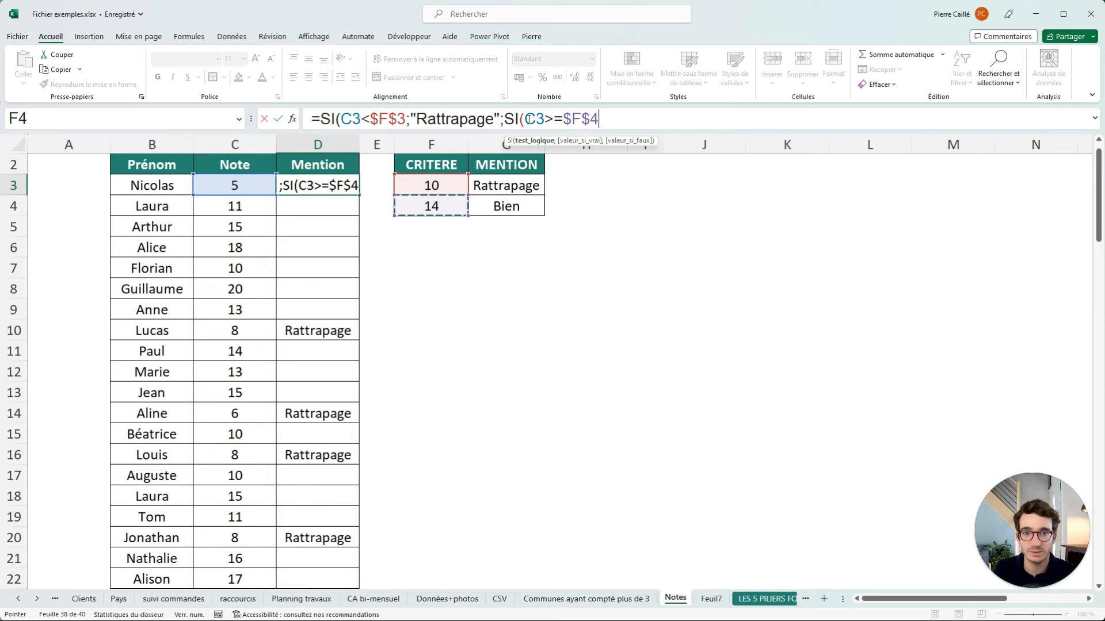
- Make the nested SI return $G$4 when true and empty text ("") when false, and close both SI functions
type(";")
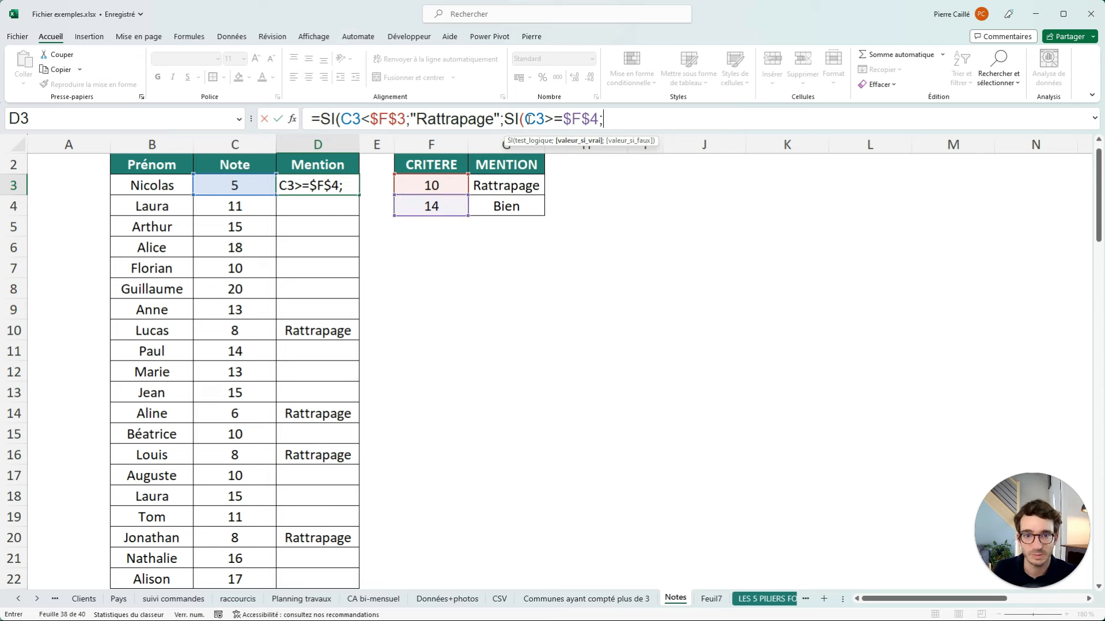
left_click(535, 205)
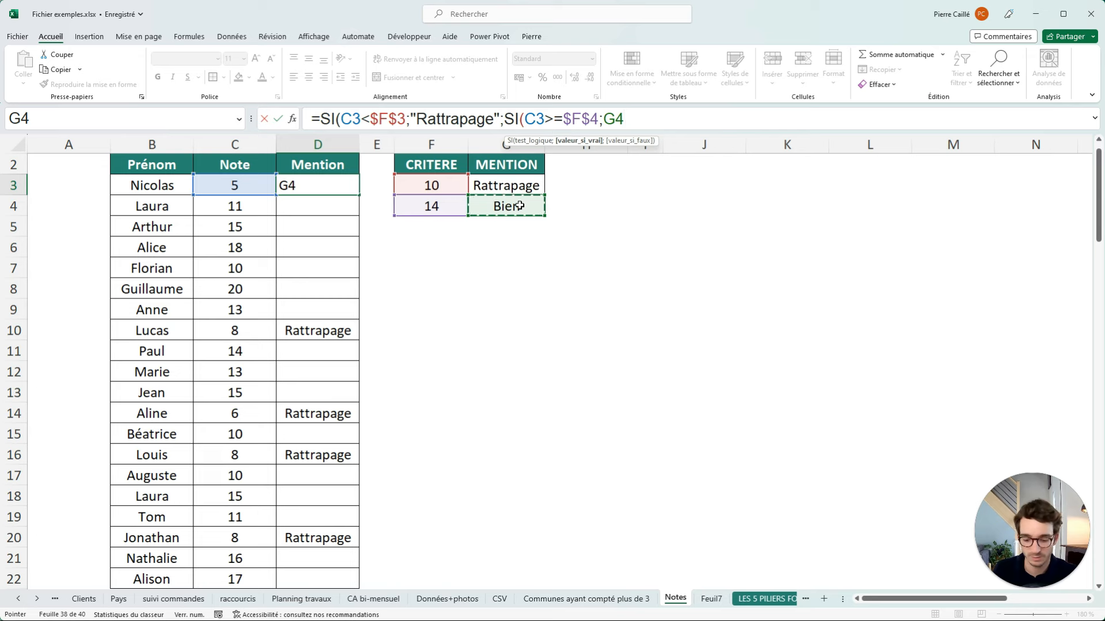
key("F4")
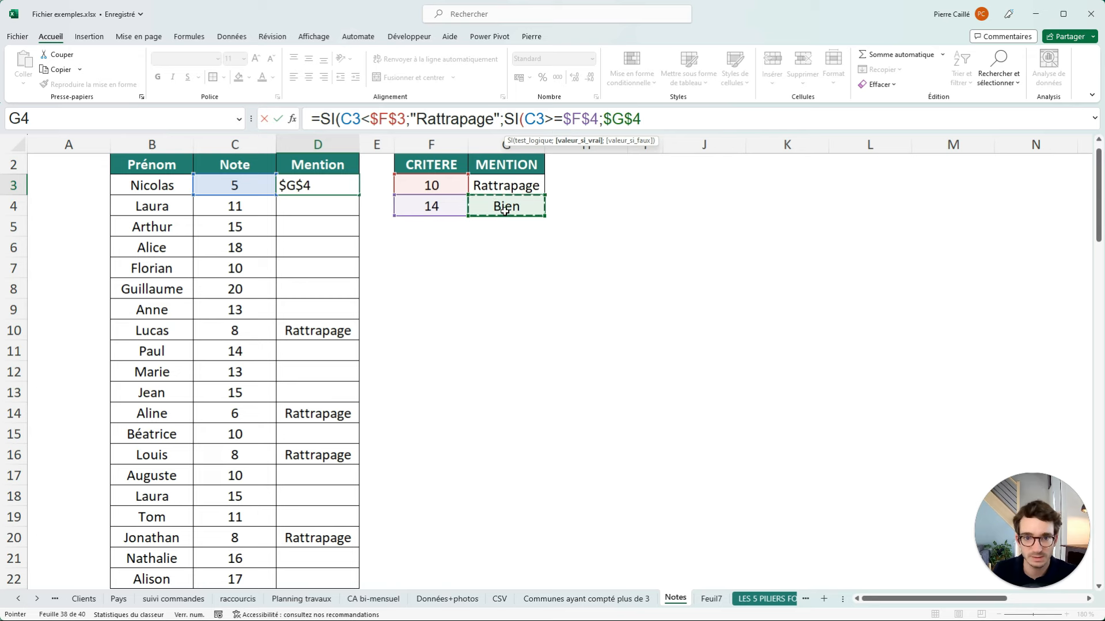
type(";")
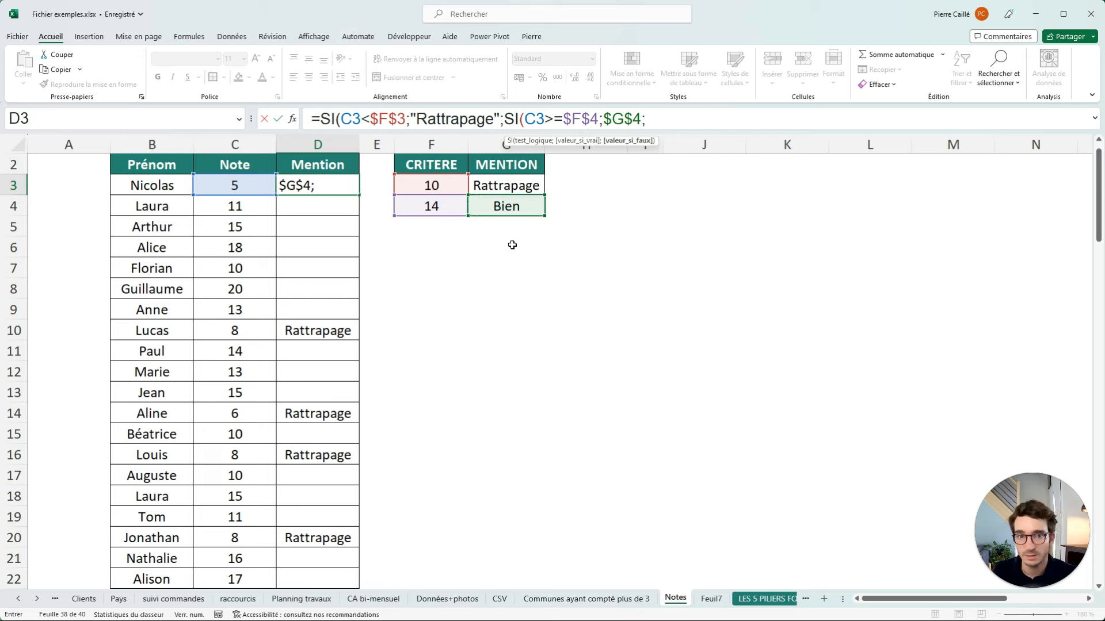
type("\"\")")
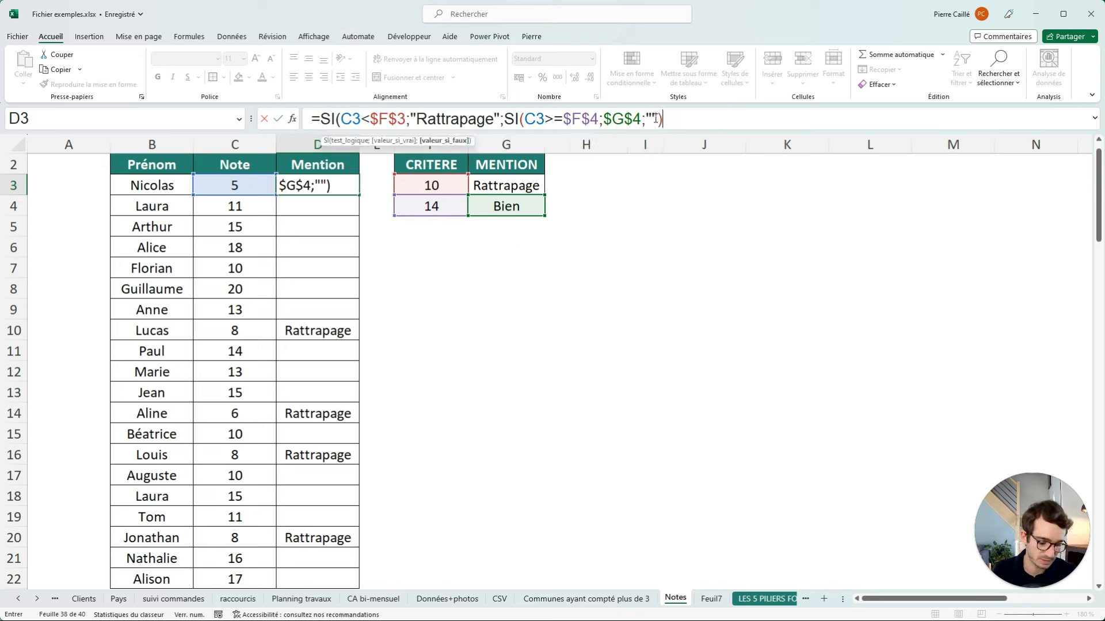
type(")")
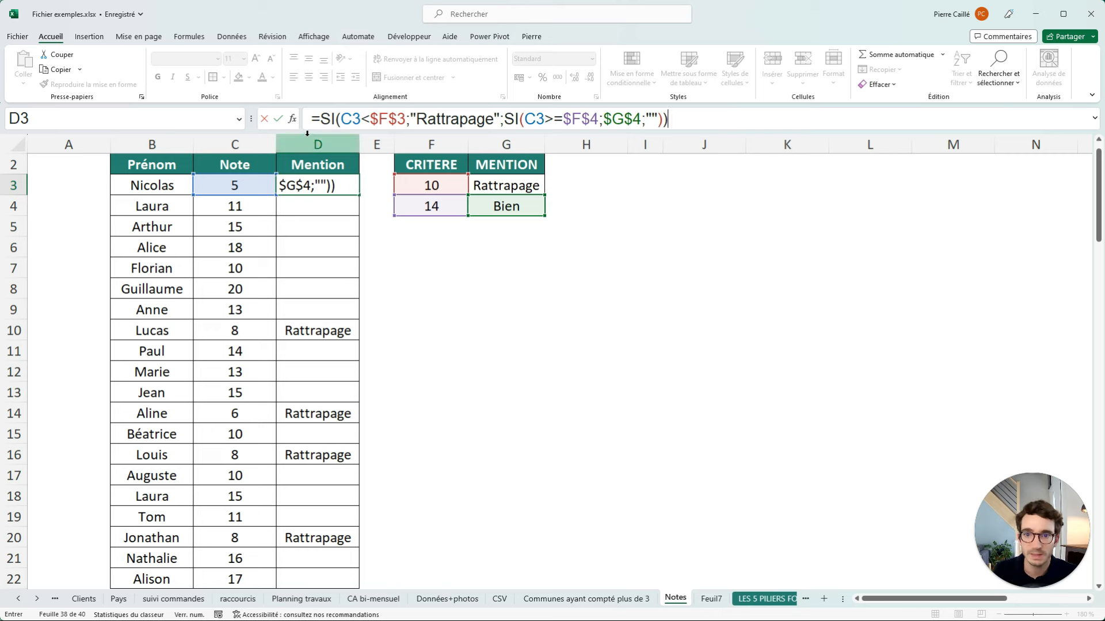
- Review the logical test, value-if-true and value-if-false arguments of the outer and nested SI functions in the D3 formula
double_click(337, 120)
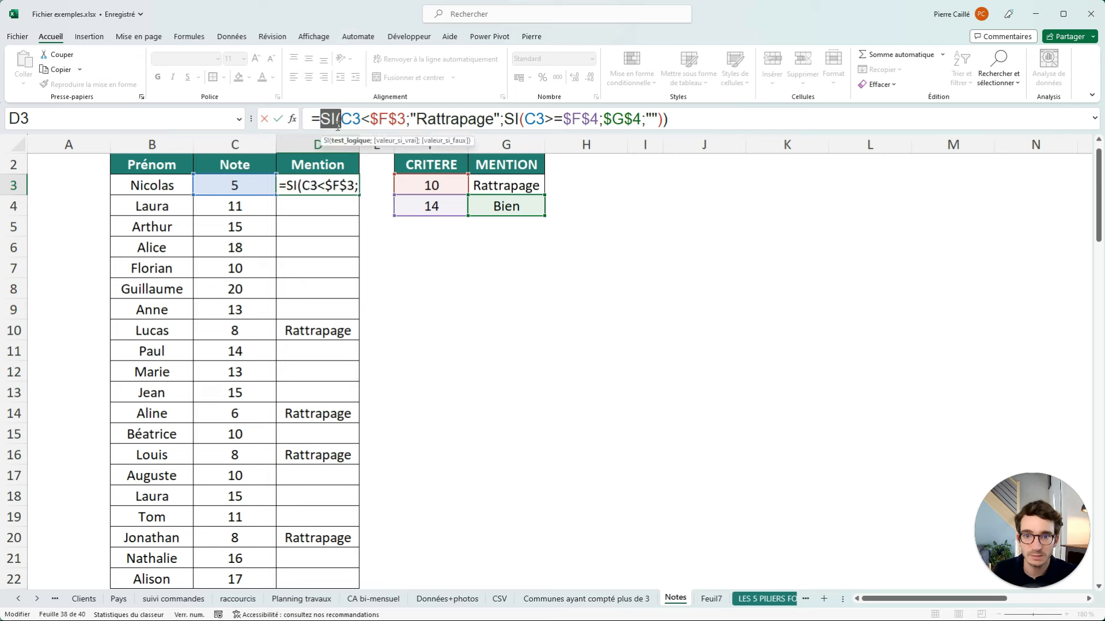
left_click(344, 119)
left_click_drag(344, 119, 405, 119)
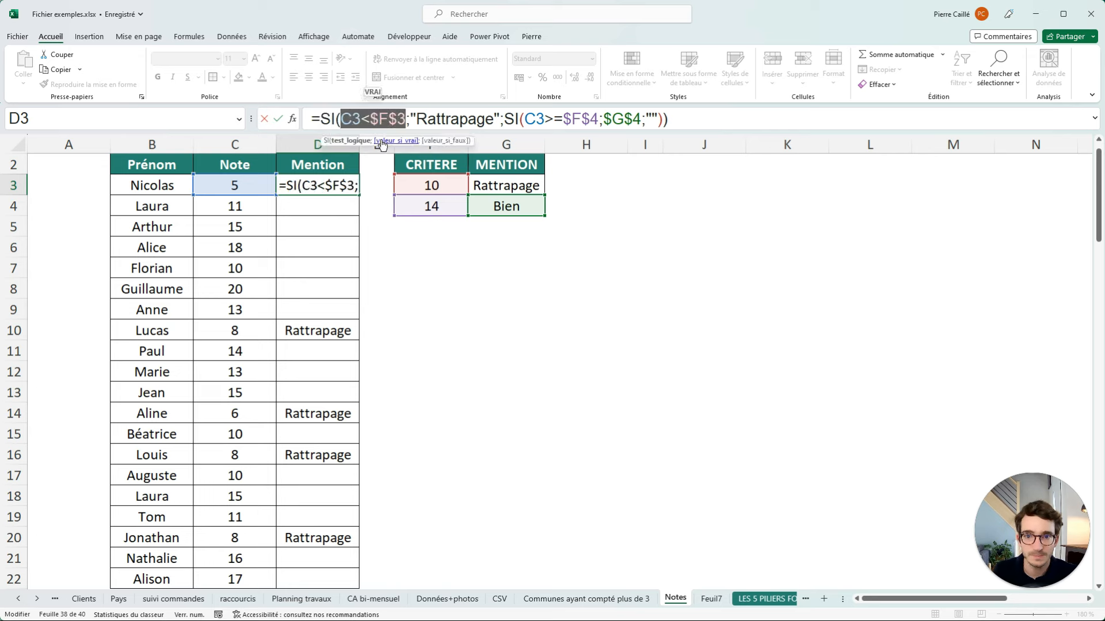
left_click(396, 140)
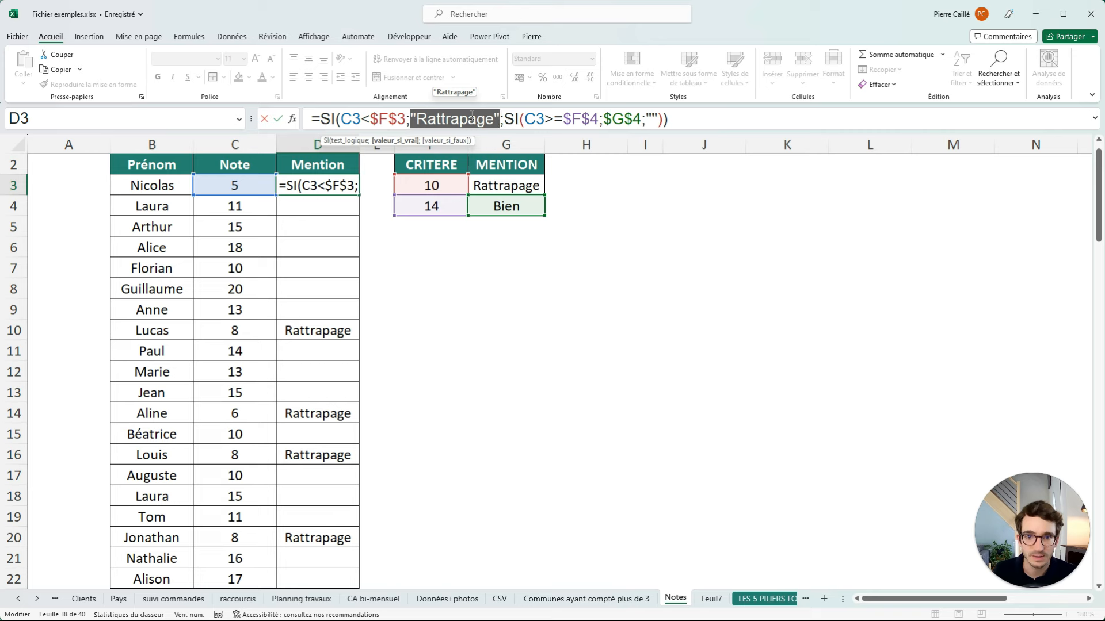
left_click(446, 140)
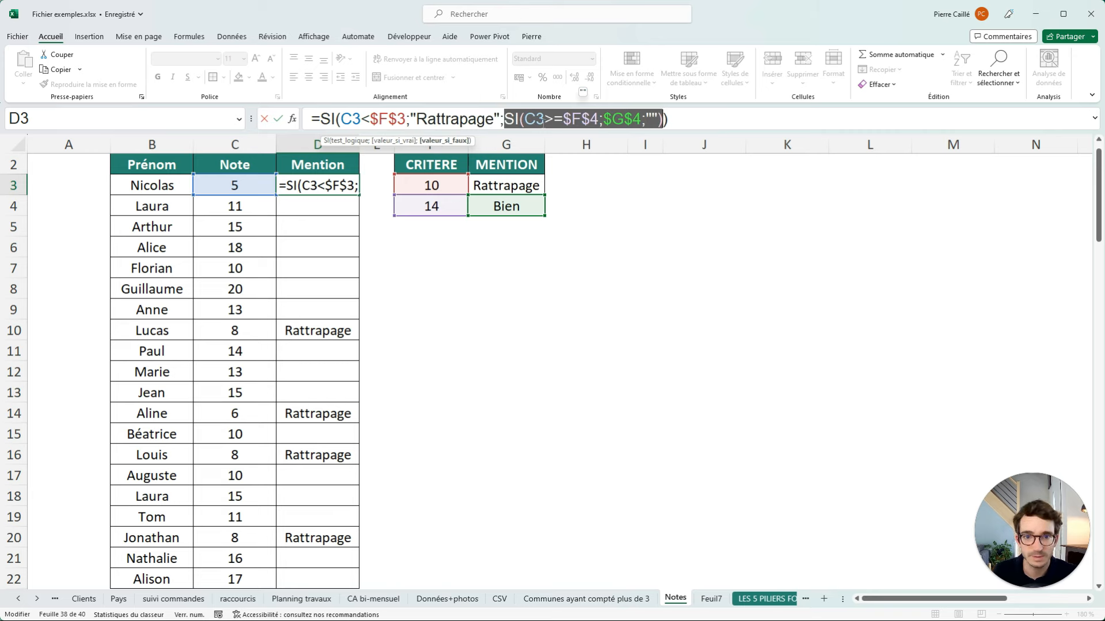
left_click(517, 121)
left_click(513, 121)
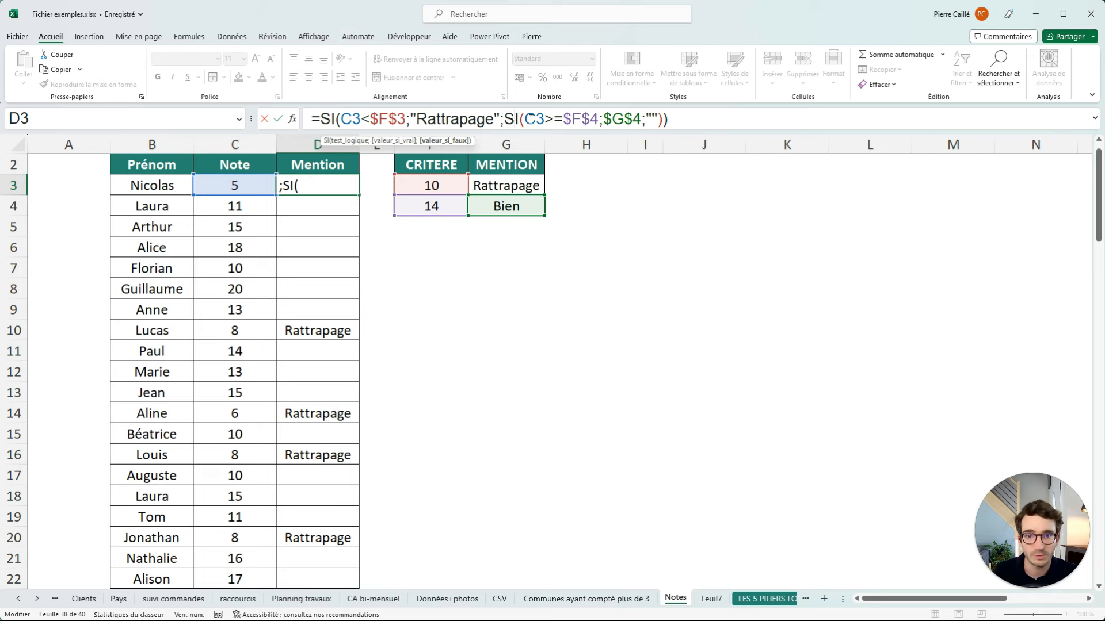
left_click(534, 119)
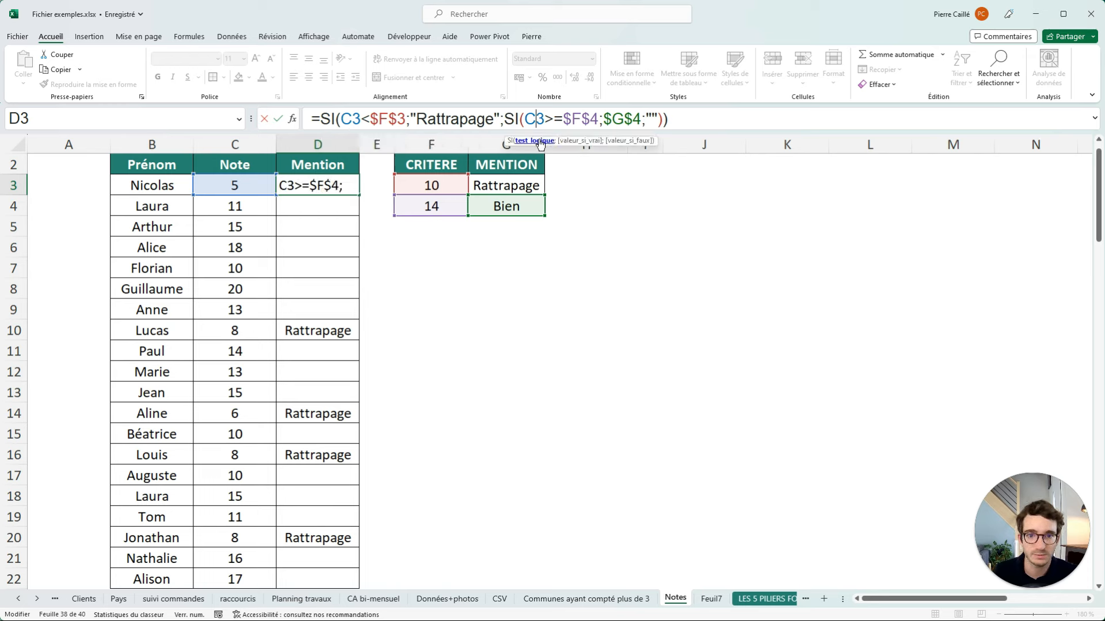
left_click_drag(525, 119, 598, 120)
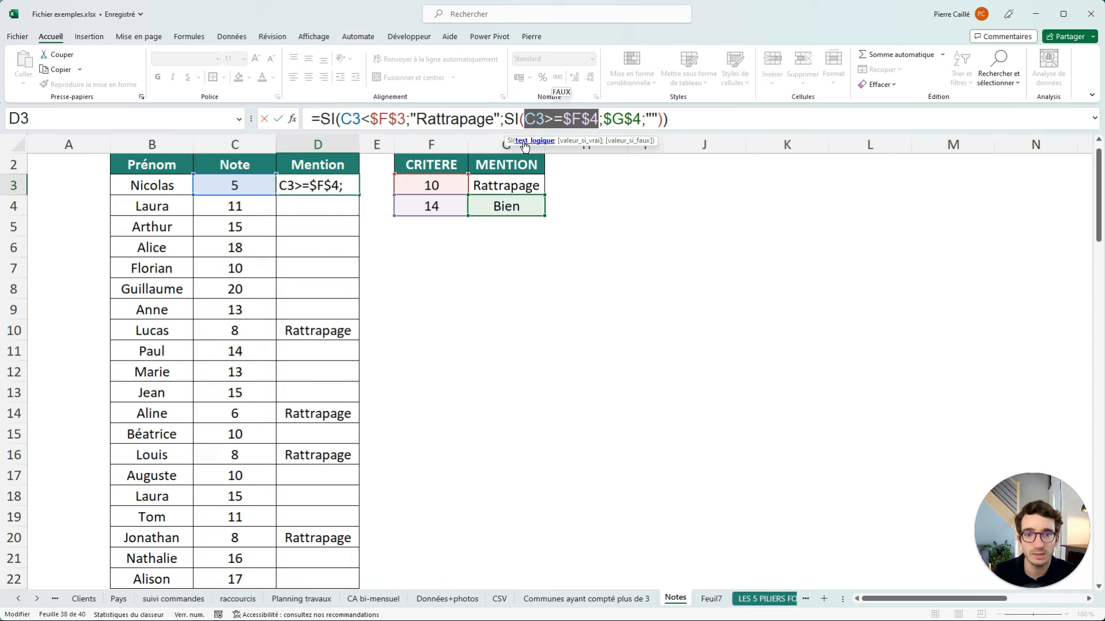
left_click(567, 142)
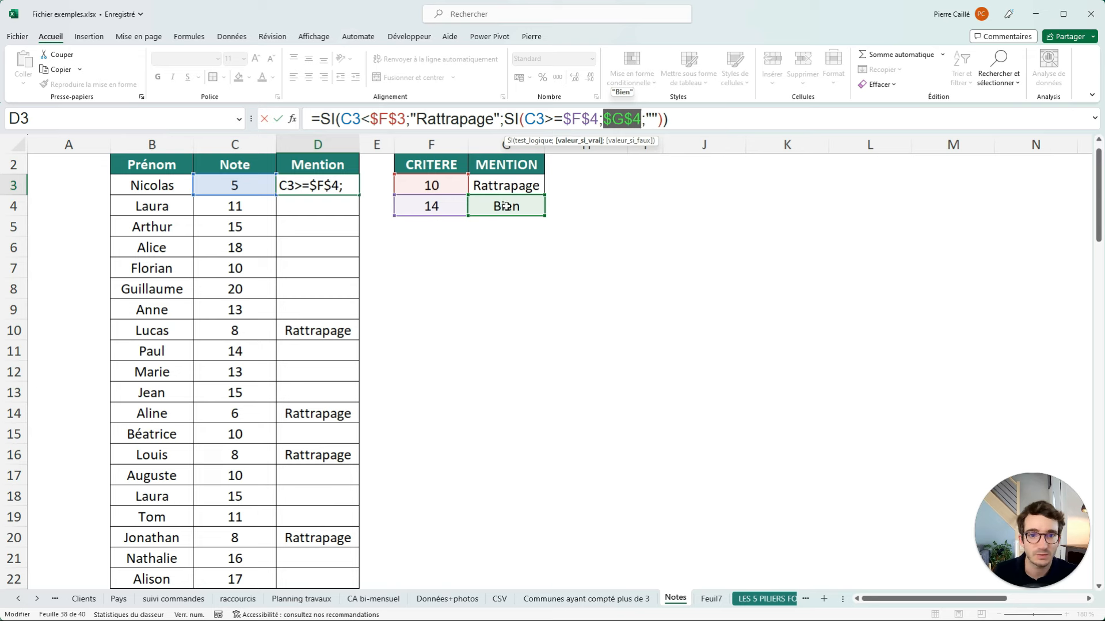
left_click(627, 142)
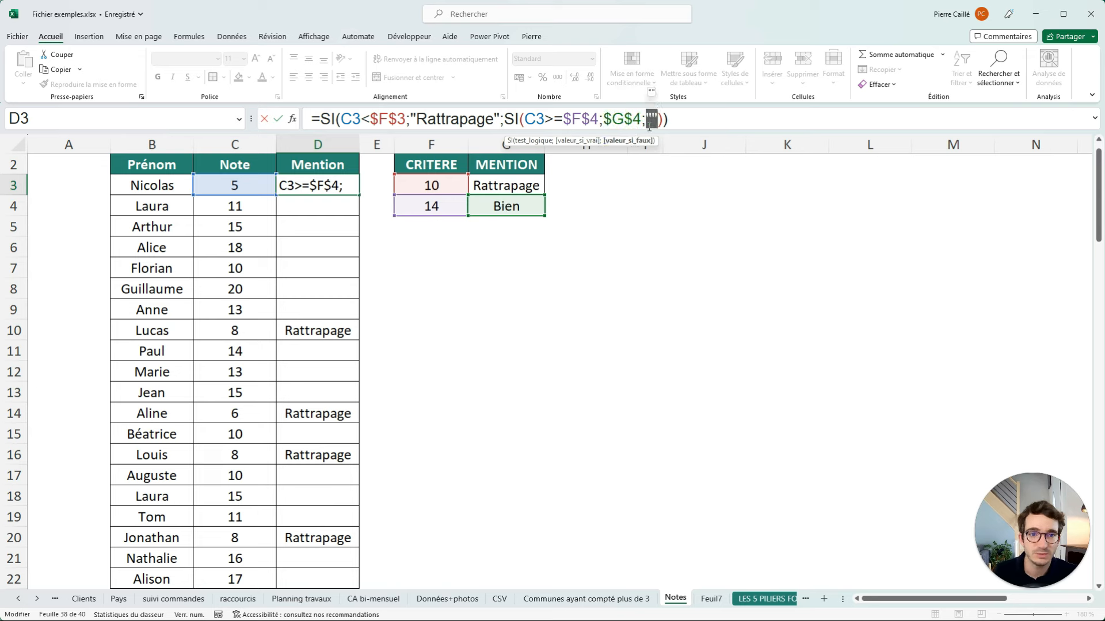
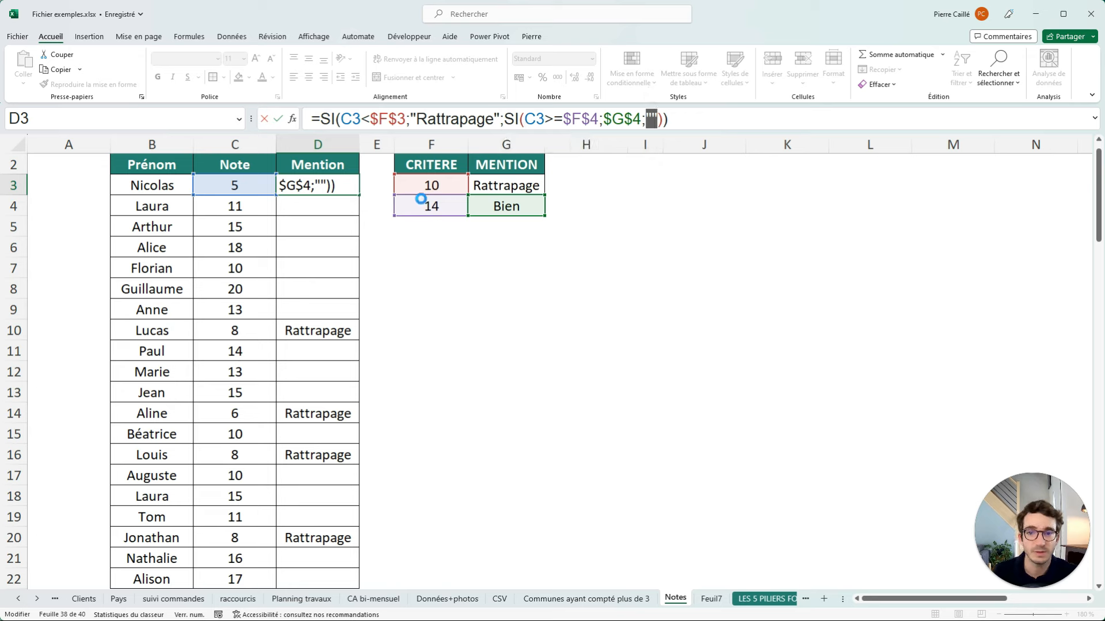
- Validate the nested SI formula in D3 and fill it down the whole Mention column
key("Return")
left_click(334, 186)
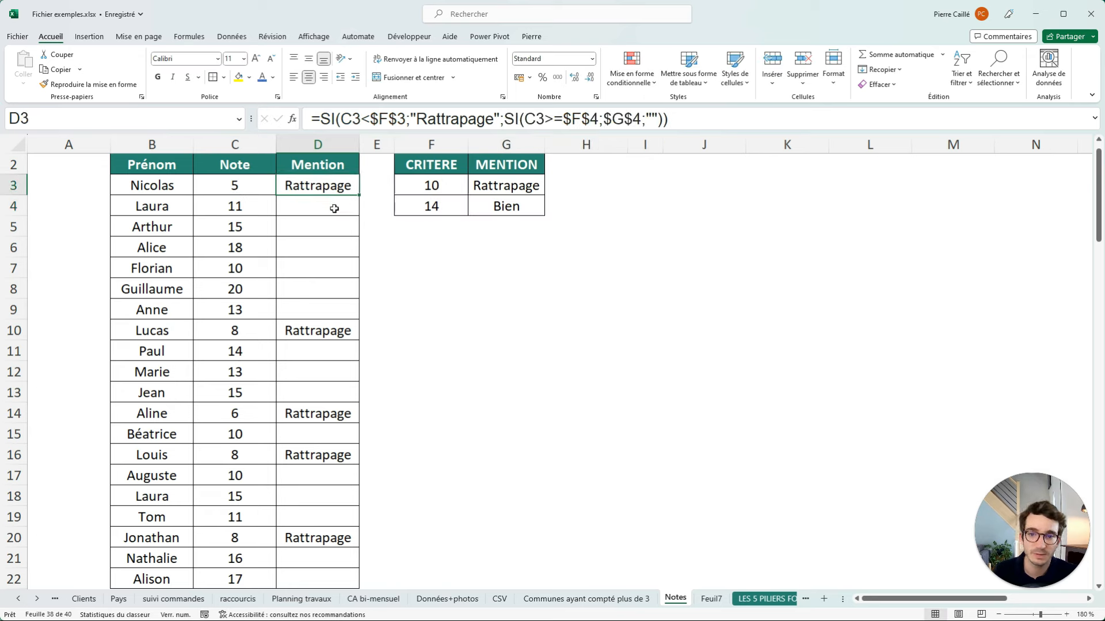
double_click(359, 196)
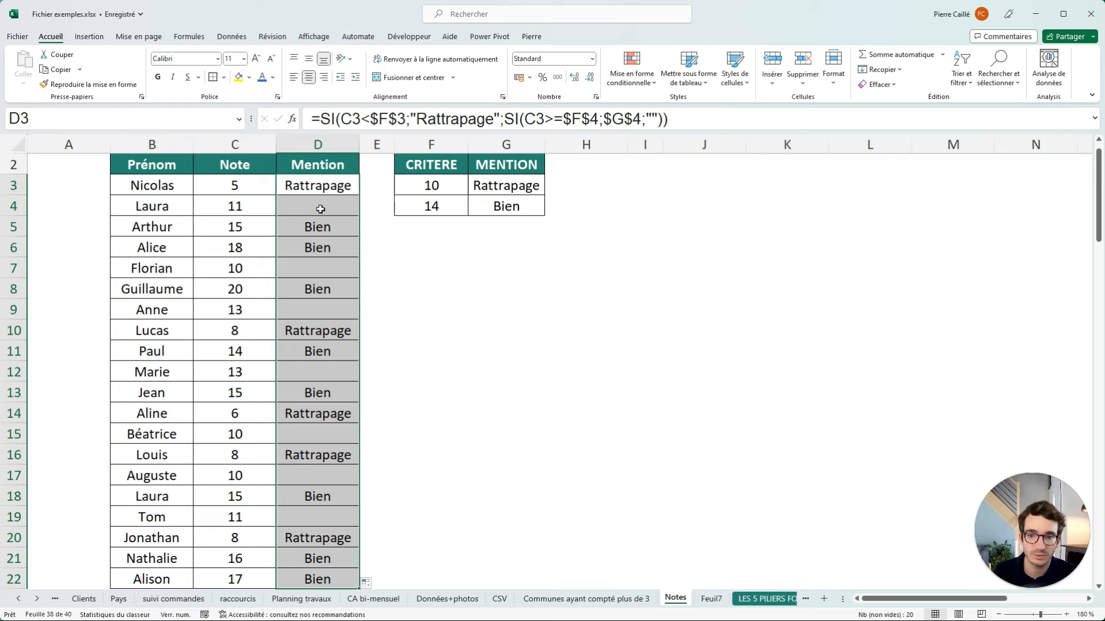
- Check the mentions in rows 4 to 11 against the notes and the two criteria
left_click(308, 212)
left_click(310, 230)
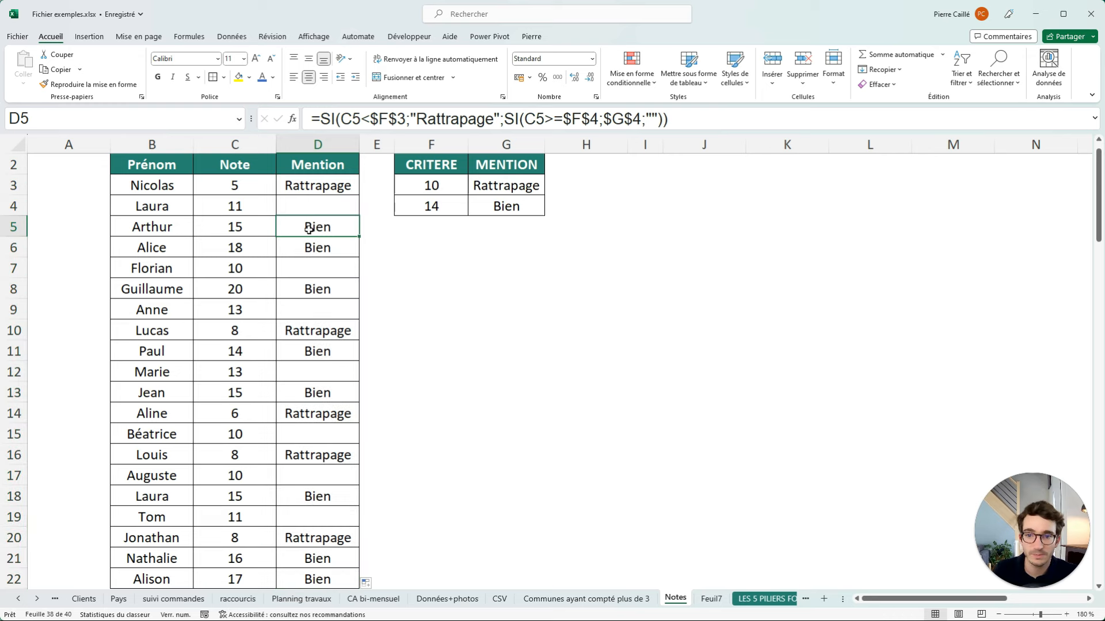
left_click(293, 249)
left_click(293, 282)
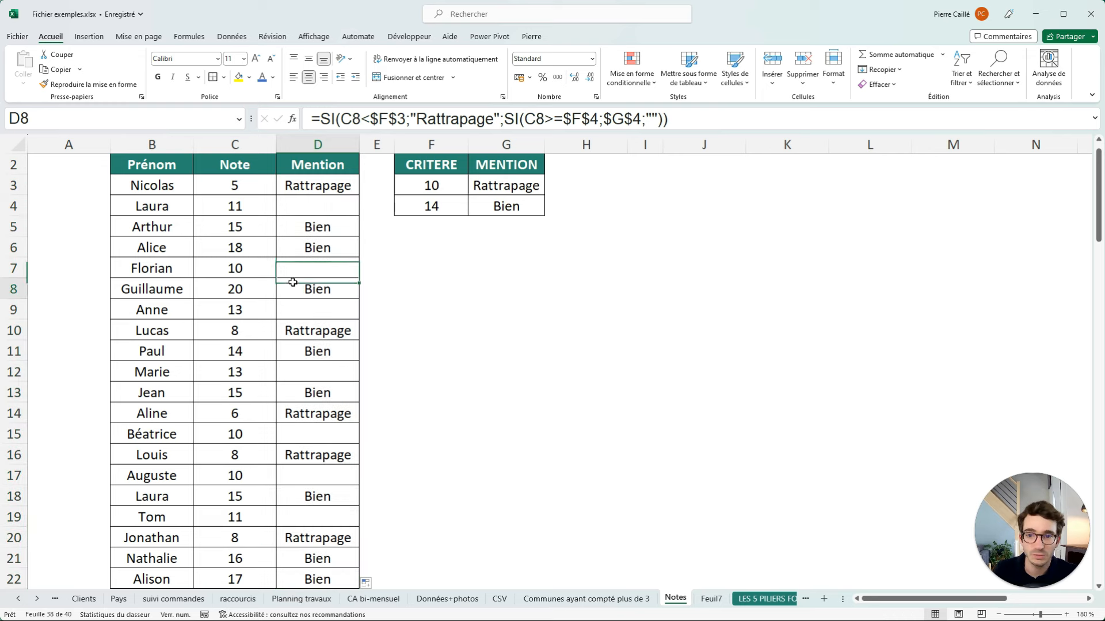
left_click(291, 348)
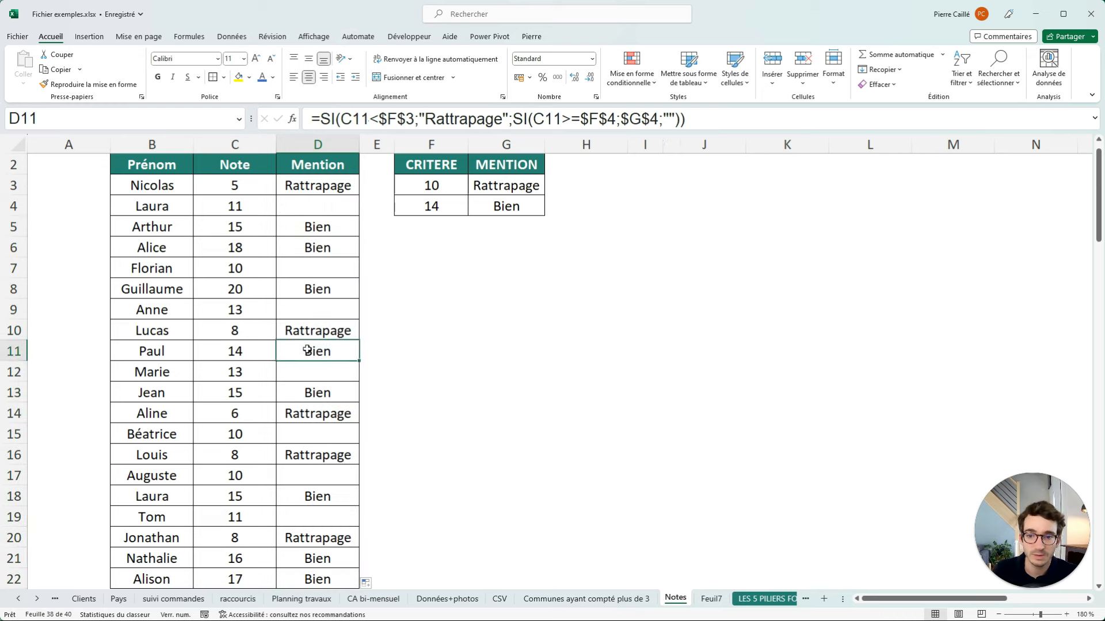
left_click(240, 352)
left_click(432, 247)
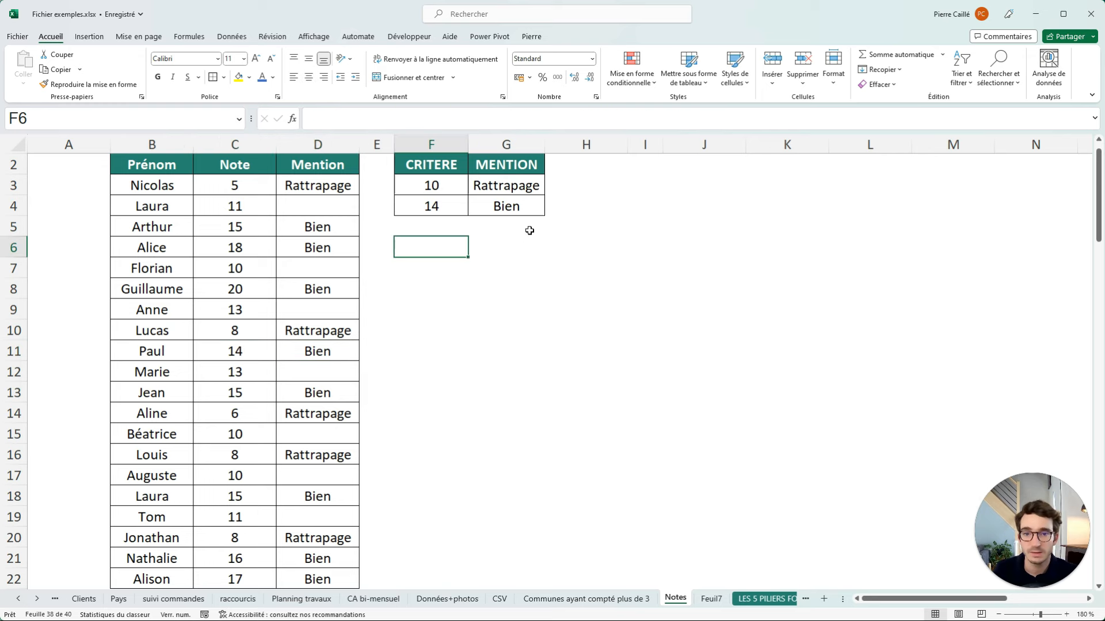
- Set the second criterion in F4 to 18 and its mention to Très bien, and inspect the students that receive this mention
left_click(430, 206)
type("18")
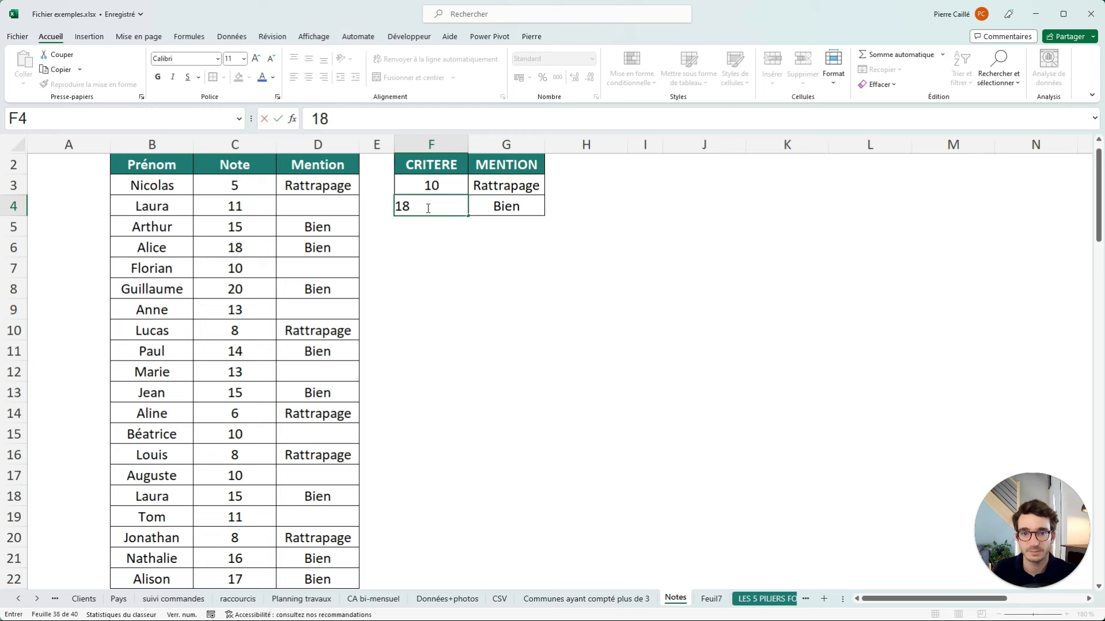
key("Tab")
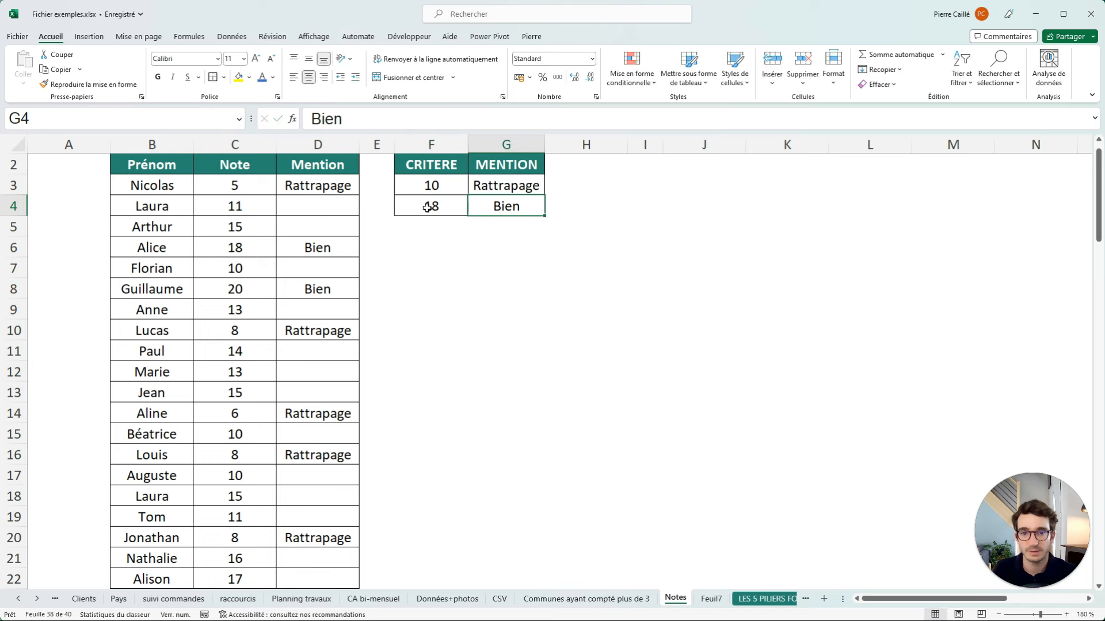
type("Très b")
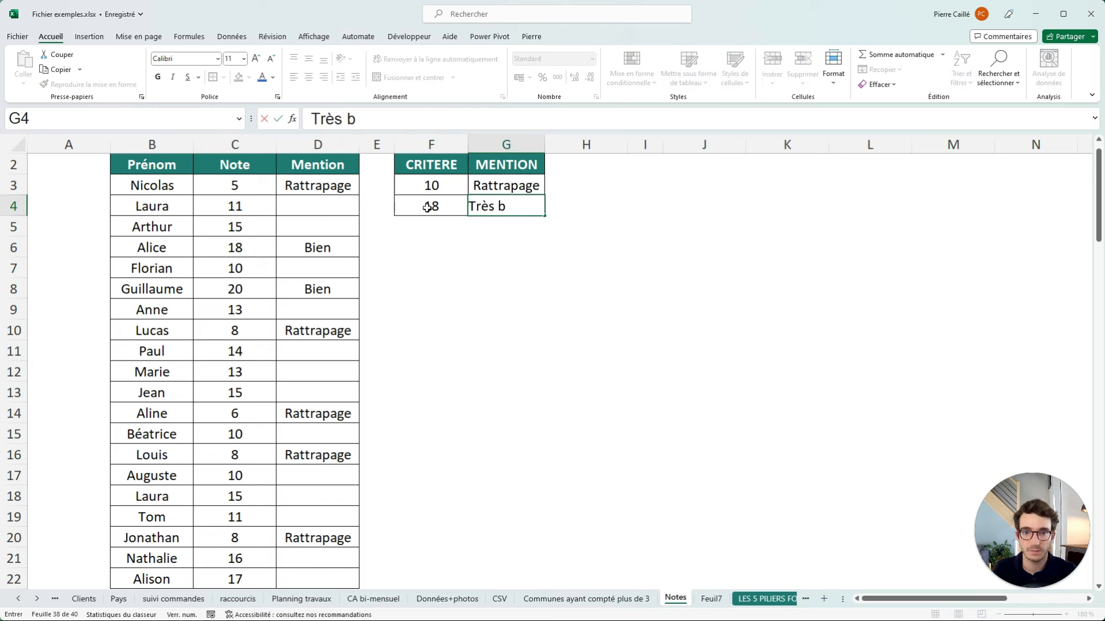
type("ien")
key("Return")
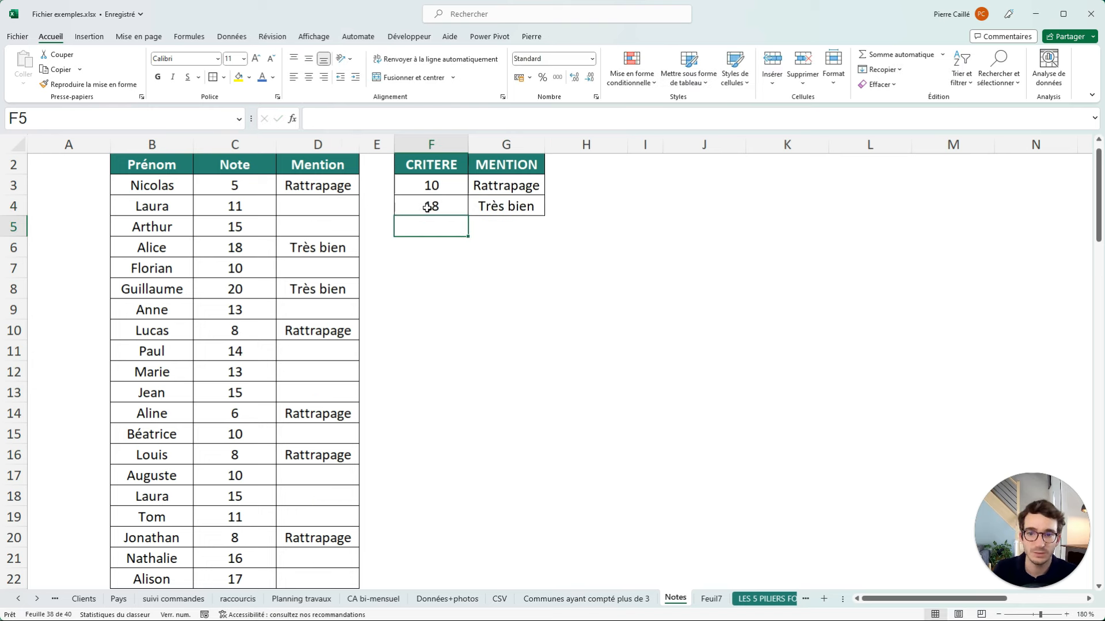
left_click(159, 254)
left_click(159, 283)
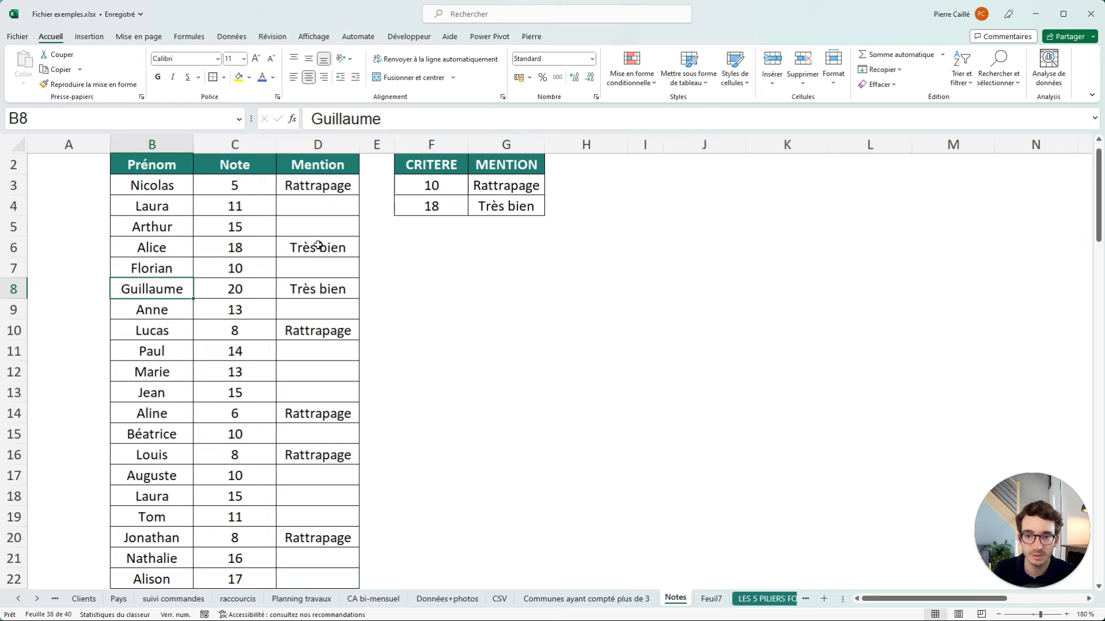
left_click(257, 244)
left_click(252, 290)
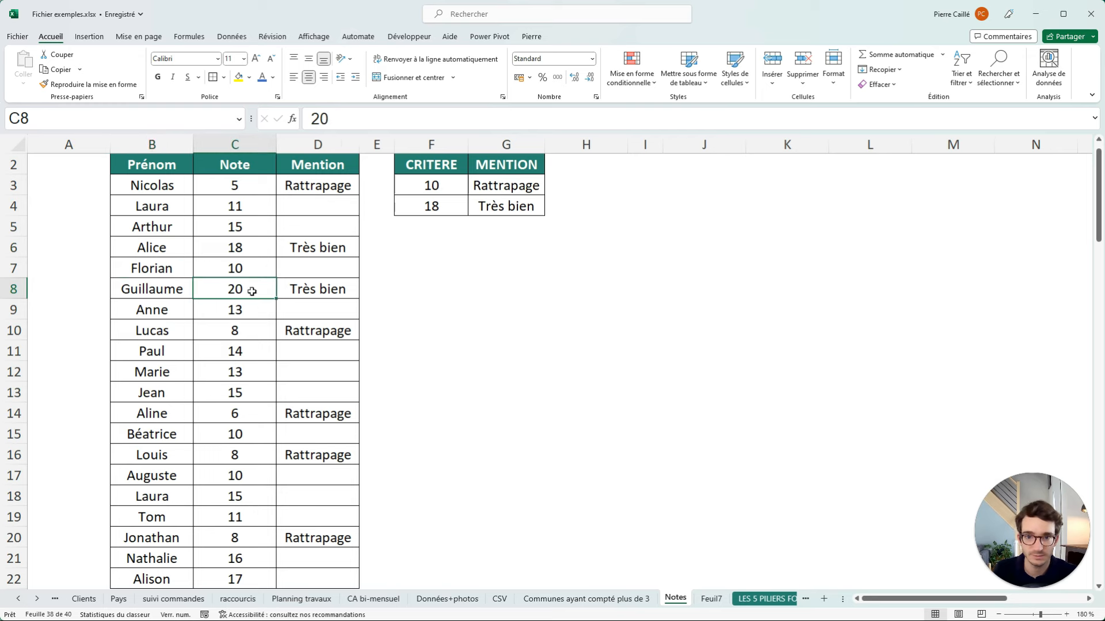
- Restore the second criteria row with Bien in G4 and 14 in F4
left_click(473, 213)
type("Bien")
key("Left")
type("14")
key("ctrl+Return")
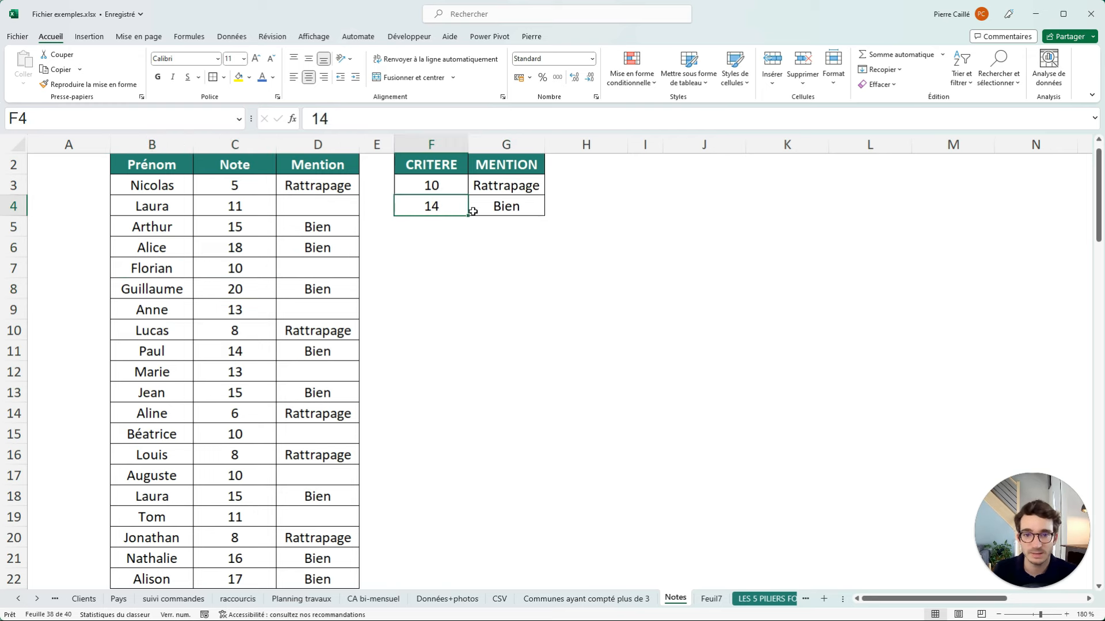
- Copy the second criteria row F4:G4 into F5:G5 as a third row
left_click_drag(441, 211, 476, 213)
key("ctrl+c")
left_click(447, 225)
key("ctrl+v")
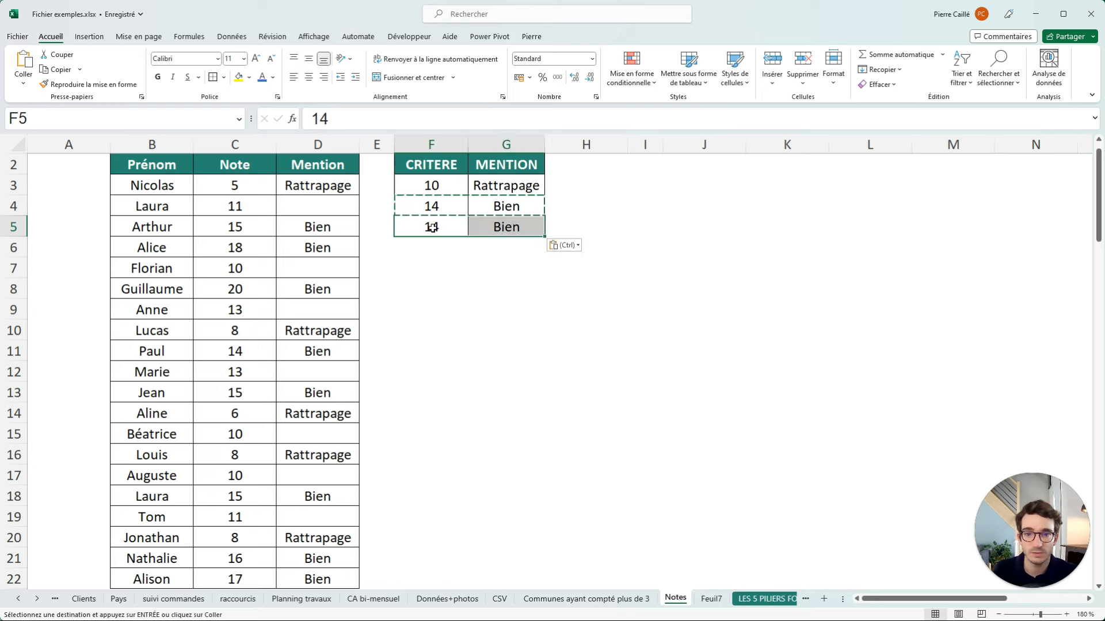
- Set the third criterion in F5 to 16 and its mention in G5 to Très bien
double_click(432, 227)
key("BackSpace")
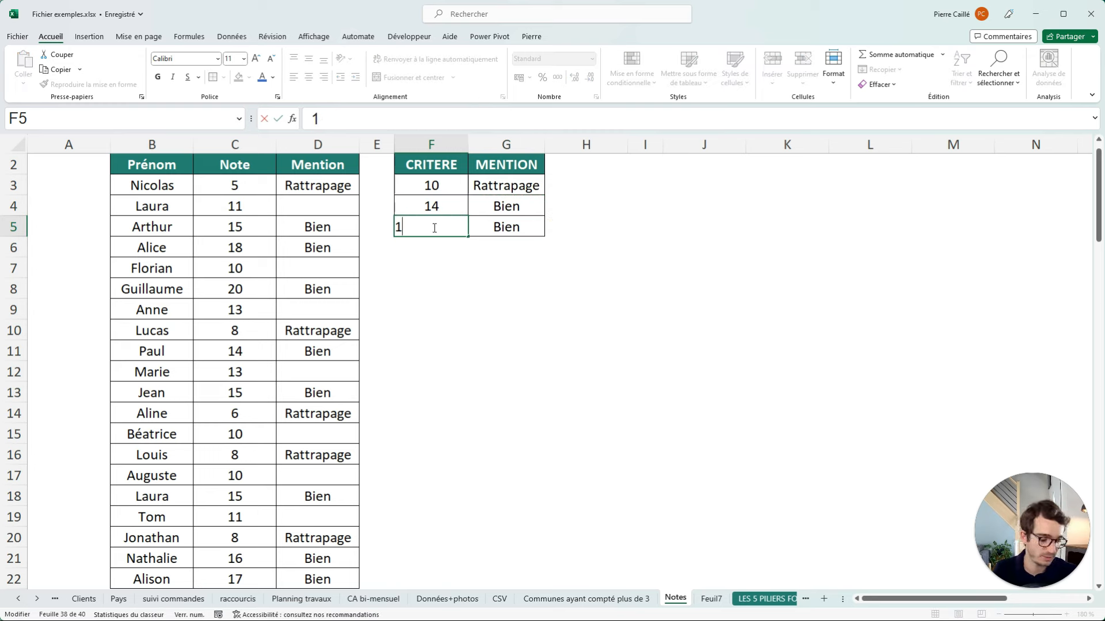
type("5")
key("Tab")
type("Très bien")
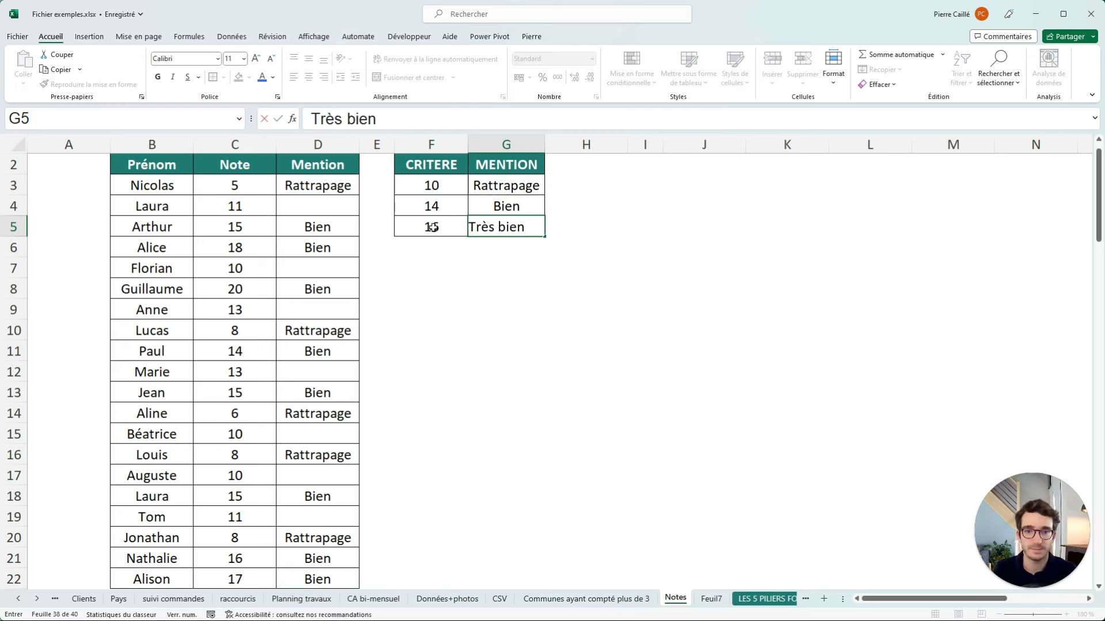
key("Return")
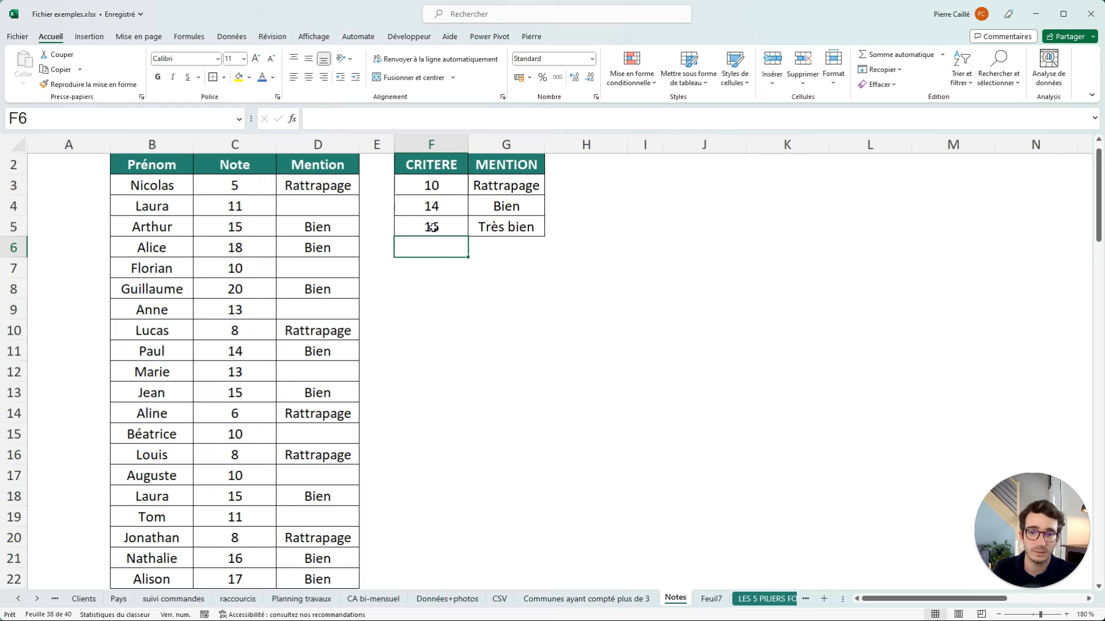
- Replace the empty value-if-false and closing parentheses of the D3 formula with the opening of a third SI function
left_click(306, 188)
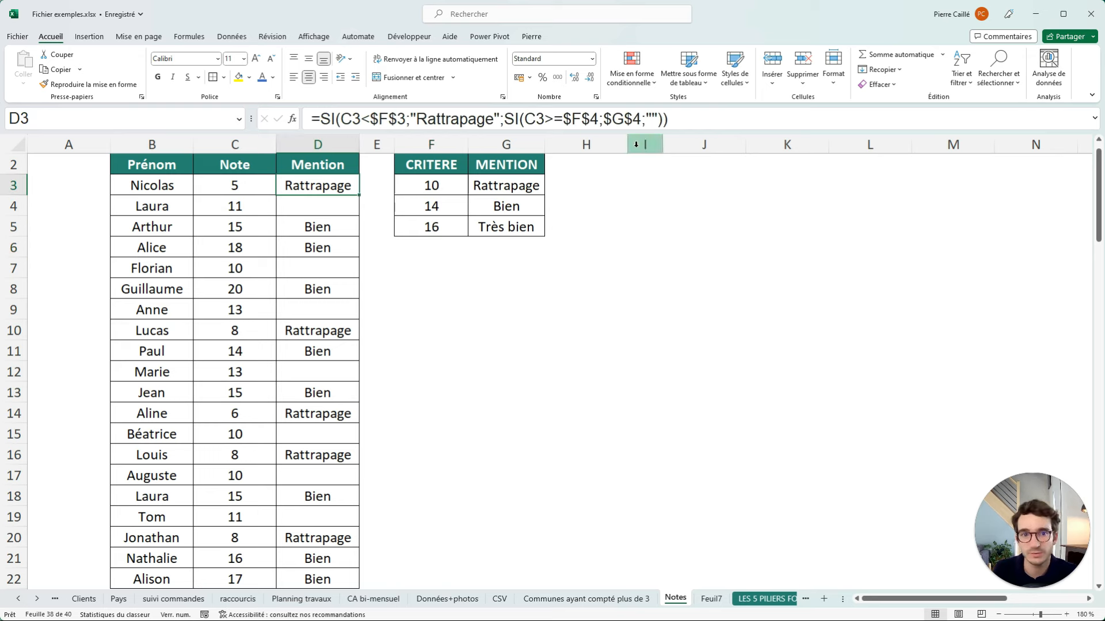
left_click(646, 119)
left_click_drag(646, 119, 685, 121)
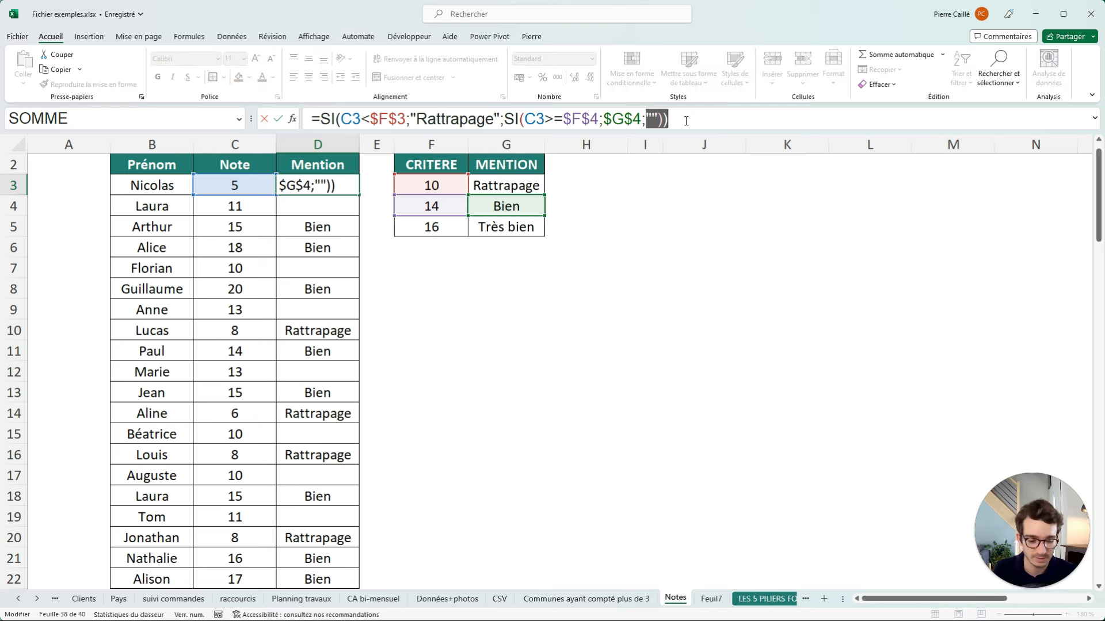
key("BackSpace")
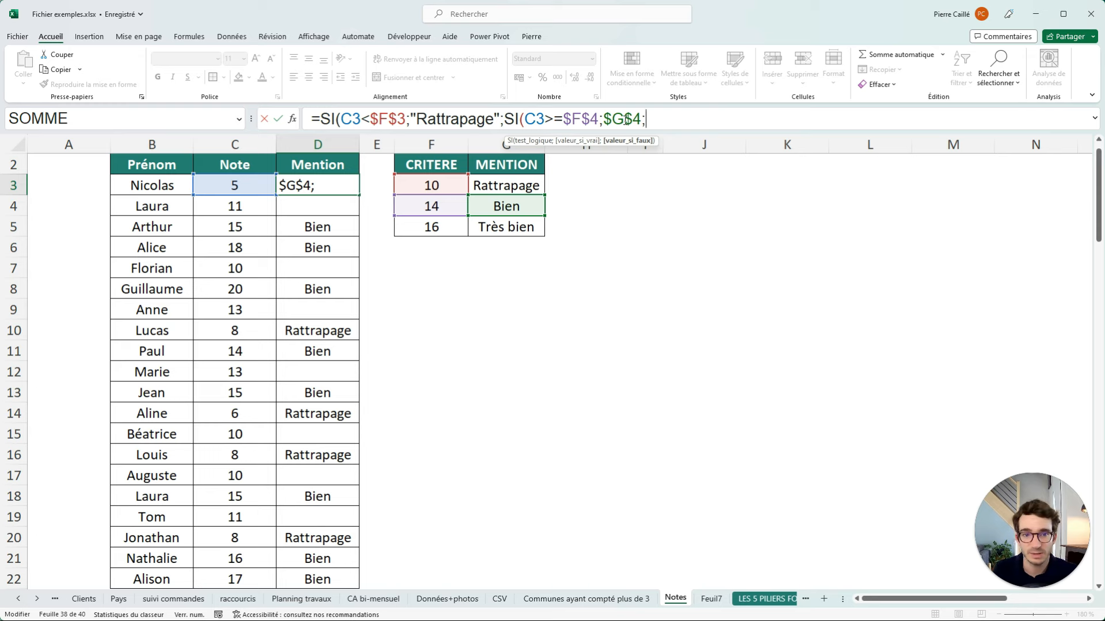
type("SI")
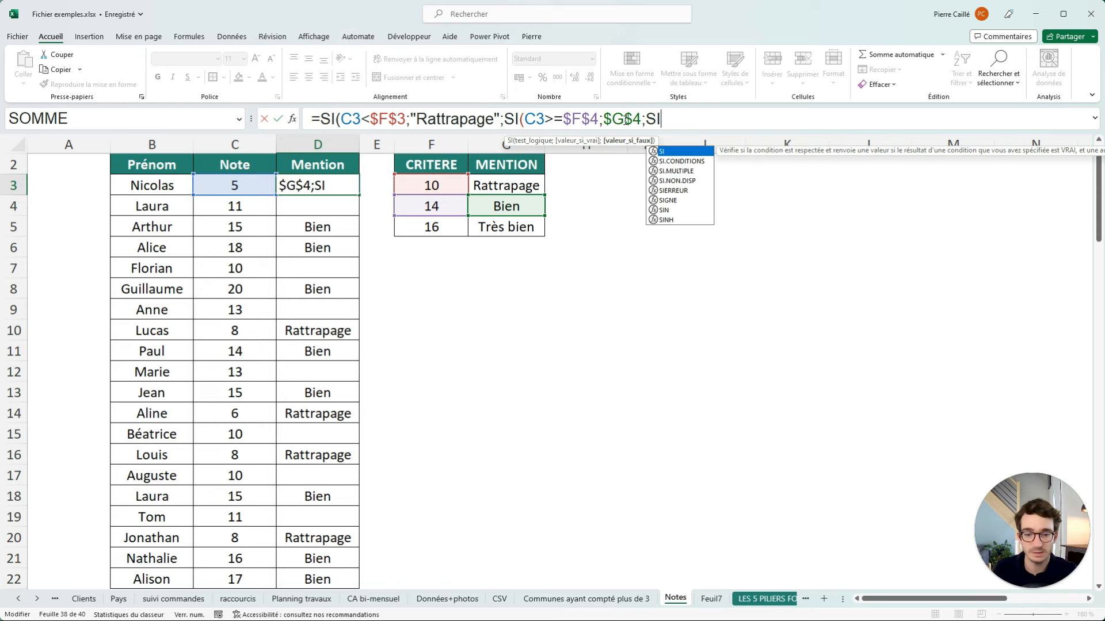
type("(")
- Enter C3>$F$5 as the third SI's logical test, with an absolute reference to the third criterion, and proceed to its value-if-true argument
left_click(251, 185)
type(">")
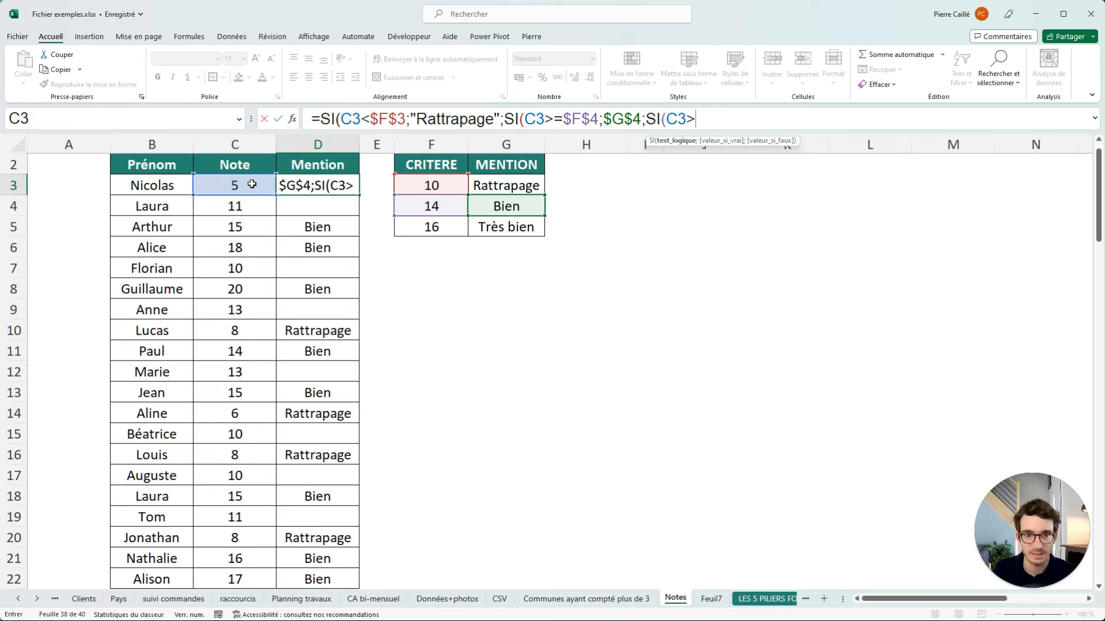
left_click(423, 232)
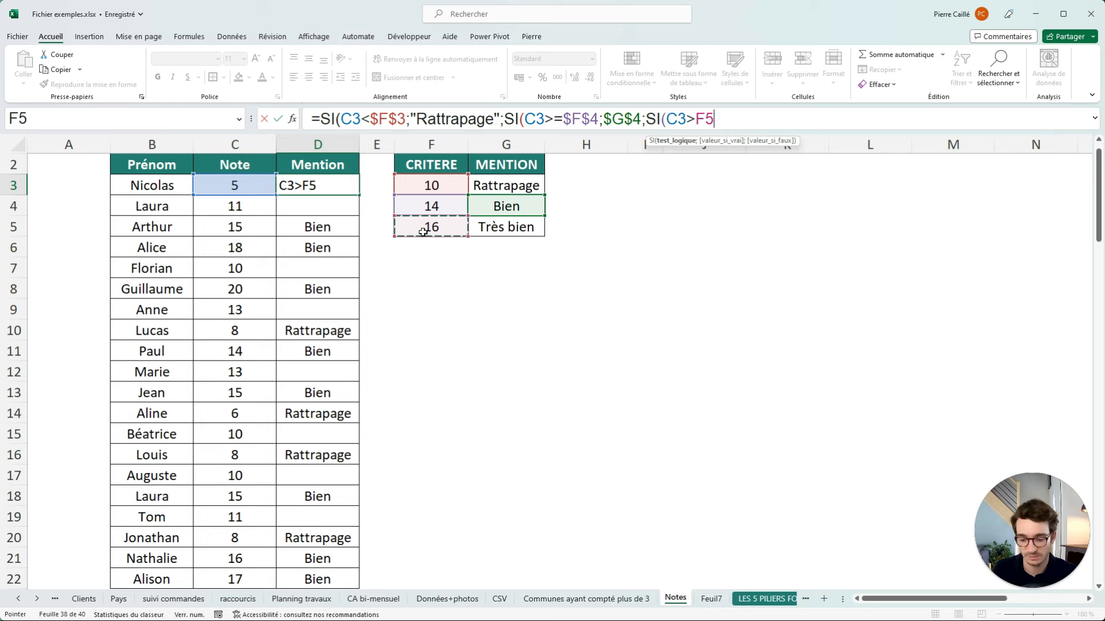
key("F4")
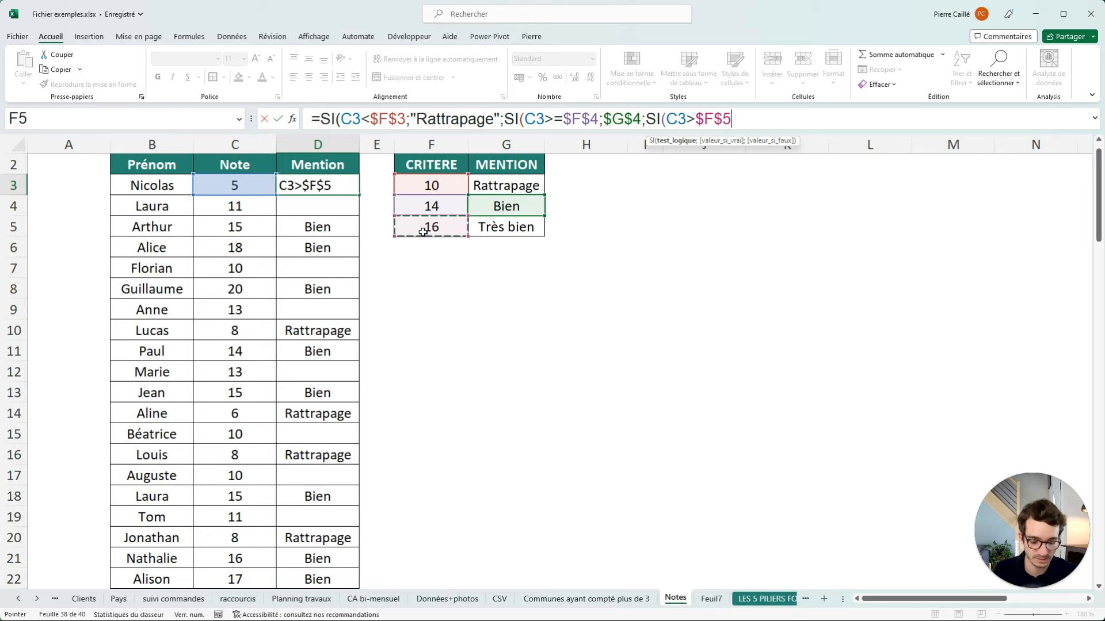
type(";")
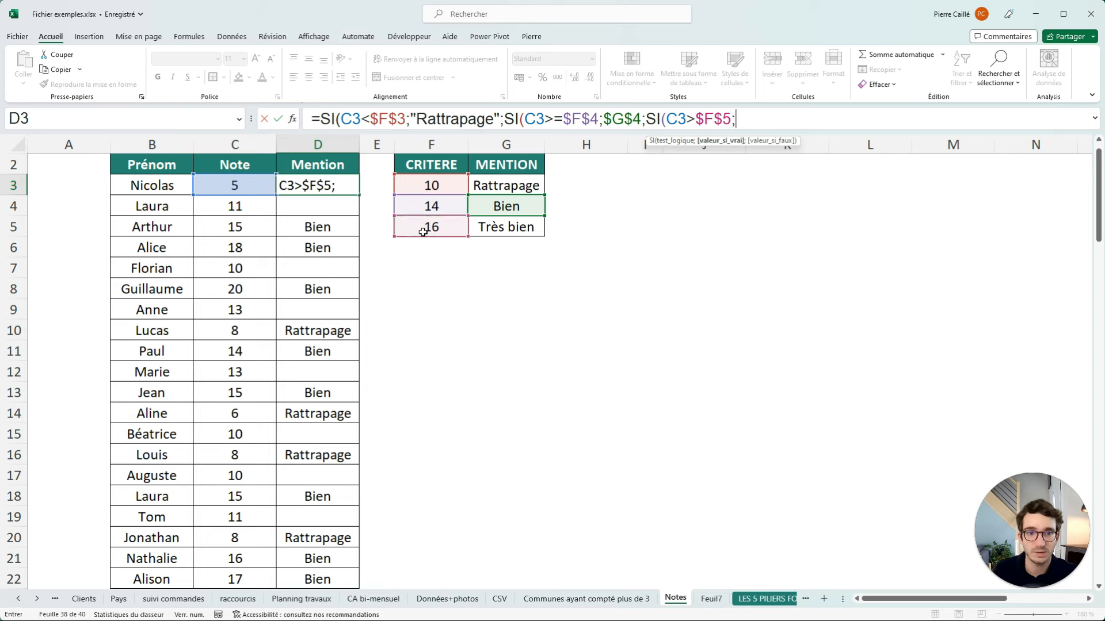
- Complete the third SI in D3 with $G$5 as value-if-true and "" as value-if-false, closing its parenthesis
left_click(519, 230)
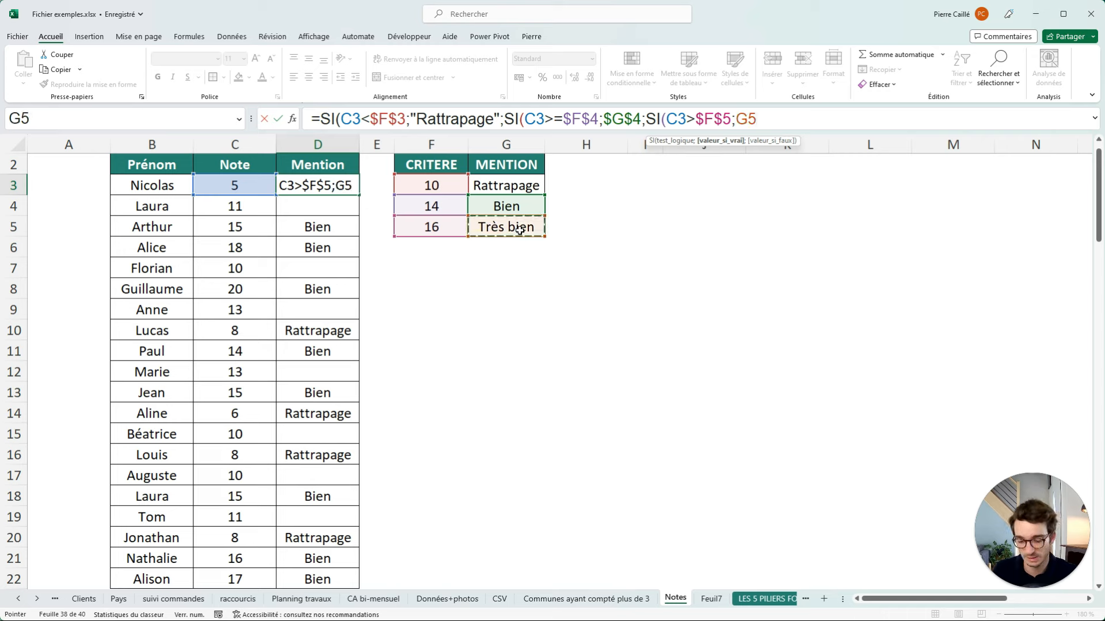
key("F4")
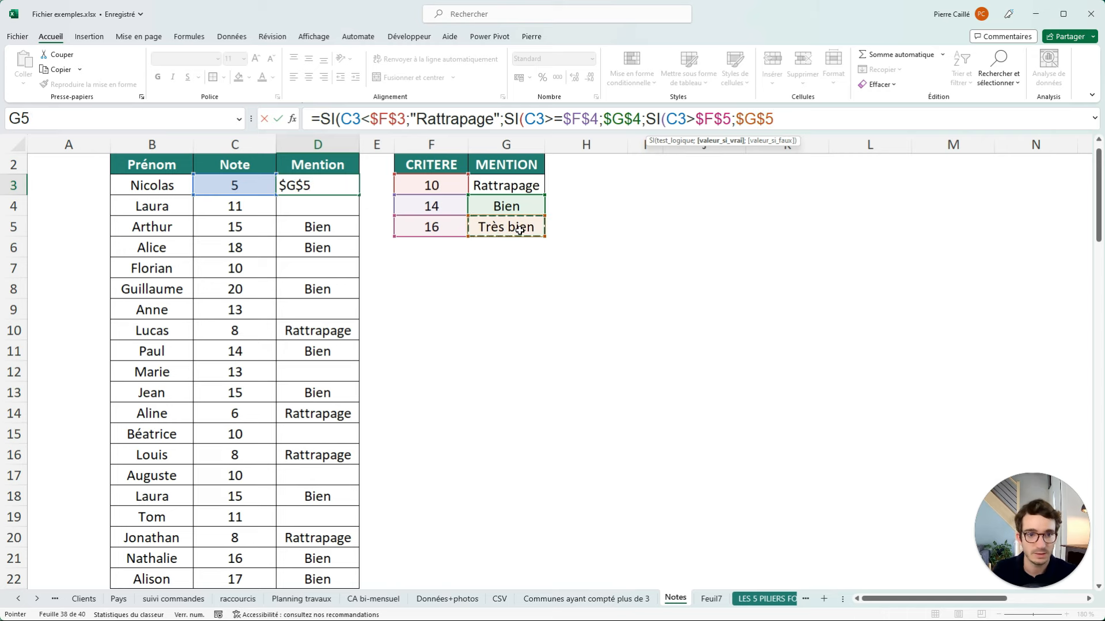
type(";")
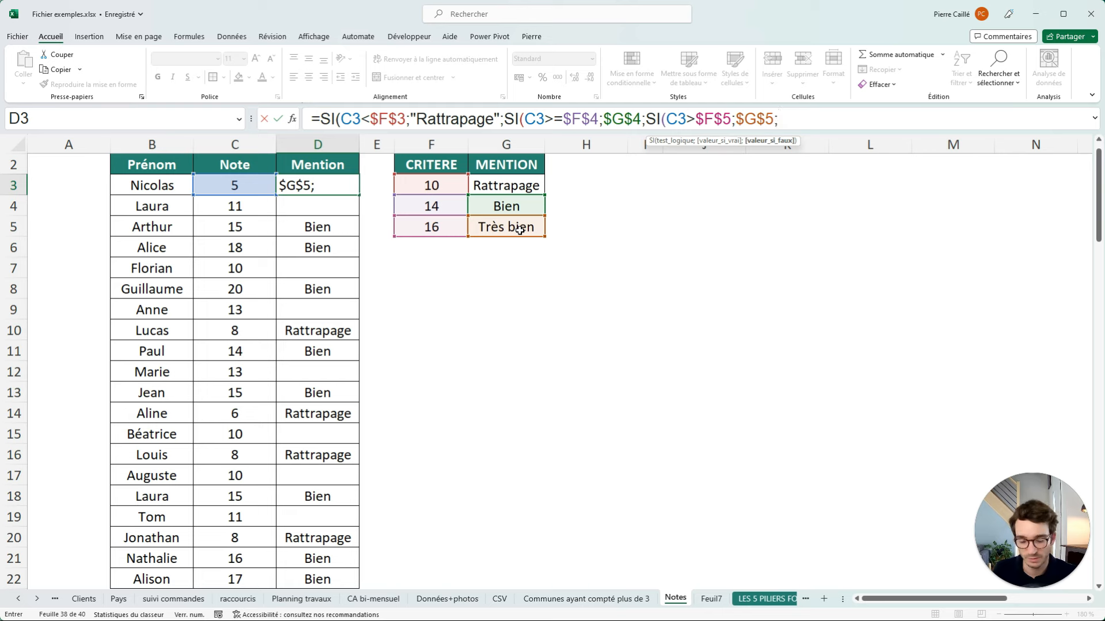
type("\"\"")
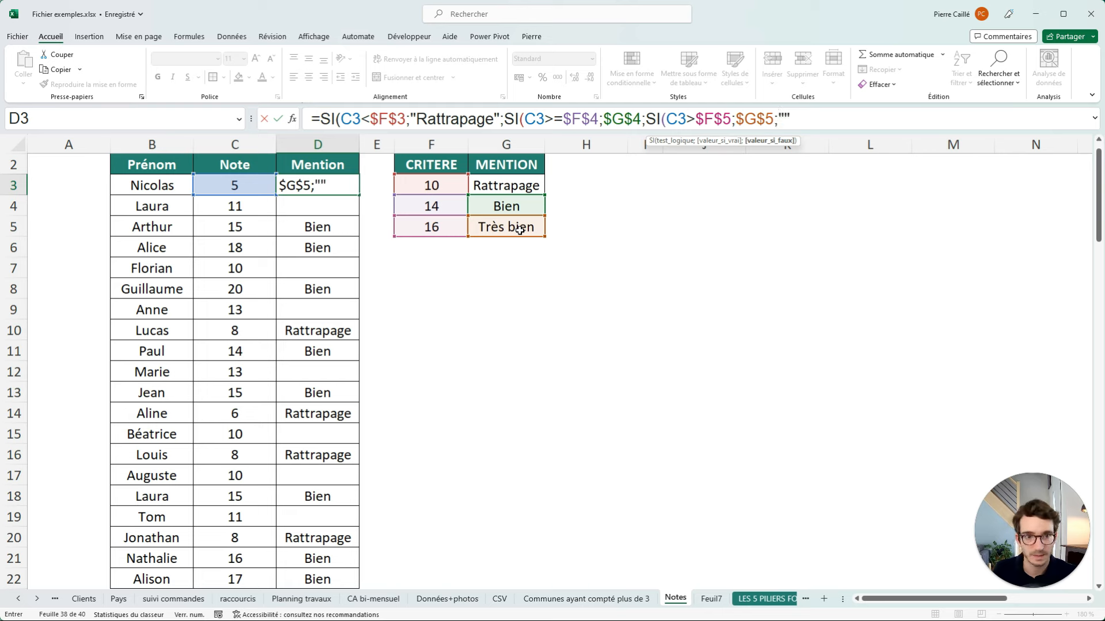
type(")")
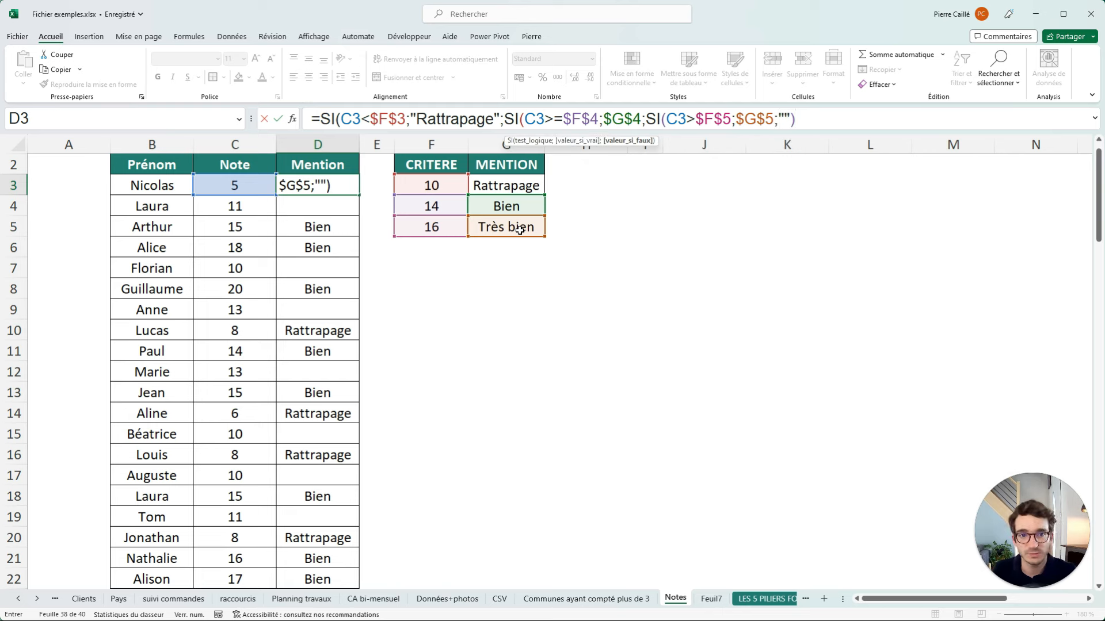
- Close the two remaining SI functions of the D3 formula with their parentheses and validate it
left_click(683, 121)
left_click_drag(649, 119, 793, 123)
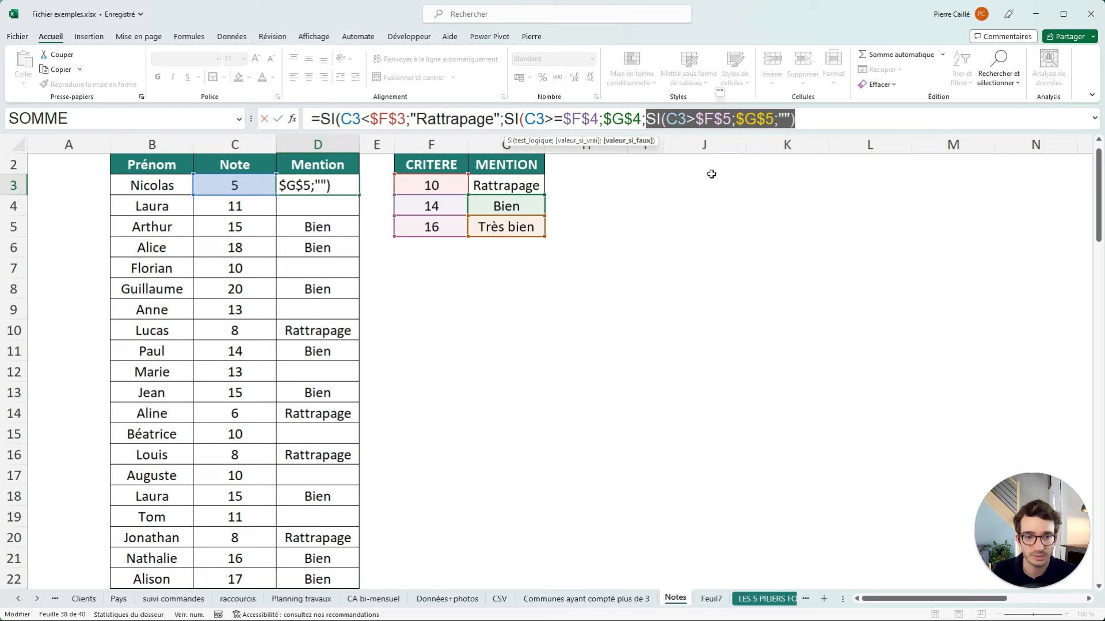
left_click(808, 123)
type(")")
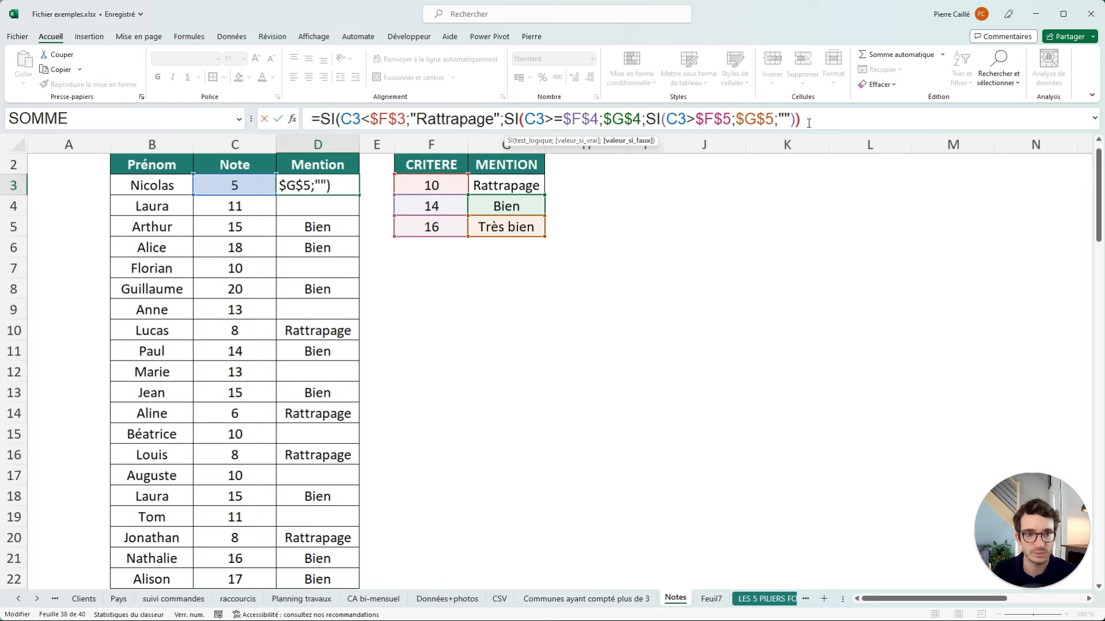
left_click_drag(809, 123, 527, 126)
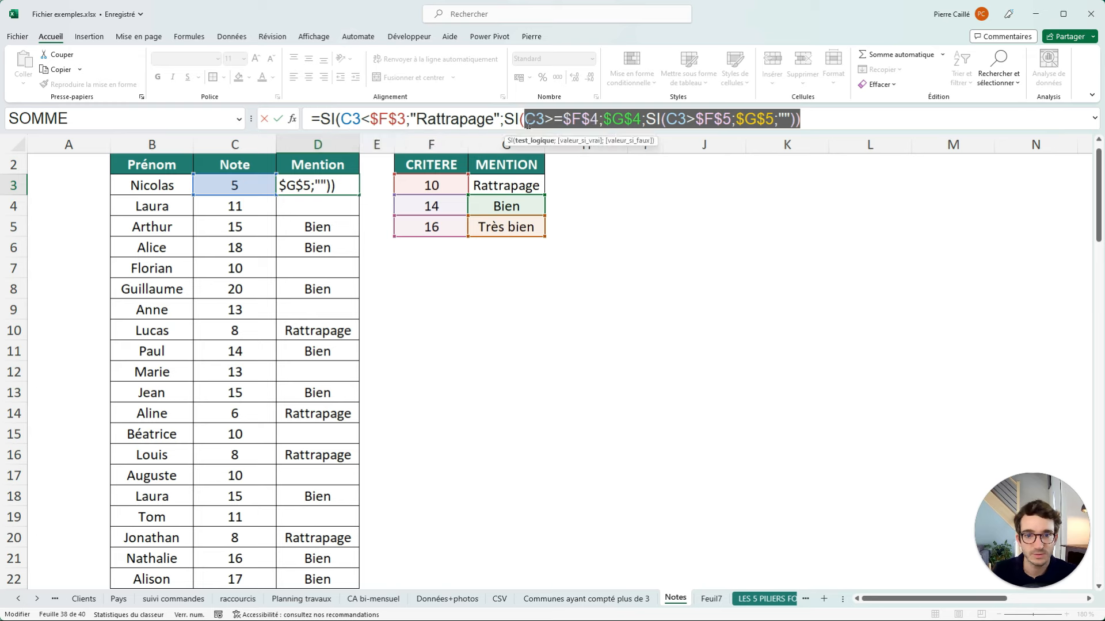
left_click(812, 121)
type(")")
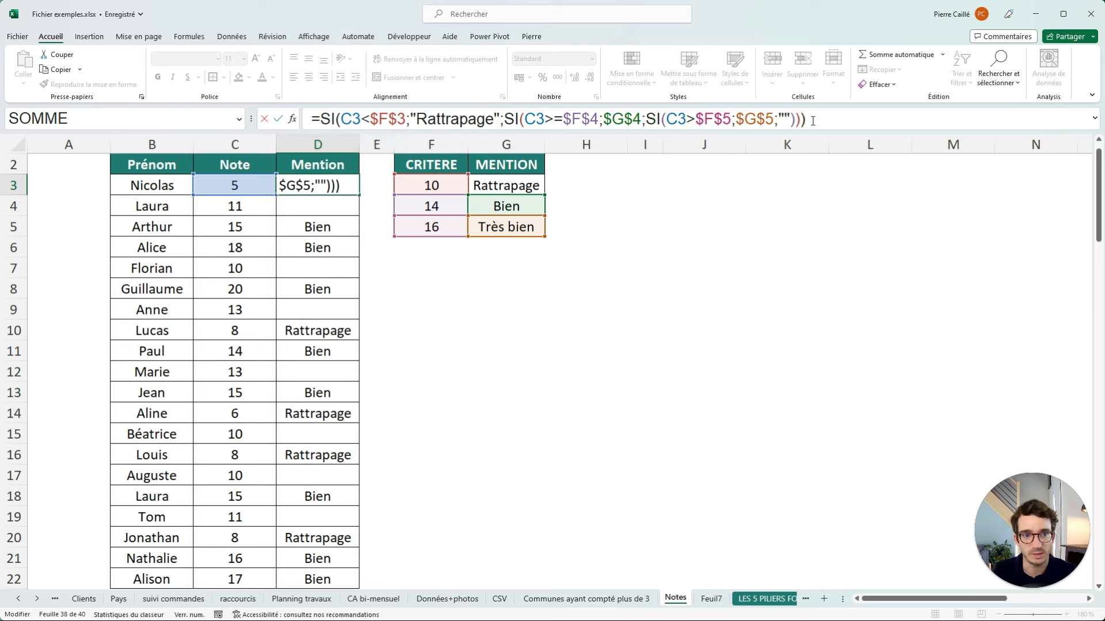
left_click_drag(803, 120, 406, 119)
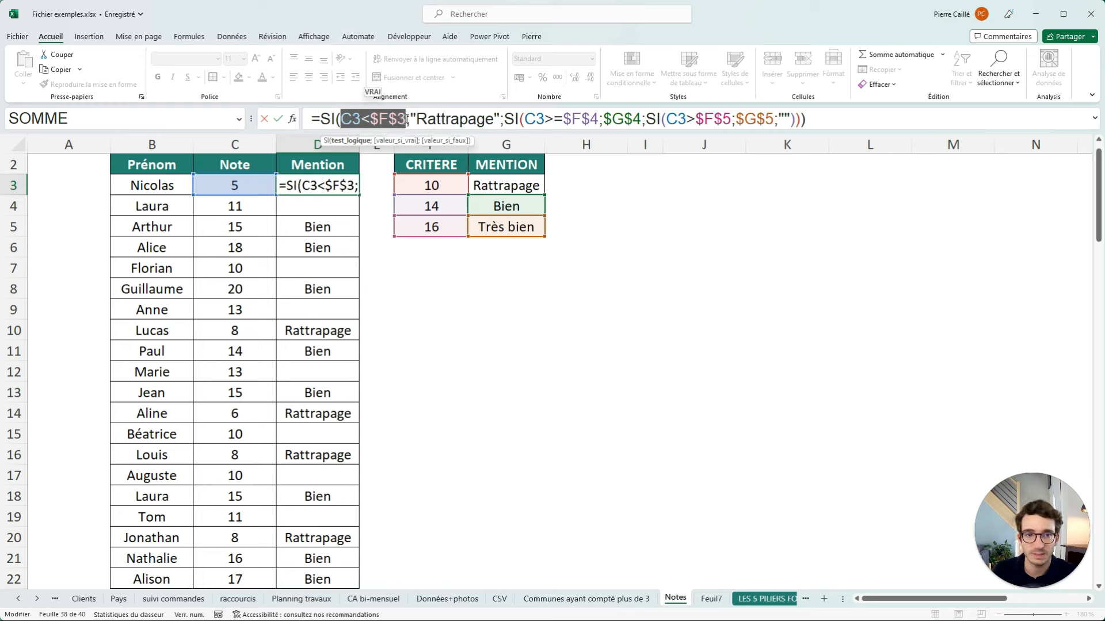
key("Return")
- Copy the D3 formula down the Mention column and check the filled cells
left_click(342, 186)
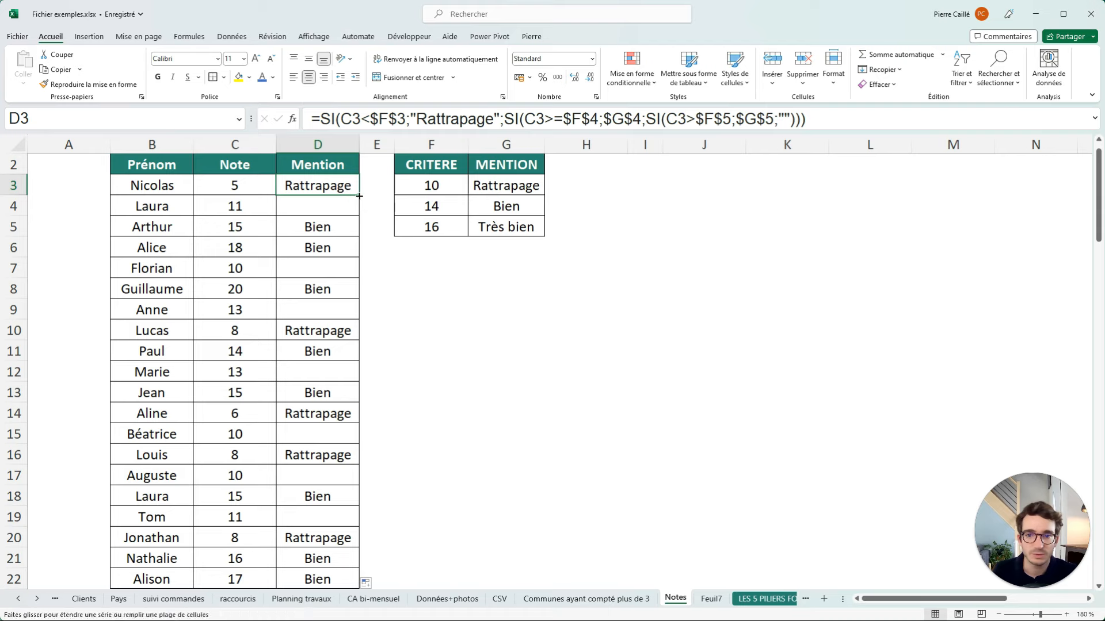
double_click(359, 195)
left_click_drag(322, 188, 326, 436)
left_click(323, 374)
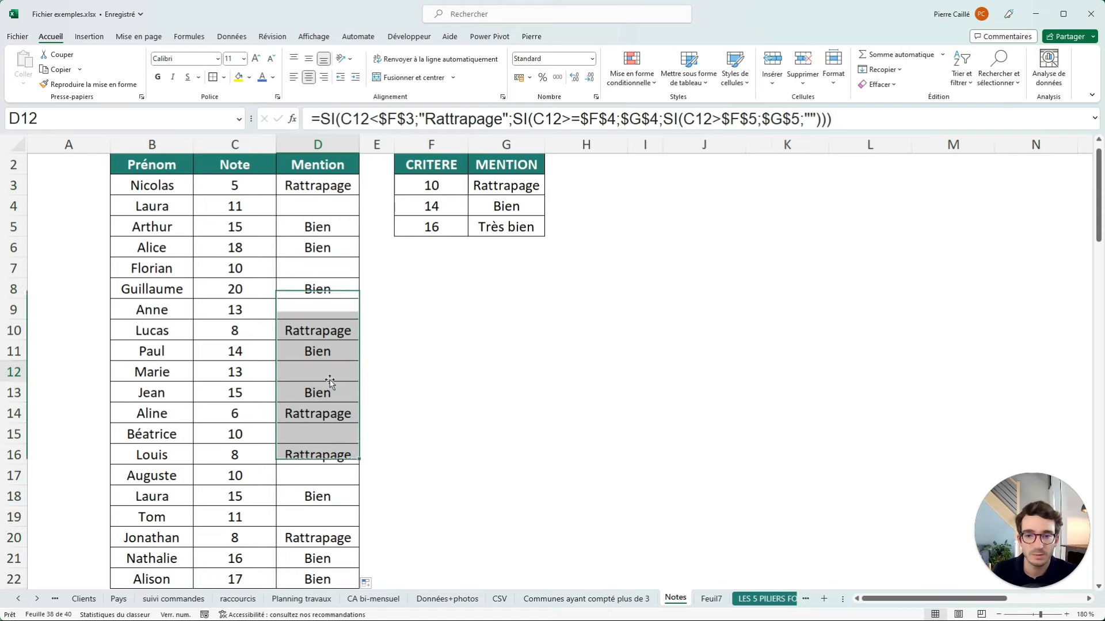
- Review the D3 formula, examining the order in which its three SI tests are evaluated
left_click(330, 181)
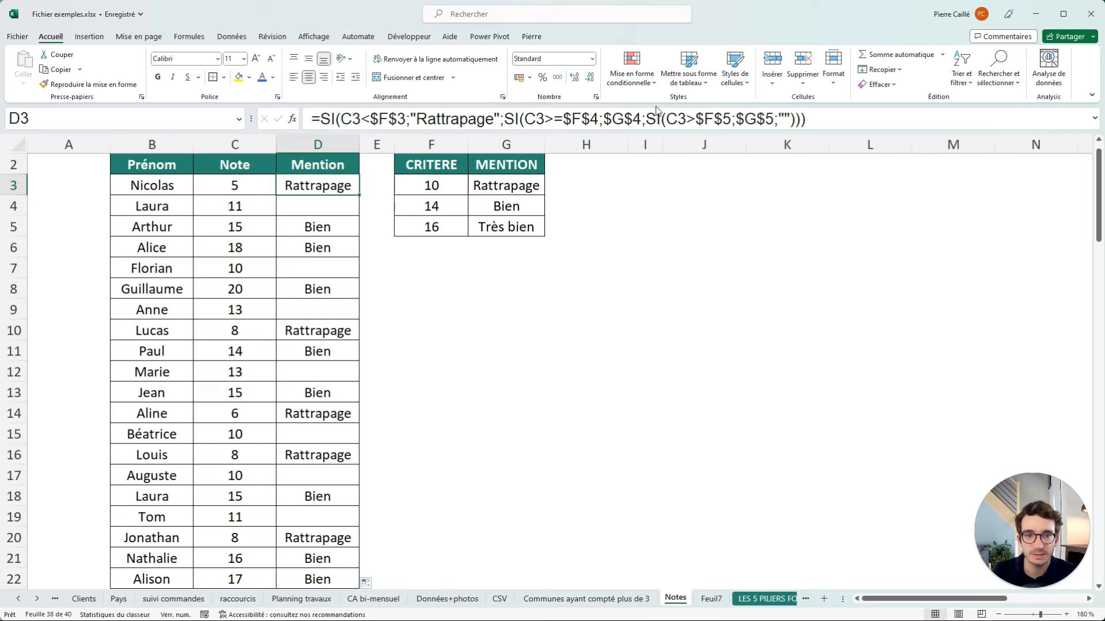
left_click_drag(647, 118, 790, 119)
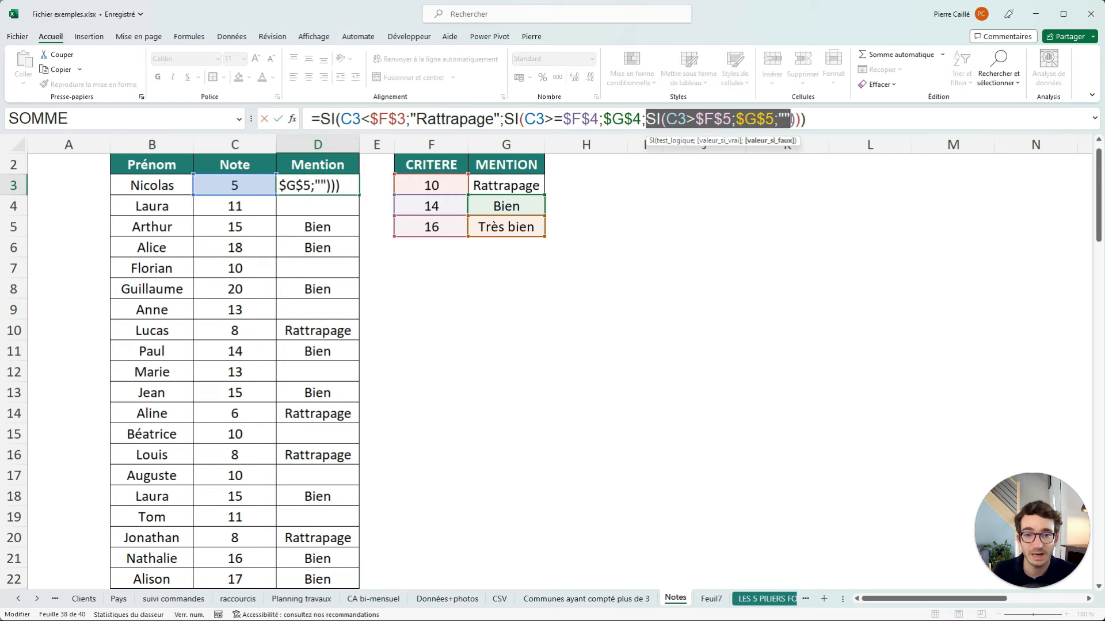
left_click(613, 119)
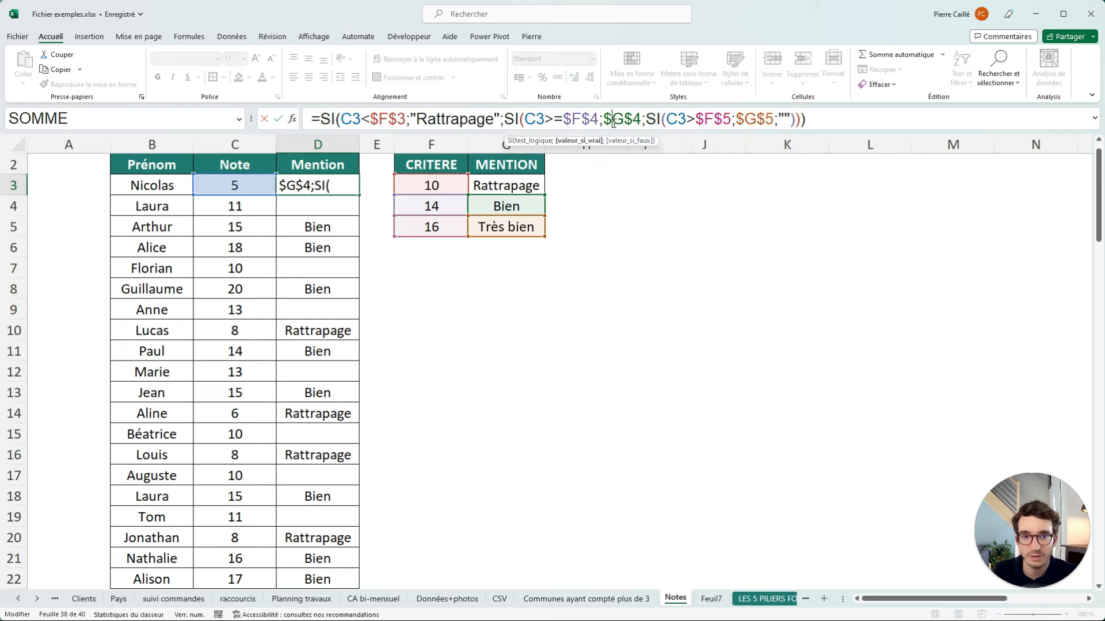
left_click_drag(321, 120, 398, 120)
left_click(318, 120)
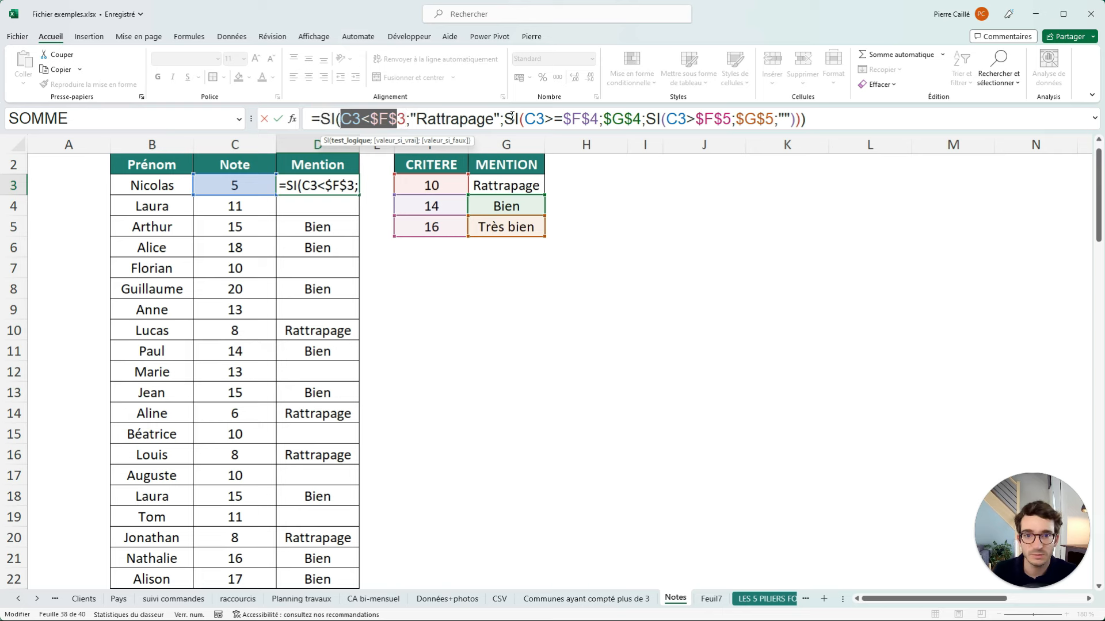
left_click_drag(511, 118, 520, 118)
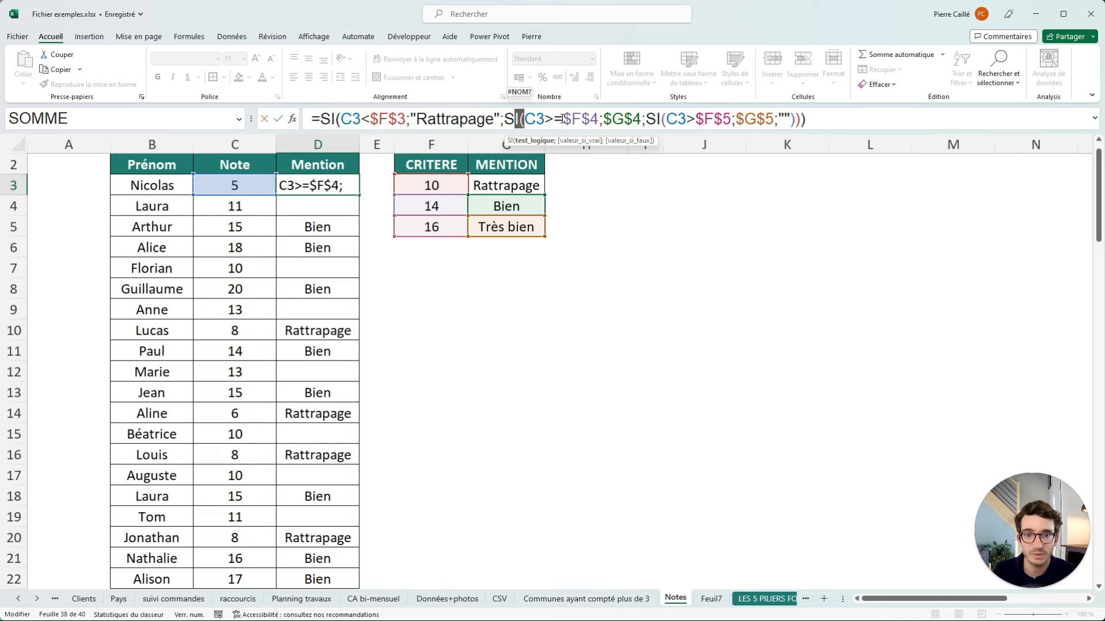
left_click(604, 120)
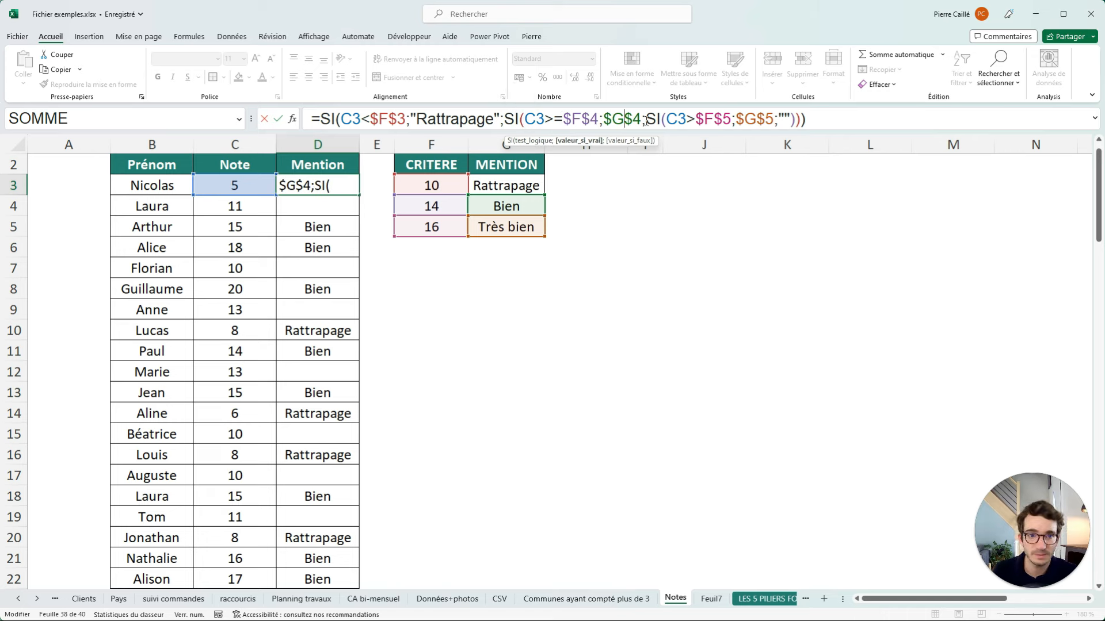
- Move SI(C3>$F$5;$G$5; ahead of the SI testing C3>=$F$4 in the D3 formula and validate it
left_click_drag(646, 119, 780, 119)
key("ctrl+c")
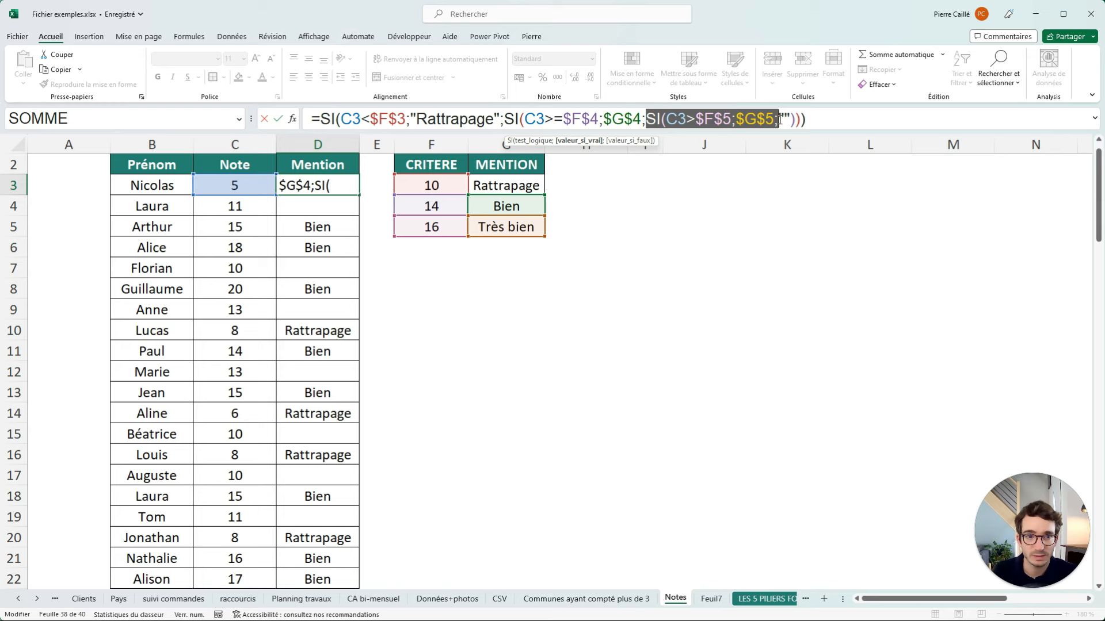
key("Delete")
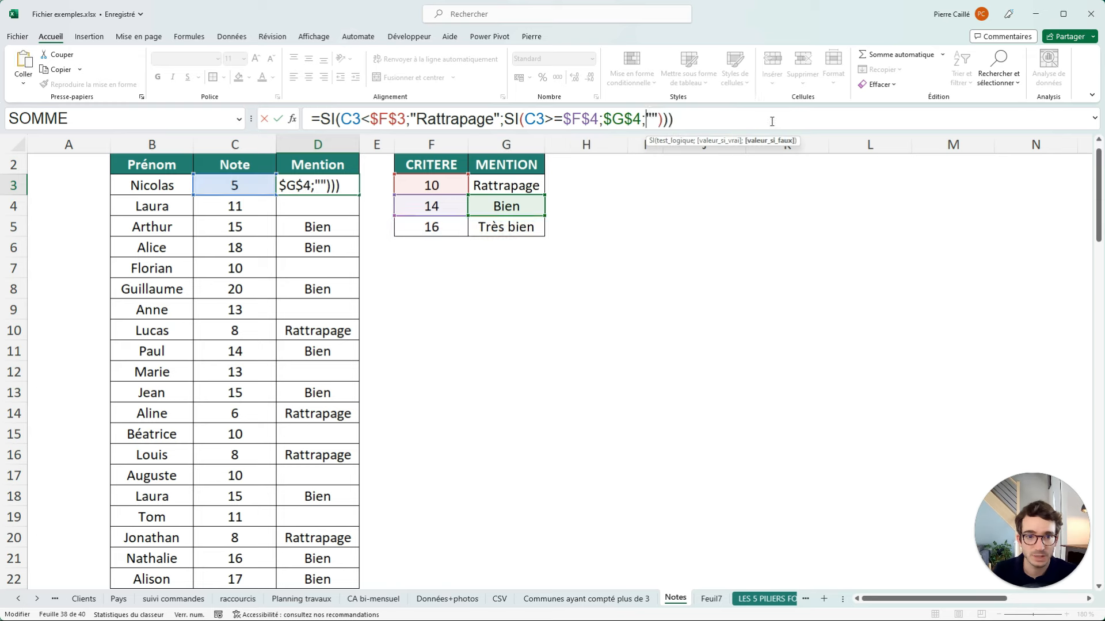
left_click(505, 119)
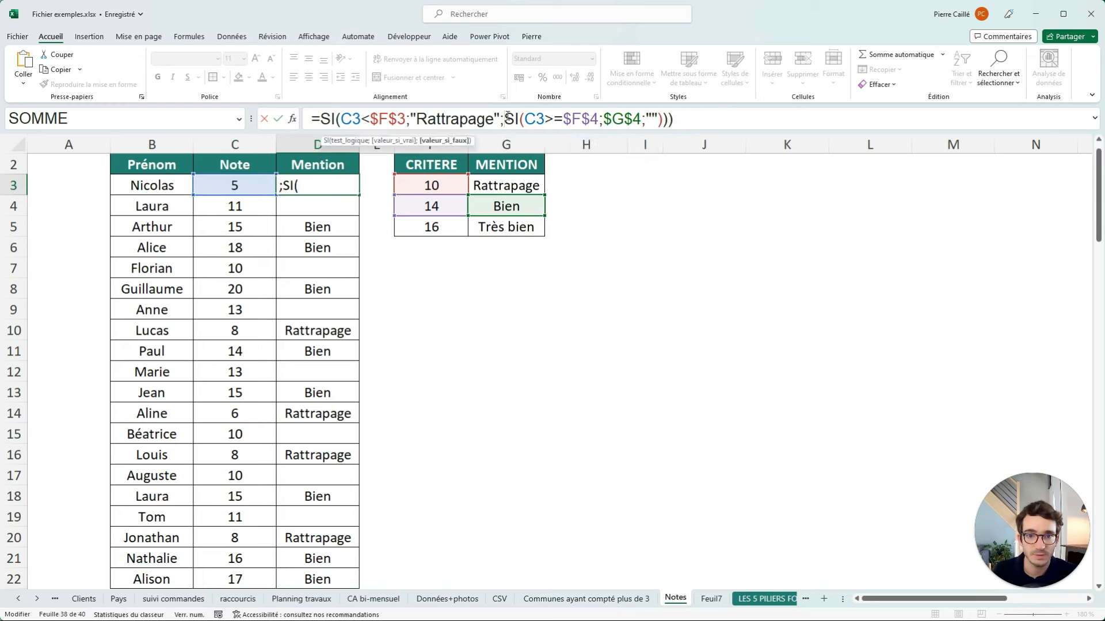
key("ctrl+v")
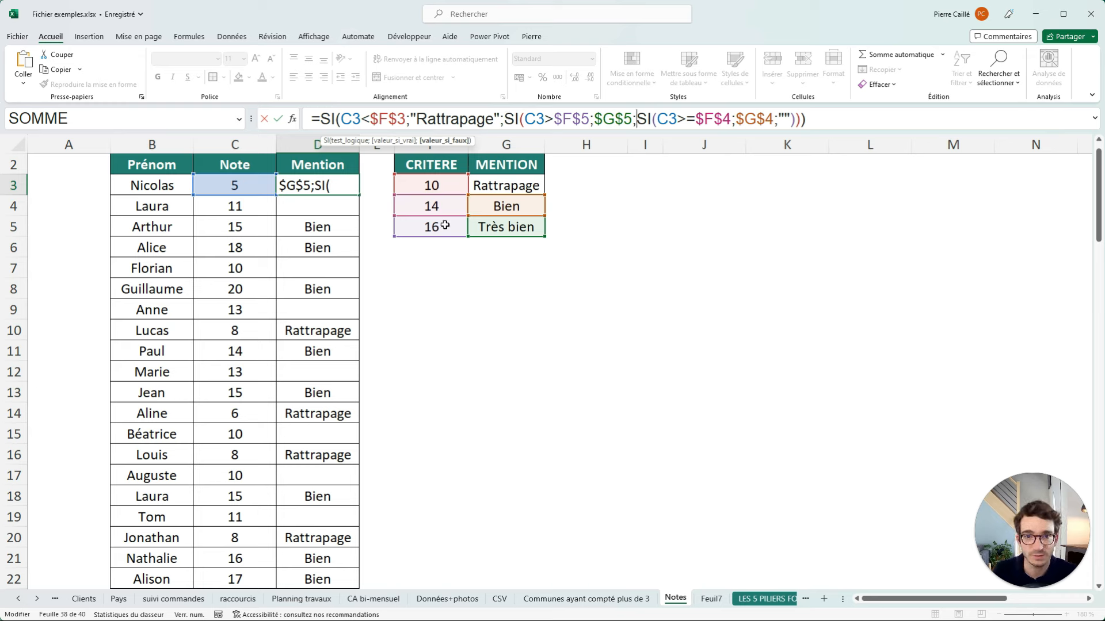
key("Return")
- Copy the reordered D3 formula down the Mention column and check several of the mentions against their grades
left_click(339, 184)
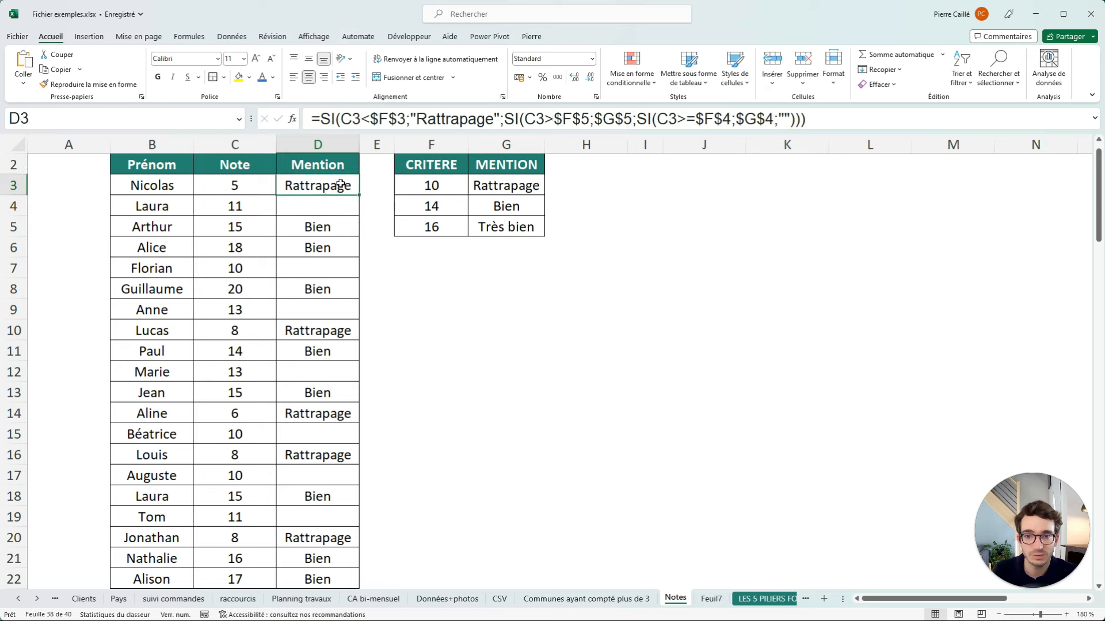
double_click(357, 196)
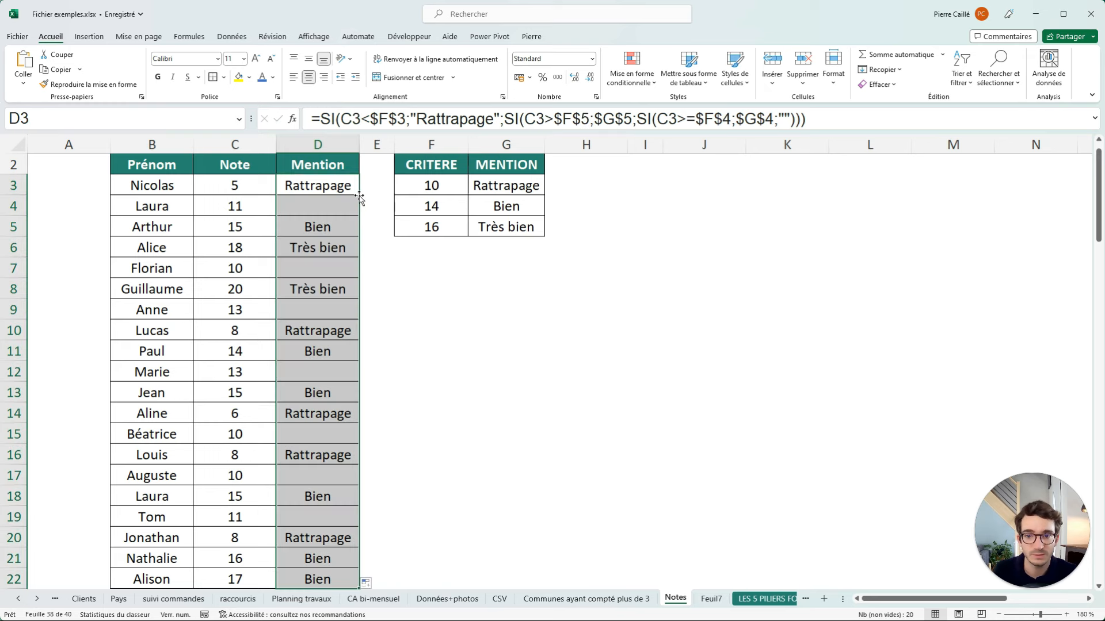
left_click(307, 244)
left_click(297, 285)
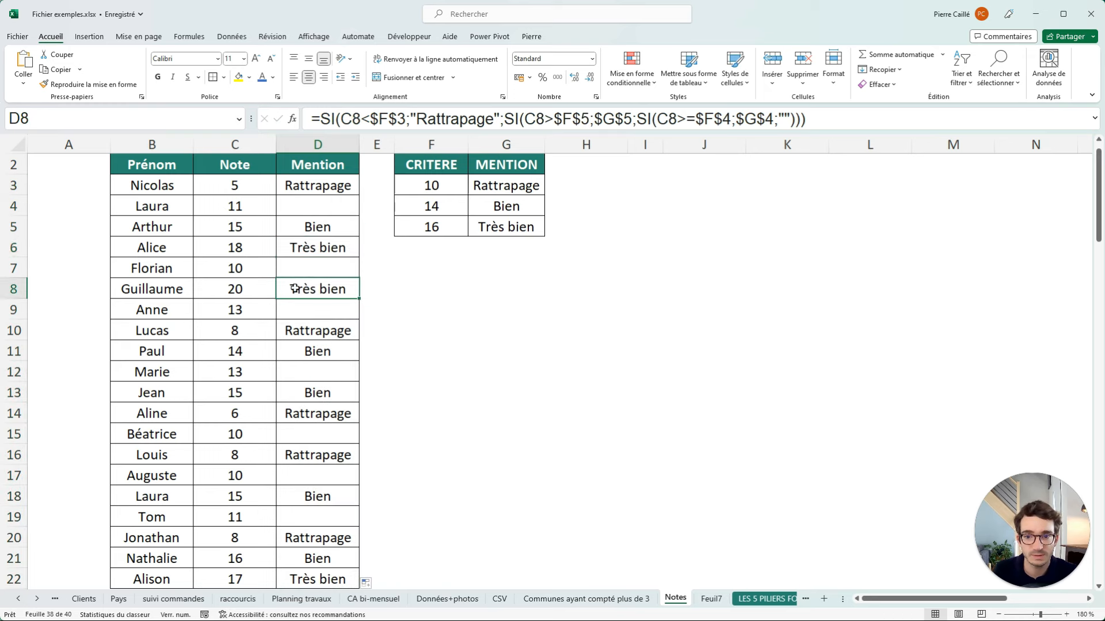
left_click(299, 358)
left_click(297, 393)
left_click(316, 500)
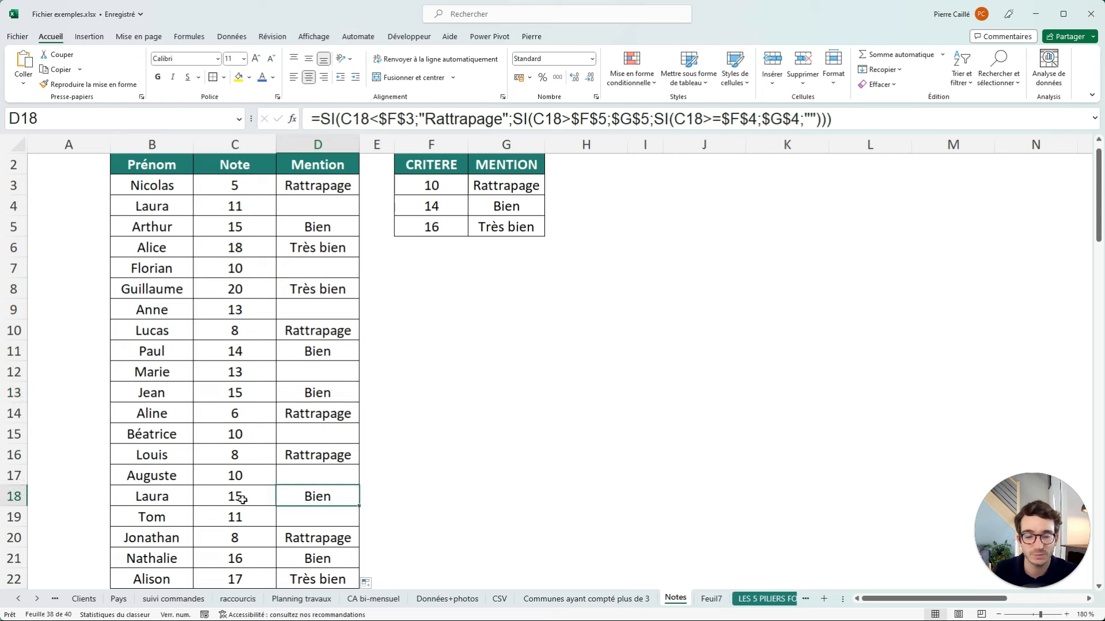
- Examine the D3 formula argument by argument, including its greater-than test on $F$5, and check the mention in row 21
double_click(302, 186)
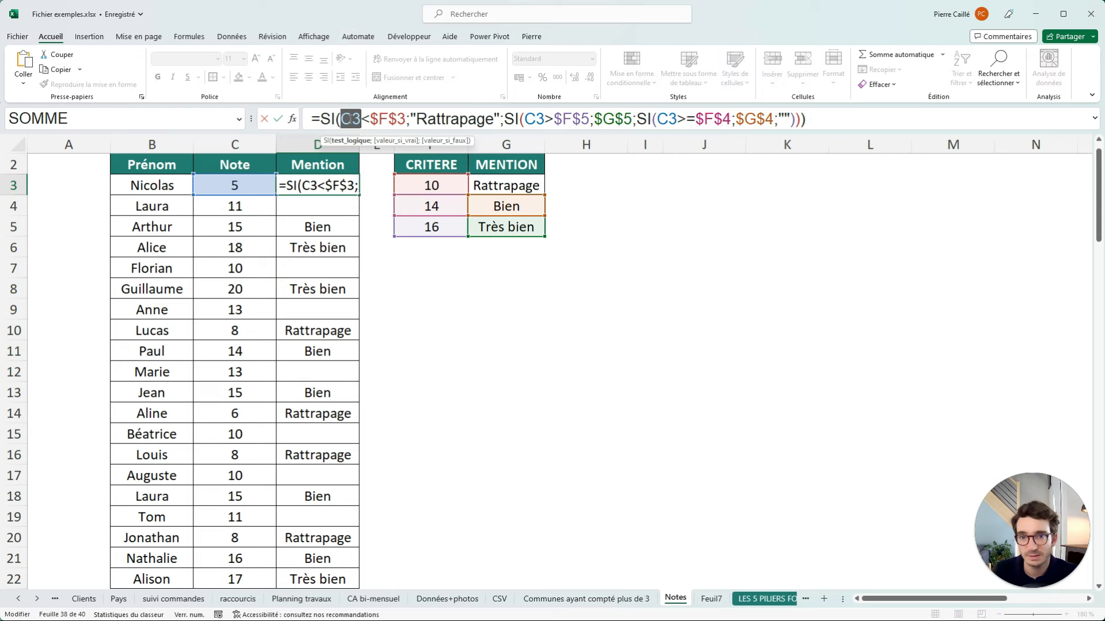
left_click(337, 119)
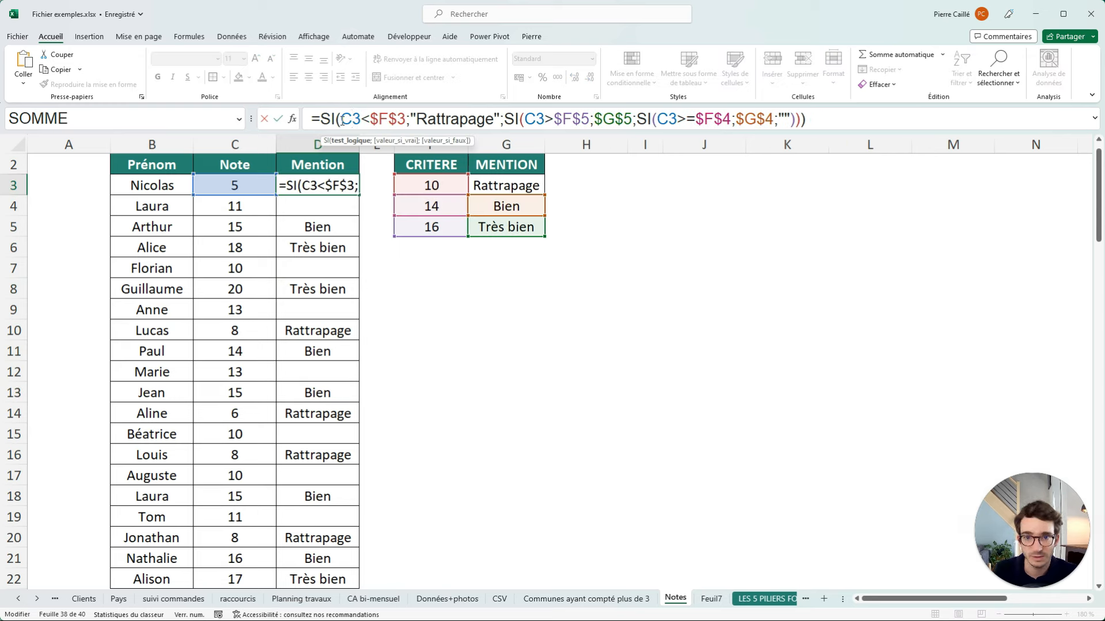
left_click_drag(341, 119, 490, 120)
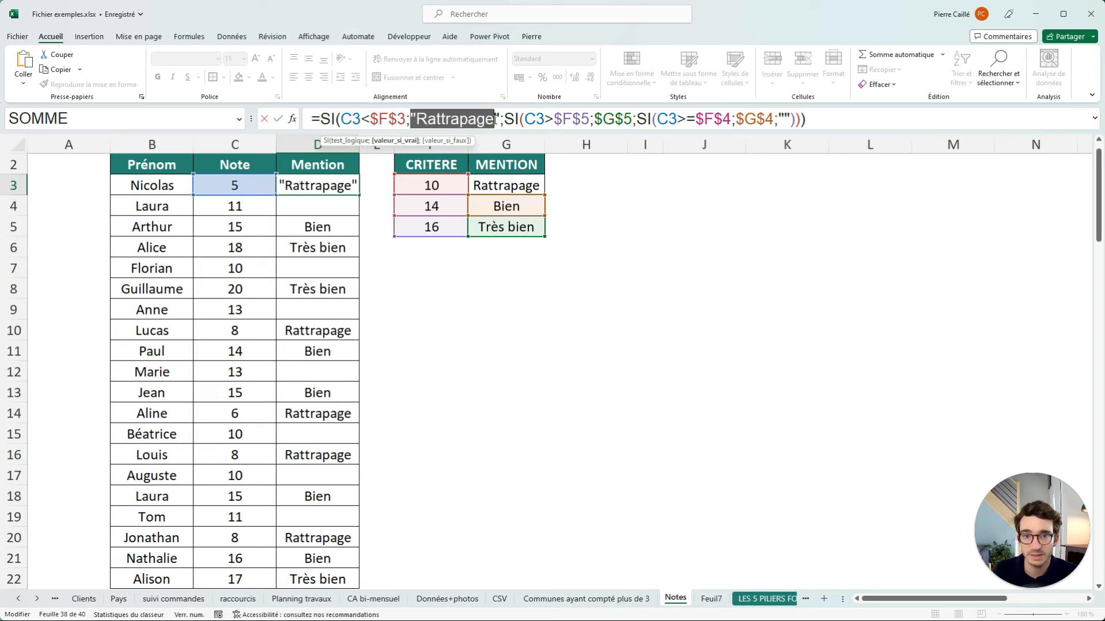
key("shift+Right")
left_click(607, 120)
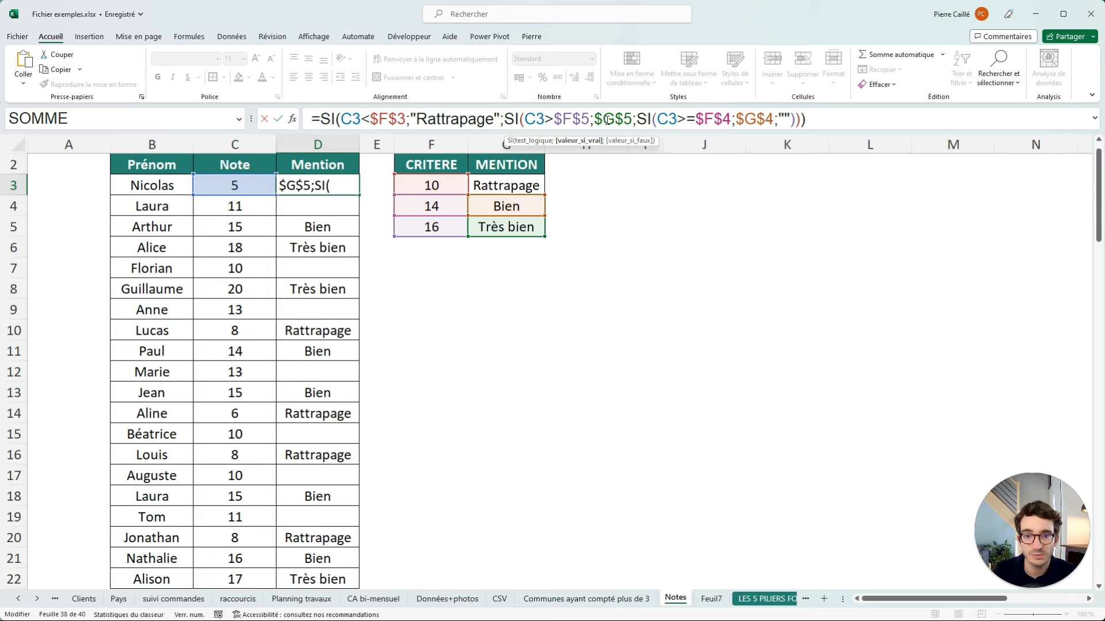
left_click(647, 119)
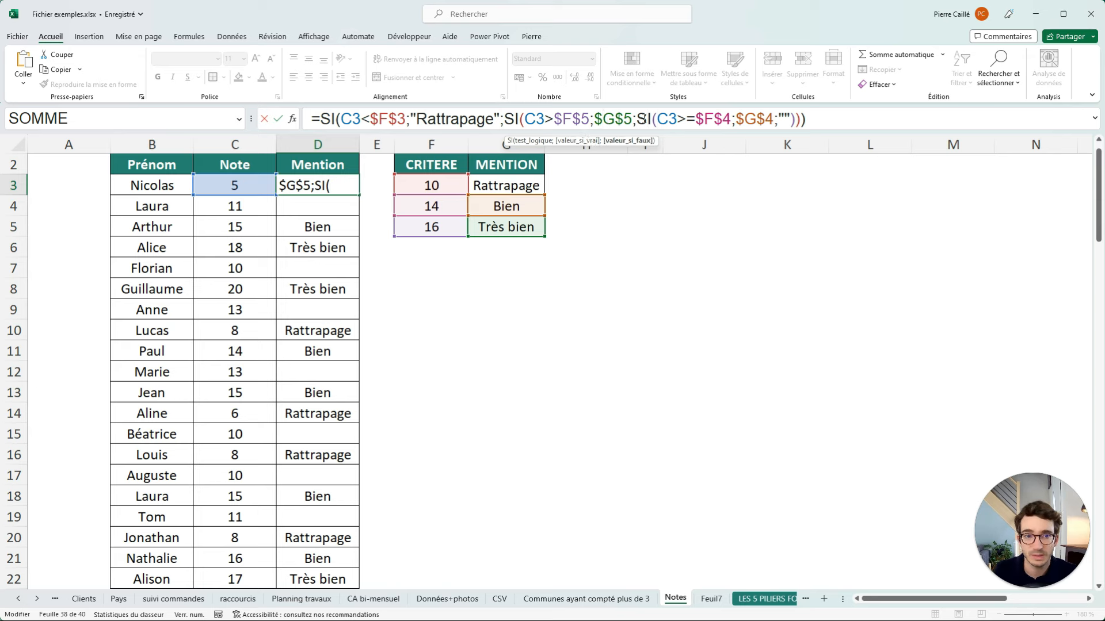
left_click(746, 120)
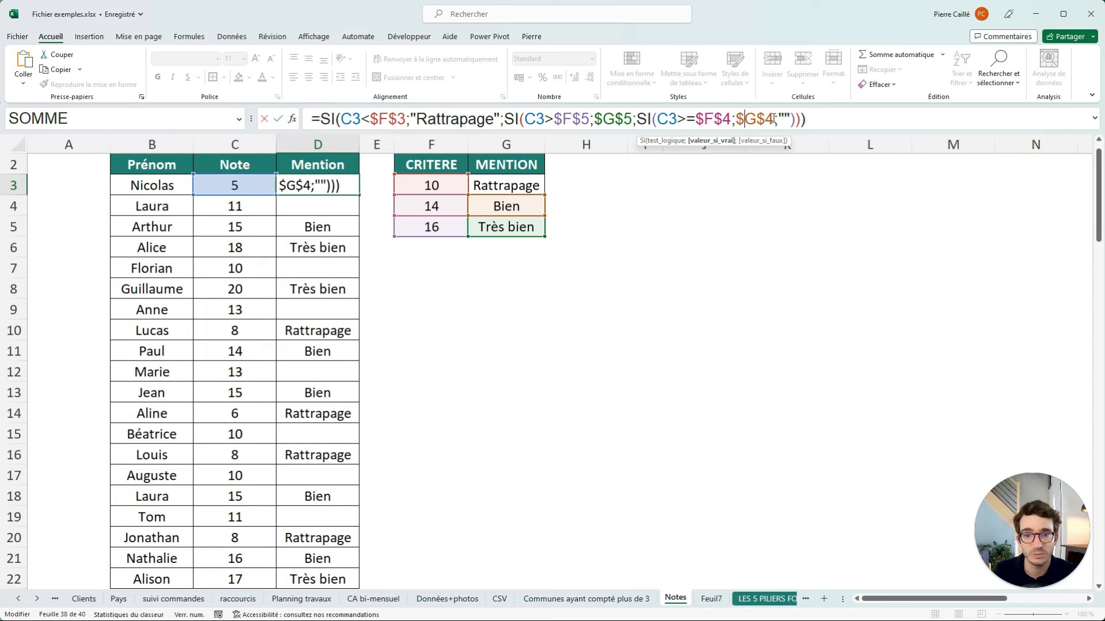
left_click_drag(777, 119, 793, 119)
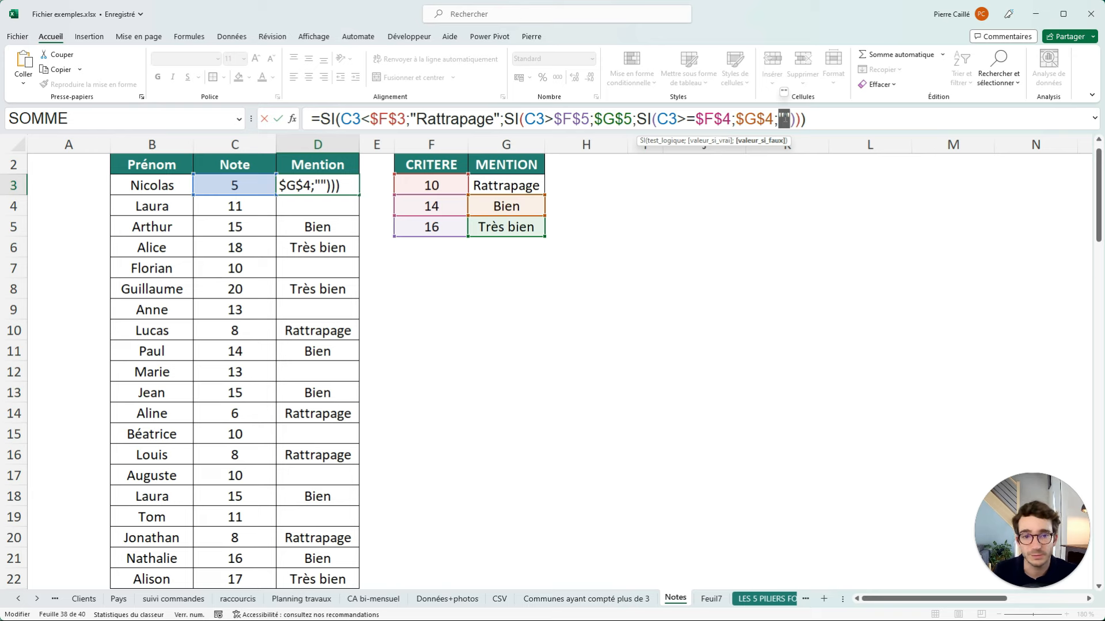
left_click(546, 120)
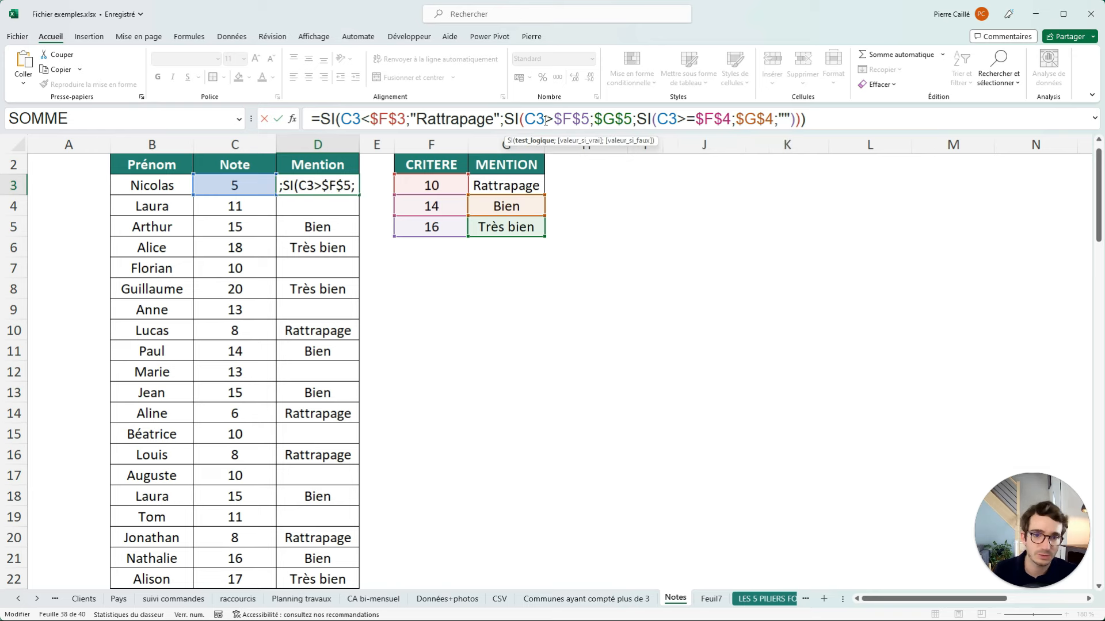
key("Return")
left_click_drag(157, 561, 304, 554)
left_click(305, 554)
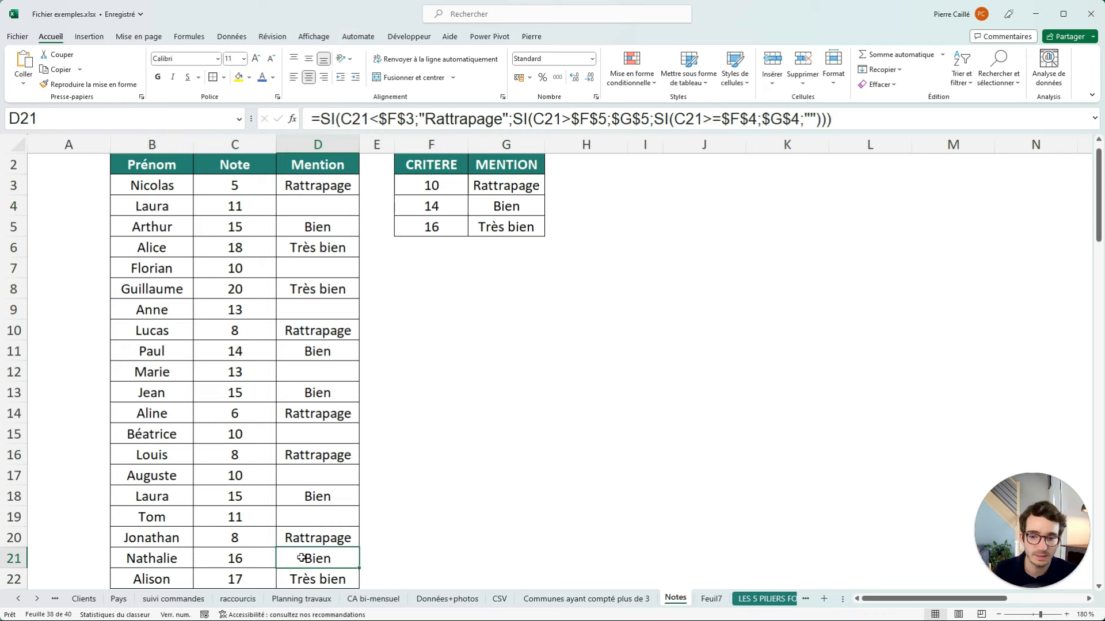
- Change the $F$5 test in the D3 formula to C3>=$F$5 and validate the formula
left_click(318, 185)
left_click(554, 119)
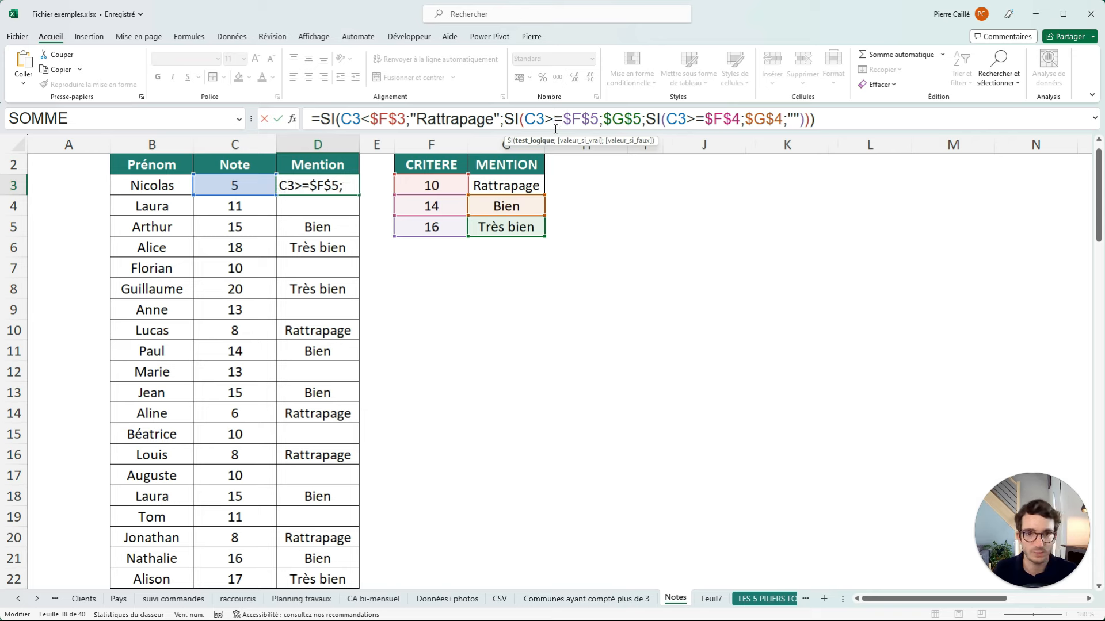
key("Return")
- Copy the corrected D3 formula down the Mention column and check the grade and mention in row 21
left_click(340, 184)
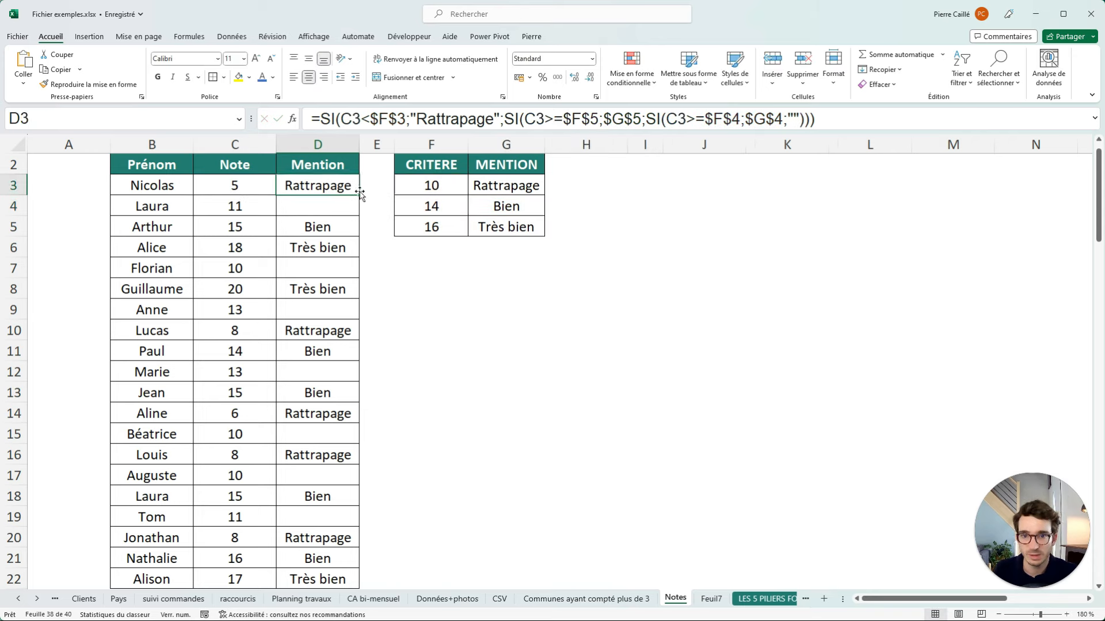
double_click(358, 195)
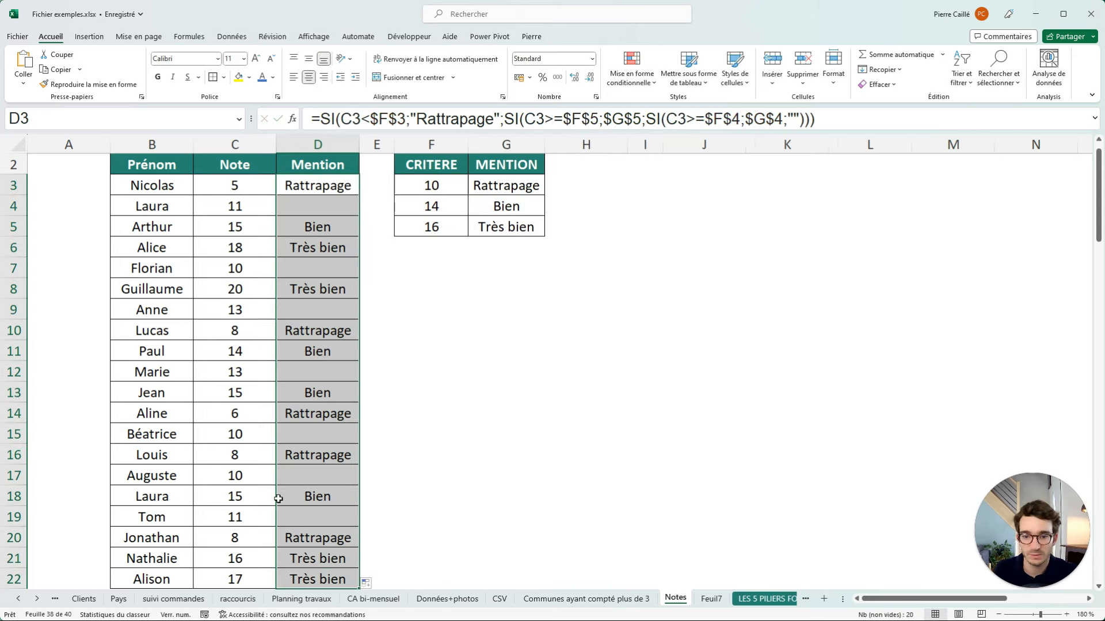
left_click_drag(258, 561, 291, 558)
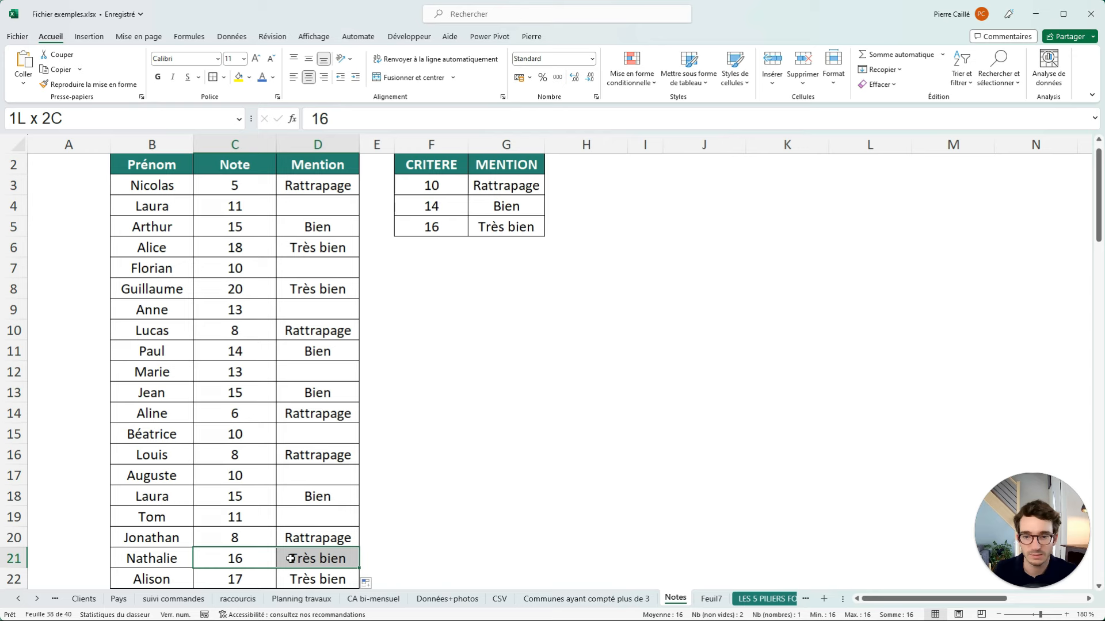
- Open the D15 formula for review and examine its nested SI tests, starting with the C15<$F$3 test
left_click(313, 435)
key("F2")
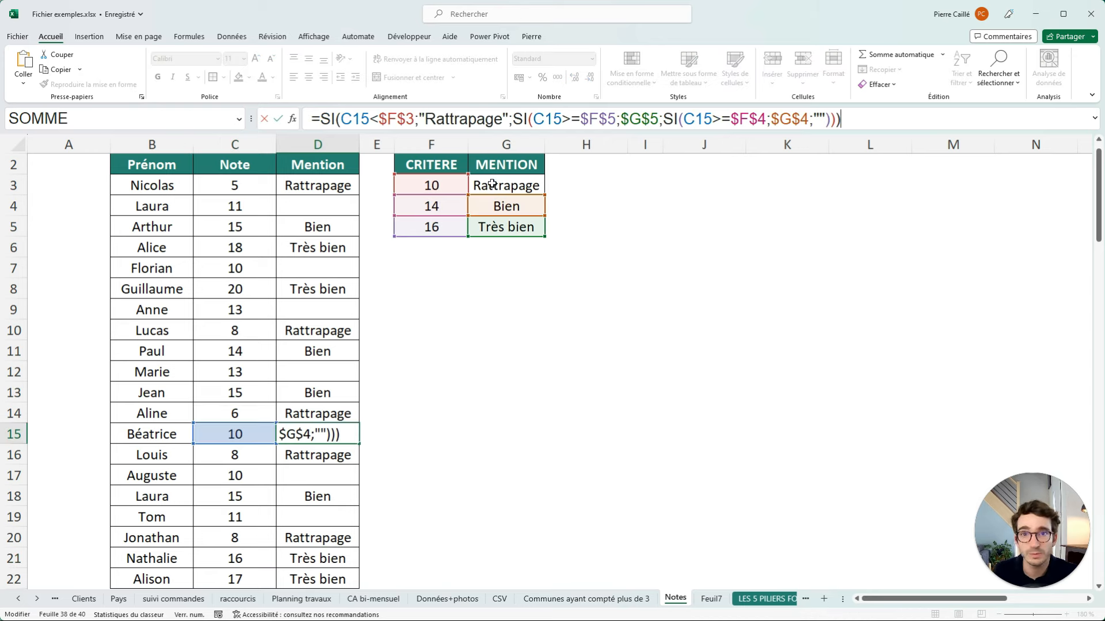
left_click_drag(841, 119, 315, 118)
left_click(359, 119)
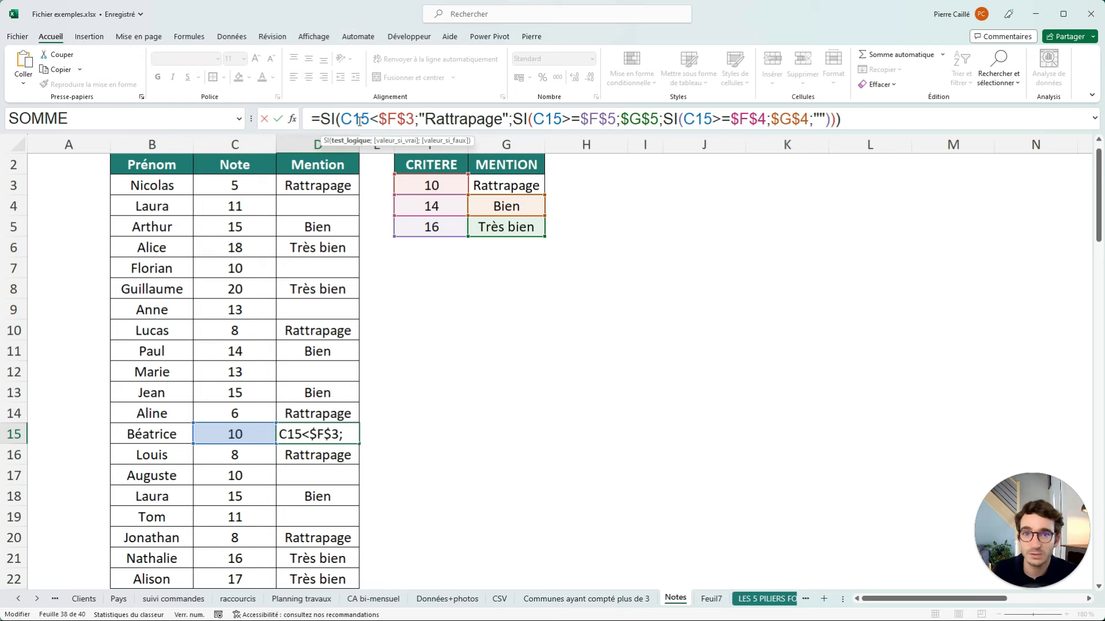